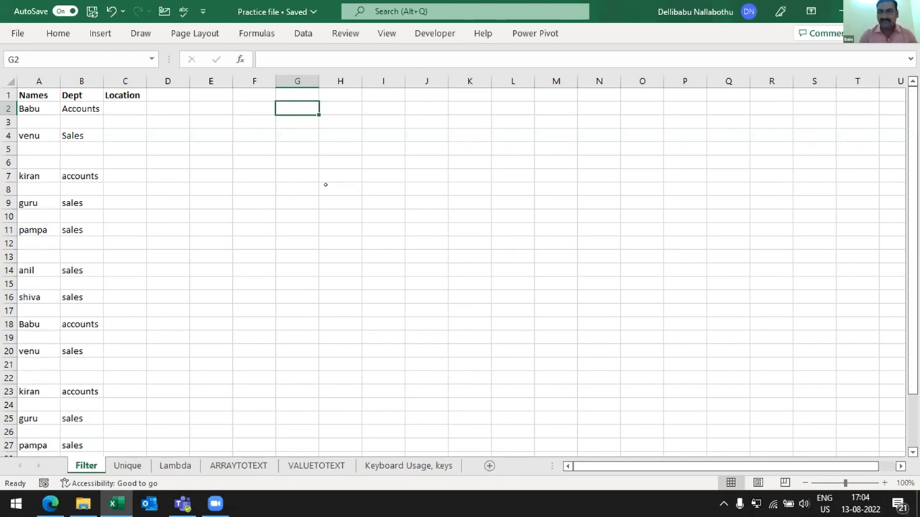
left_click(236, 130)
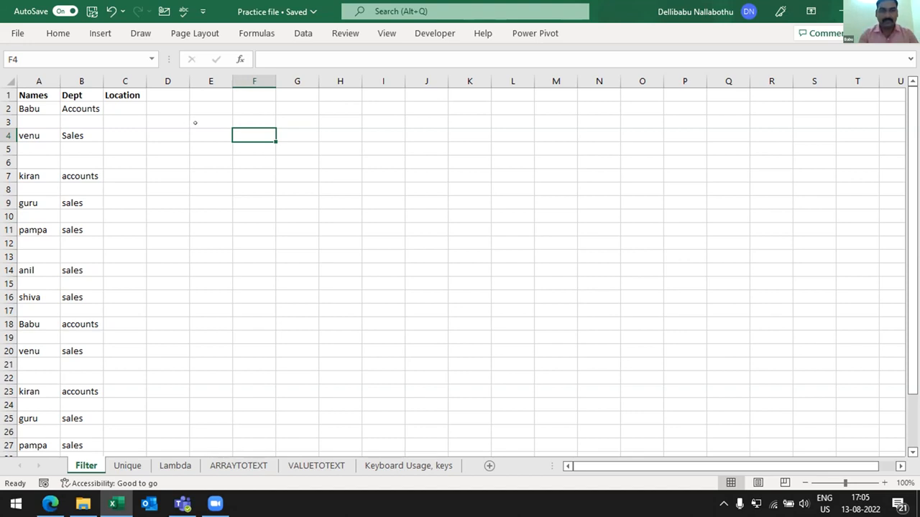
left_click(197, 102)
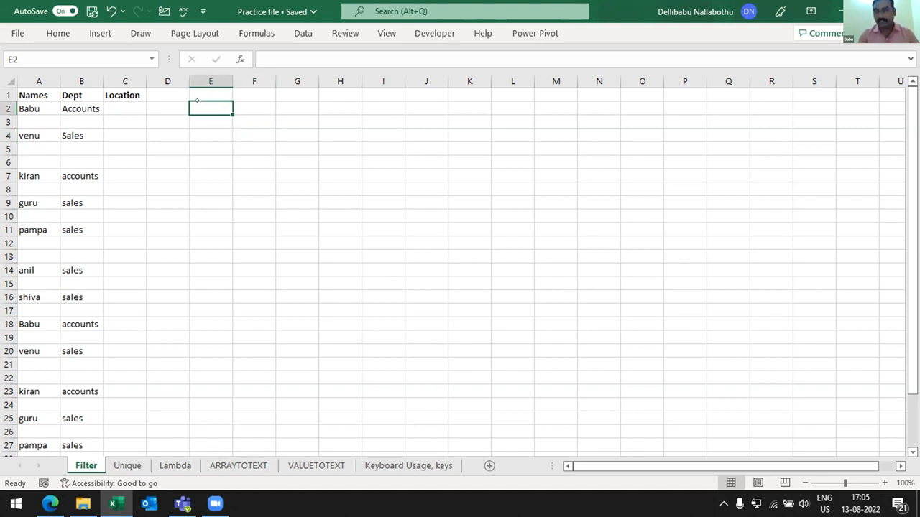
key("Down")
key("Up")
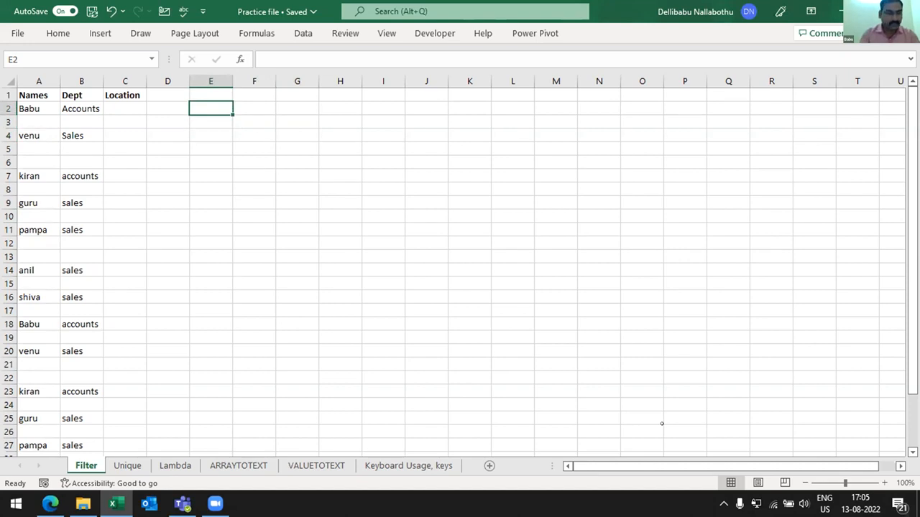
type("=")
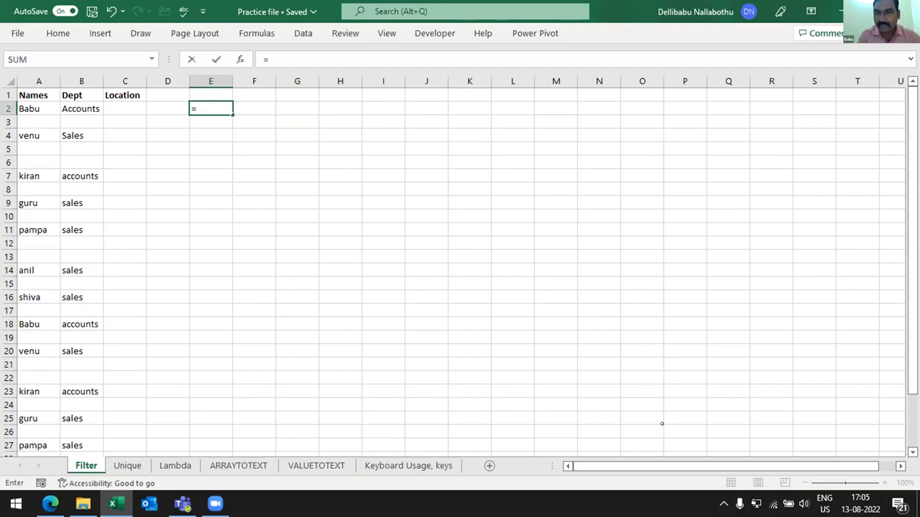
left_click(467, 93)
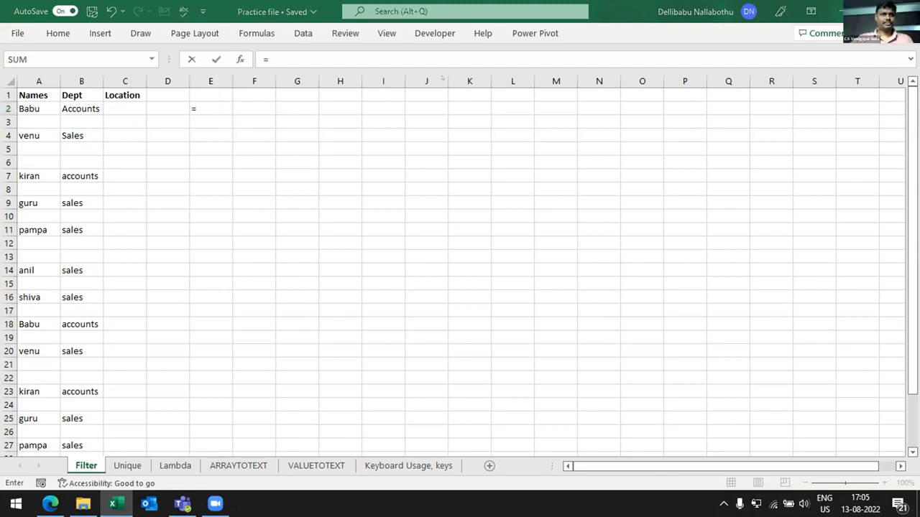
left_click(207, 104)
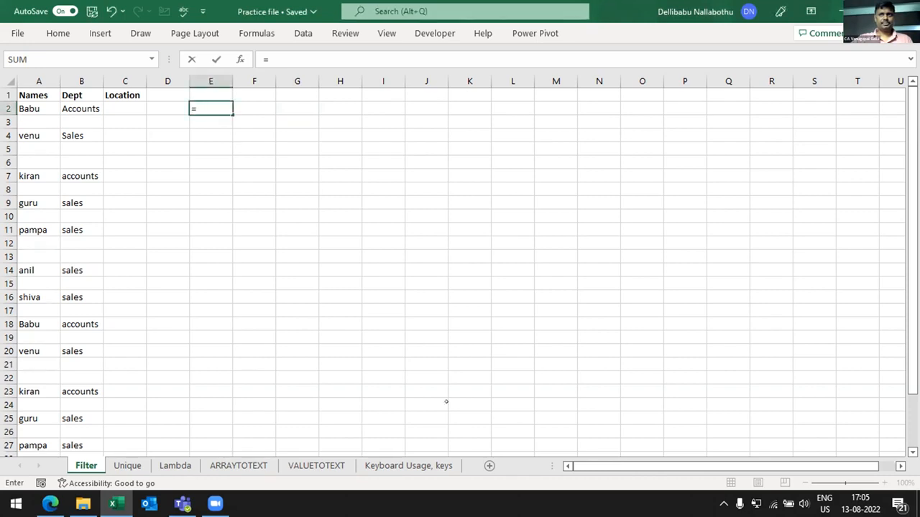
type("fil")
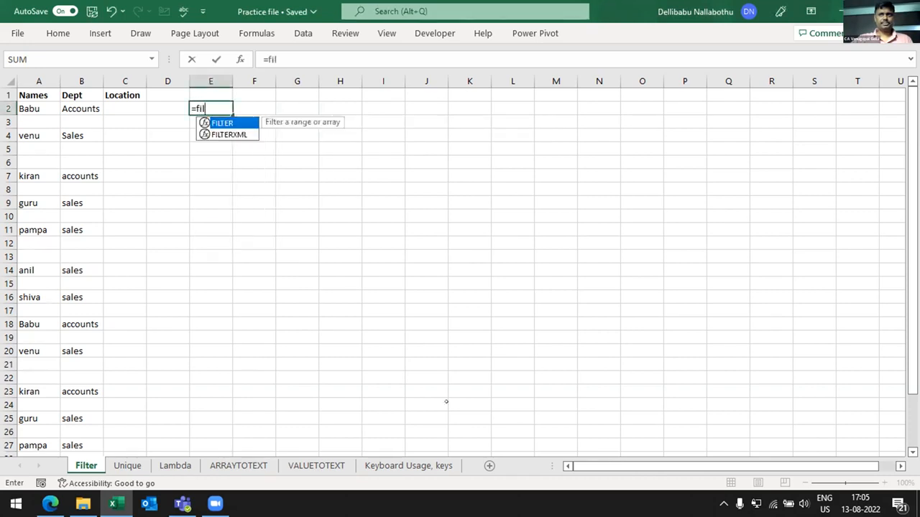
key("Tab")
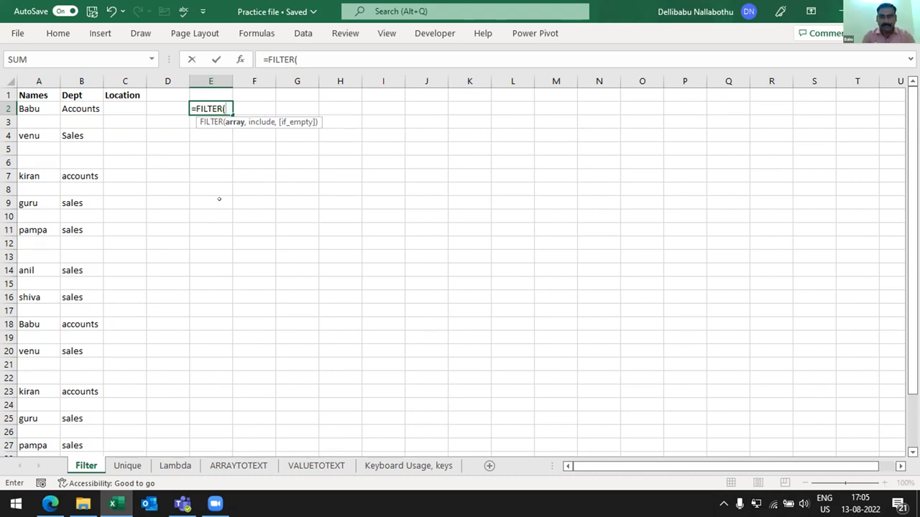
key("Escape")
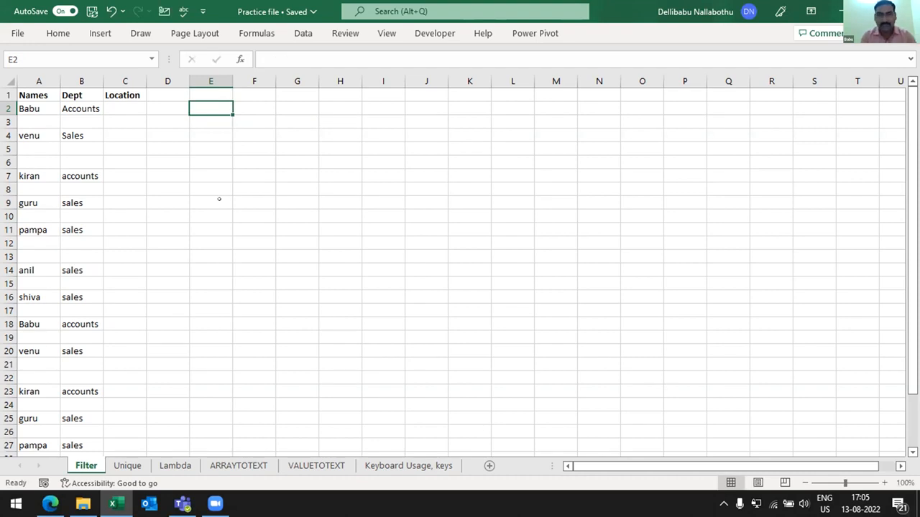
- Examine the Names, Dept and Location columns and the blank rows scattered between the name entries
left_click_drag(39, 81, 125, 81)
key("Left")
key("Right")
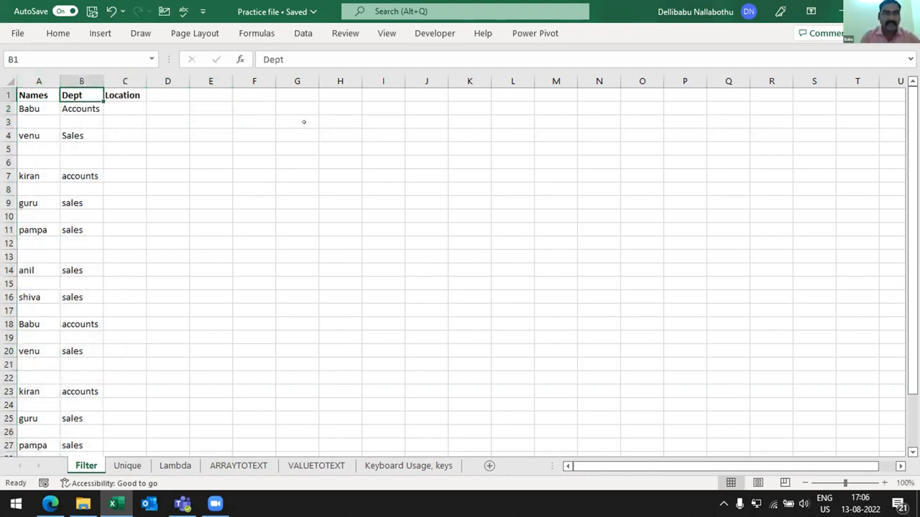
key("Right")
key("Down")
key("Down")
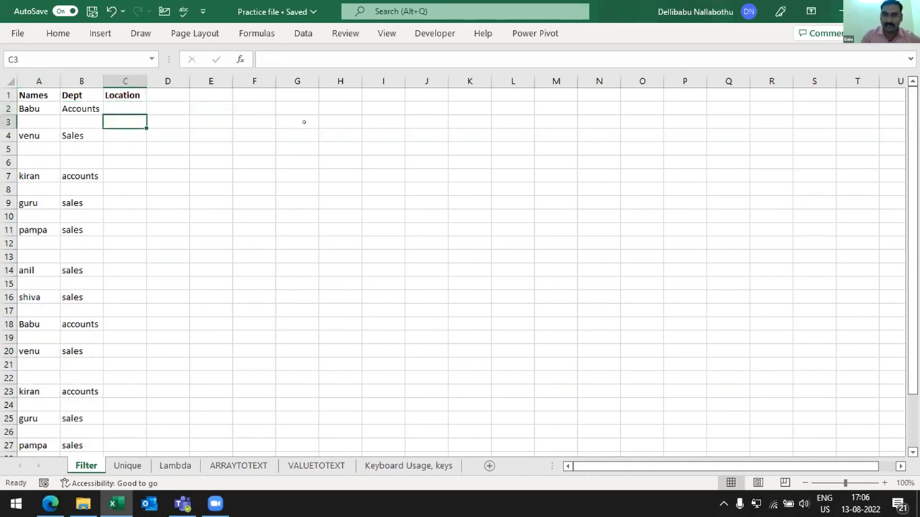
key("Left")
key("Left")
key("Up")
key("Right")
key("Left")
key("Down")
key("Down")
key("Down")
key("Down")
key("Down")
key("Down")
key("Down")
key("Down")
key("Down")
key("Down")
key("Down")
key("Down")
key("Down")
key("Down")
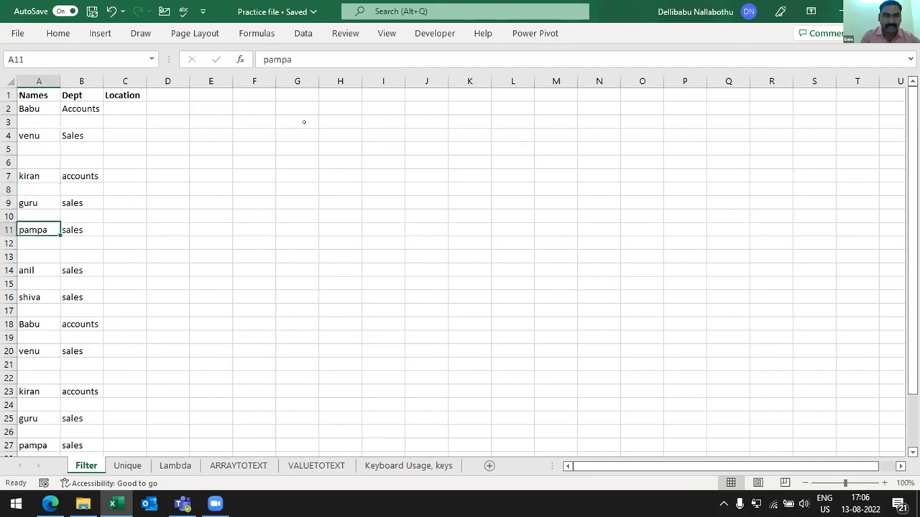
key("Down")
key("Down")
key("Down")
key("Down")
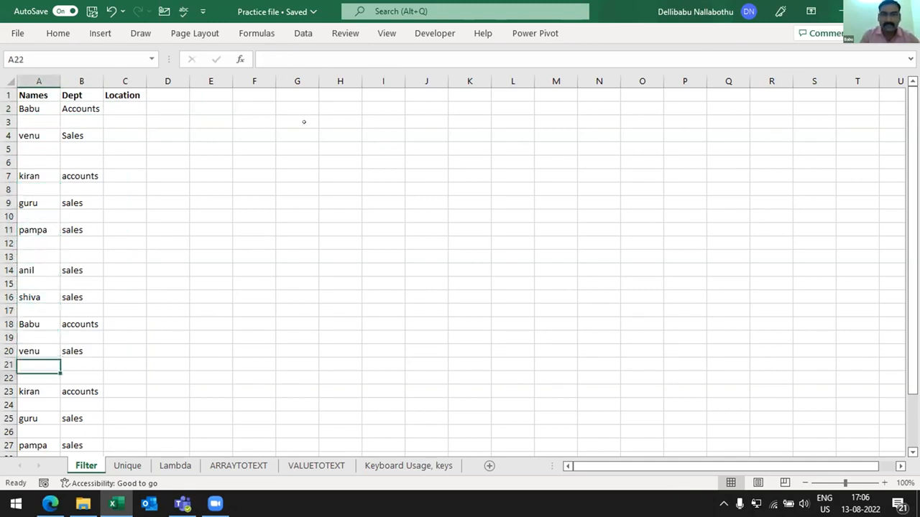
key("Up")
key("Up")
key("Up")
key("Up")
key("Up")
key("Up")
key("Up")
key("Up")
key("Up")
key("Up")
key("Up")
key("Up")
key("Up")
key("Up")
key("Up")
key("Up")
key("Up")
key("Up")
key("Up")
key("Up")
key("Up")
key("Up")
key("Down")
key("Down")
key("Down")
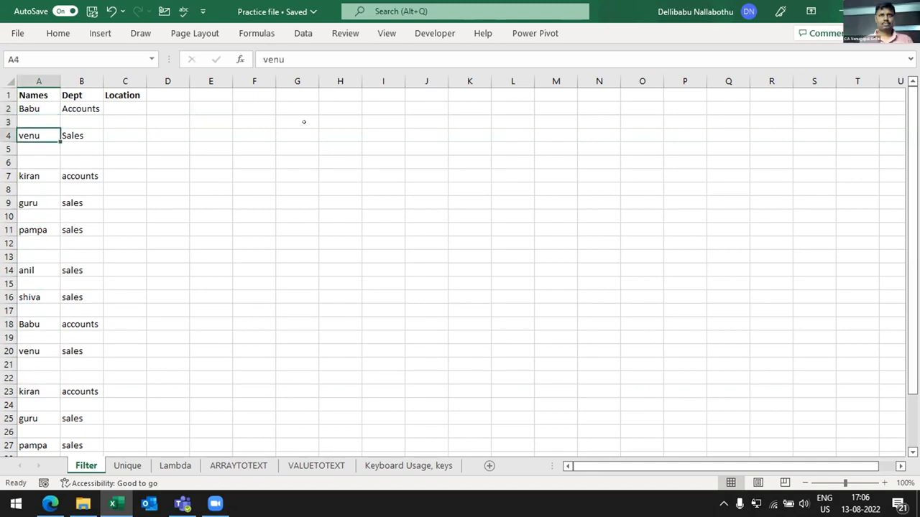
- Copy the Names column with its header and blank cells, and paste it starting at G1
key("Up")
key("Up")
key("Up")
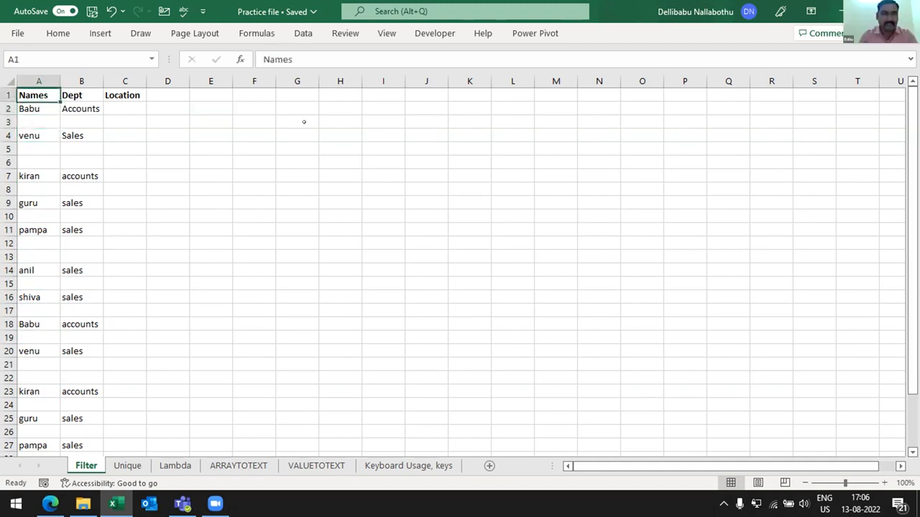
key("shift+Down")
key("shift+Down")
key("shift+Down")
key("shift+Down")
key("shift+Down")
key("shift+Down")
key("shift+Down")
key("shift+Down")
key("shift+Down")
key("shift+Down")
key("shift+Down")
key("shift+Down")
key("shift+Down")
key("shift+Down")
key("shift+Down")
key("shift+Down")
key("shift+Down")
key("shift+Down")
key("shift+Down")
key("shift+Down")
key("shift+Down")
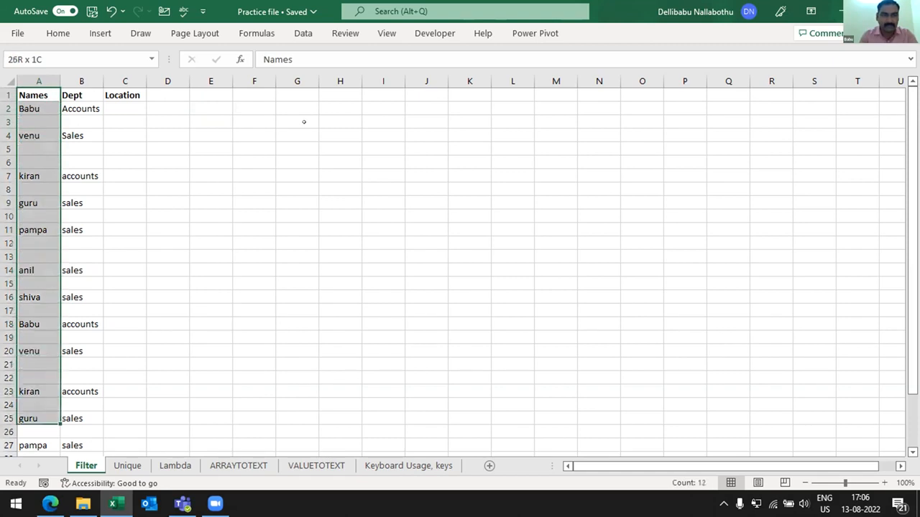
key("shift+Up")
key("shift+Up")
key("ctrl+c")
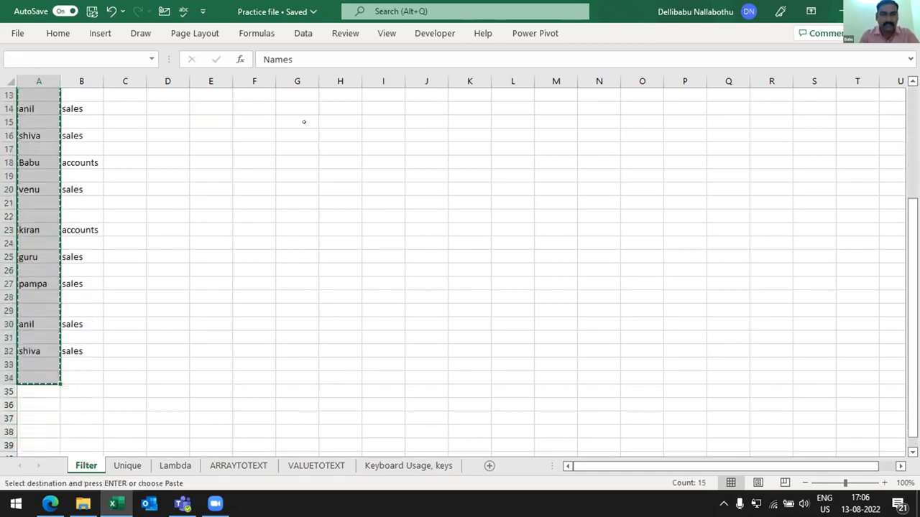
key("ctrl+Home")
key("Right")
key("Right")
key("Right")
key("Right")
key("Right")
key("Right")
key("ctrl+v")
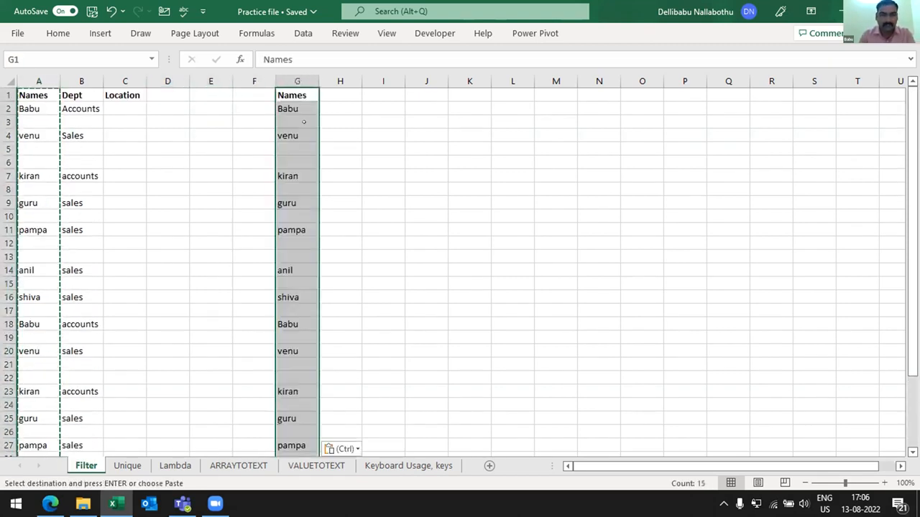
- Sort the copied list in column G by Names on cell values, A to Z, treating the first row as headers
key("Escape")
key("alt+a")
key("s")
key("s")
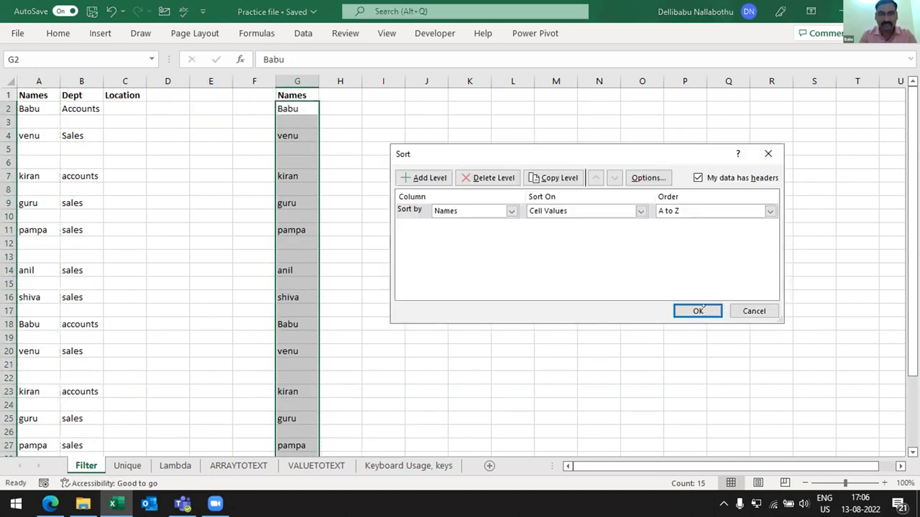
left_click(697, 311)
key("Down")
key("Up")
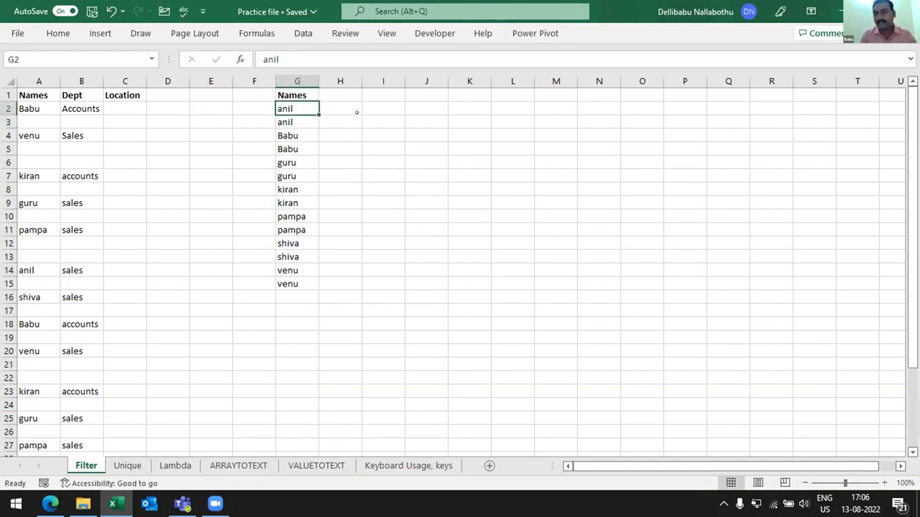
- Clear the sorted list of names together with its header from column G
key("Left")
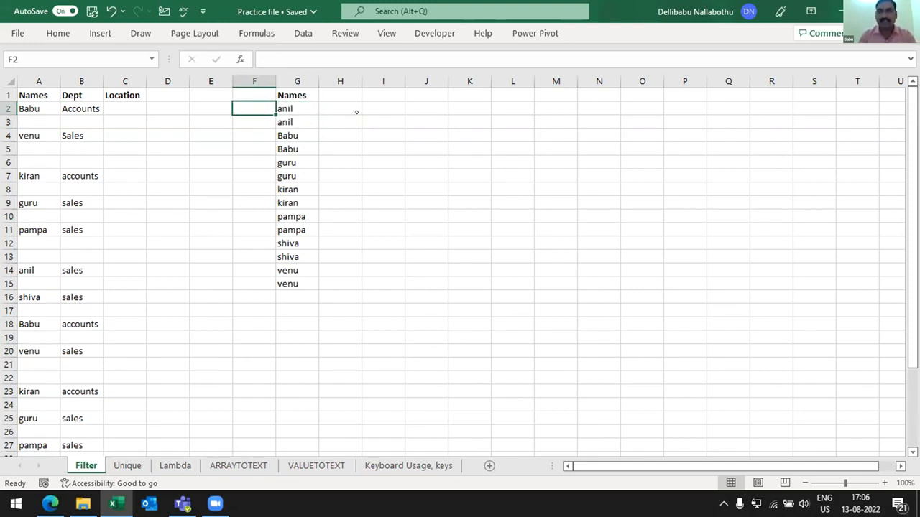
key("Right")
key("Up")
key("ctrl+shift+Down")
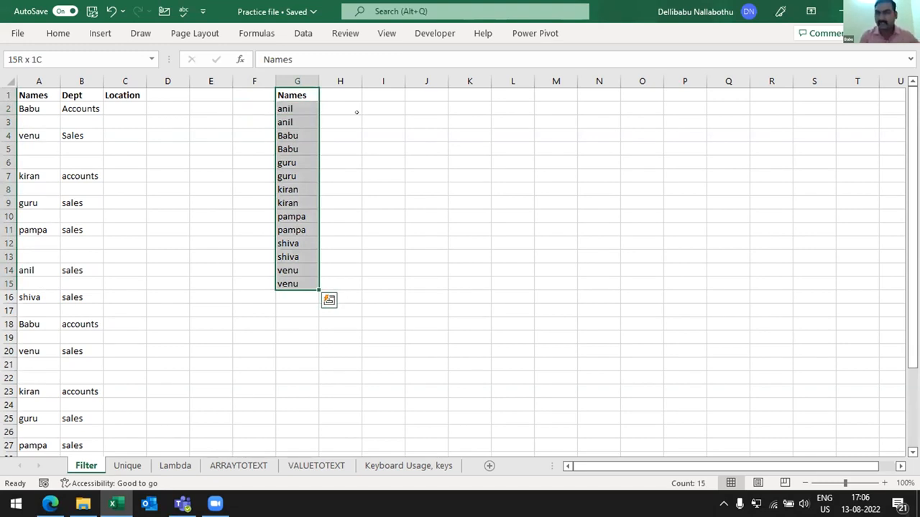
key("Delete")
key("Down")
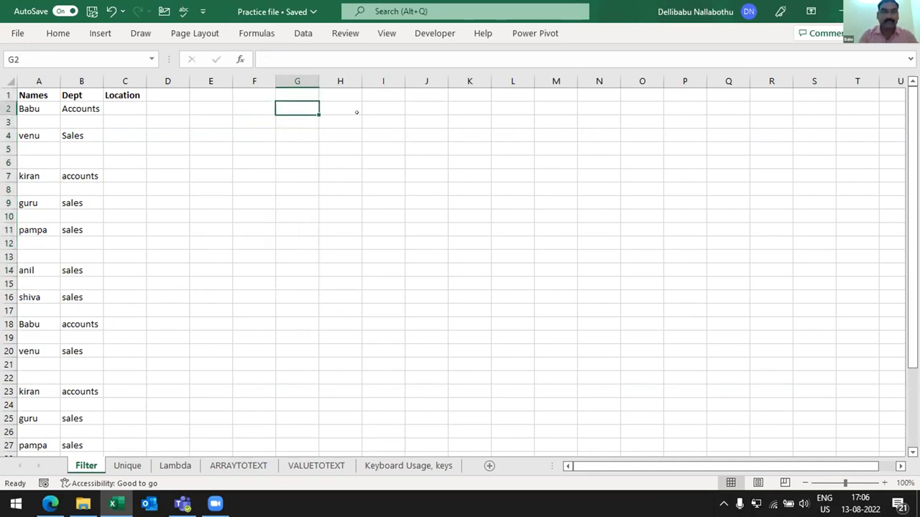
- Begin a FILTER formula in G2 with the name cells A2:A32 as its array
type("=")
key("Escape")
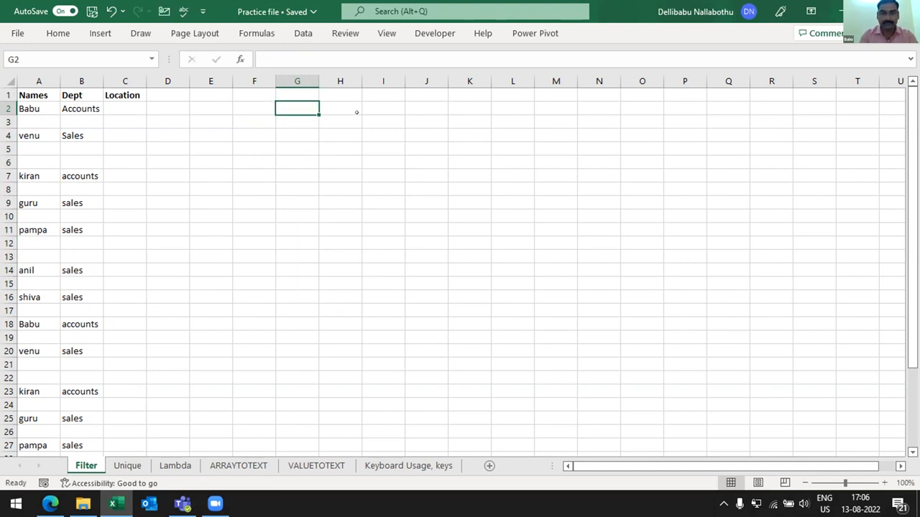
type("=fi")
key("Tab")
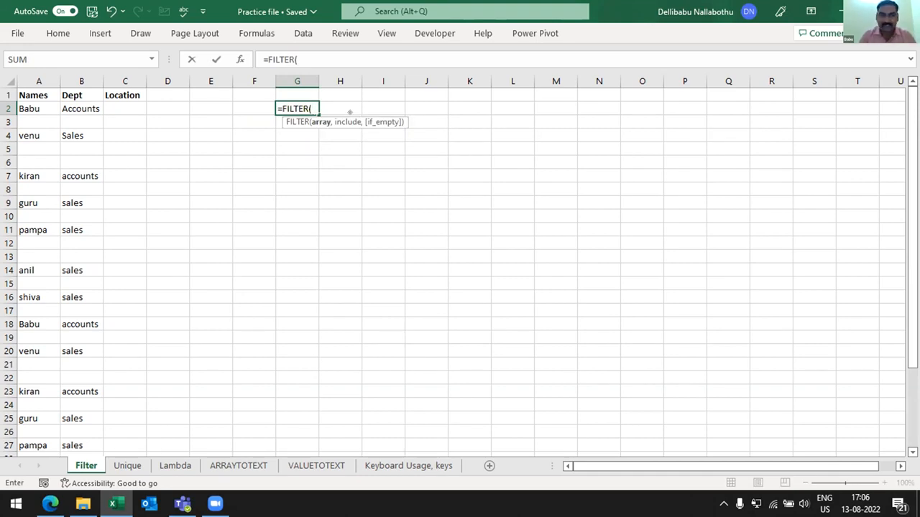
left_click_drag(26, 109, 22, 390)
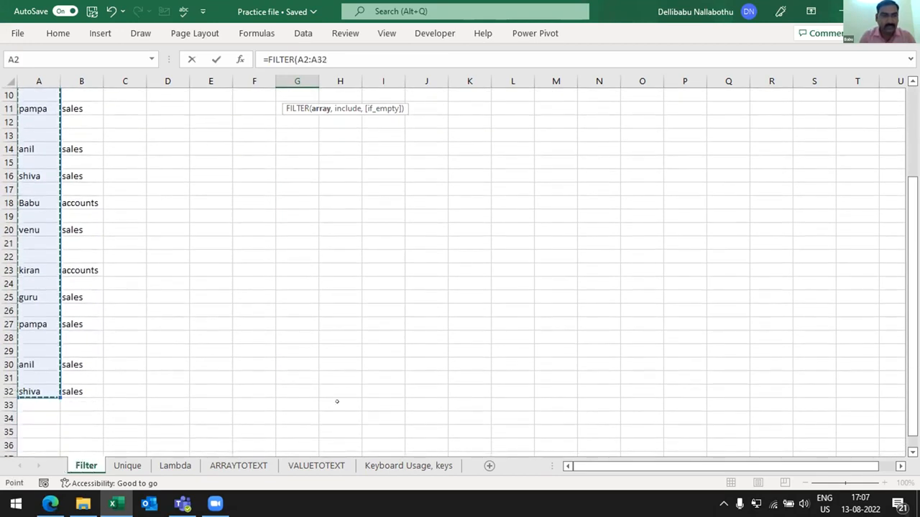
- Add A2:A32<>"" as the include argument of the FILTER formula to exclude blank cells
type(",")
left_click(164, 132)
key("ctrl+Up")
key("Left")
key("Left")
key("Left")
key("Down")
key("shift+Down")
key("shift+Down")
key("shift+Down")
key("shift+Down")
key("shift+Down")
key("shift+Down")
key("shift+Down")
key("shift+Down")
key("shift+Down")
key("shift+Down")
key("shift+Down")
key("shift+Down")
key("shift+Down")
key("shift+Down")
key("shift+Down")
key("shift+Down")
key("shift+Down")
key("shift+Down")
key("shift+Down")
key("shift+Down")
key("shift+Down")
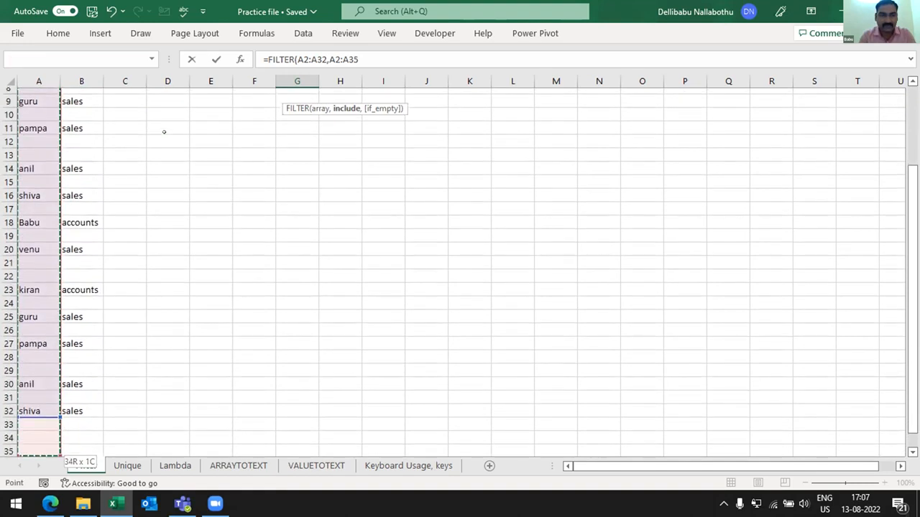
key("shift+Up")
key("shift+Up")
key("shift+Up")
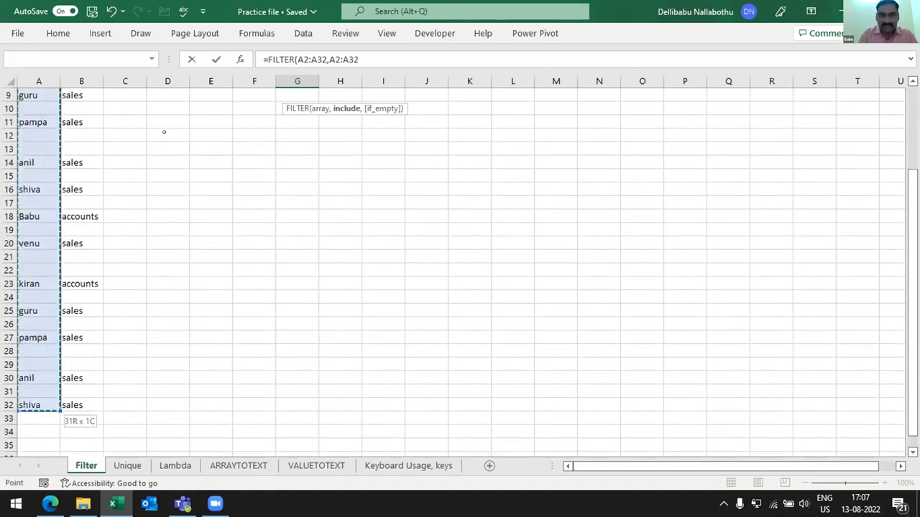
type("<>")
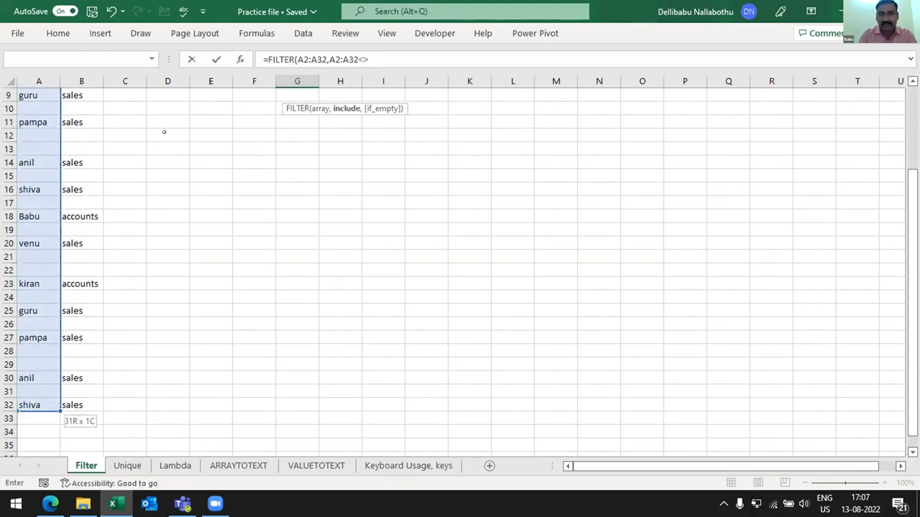
type("\"\",")
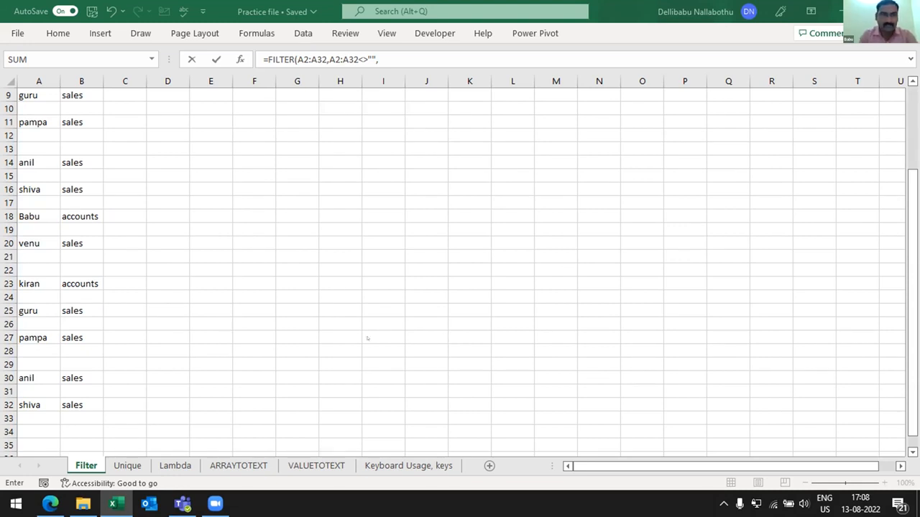
- Retype the <>"" criterion, set the if_empty argument to "" and enter the completed FILTER formula in G2
left_click(910, 102)
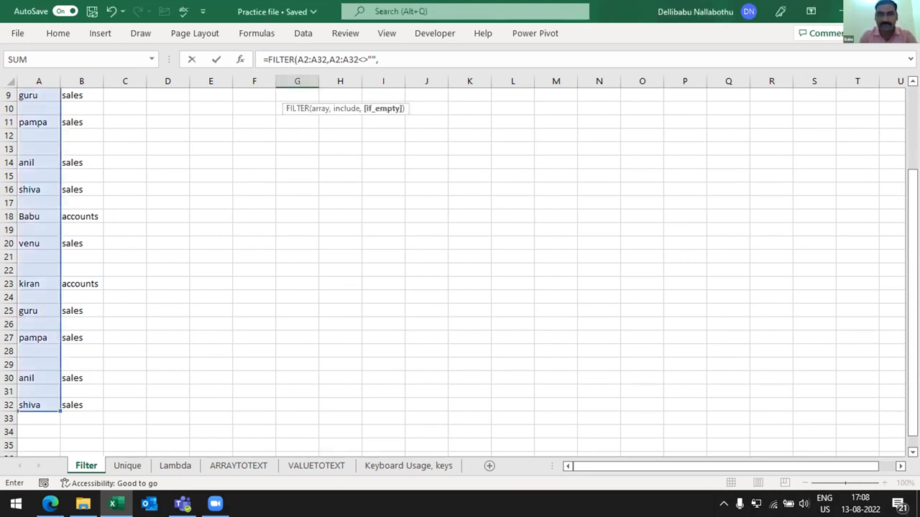
left_click(530, 60)
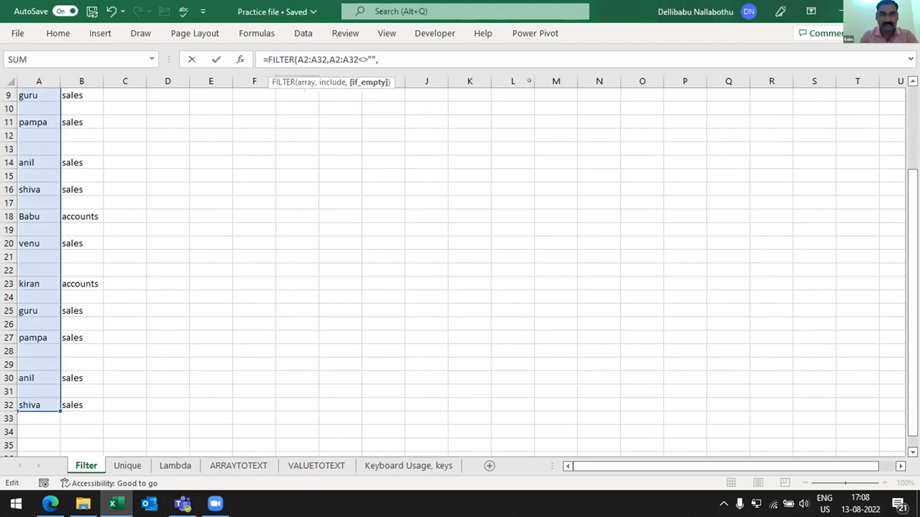
key("BackSpace")
key("BackSpace")
key("BackSpace")
key("BackSpace")
key("BackSpace")
type("<>\"\"")
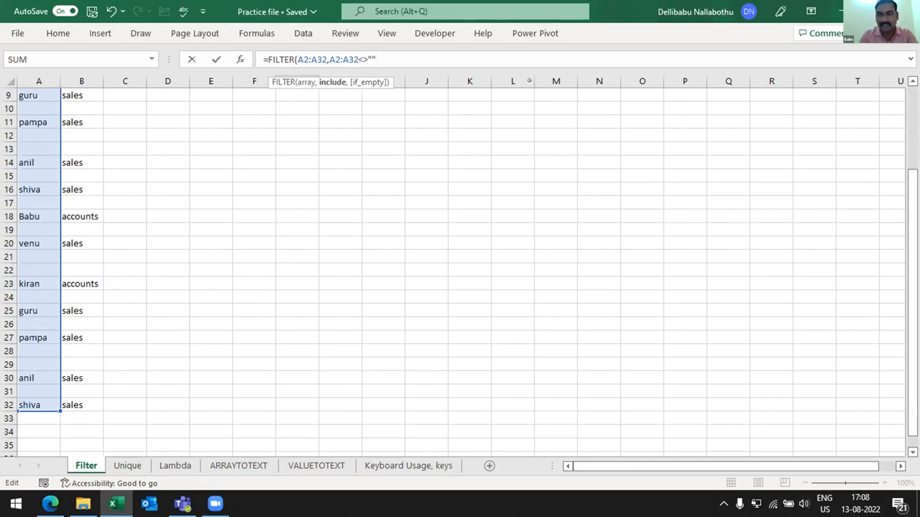
type(",")
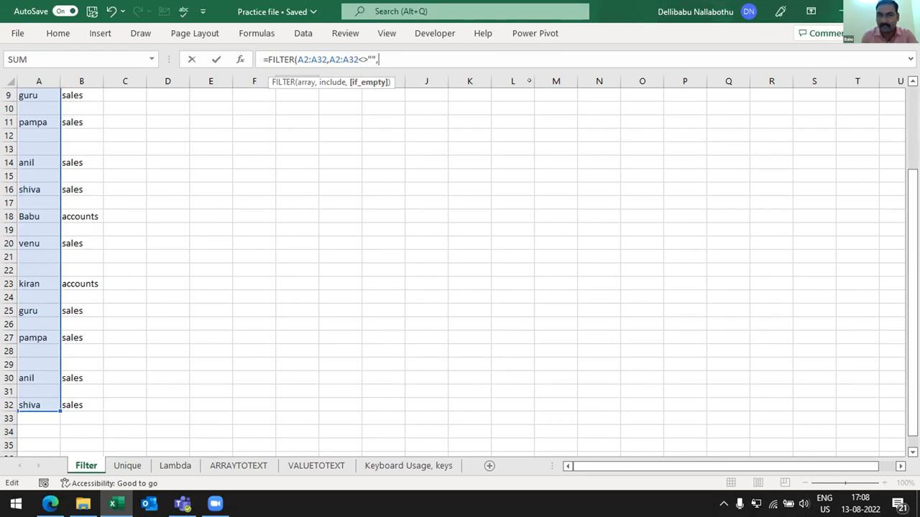
type("\"\")")
key("Return")
key("Up")
key("Up")
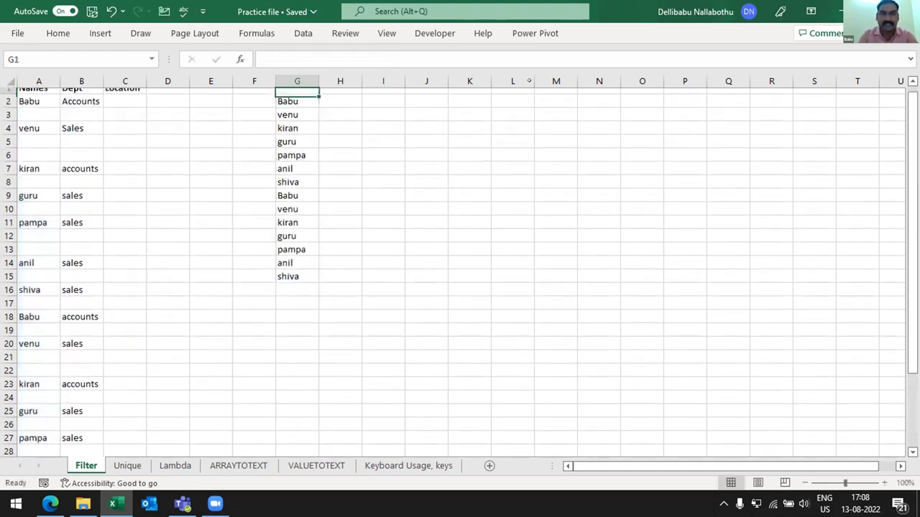
- Fill the blank cell A12 with the same name that is in A9
key("Down")
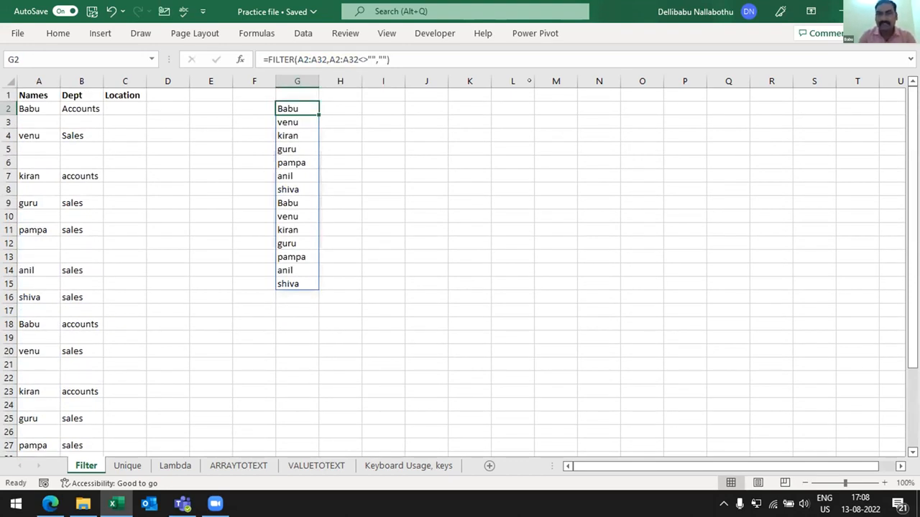
key("Left")
key("Left")
key("Left")
key("Left")
key("Left")
key("Down")
key("Down")
key("Down")
key("Down")
key("Down")
key("Down")
key("Down")
key("Down")
key("Down")
key("Down")
key("Left")
type("guru")
key("Return")
key("Up")
- Enter salew as the department in B12
key("Right")
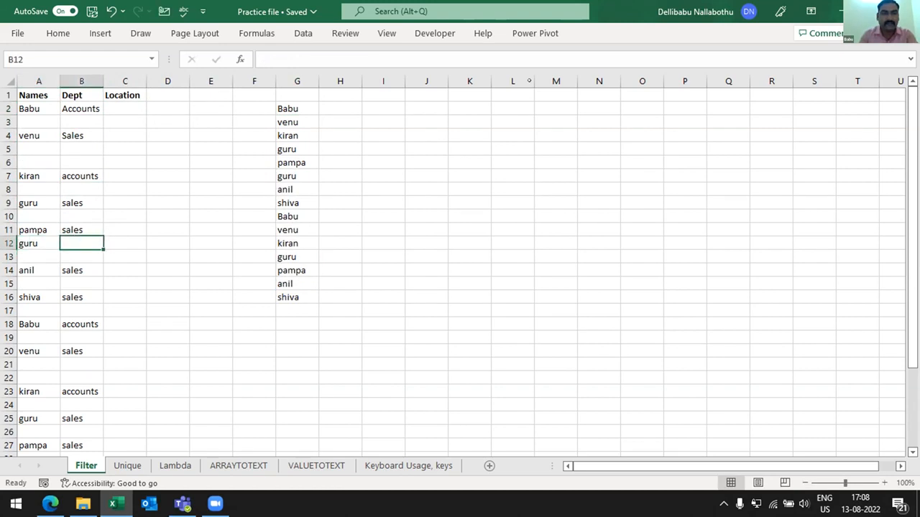
type("al")
key("Escape")
type("salew")
key("Return")
- Fill row 13 with the same name that is in A14 and the department sales
key("Right")
key("Right")
key("Right")
key("Left")
key("Left")
key("Left")
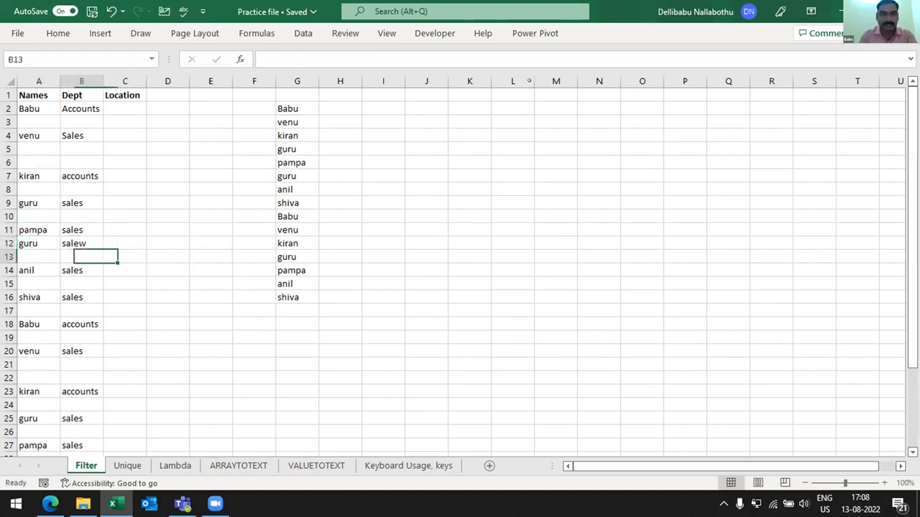
key("Left")
type("anil")
key("Return")
key("Up")
key("Right")
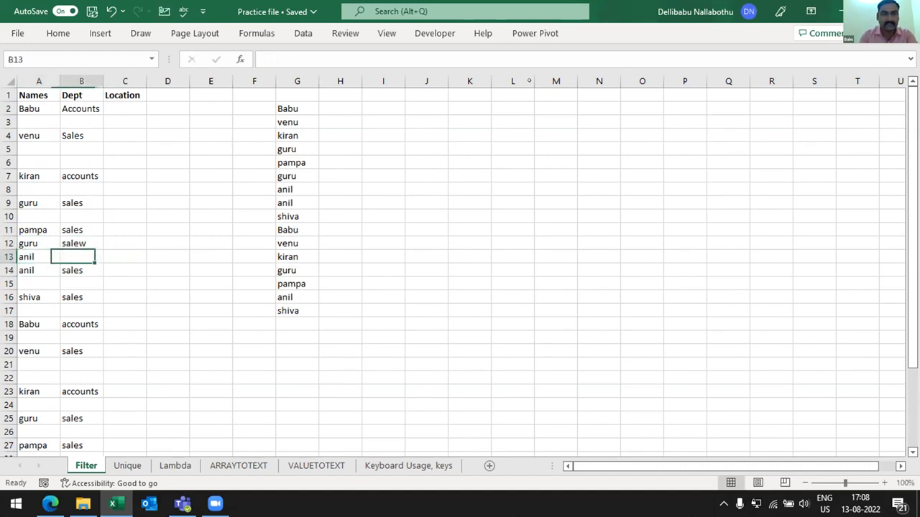
type("sales")
key("Return")
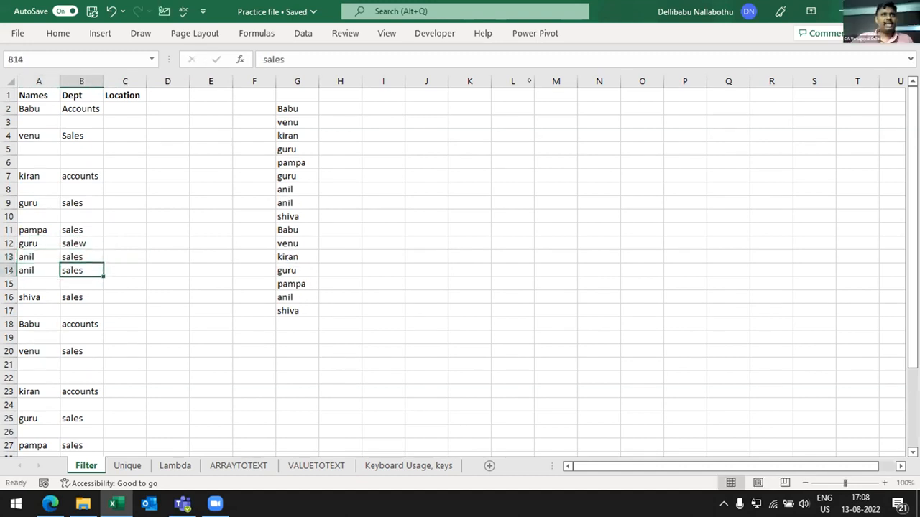
- Enter hello in the blank name cell A3
key("Up")
key("Up")
key("Up")
key("Up")
key("Up")
key("Up")
key("Up")
key("Up")
key("Up")
key("Up")
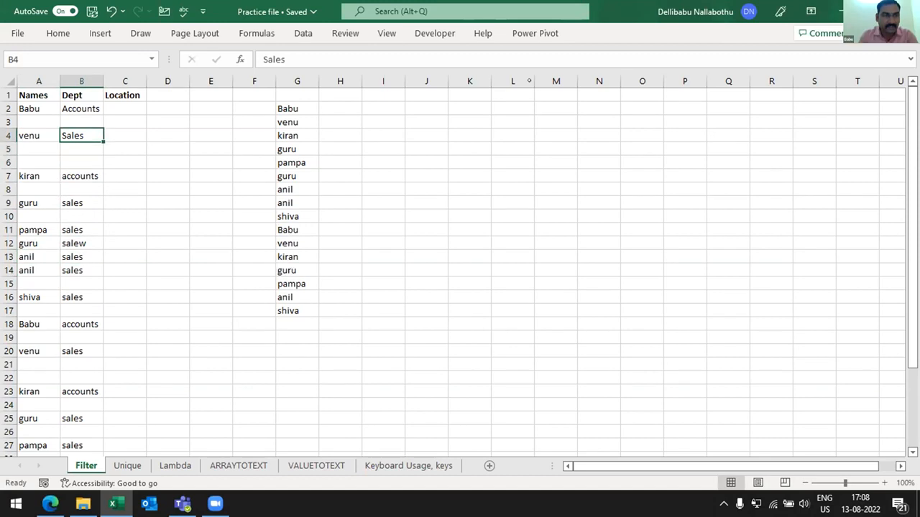
key("Left")
key("Up")
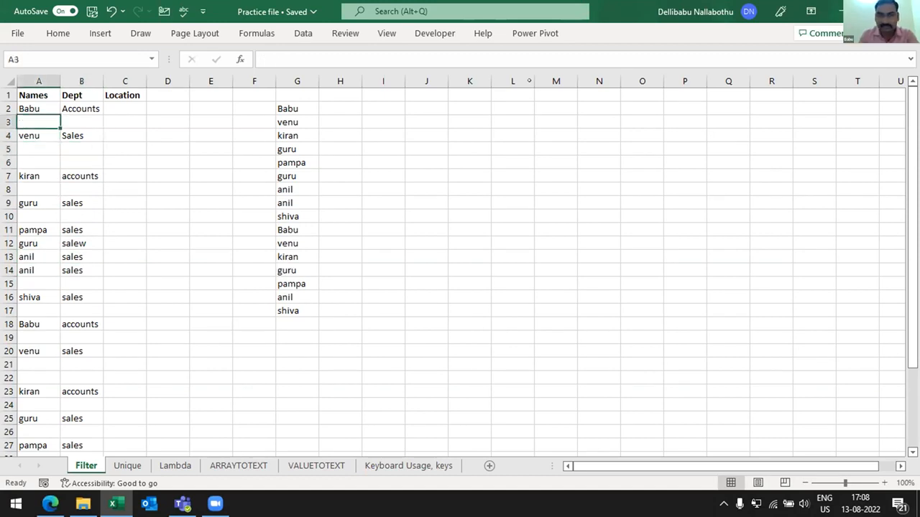
type("hello")
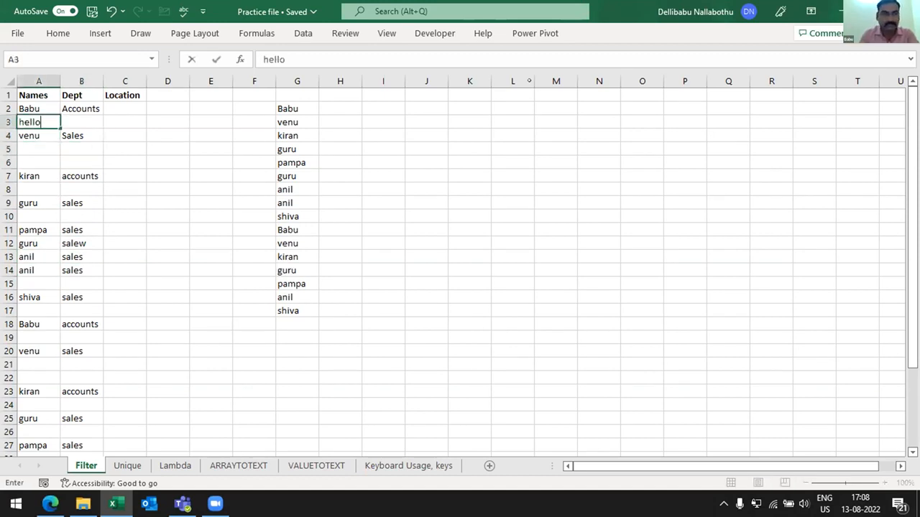
key("Return")
- Examine the spilled FILTER results in column G and the formula in G2 against the edited name list
key("Right")
key("Right")
key("Right")
key("Right")
key("Right")
key("Right")
key("Up")
key("Up")
key("Down")
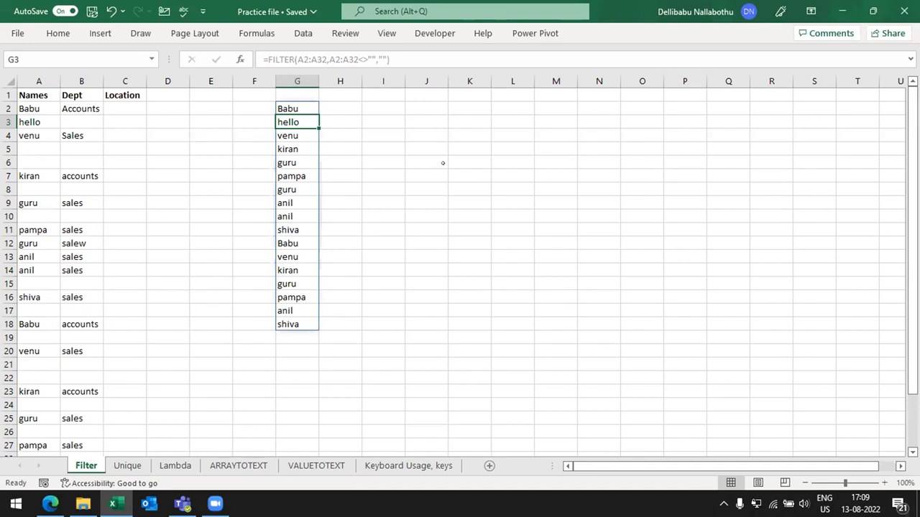
key("Up")
key("Up")
key("Down")
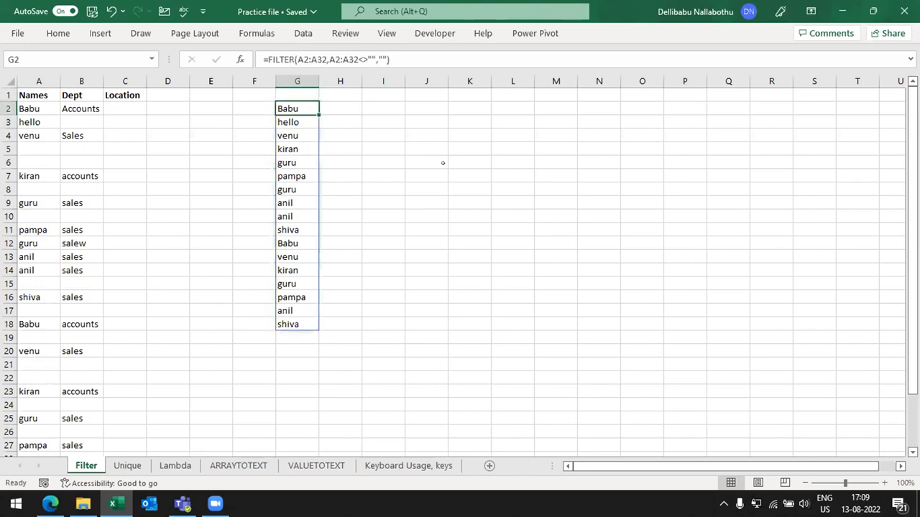
key("Down")
key("Up")
key("Down")
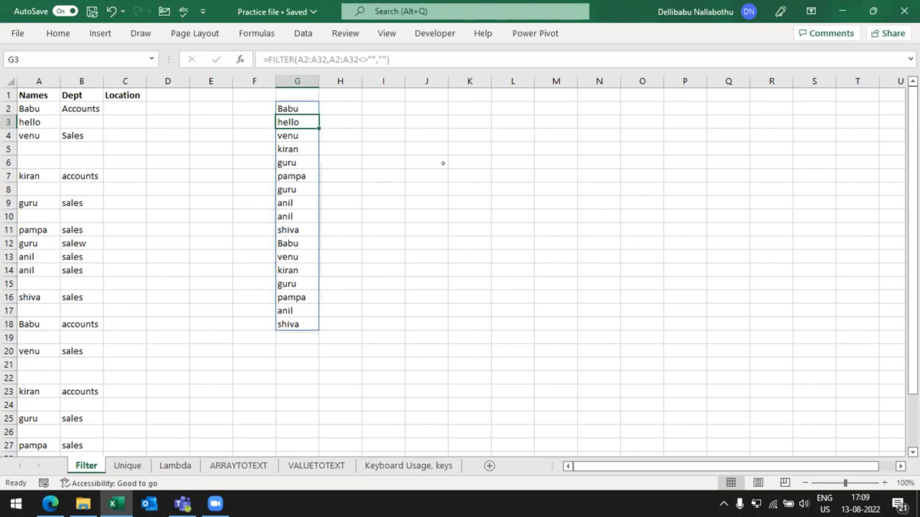
key("Up")
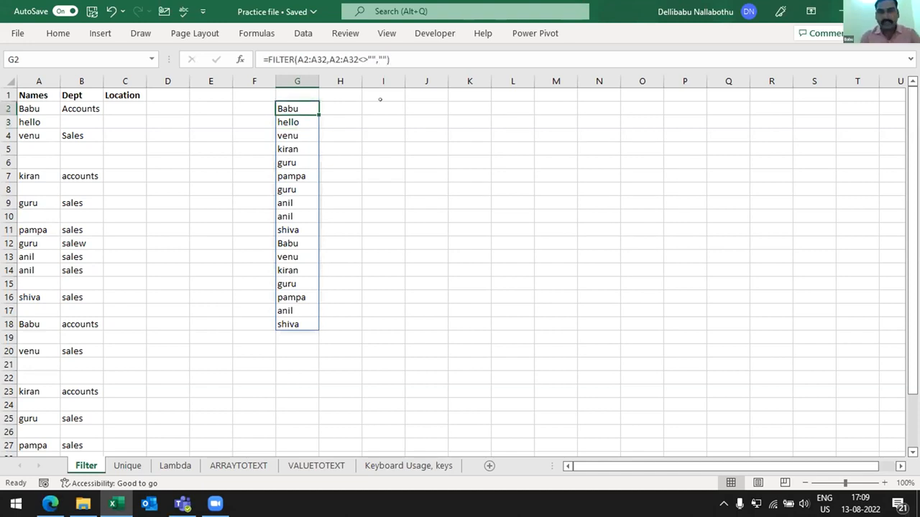
left_click(368, 101)
key("Left")
key("Left")
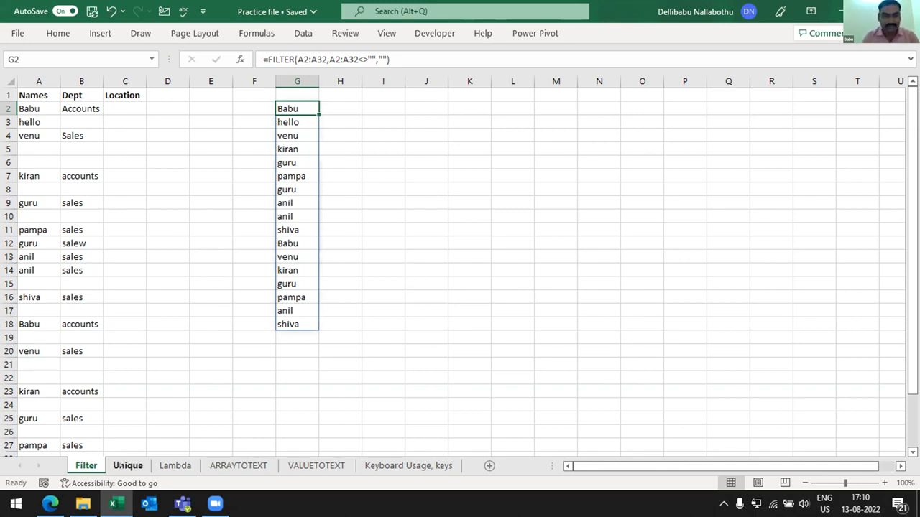
left_click(128, 465)
left_click(193, 106)
key("Down")
key("Up")
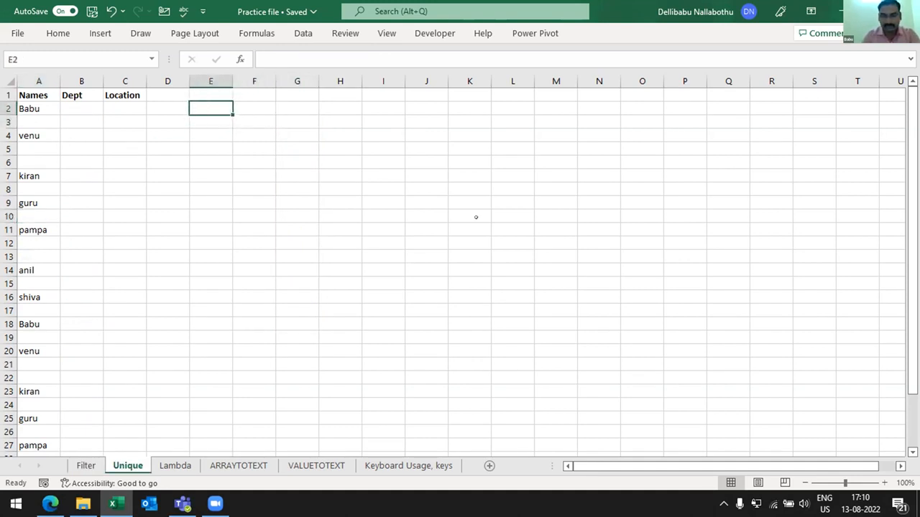
type("=uni")
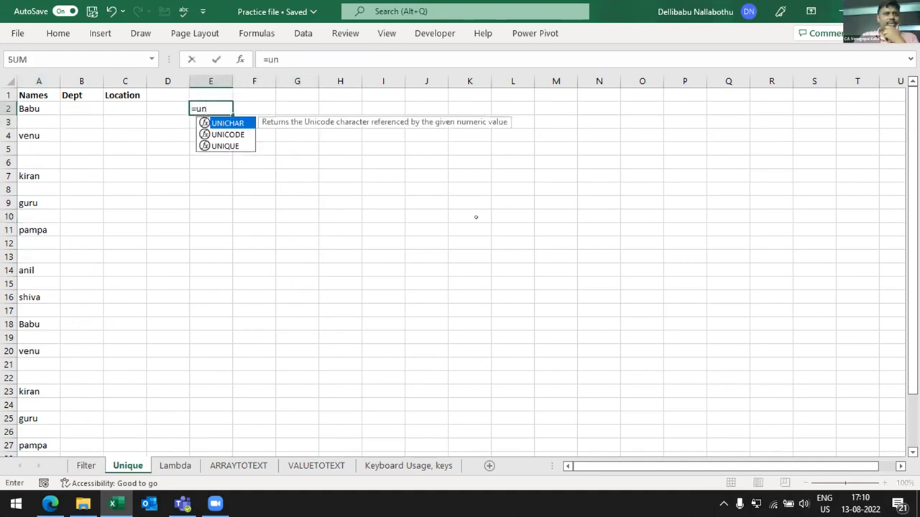
key("Down")
key("Down")
key("Escape")
key("Escape")
key("ctrl+Page_Up")
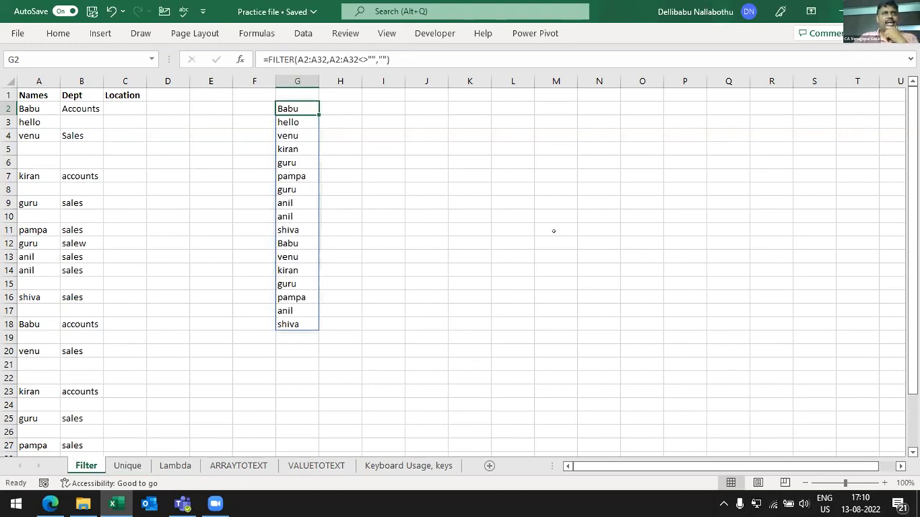
- Highlight the duplicate values in column A using conditional formatting with Light Red Fill with Dark Red Text
left_click(29, 203)
key("Right")
key("Left")
key("Up")
key("Up")
key("Up")
key("Up")
key("Up")
key("Up")
key("Up")
key("Up")
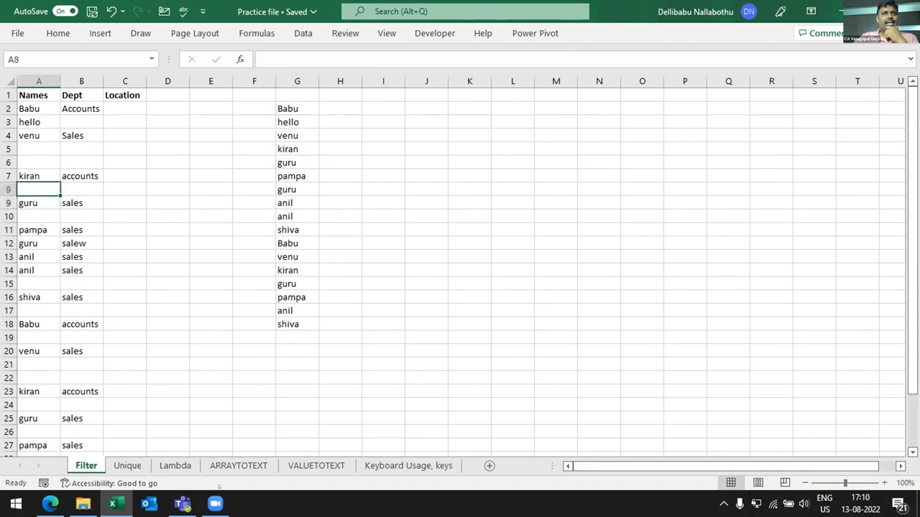
key("ctrl+space")
key("alt+h")
key("l")
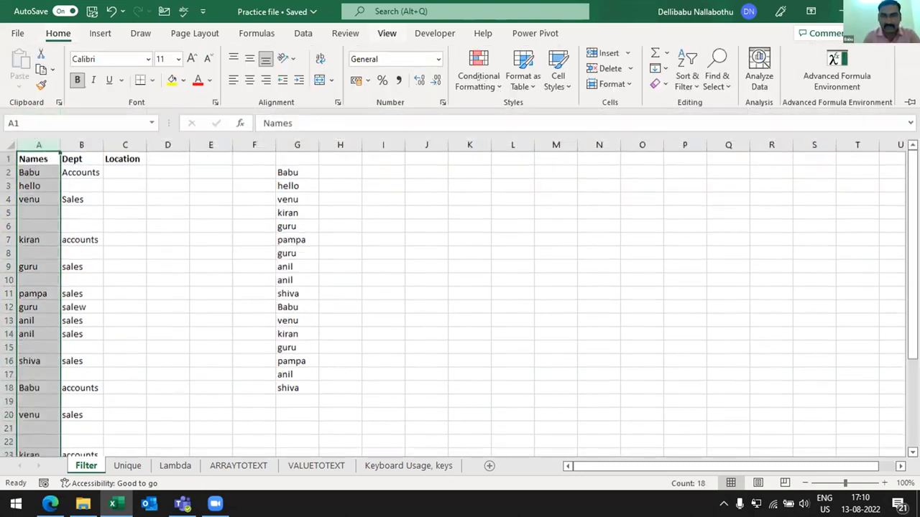
mouse_move(528, 113)
left_click(616, 315)
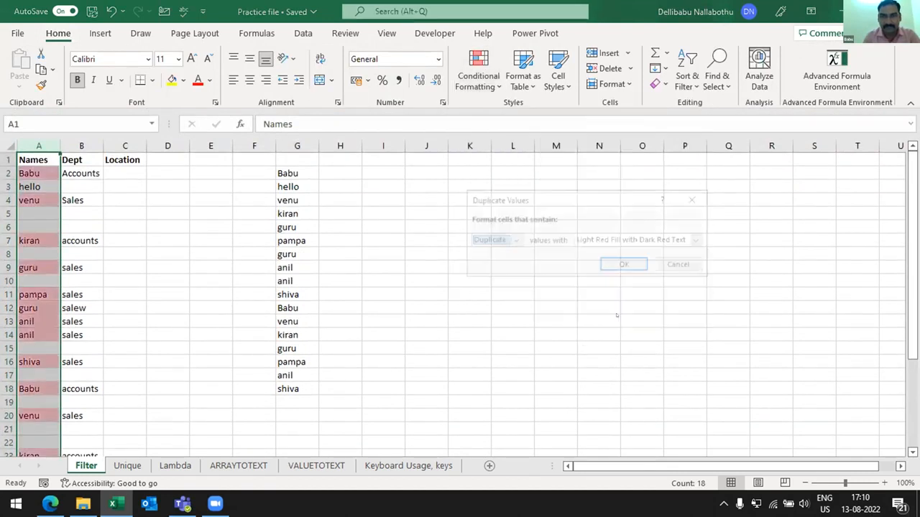
key("Return")
- Examine the highlighted duplicates in column A and review the FILTER formula in G2
left_click(412, 180)
key("Left")
key("Left")
key("Left")
key("Left")
key("Left")
key("Left")
key("Left")
key("Left")
key("Left")
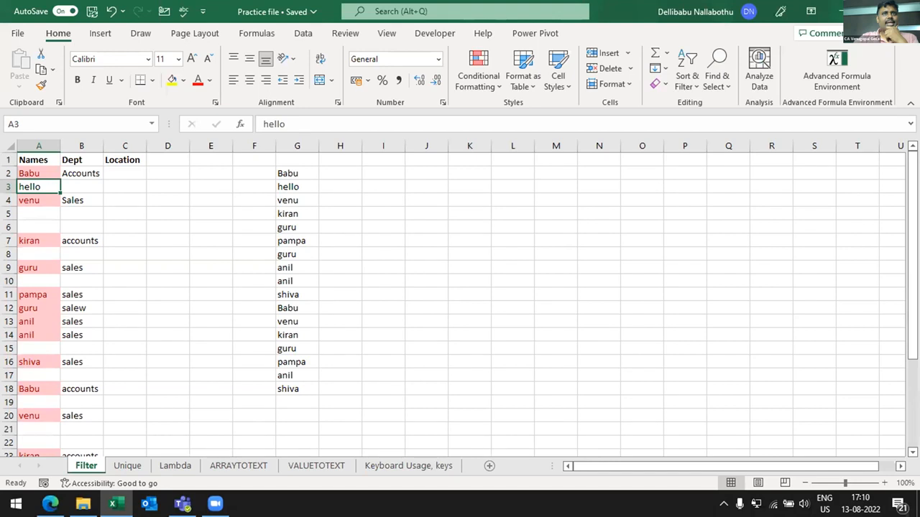
left_click(499, 121)
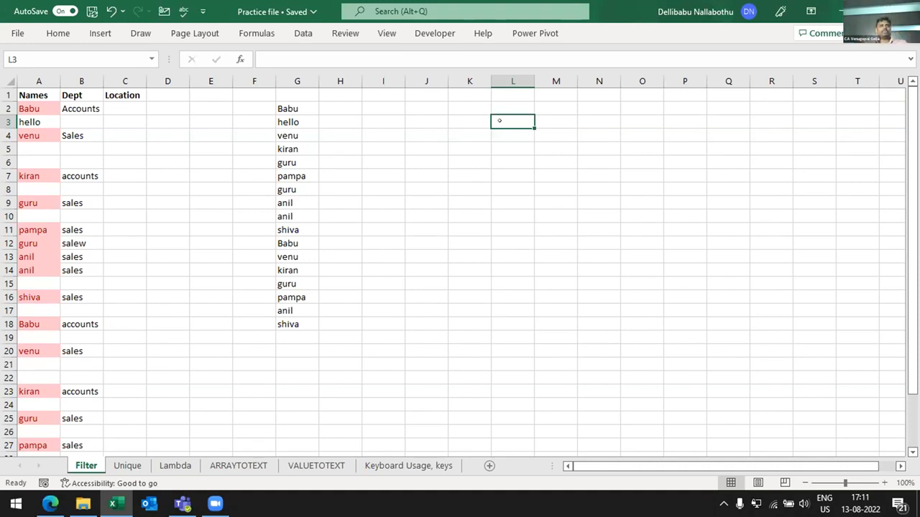
key("ctrl+Left")
key("Up")
key("Up")
key("Down")
key("Left")
key("Left")
key("Left")
key("Right")
key("Right")
key("Right")
key("Right")
key("Left")
key("F2")
key("Tab")
key("Left")
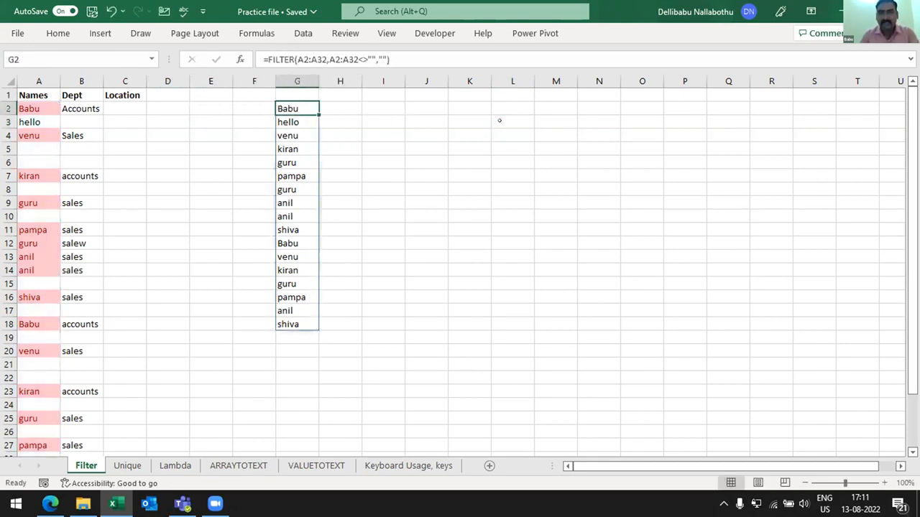
- Copy column G into column I as values only and select the pasted names in I2:I18
key("ctrl+space")
key("Down")
key("Up")
key("ctrl+space")
key("ctrl+c")
key("Right")
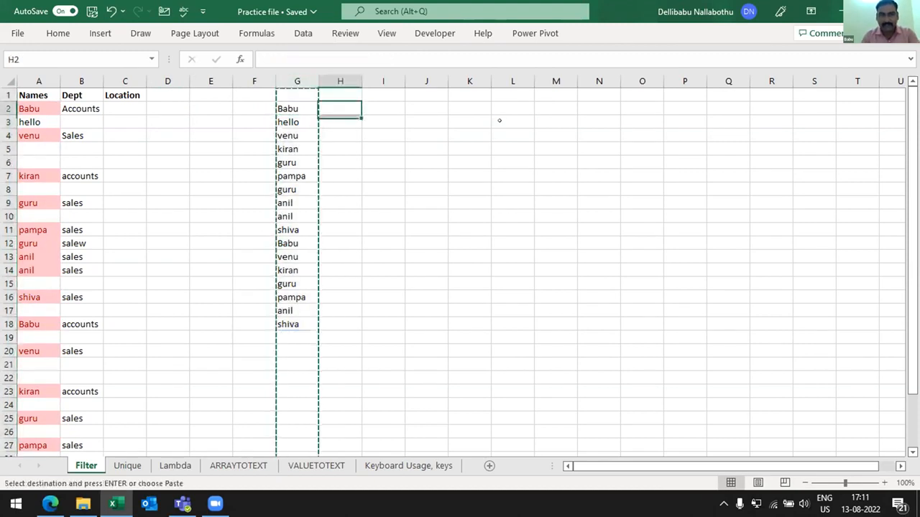
key("Right")
key("ctrl+space")
key("ctrl+alt+v")
key("v")
key("Return")
key("Down")
key("ctrl+shift+Down")
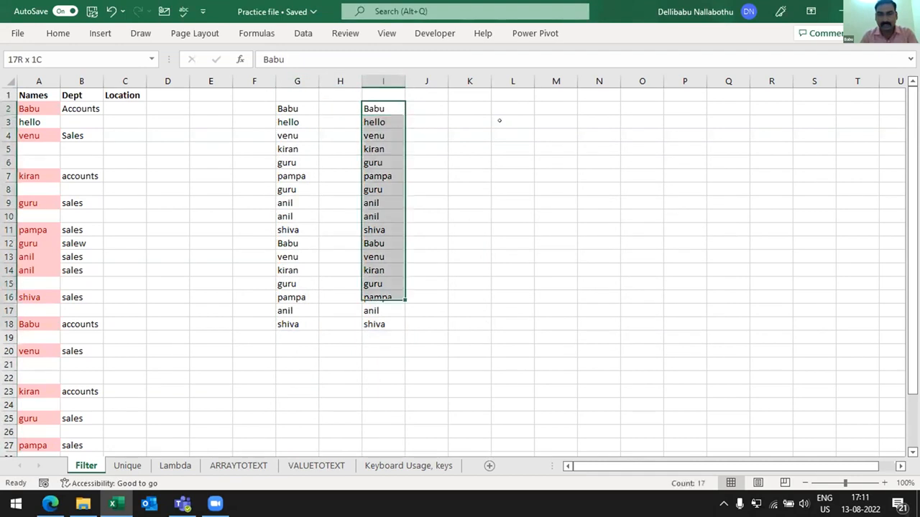
key("alt+a")
key("m")
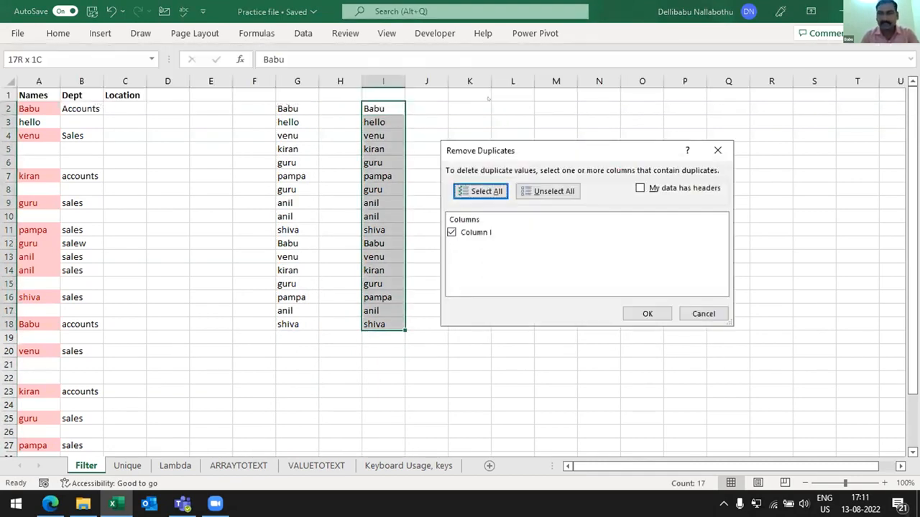
key("Escape")
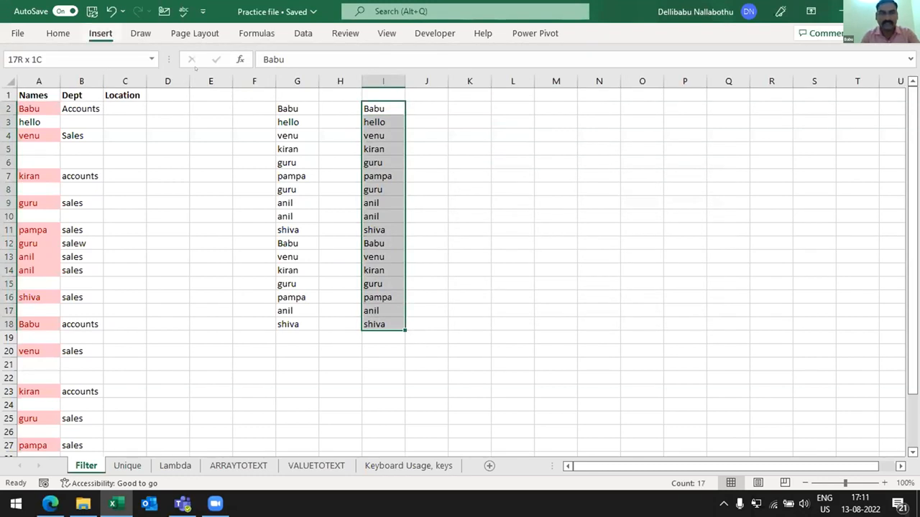
double_click(103, 33)
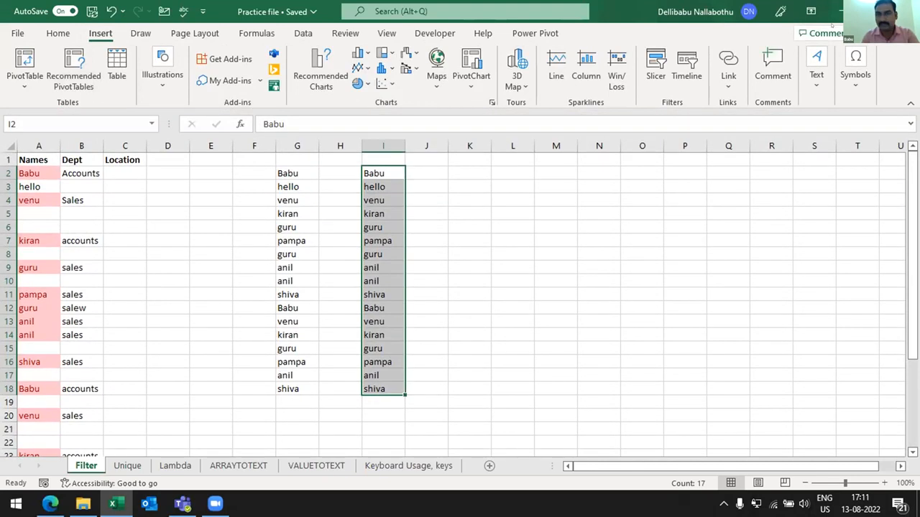
key("ctrl+n")
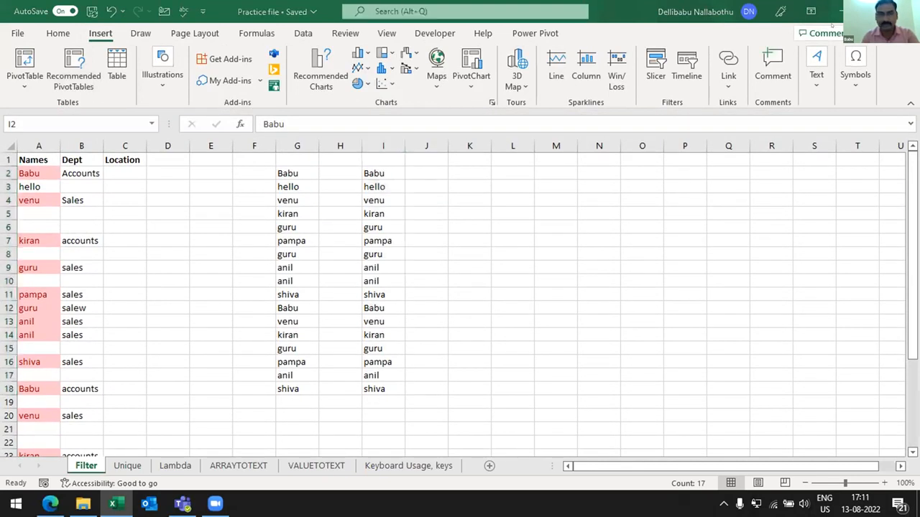
- Remove the duplicate names from I2:I18, treating the data as having no headers
left_click(297, 34)
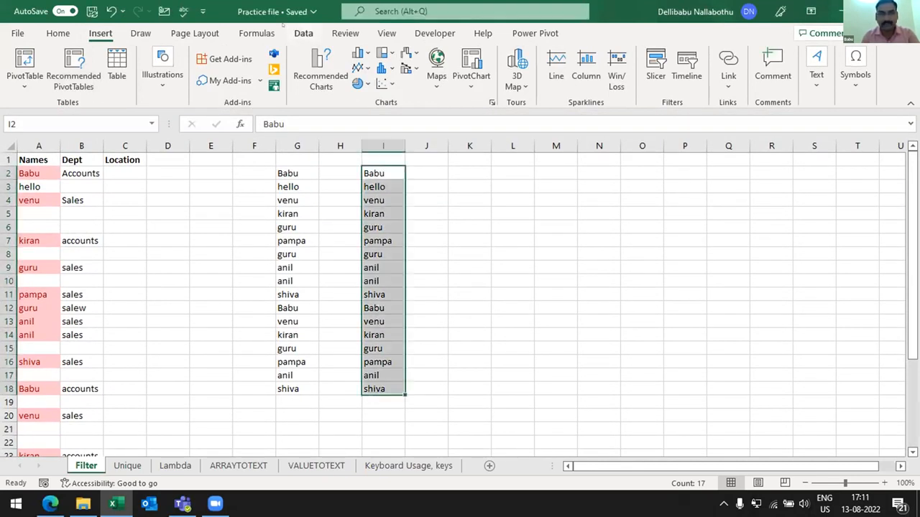
left_click(299, 34)
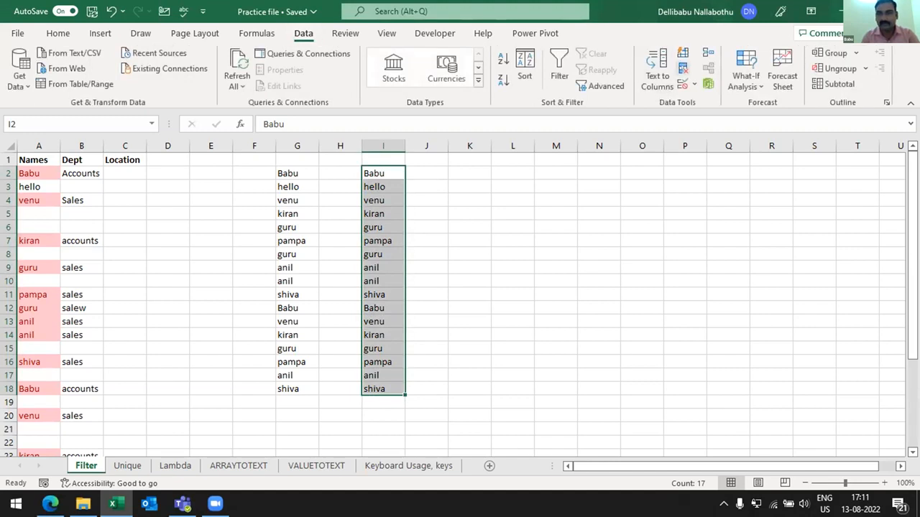
left_click(682, 68)
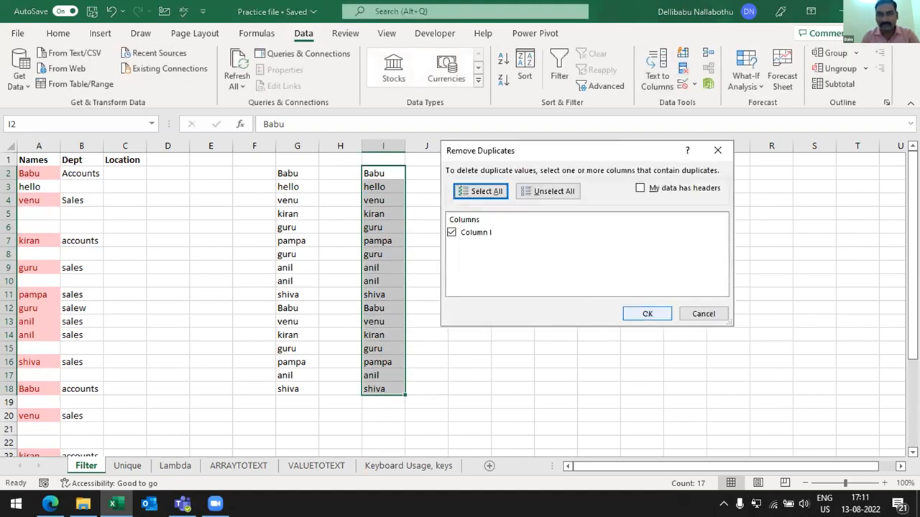
left_click(647, 313)
left_click(465, 290)
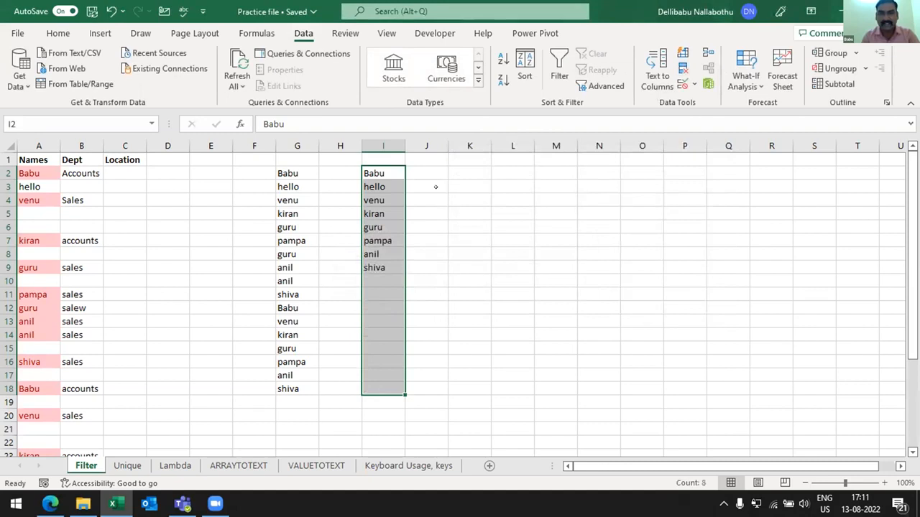
- Clear the deduplicated names from I2:I9
left_click(435, 186)
key("Down")
key("Left")
key("Up")
key("Up")
key("ctrl+shift+Down")
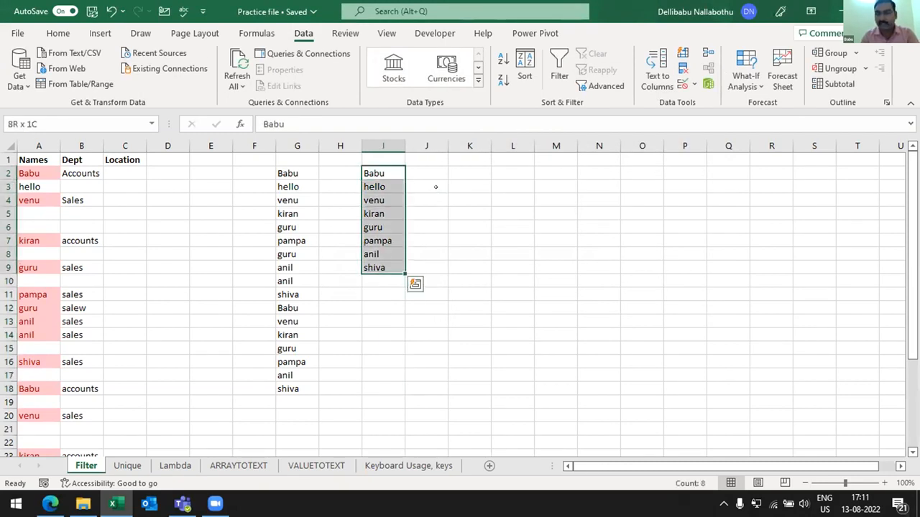
key("Down")
key("Up")
key("ctrl+shift+Down")
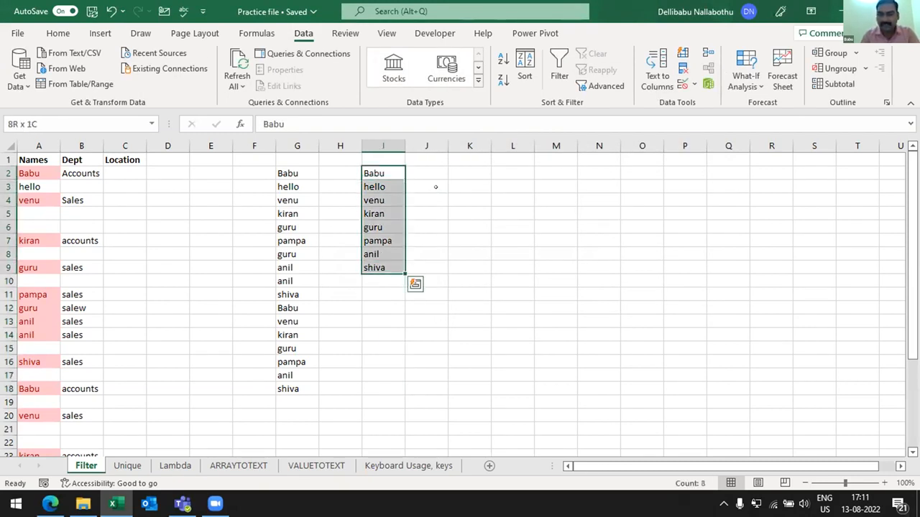
key("Delete")
key("Down")
key("Up")
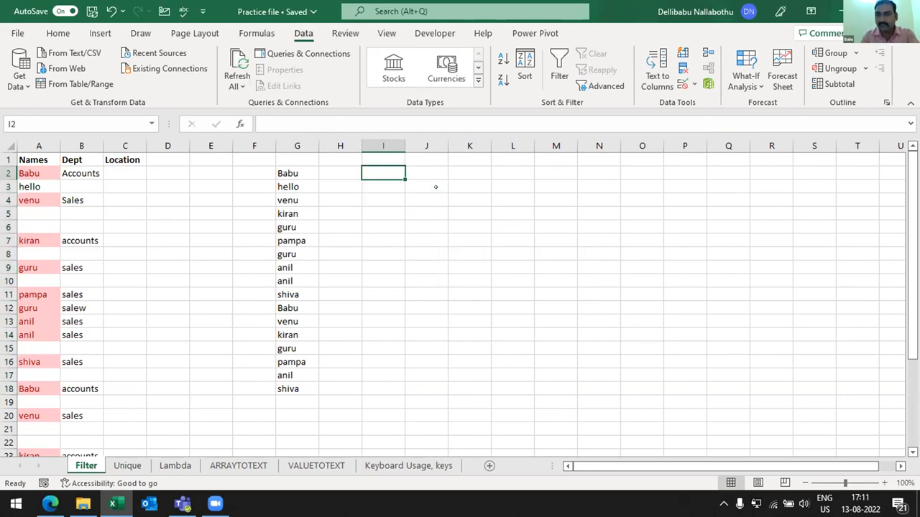
type("=un")
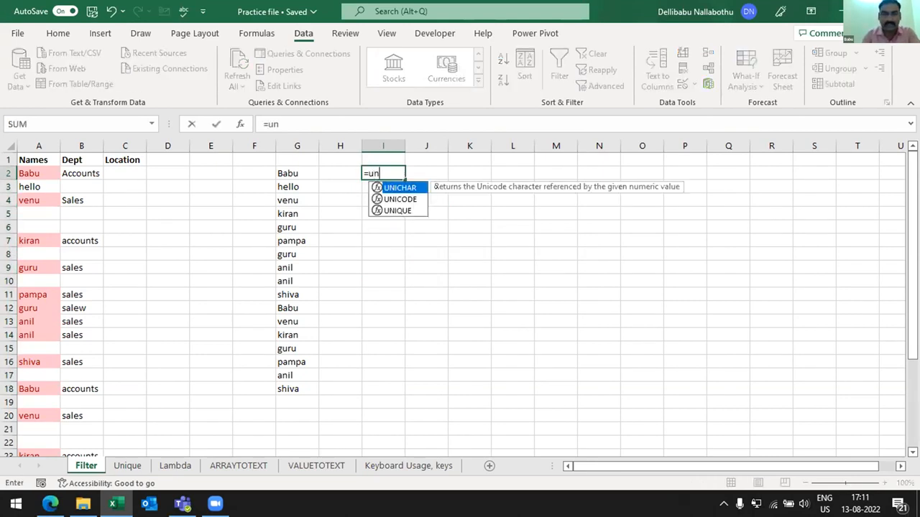
key("Down")
key("Up")
key("Down")
key("Down")
key("Tab")
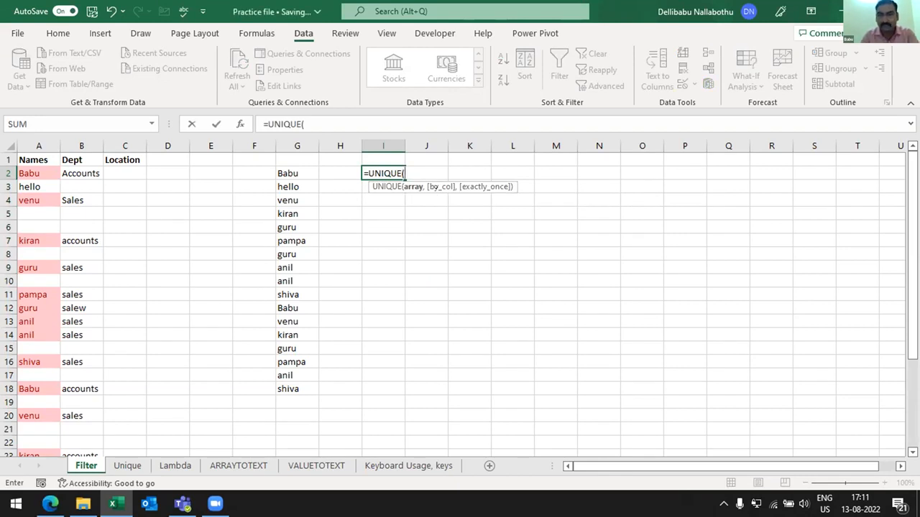
key("Escape")
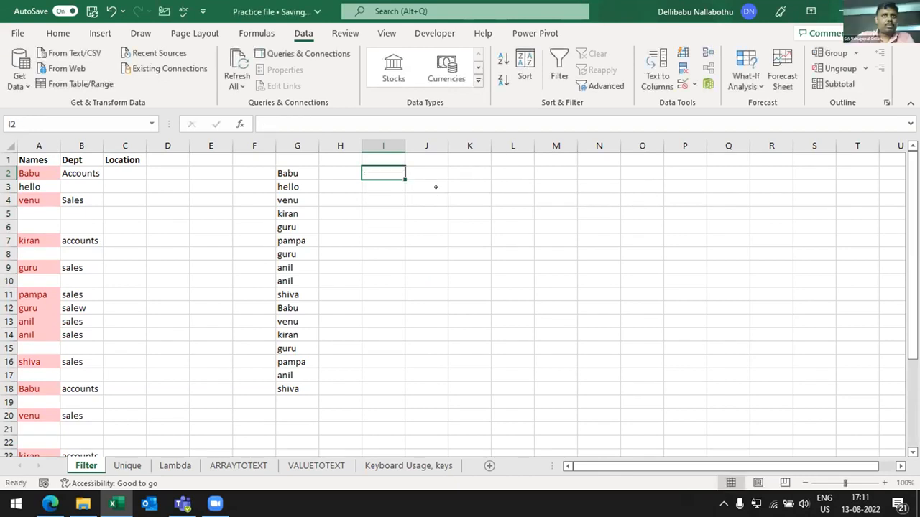
- Undo the clearing of the deduplicated names in I2:I9 and select cell K2
key("ctrl+v")
key("Right")
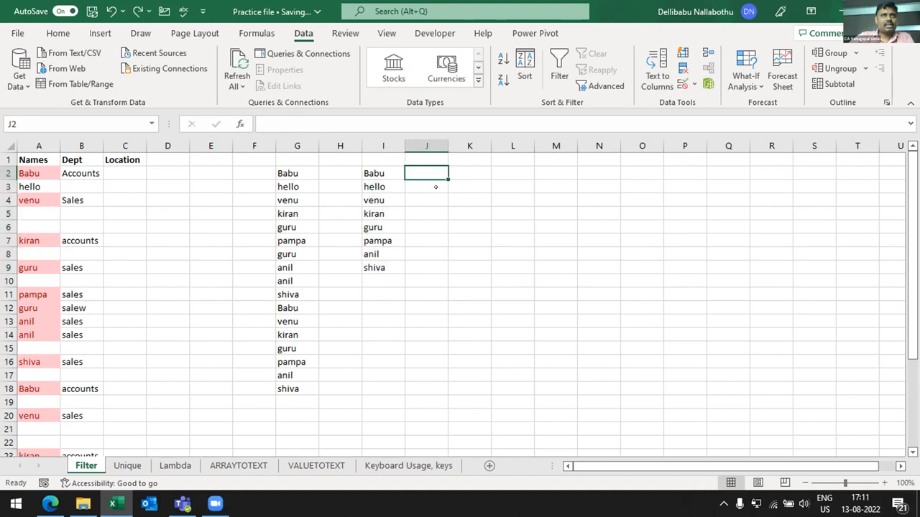
key("Right")
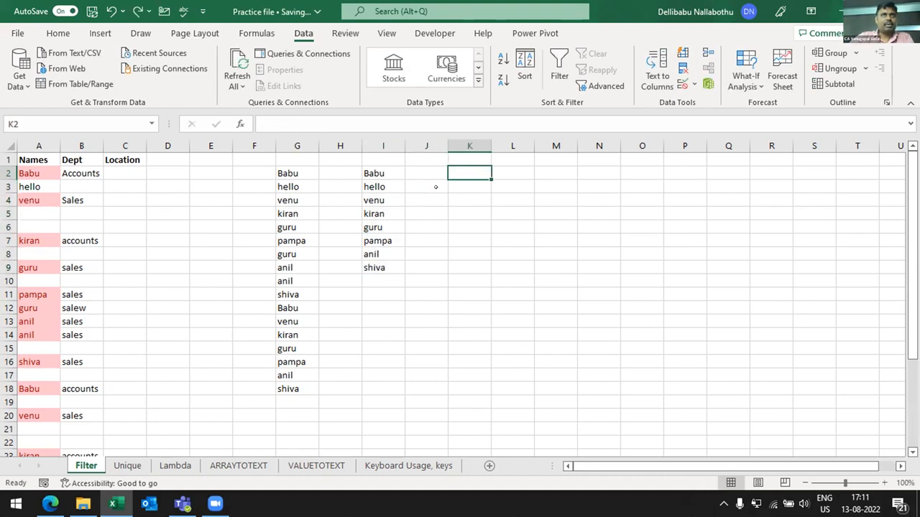
- Enter =UNIQUE(G2#) in K2 to list the distinct names from the spilled FILTER range
type("=")
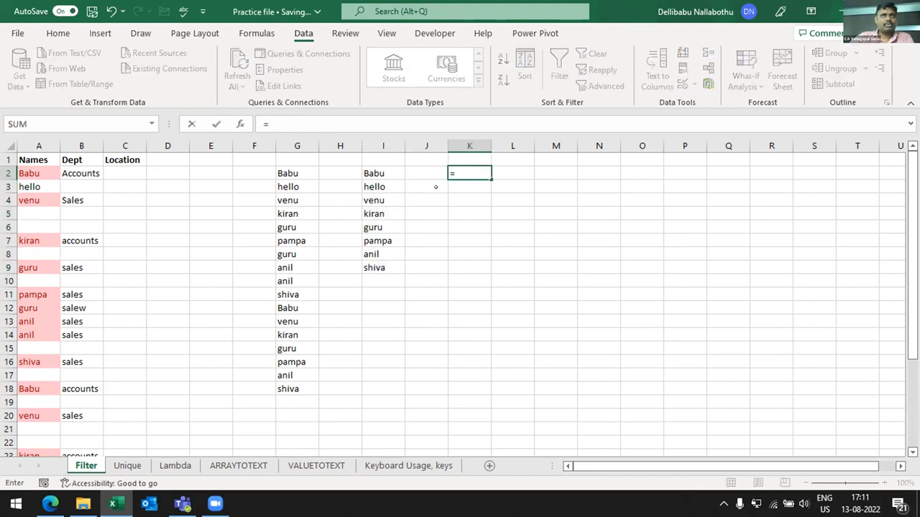
type("uni")
key("Down")
key("Down")
key("Tab")
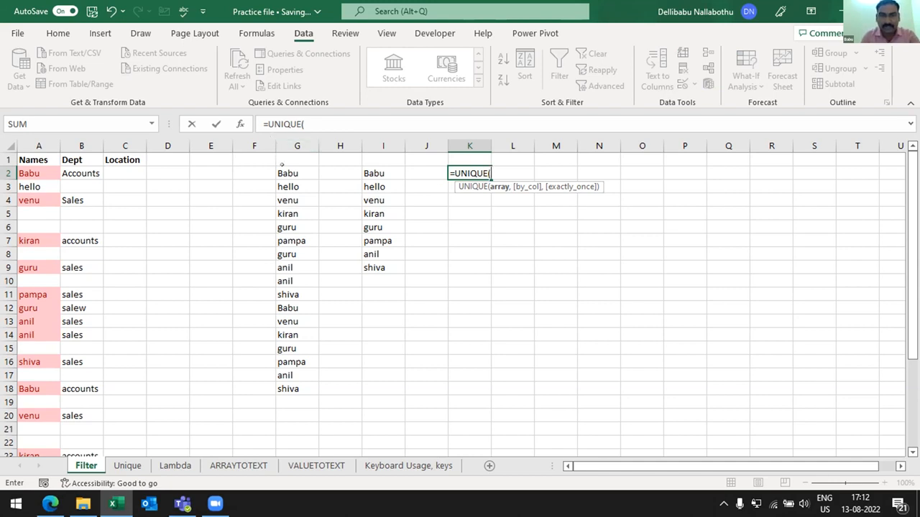
left_click(282, 168)
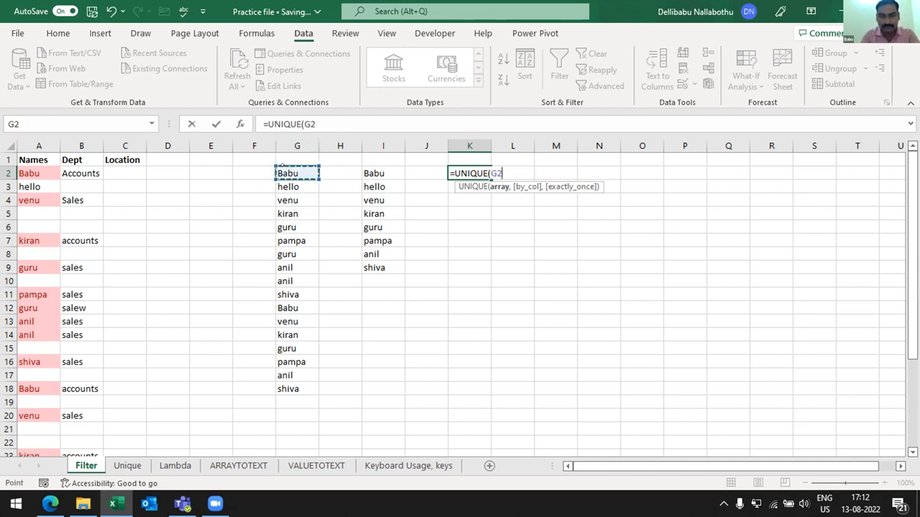
type("#)")
key("Return")
key("Up")
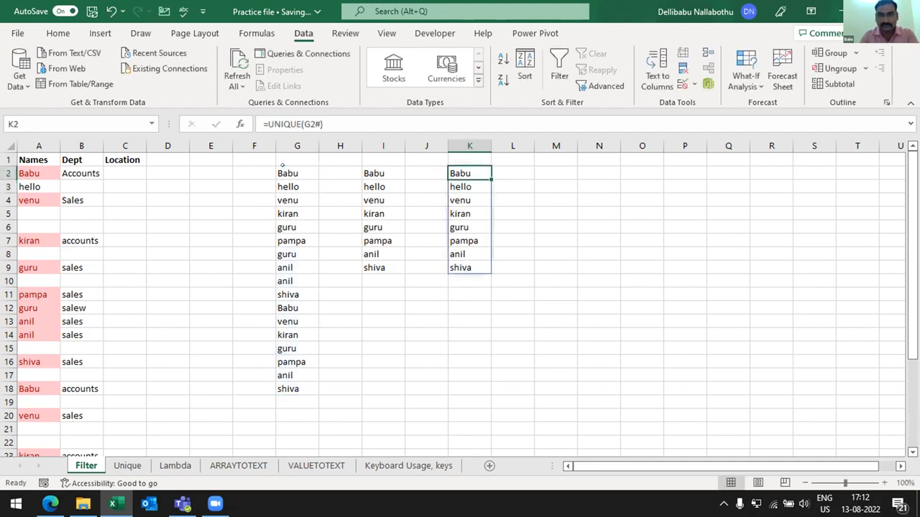
- Examine the array argument of the UNIQUE formula in K2 and the spilled FILTER range starting at G2
key("F2")
key("Left")
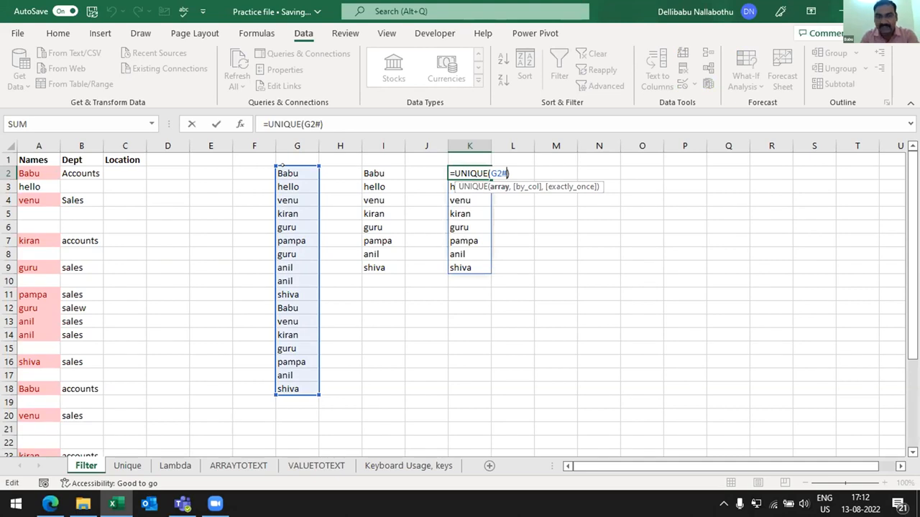
key("Return")
key("Up")
key("F2")
key("Left")
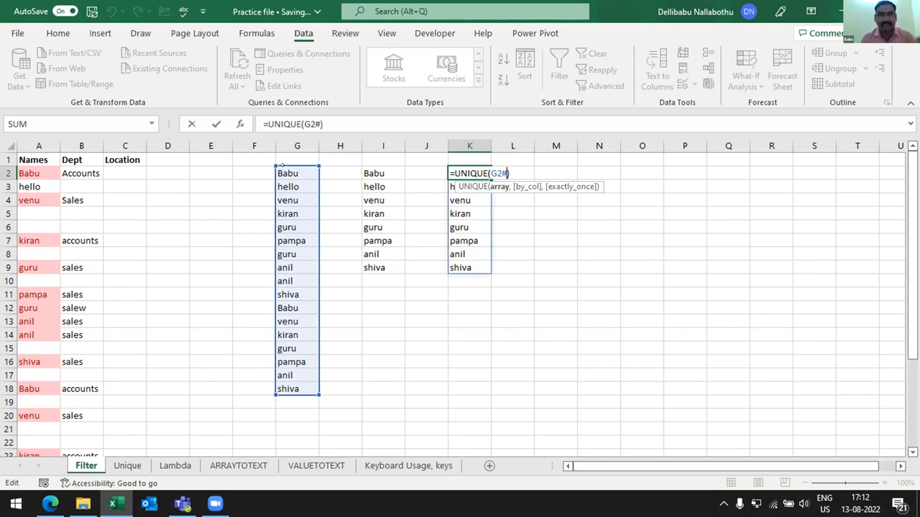
key("Escape")
left_click(295, 170)
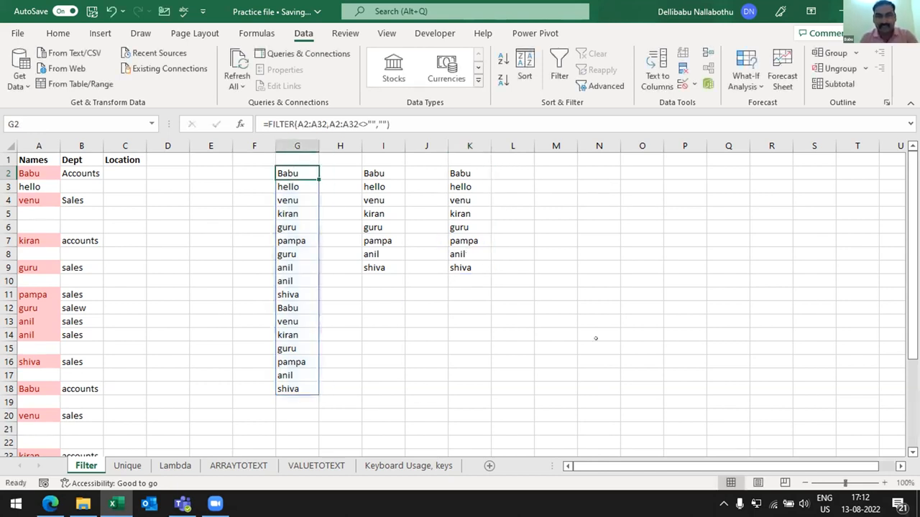
key("ctrl+shift+Down")
key("Down")
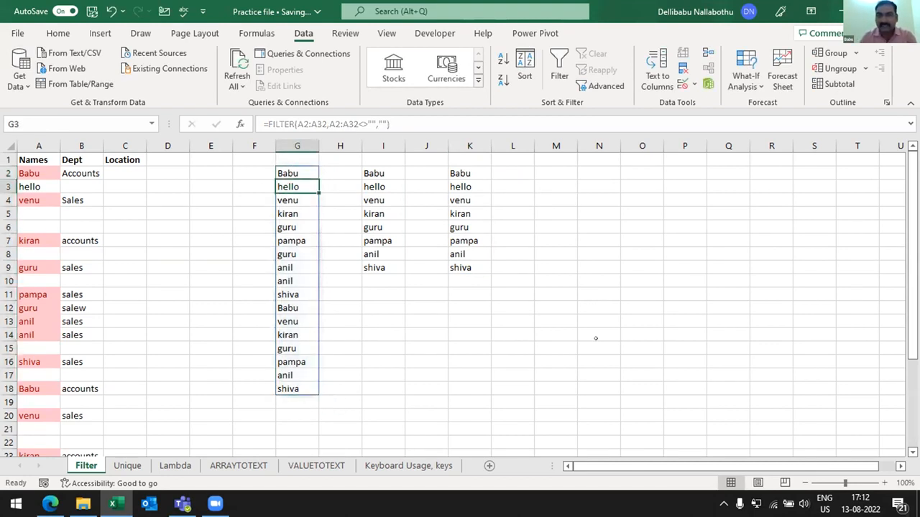
- Re-examine the G2# spill reference in K2's UNIQUE formula and review the FILTER formula in G2
key("Right")
key("Right")
key("Right")
key("Right")
key("Up")
key("F2")
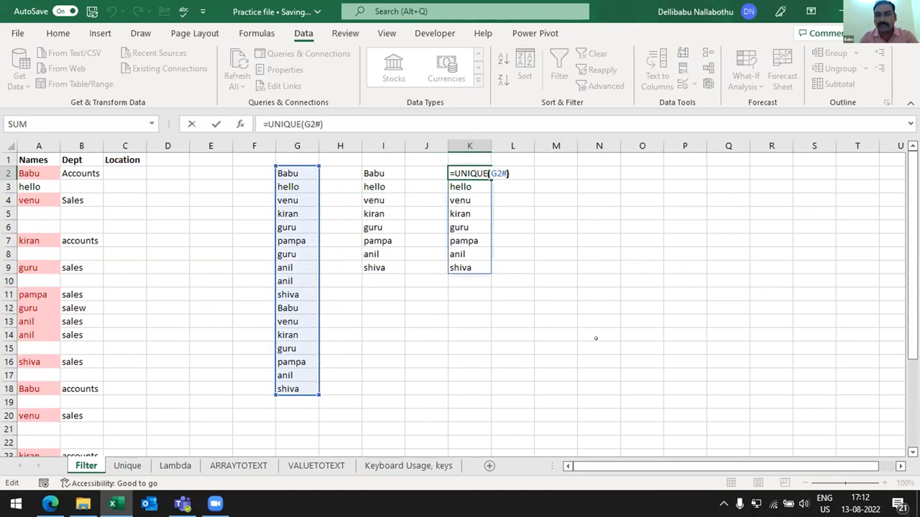
key("Left")
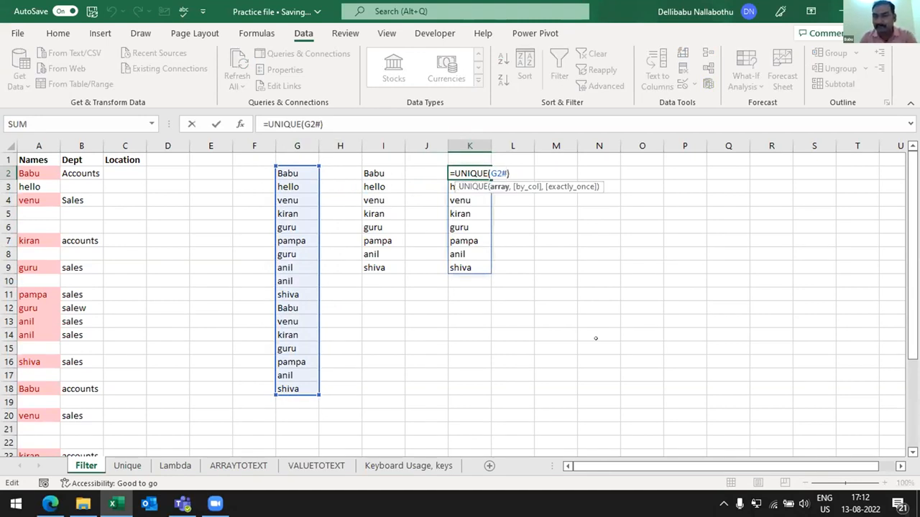
key("Escape")
key("F2")
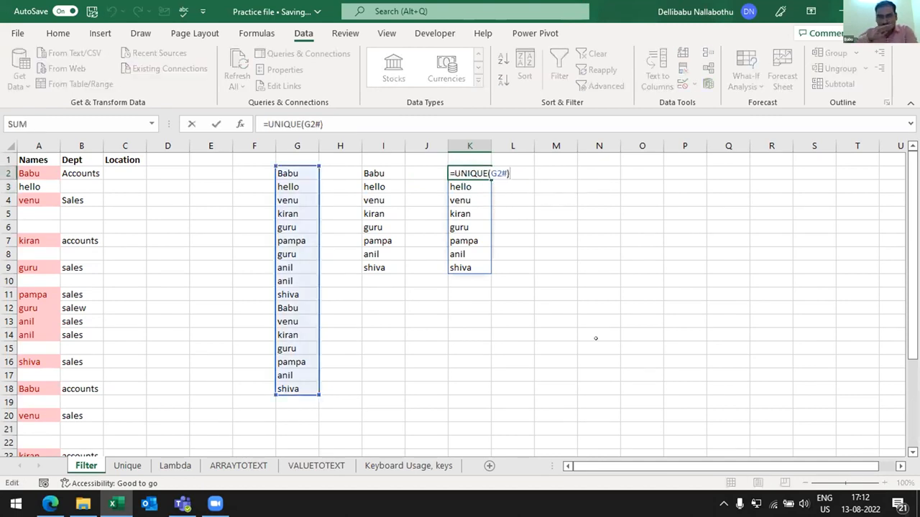
key("Escape")
key("F2")
key("Return")
key("Up")
key("F2")
key("Return")
key("Up")
key("F2")
key("Return")
key("Up")
key("F2")
key("Escape")
key("F2")
key("Escape")
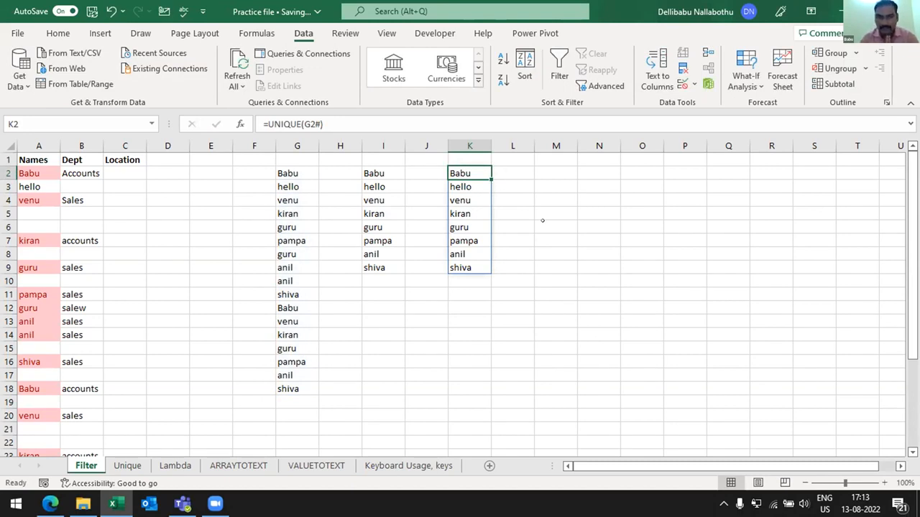
key("Left")
key("Left")
key("Left")
key("Left")
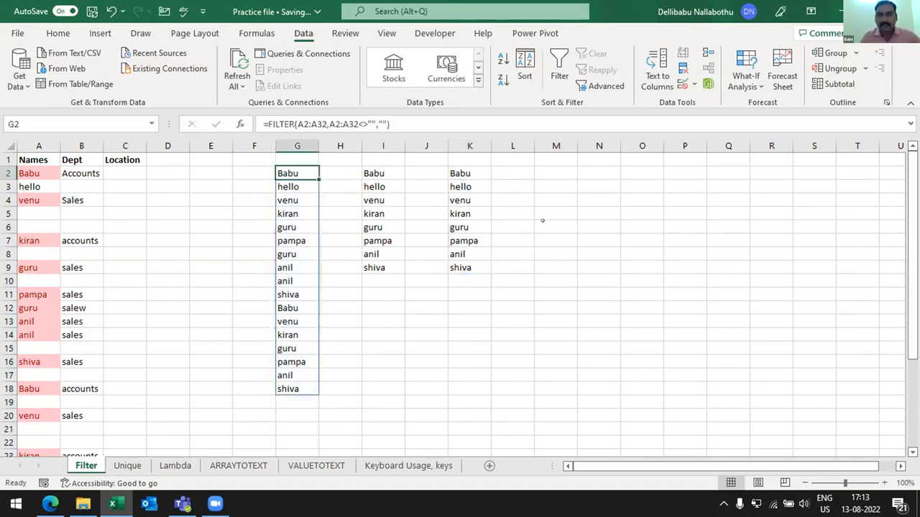
key("F2")
key("Escape")
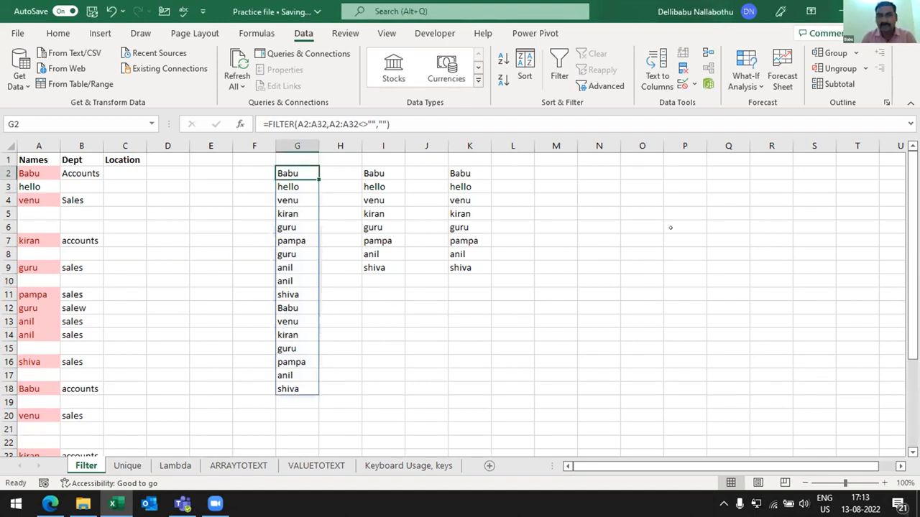
- Start a FILTER formula in M2 with the names in A2:A32 as its array
key("Right")
key("Right")
key("Right")
key("Right")
key("Right")
key("Right")
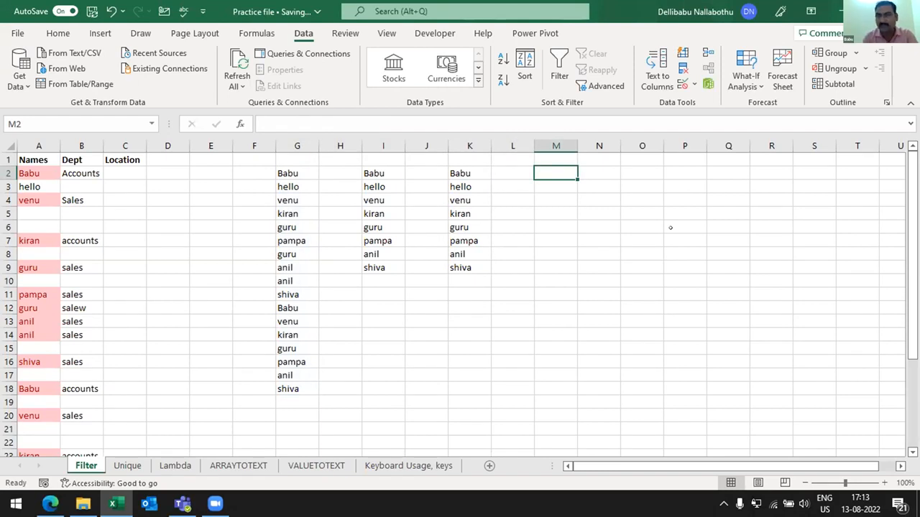
type("=")
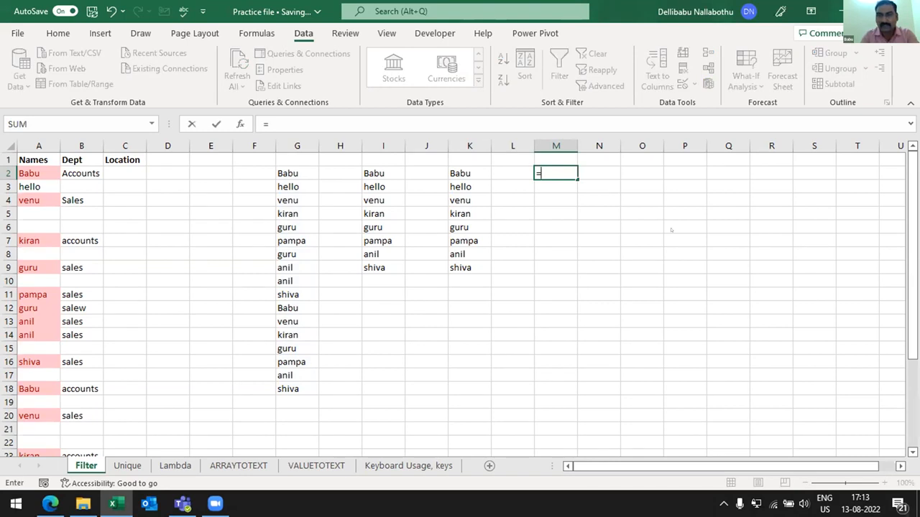
type("fi")
key("Down")
key("Down")
key("Down")
key("Down")
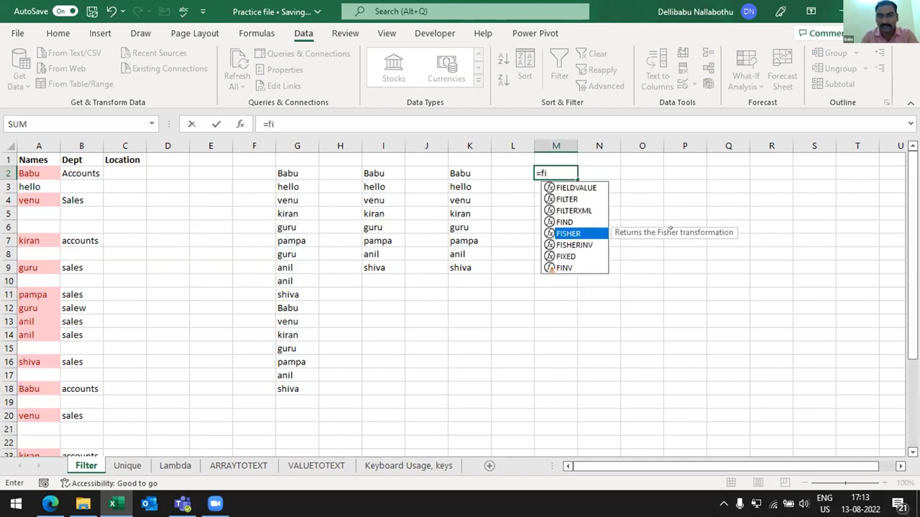
key("Up")
key("Up")
key("Up")
key("Tab")
key("Left")
key("Left")
key("Left")
key("Left")
key("Left")
key("Left")
key("Left")
key("Left")
key("Left")
key("Left")
key("Left")
key("Left")
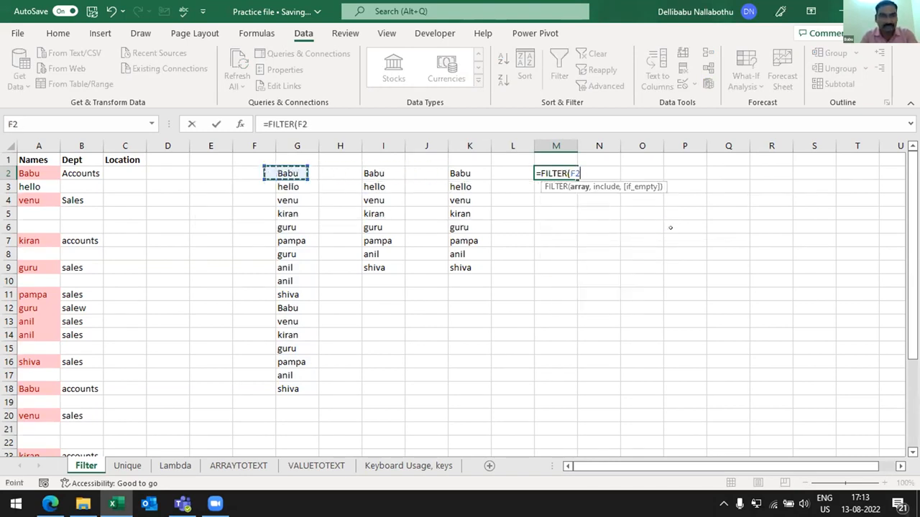
key("shift+Down")
key("shift+Down")
key("shift+Down")
key("shift+Down")
key("shift+Down")
key("shift+Down")
key("shift+Down")
key("shift+Down")
key("shift+Down")
key("shift+Down")
key("shift+Down")
key("shift+Down")
key("shift+Down")
key("shift+Down")
key("shift+Down")
key("shift+Down")
key("shift+Down")
key("shift+Down")
key("shift+Down")
key("shift+Down")
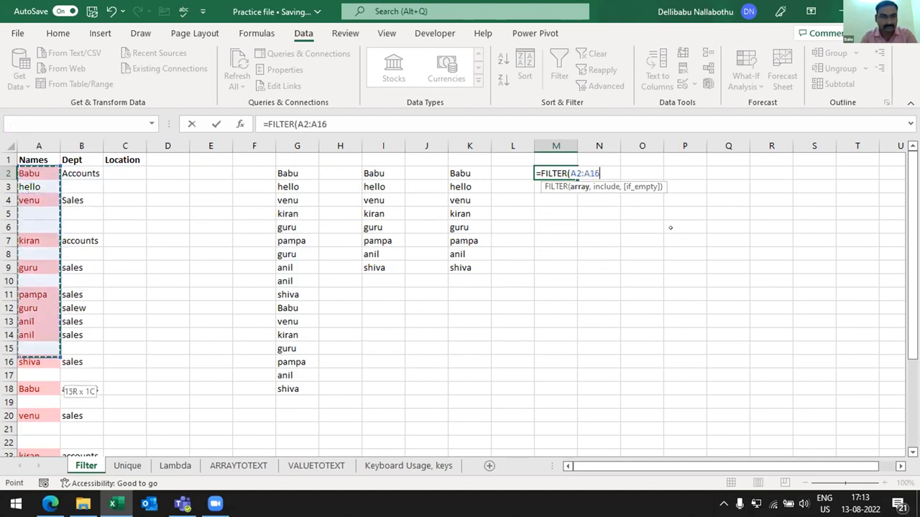
key("shift+Up")
key("shift+Up")
key("shift+Up")
key("shift+Up")
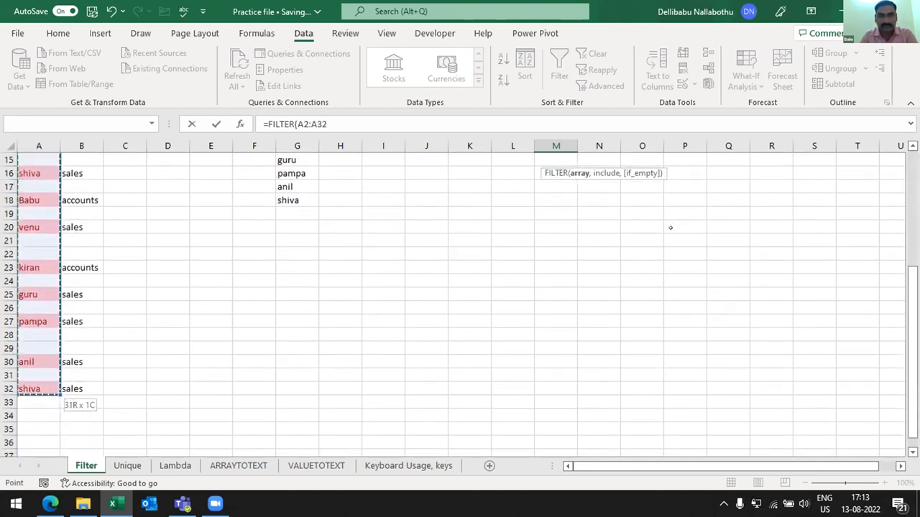
- Complete the M2 FILTER formula with the condition A2:A32<>"" and "" as the if-empty value
type(",")
key("Left")
key("Left")
key("Left")
key("Left")
key("Left")
key("Left")
key("Left")
key("Left")
key("Left")
key("Left")
key("Left")
key("Left")
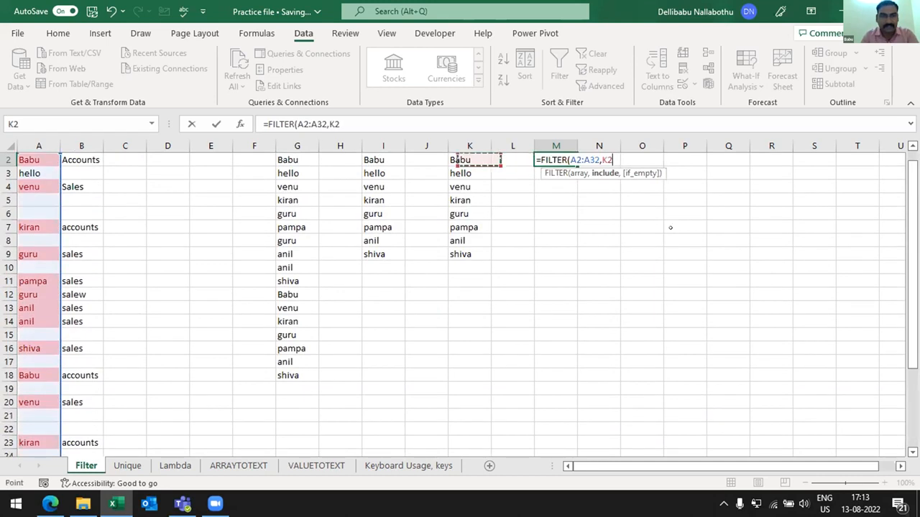
key("Up")
key("Down")
key("shift+Down")
key("shift+Down")
key("shift+Down")
key("shift+Down")
key("shift+Down")
key("shift+Down")
key("shift+Down")
key("shift+Down")
key("shift+Down")
key("shift+Down")
key("shift+Down")
key("shift+Down")
key("shift+Down")
key("shift+Down")
key("shift+Down")
key("shift+Down")
key("shift+Down")
key("shift+Down")
key("shift+Down")
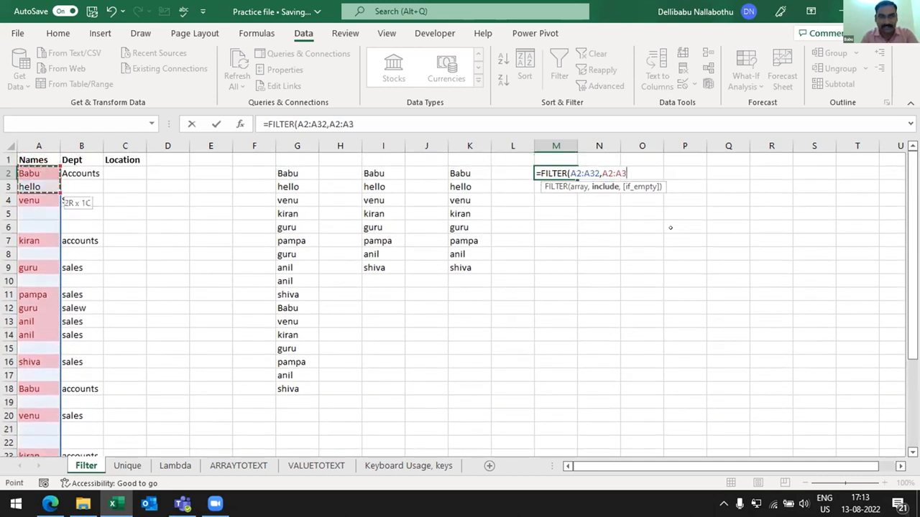
key("shift+Down")
key("shift+Down")
key("shift+Down")
key("shift+Down")
key("shift+Down")
key("shift+Down")
key("shift+Down")
key("shift+Down")
key("shift+Down")
key("shift+Down")
key("shift+Down")
key("shift+Down")
key("shift+Down")
key("shift+Down")
key("shift+Down")
key("shift+Down")
key("shift+Down")
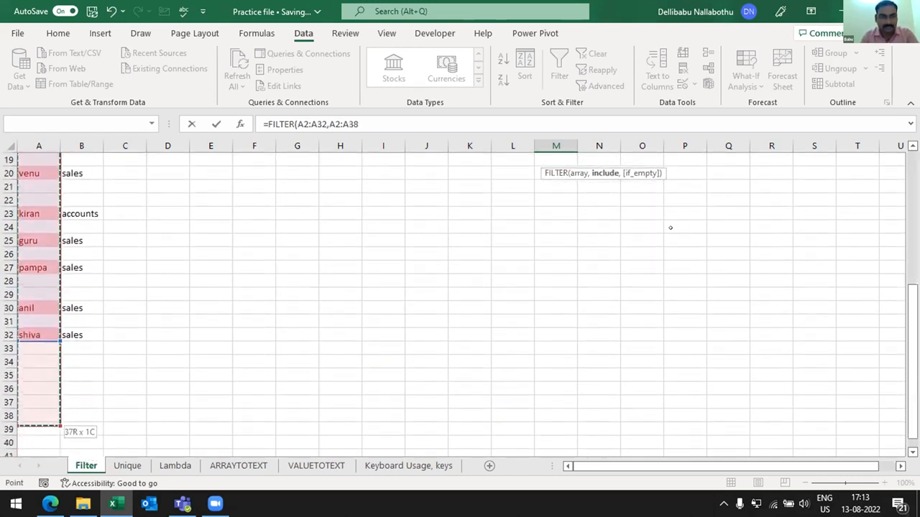
key("shift+Up")
key("shift+Up")
key("shift+Up")
key("shift+Up")
key("shift+Up")
key("shift+Up")
key("shift+Up")
key("shift+Down")
type("<>\"\",")
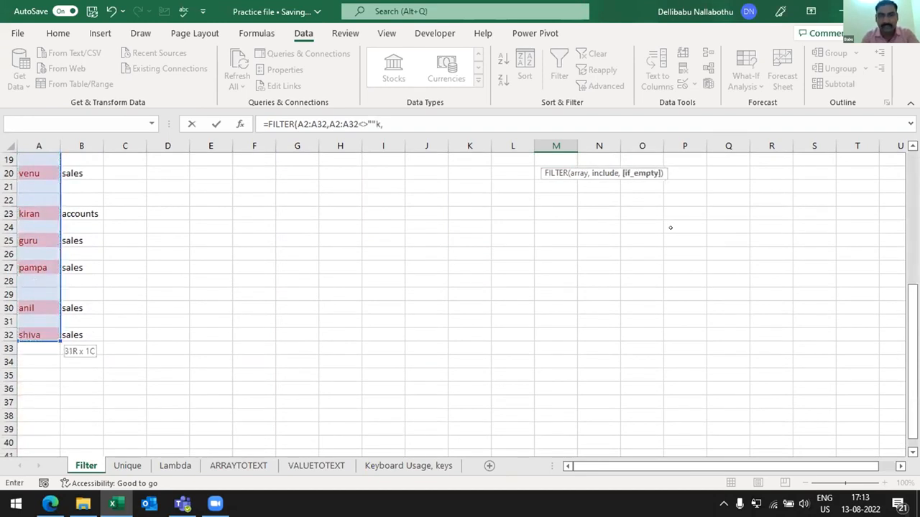
type("\"\")")
key("Return")
- Wrap the M2 formula in UNIQUE so it reads =UNIQUE(FILTER(A2:A32,A2:A32<>"",""))
key("Down")
key("F2")
key("Left")
key("Left")
key("Left")
key("Left")
key("Left")
key("Left")
key("Left")
key("Left")
key("Left")
key("Left")
key("Left")
key("Left")
key("Left")
key("Left")
key("Left")
key("Left")
key("Left")
key("Left")
key("Left")
key("Left")
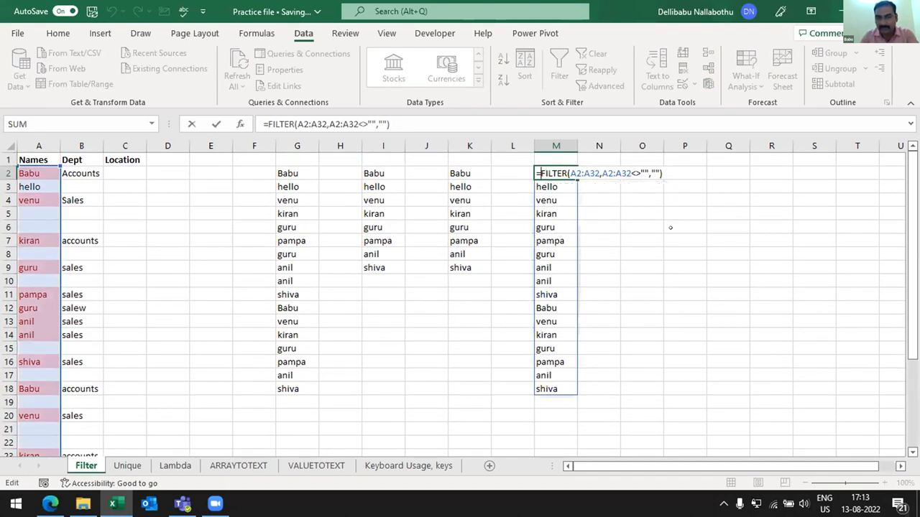
type("unique(")
key("Right")
key("Right")
key("Right")
key("Right")
key("Right")
key("Right")
key("Right")
key("Right")
key("Right")
key("Right")
key("Right")
key("Right")
key("Right")
key("Right")
key("Right")
key("Right")
key("Right")
key("Right")
key("Right")
key("Right")
type(")")
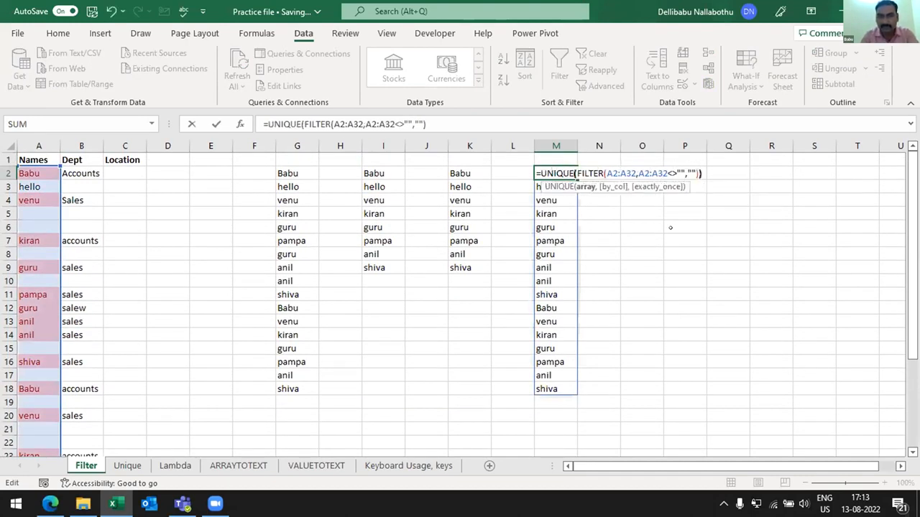
key("Return")
key("Up")
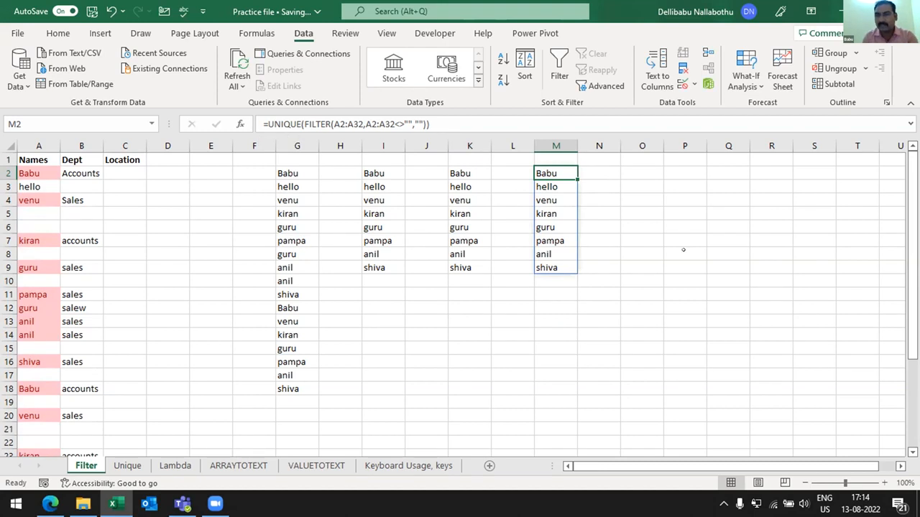
left_click(607, 174)
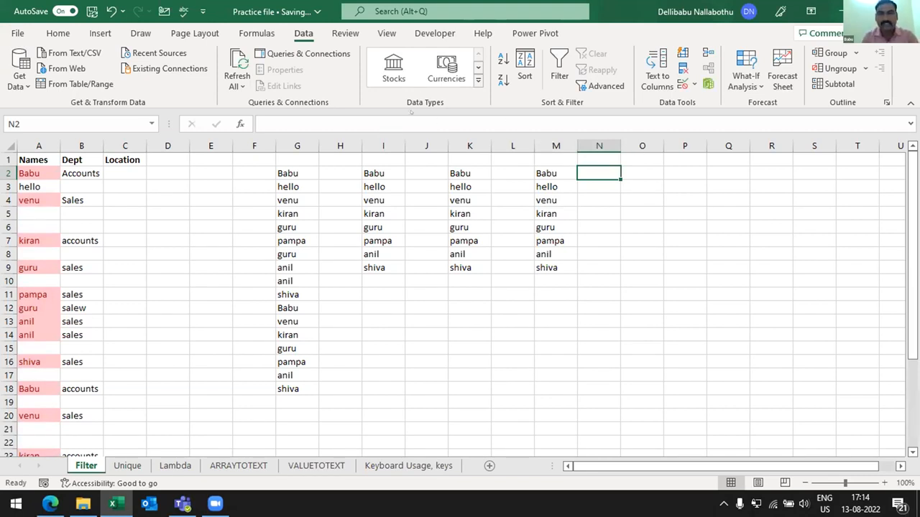
left_click(256, 33)
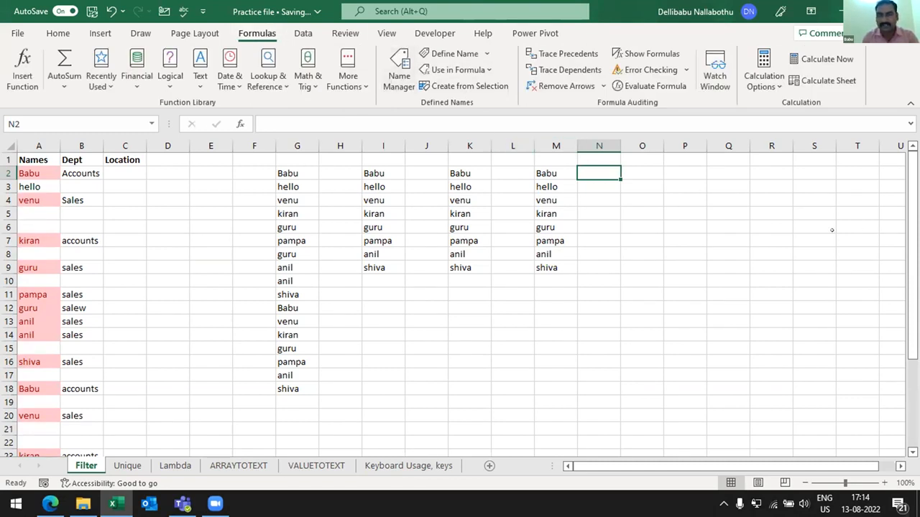
left_click(303, 33)
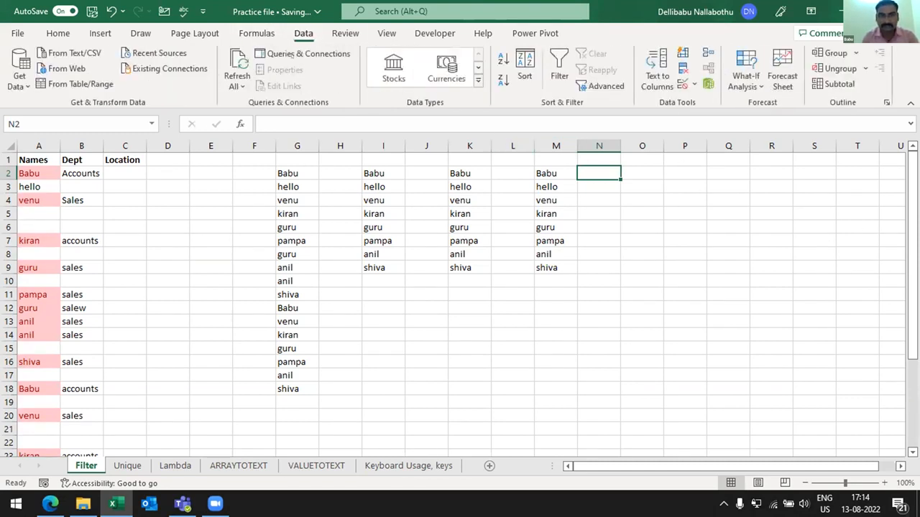
- Open the Office Add-ins store and search it for "advacned formule"
left_click(100, 33)
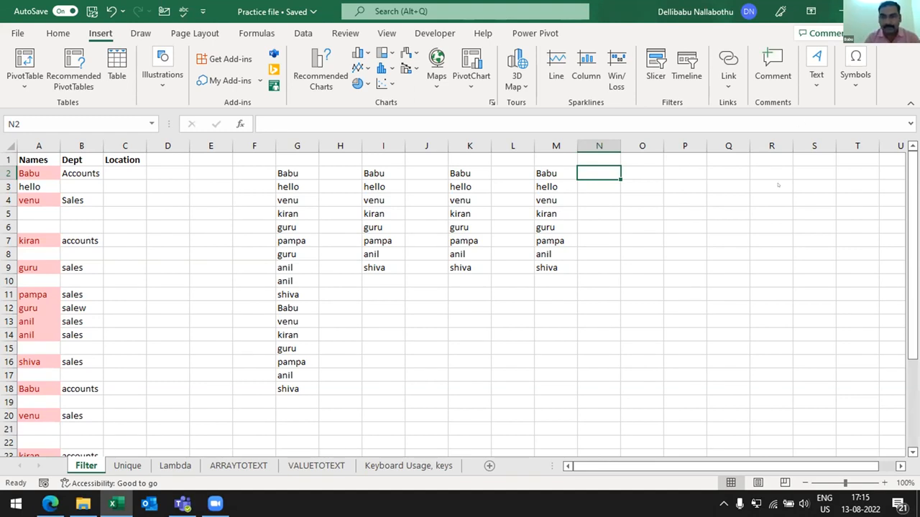
left_click(254, 187)
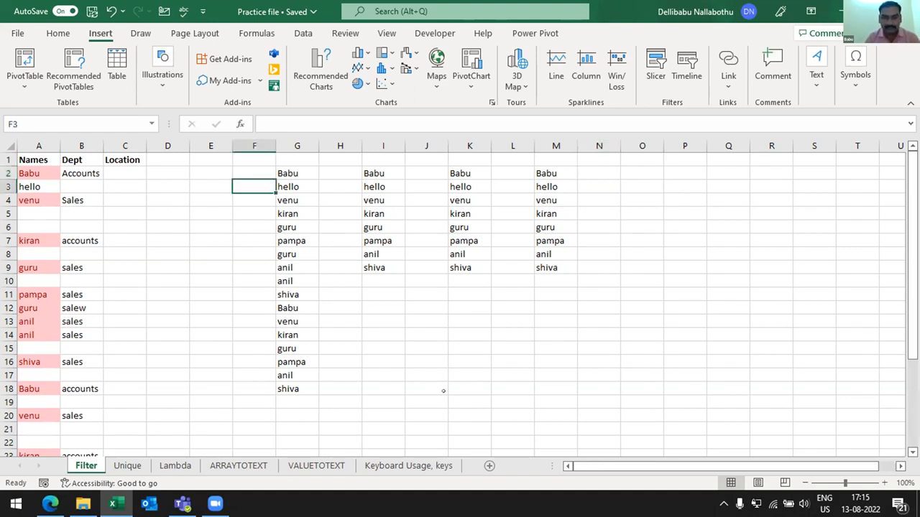
key("ctrl+t")
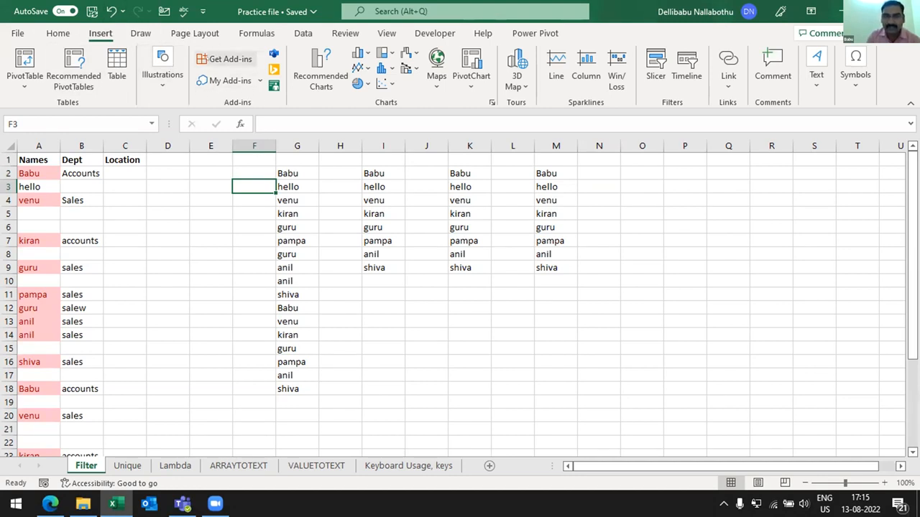
left_click(232, 60)
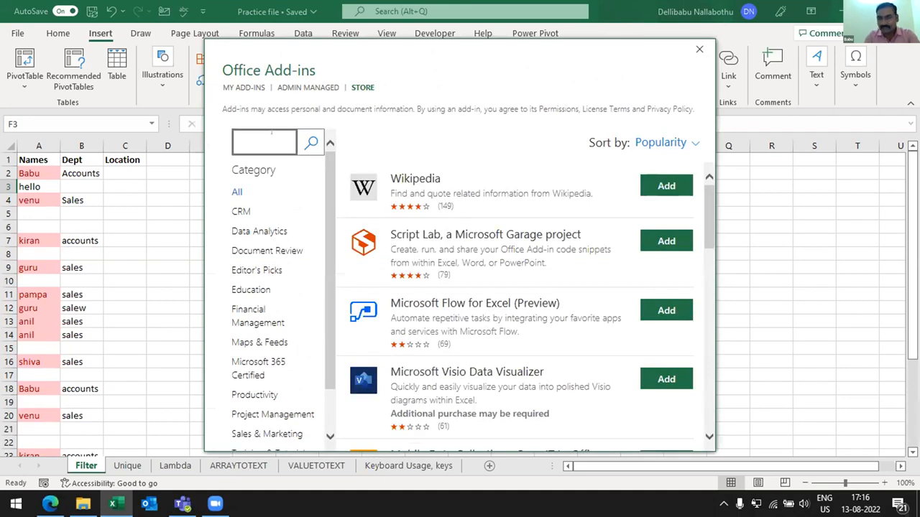
type("advacned")
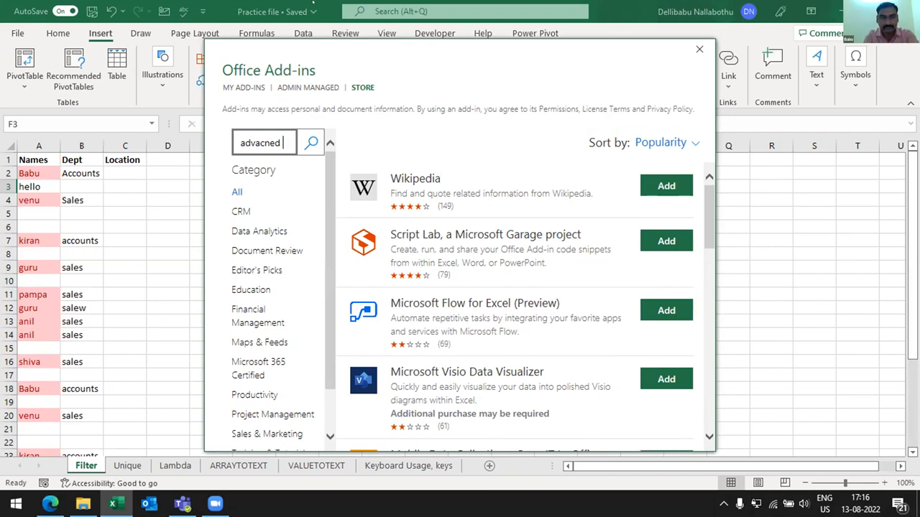
type("form")
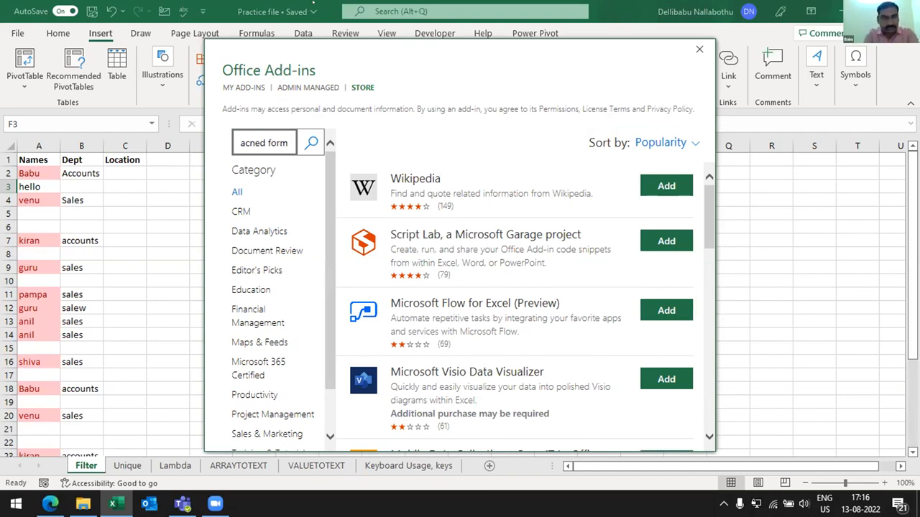
type("ule")
key("Return")
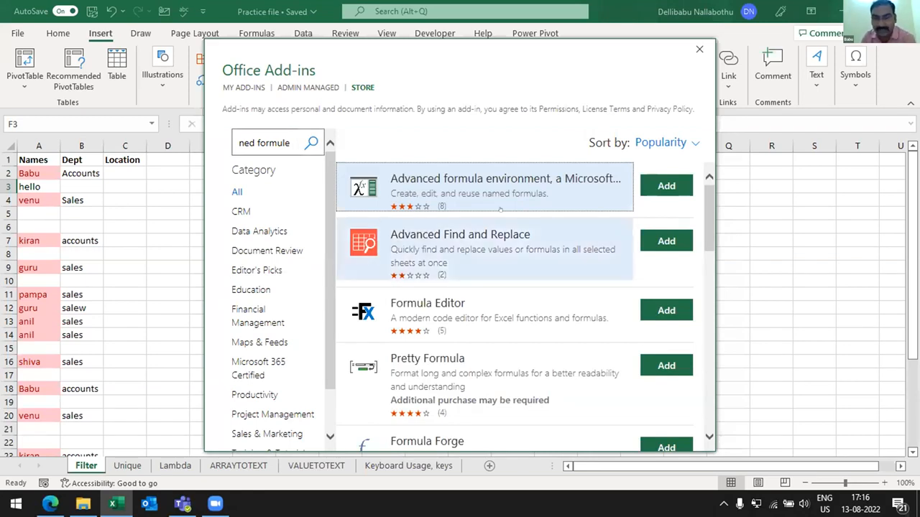
- View the details of the Advanced formula environment add-in, and close the add-in store without adding it
left_click(444, 187)
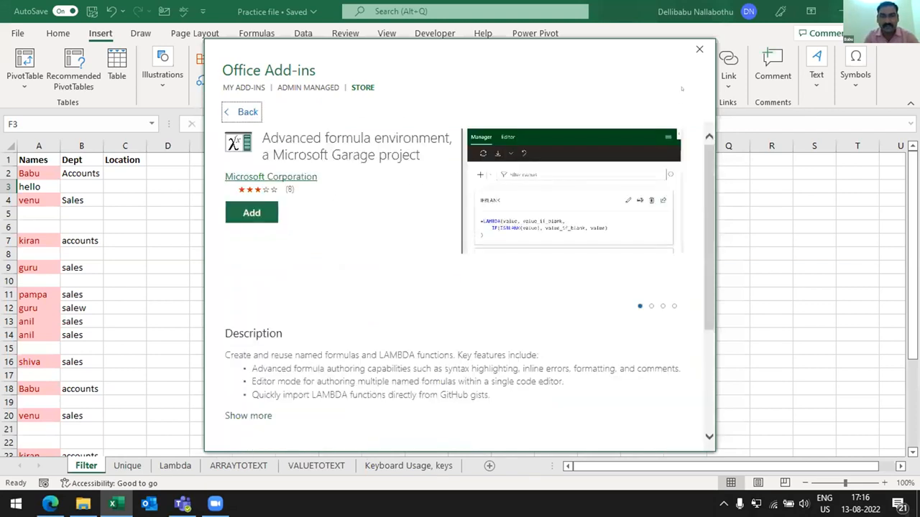
left_click(698, 49)
left_click(650, 187)
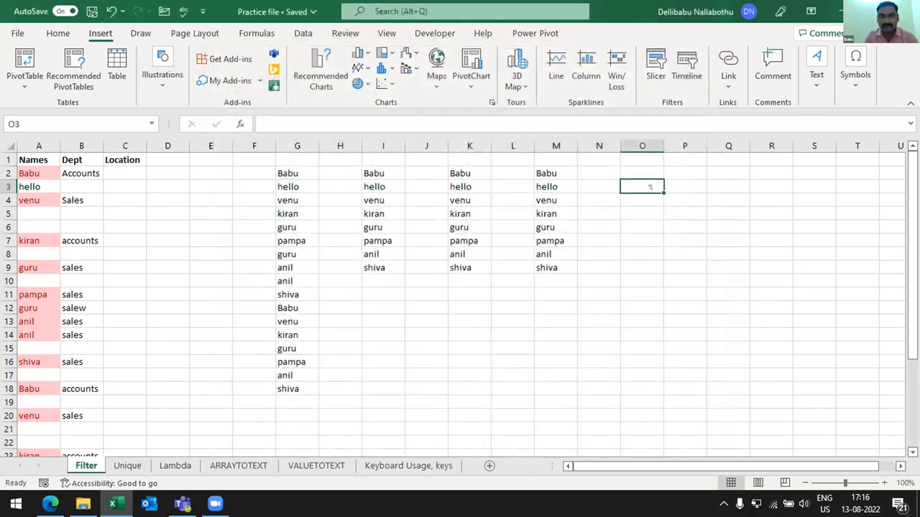
- Reopen the Office Add-ins store and search for "advance foru"
left_click(225, 59)
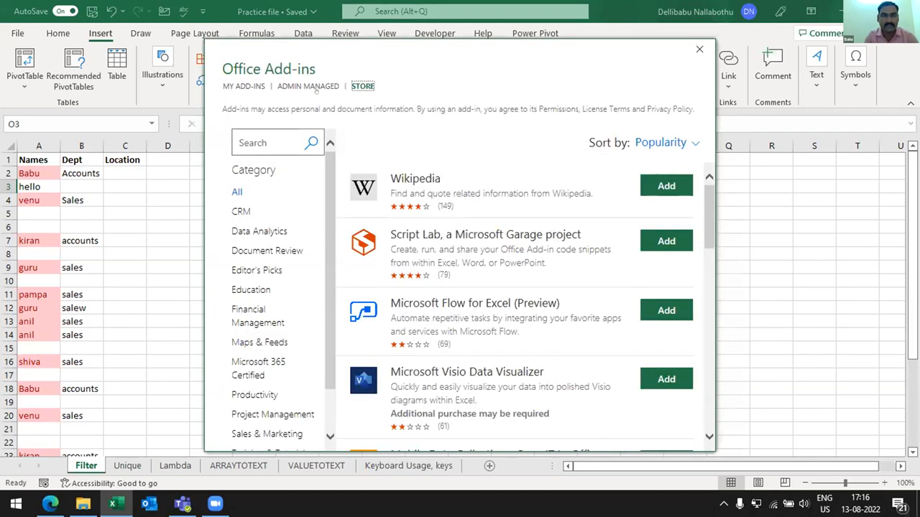
left_click(263, 132)
type("adva")
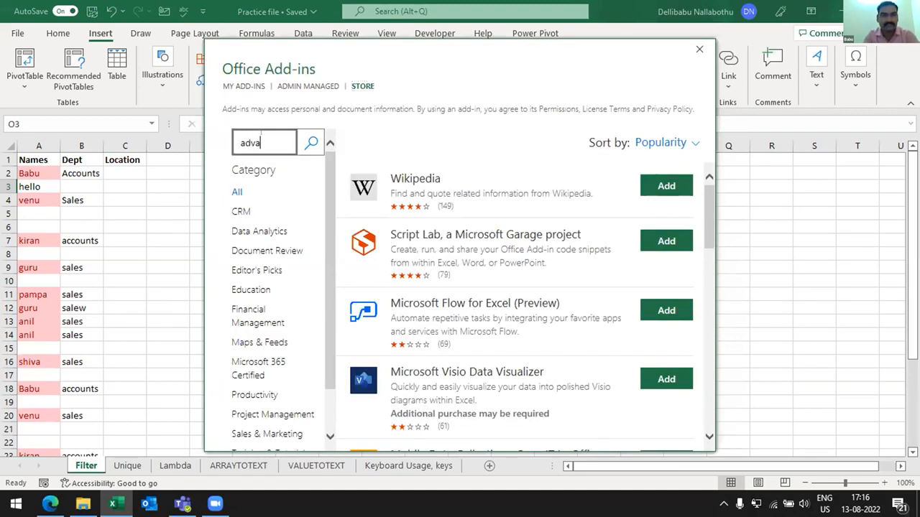
type("nce foru")
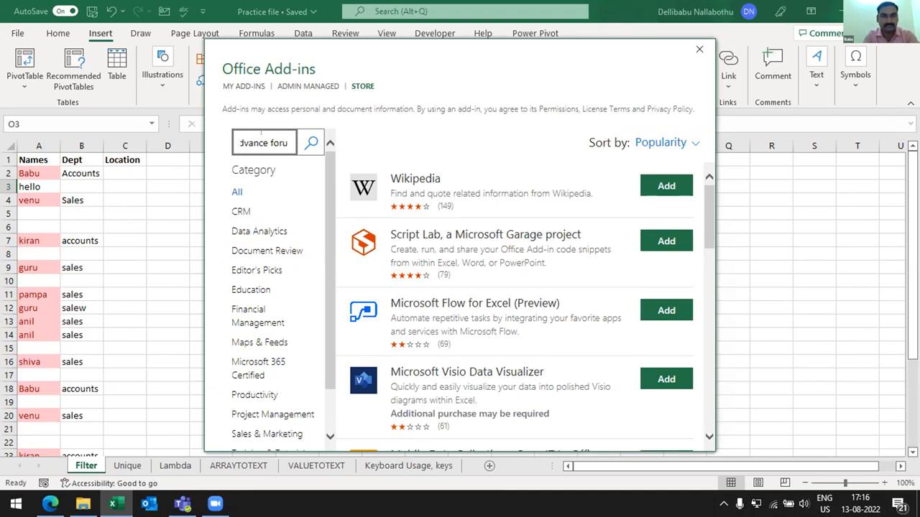
key("Return")
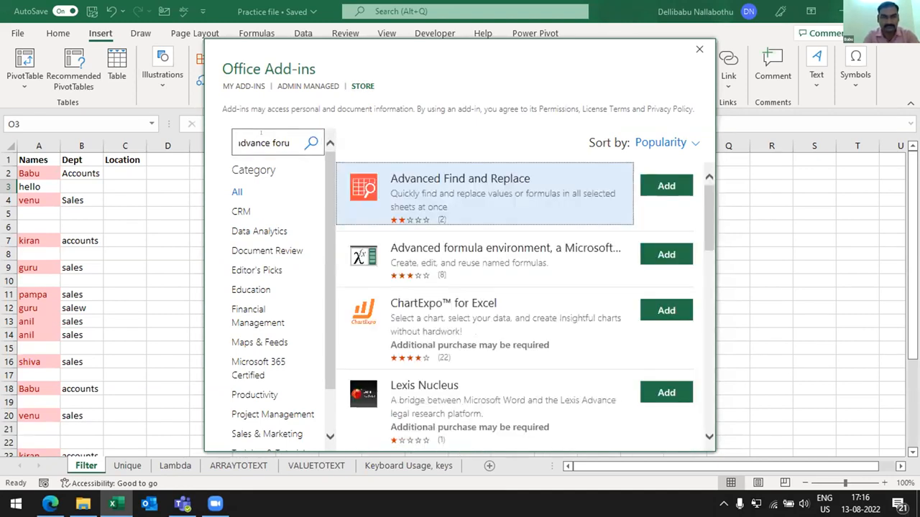
- Correct the add-in search to "advance formula", review the listed add-ins and close the store
left_click(286, 135)
key("BackSpace")
type("mula")
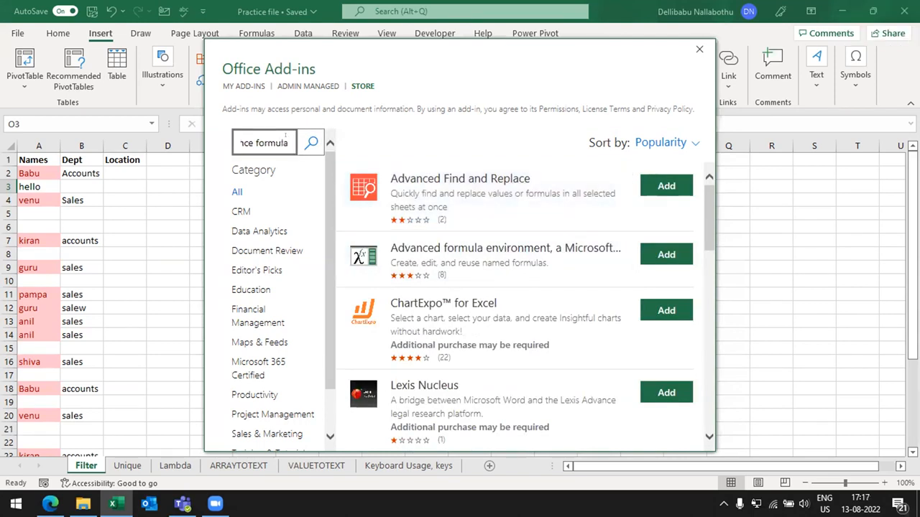
key("Return")
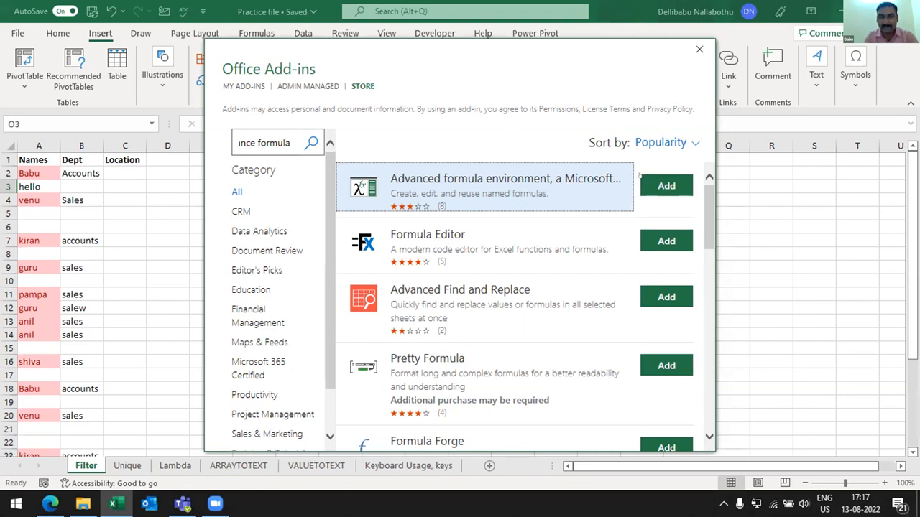
left_click(697, 48)
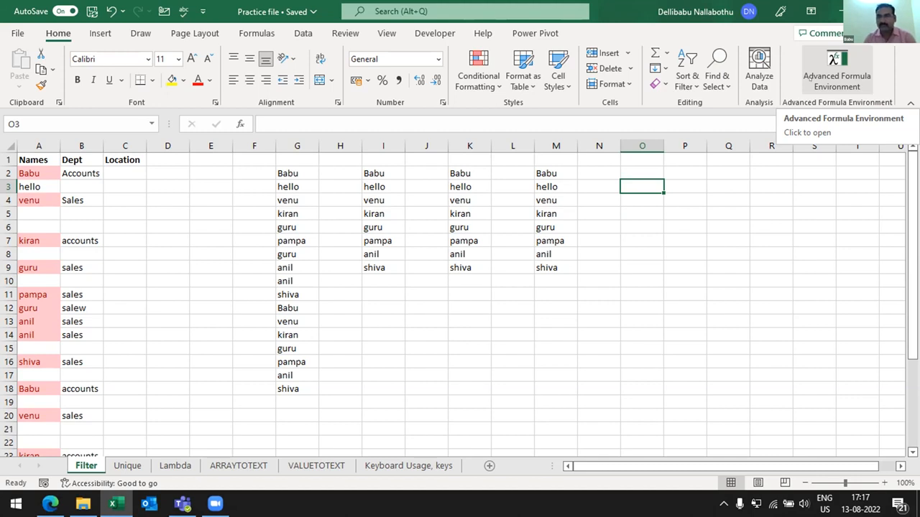
- Look at the Lambda sheet and return to an empty cell on the Filter sheet
key("ctrl+Page_Down")
key("ctrl+Page_Down")
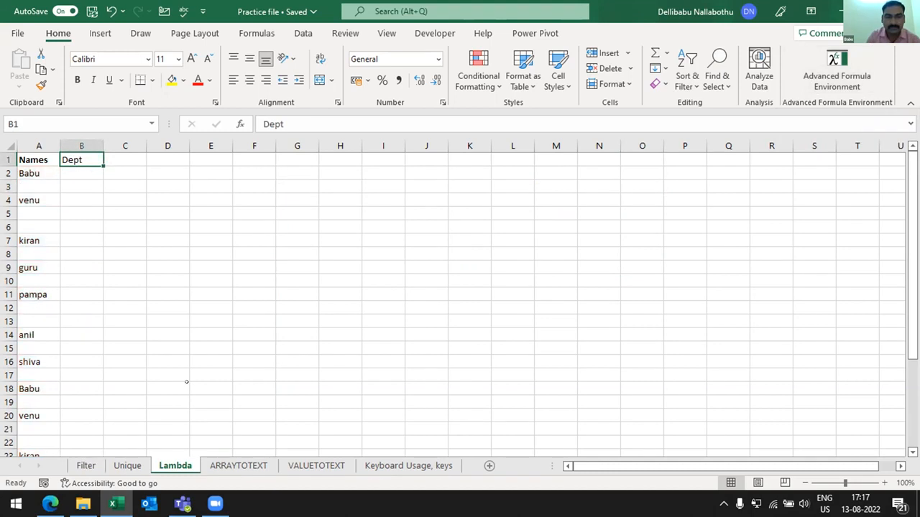
key("ctrl+Page_Up")
key("ctrl+Page_Up")
left_click(626, 206)
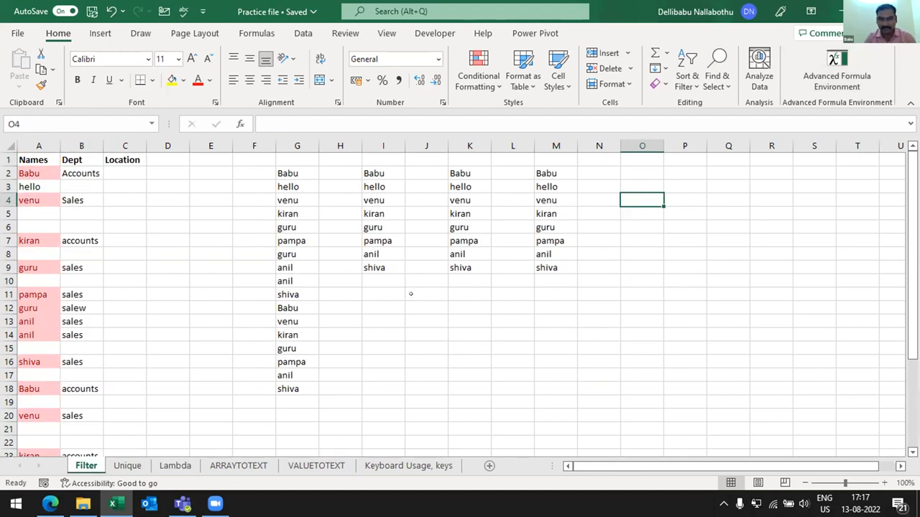
- Start a LAMBDA formula in cell I12 of the Filter sheet
left_click(398, 305)
type("=")
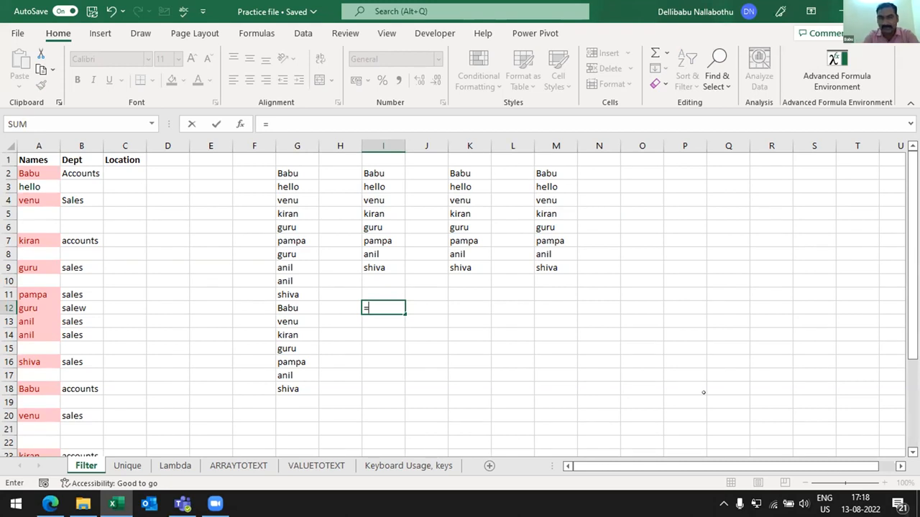
type("lam")
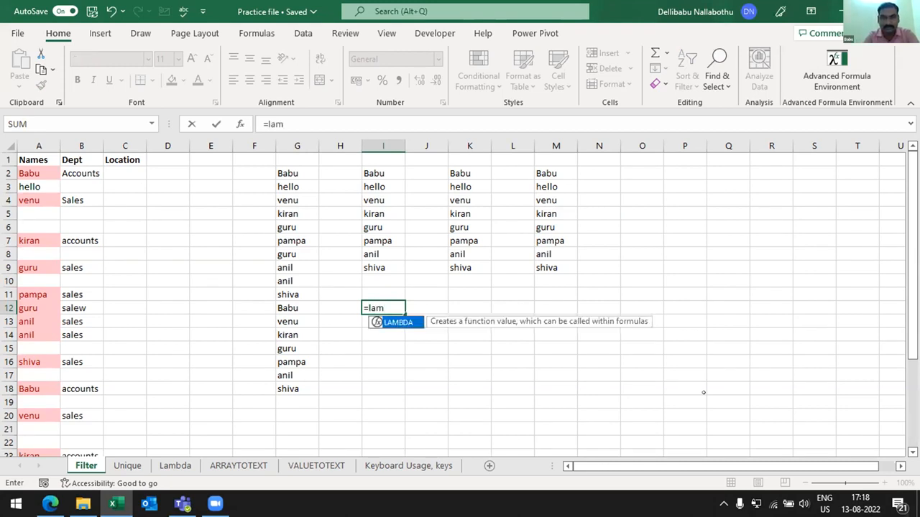
left_click(509, 174)
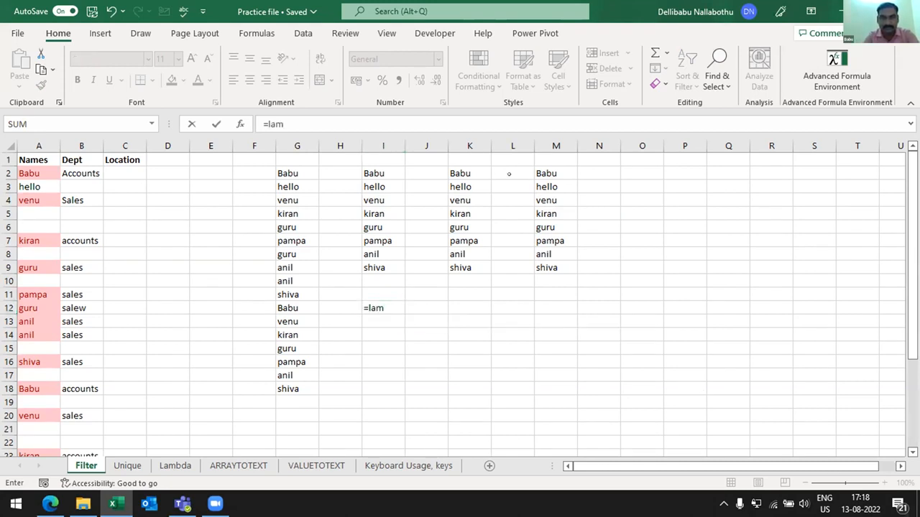
left_click(380, 296)
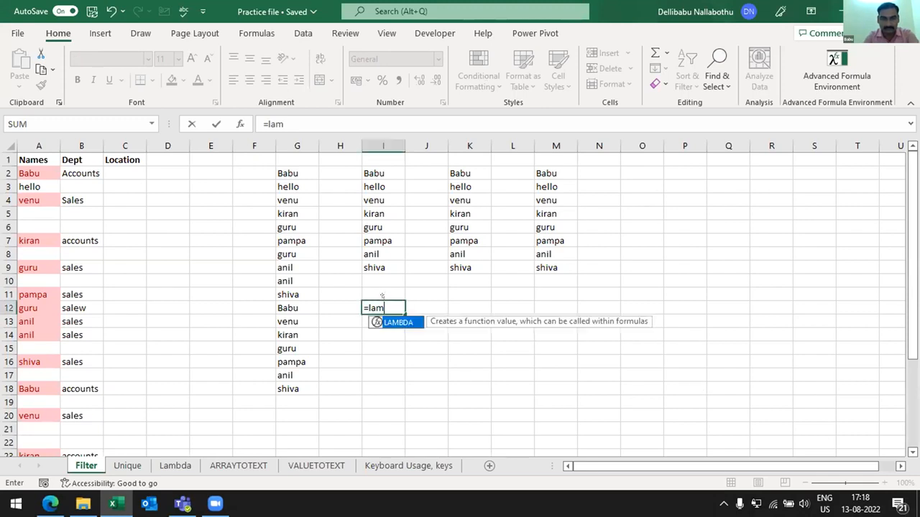
key("Tab")
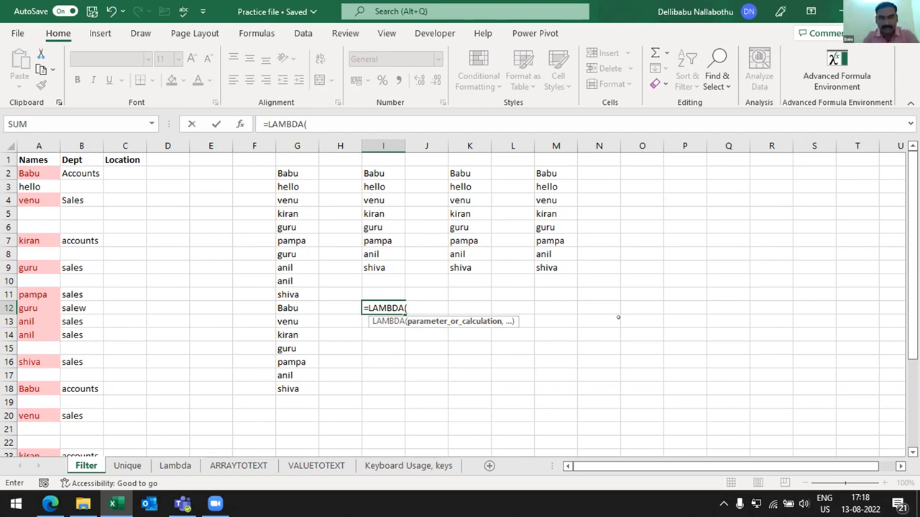
- Complete the I12 LAMBDA with parameters A and b and the calculation a*b, calling it with (1)(2)
type("A, b,")
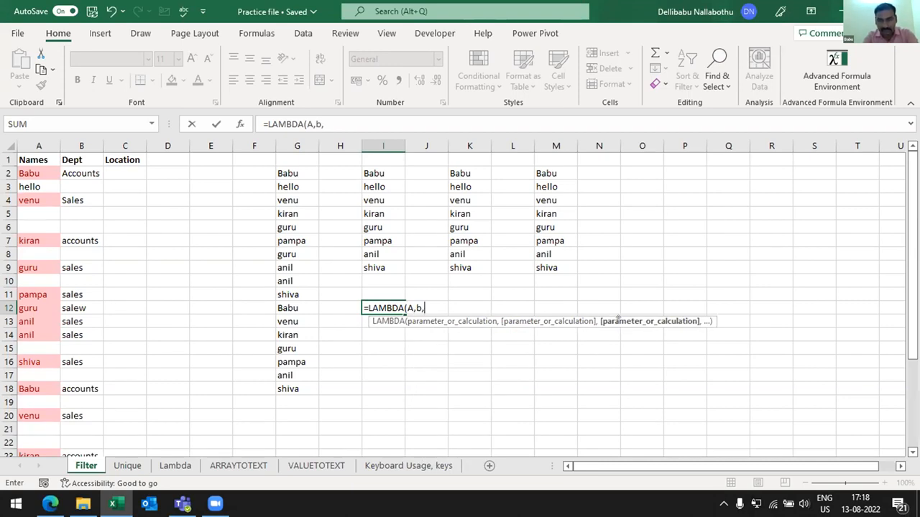
type("c")
key("BackSpace")
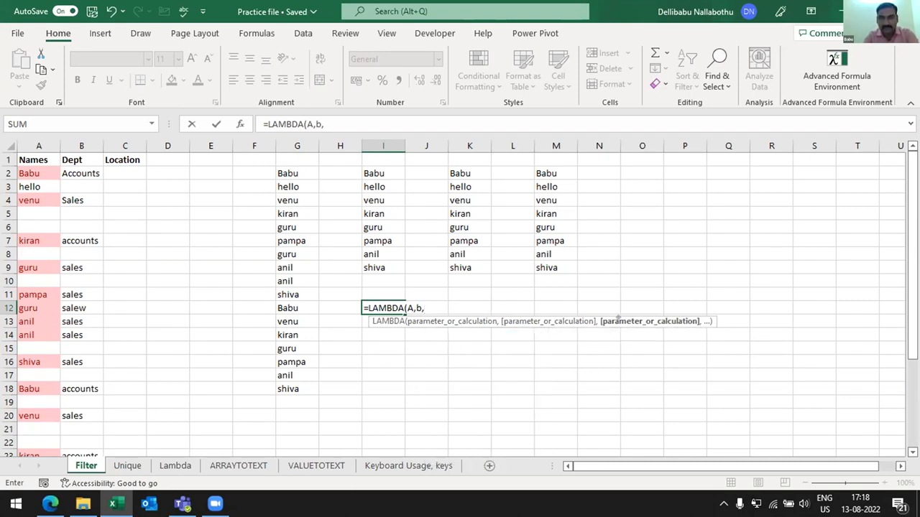
type("a*b")
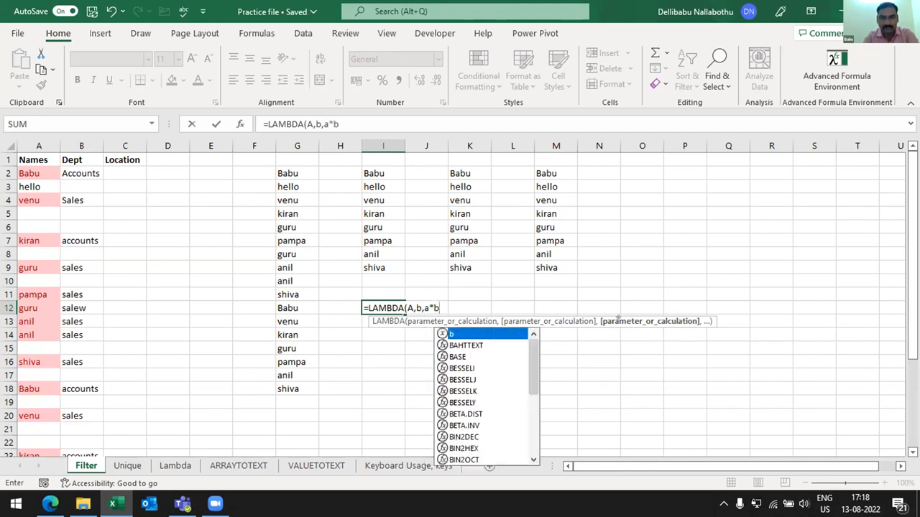
type(")(")
type("1")
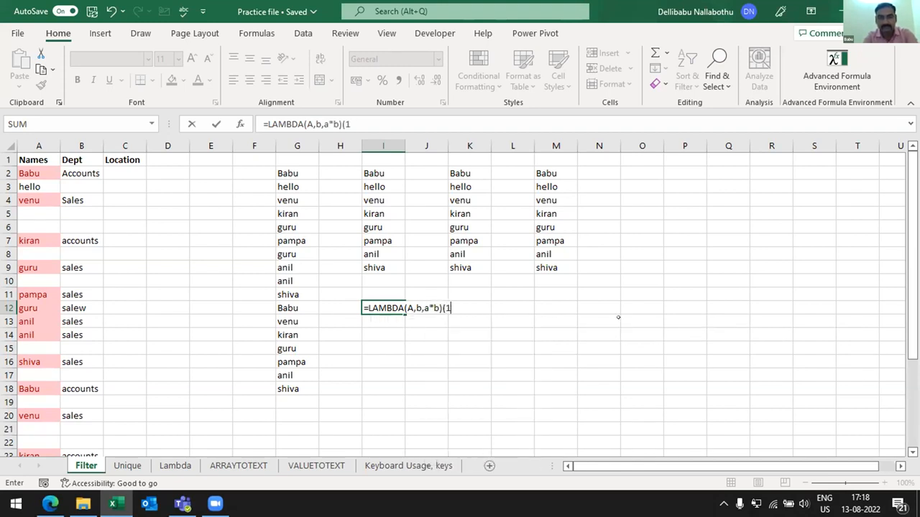
type(")(2)")
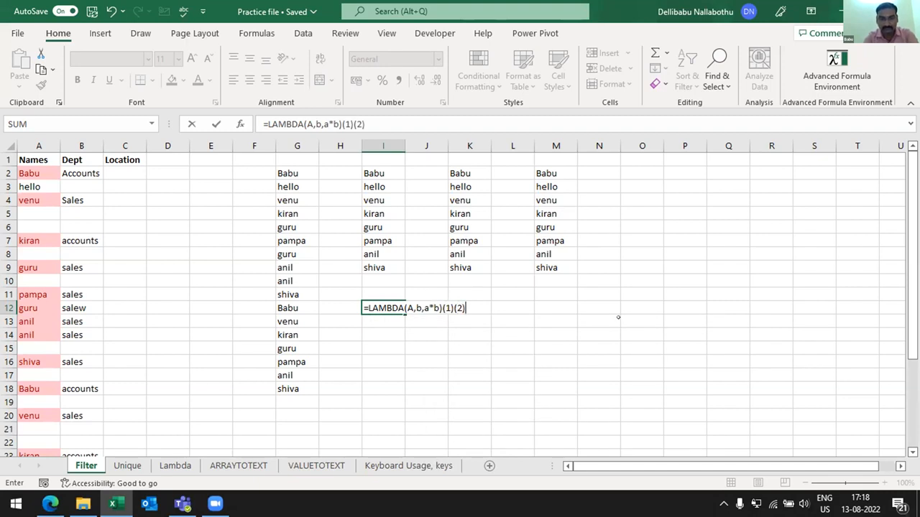
key("Return")
- Correct the I12 formula's call so both arguments share one pair of parentheses: =LAMBDA(A,b,A*b)(1,2)
key("Up")
key("F2")
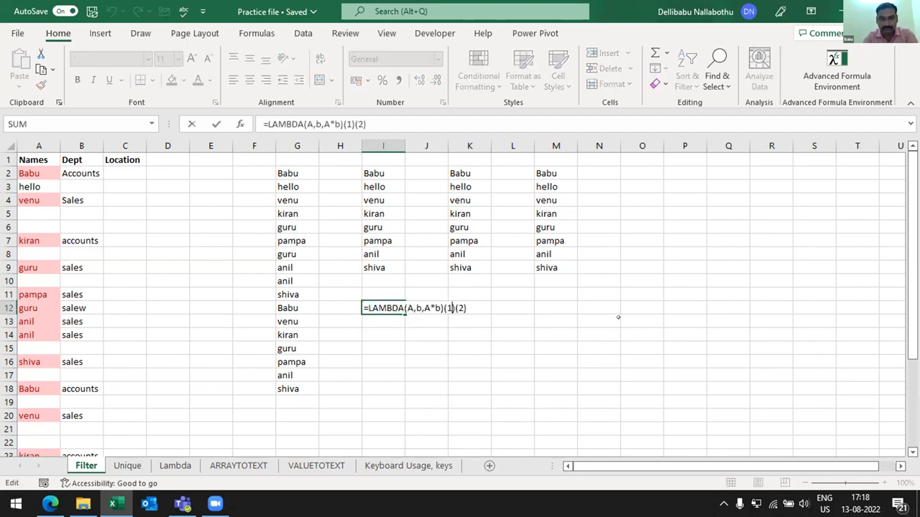
key("Right")
key("Right")
type(",2")
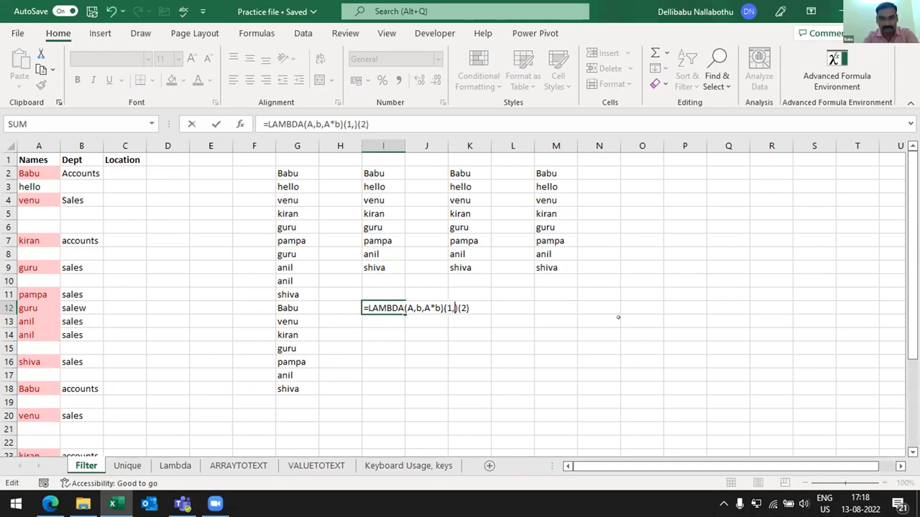
key("Right")
key("Right")
key("Right")
key("Right")
key("BackSpace")
key("BackSpace")
key("BackSpace")
key("ctrl+Return")
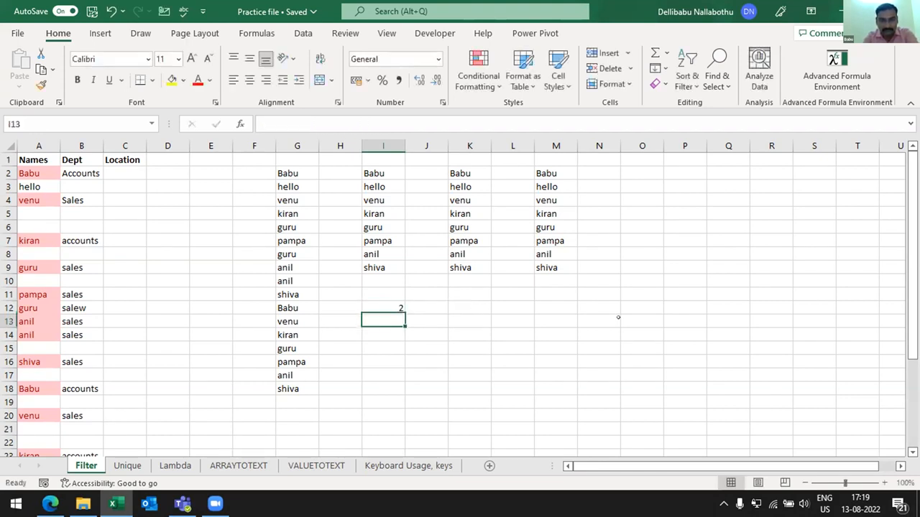
- Change the first argument passed to the LAMBDA in I12 to 5
key("F2")
key("Left")
key("Left")
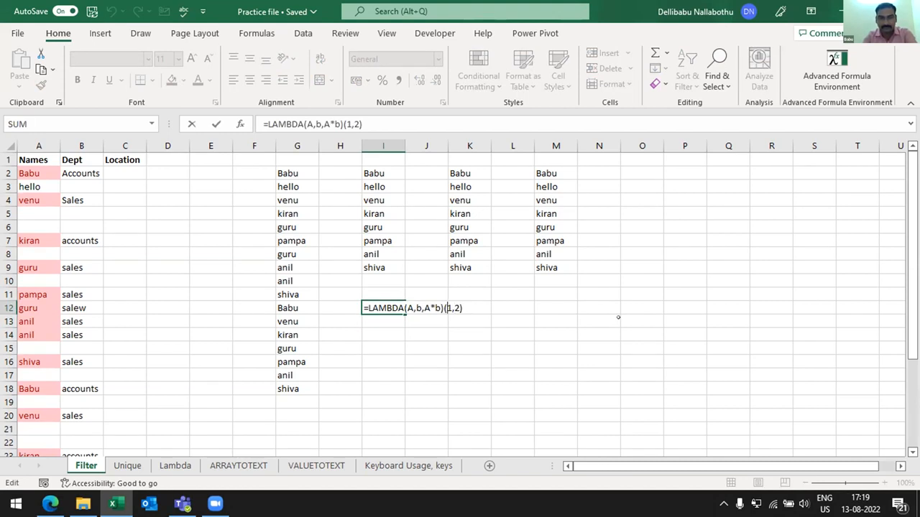
key("BackSpace")
type("5")
key("Return")
- Reopen the LAMBDA formula in I12 and move back through it to its first parameter
key("Up")
key("F2")
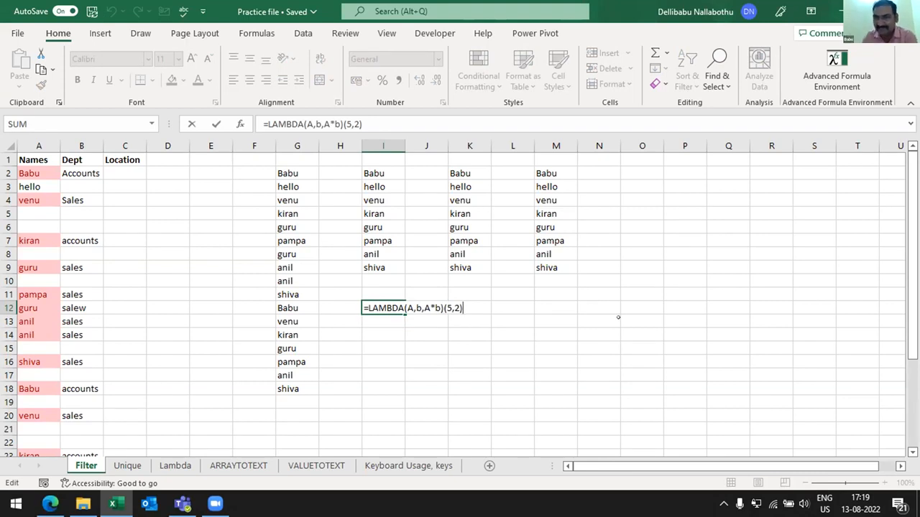
key("Left")
key("Left")
key("Left")
key("Left")
key("Left")
key("Left")
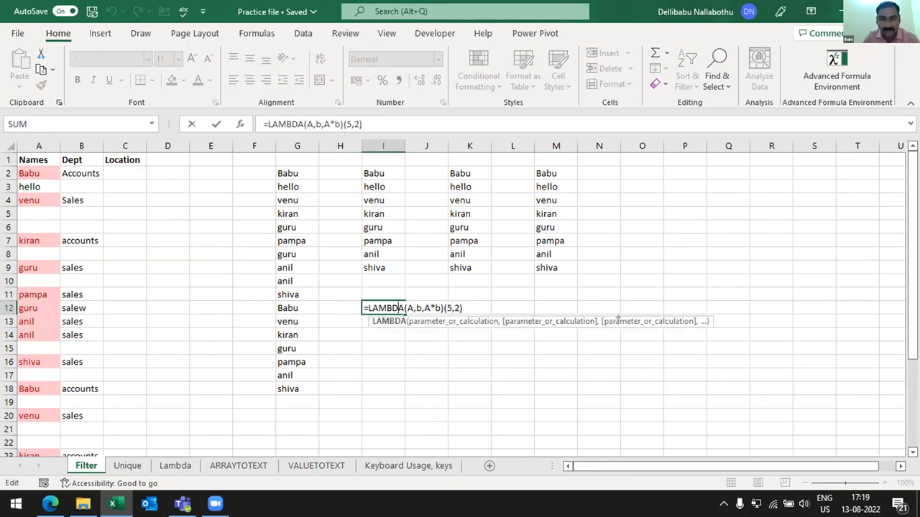
key("Left")
key("Left")
key("Left")
key("Left")
key("Left")
key("Left")
key("Left")
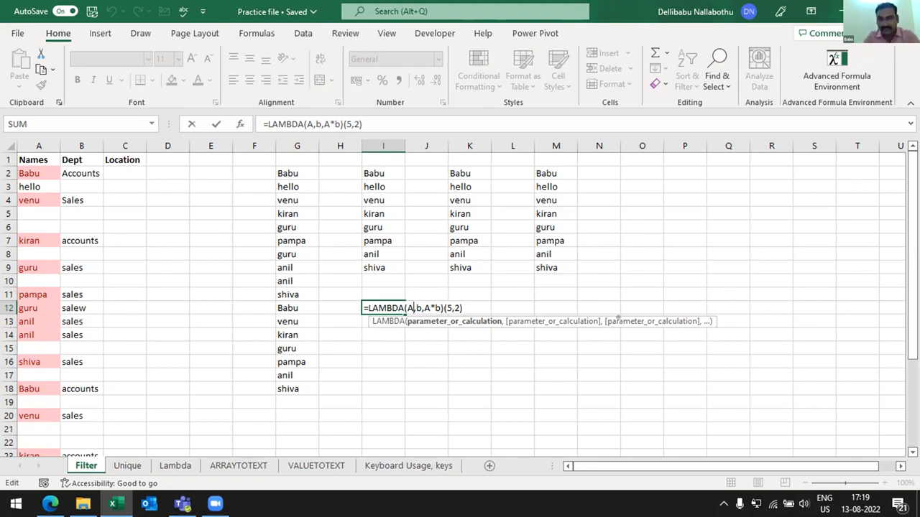
key("Right")
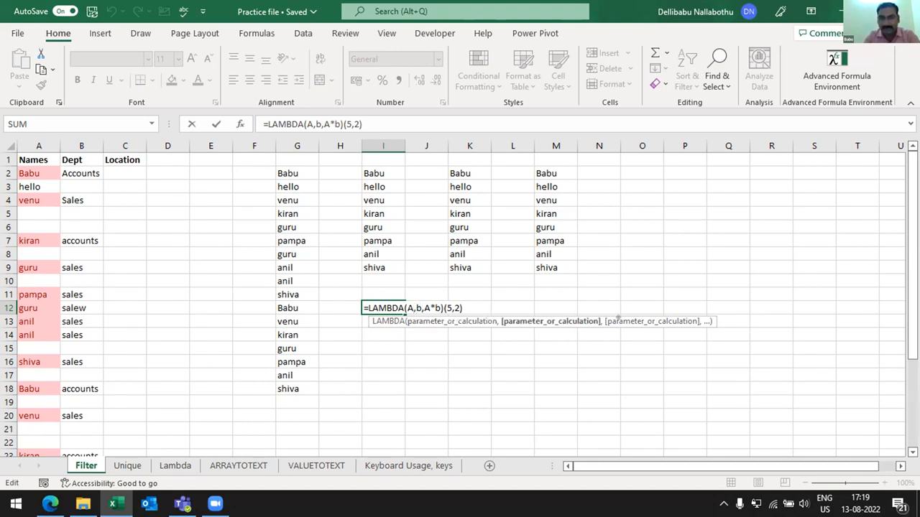
key("Left")
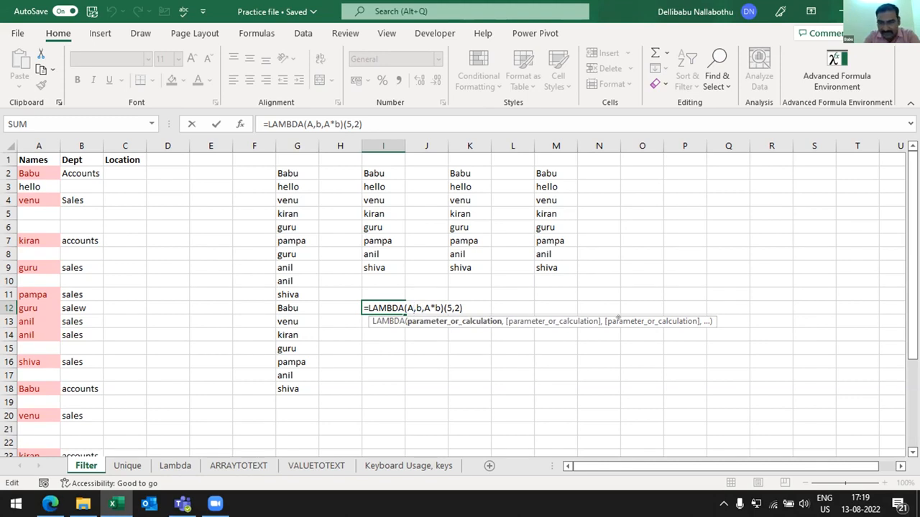
- Highlight parameter A, parameter b and the calculation A*b in turn within the I12 LAMBDA formula
key("shift+Left")
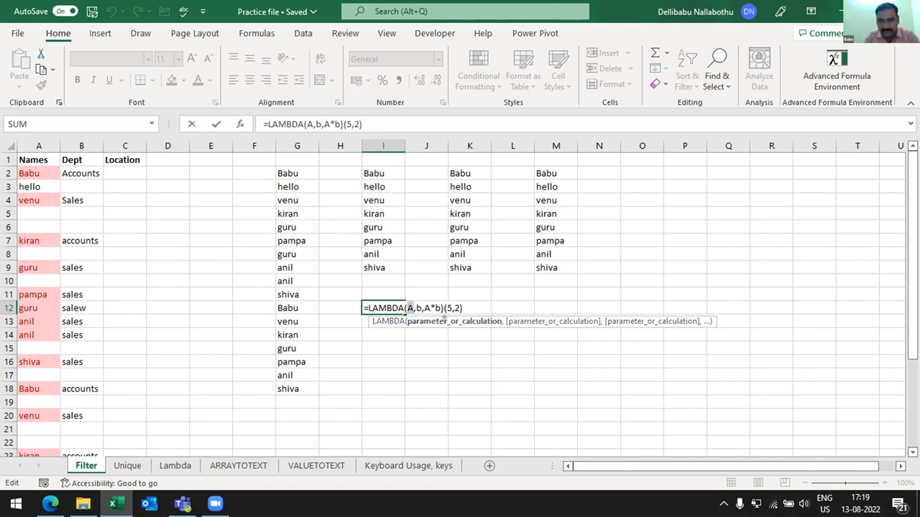
key("Right")
key("Right")
key("shift+Right")
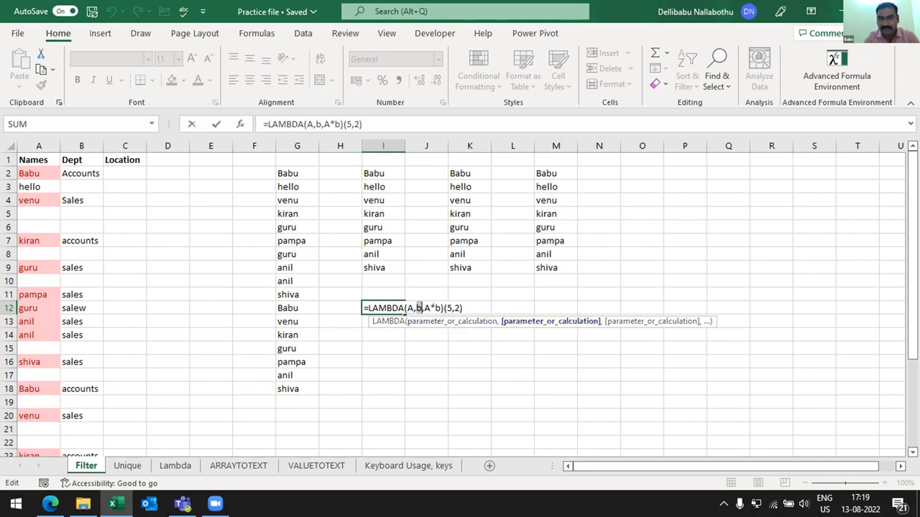
key("Right")
key("Right")
key("shift+Right")
key("shift+Right")
key("shift+Right")
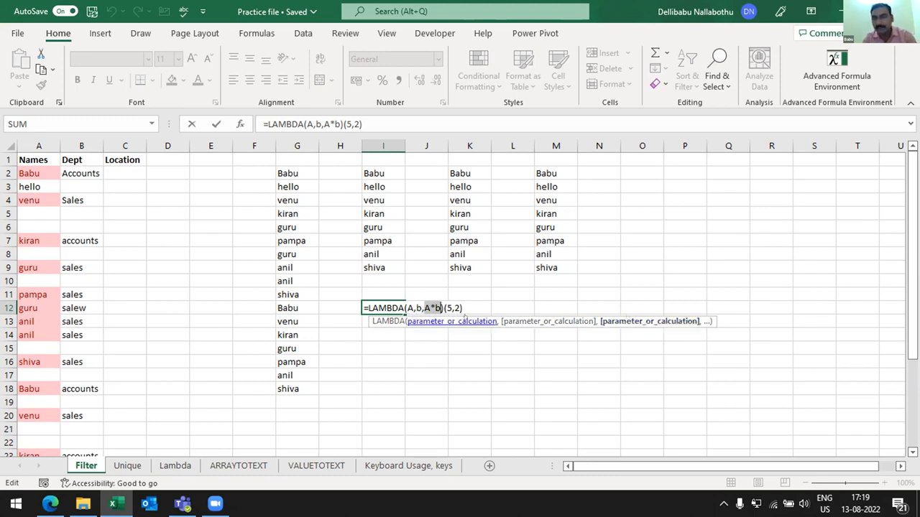
left_click(467, 307)
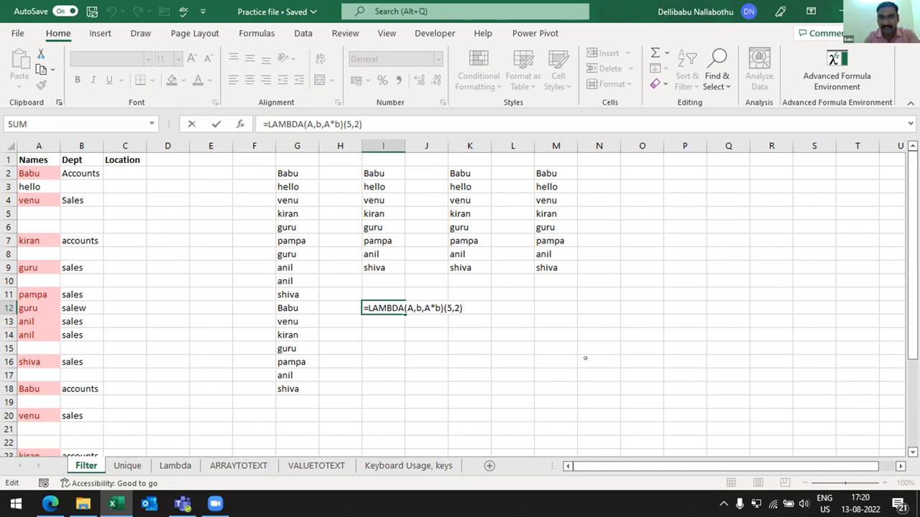
- Compare the I12 LAMBDA formula with its result by committing and reopening the cell several times
key("ctrl+Return")
key("F2")
key("ctrl+Return")
key("F2")
key("ctrl+Return")
key("F2")
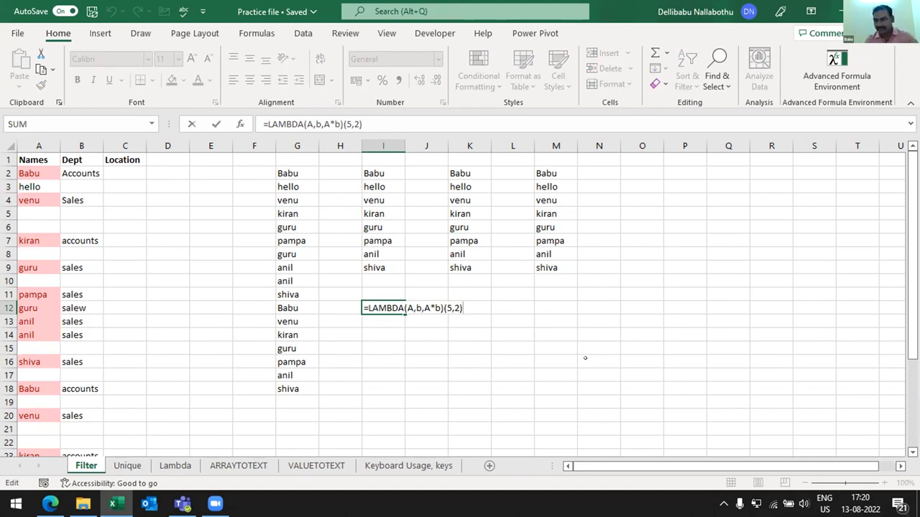
key("ctrl+Return")
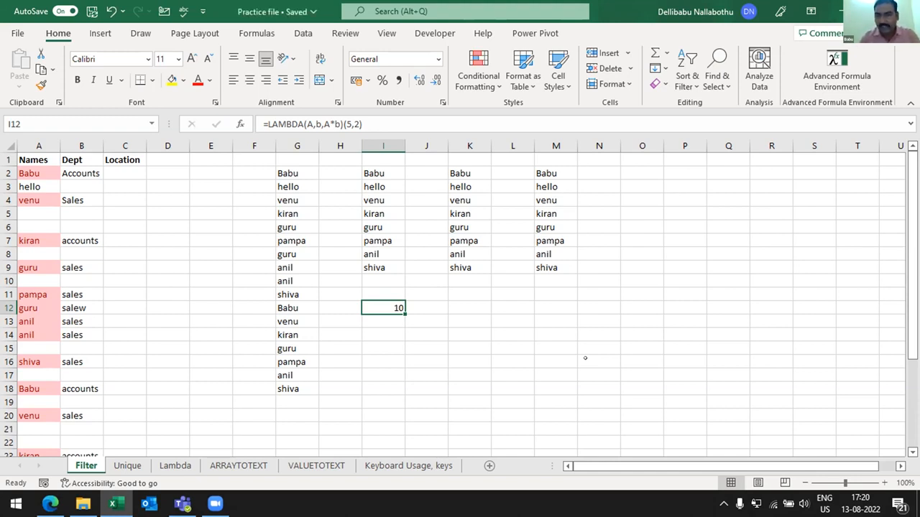
key("Delete")
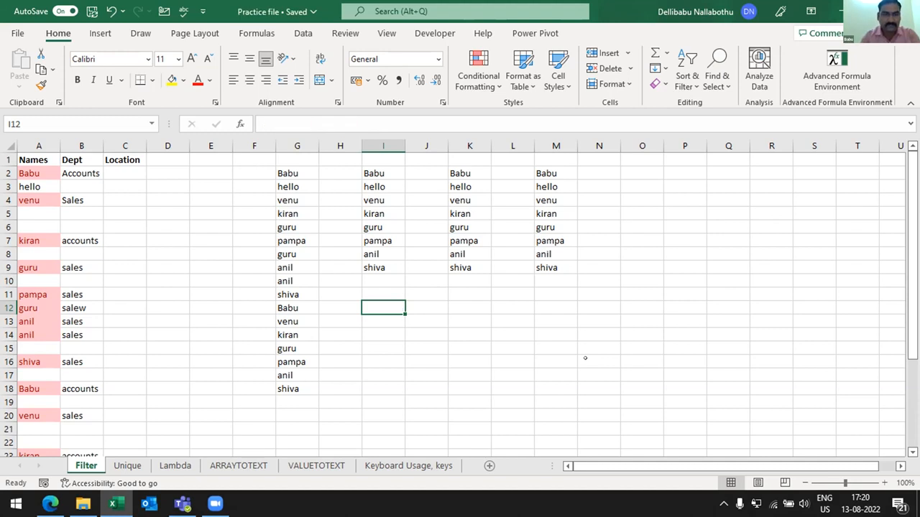
key("Left")
key("Left")
key("Left")
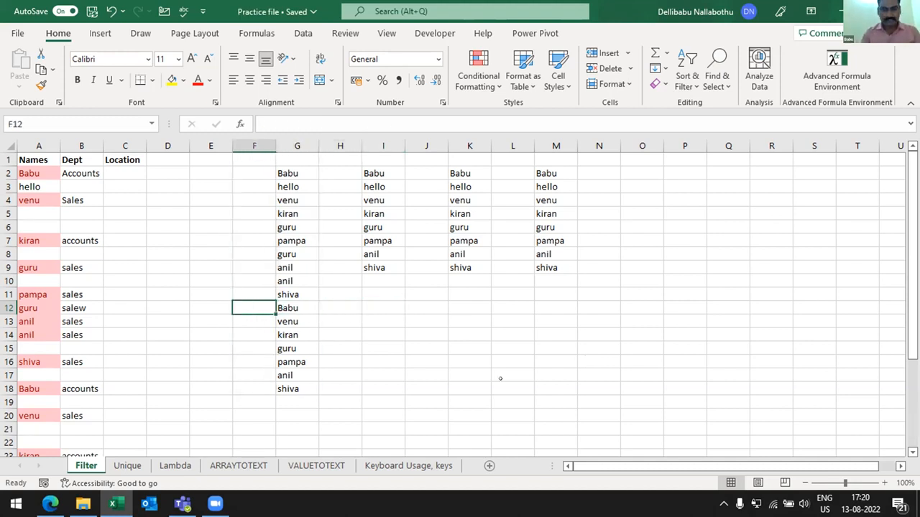
key("ctrl+z")
left_click(456, 279)
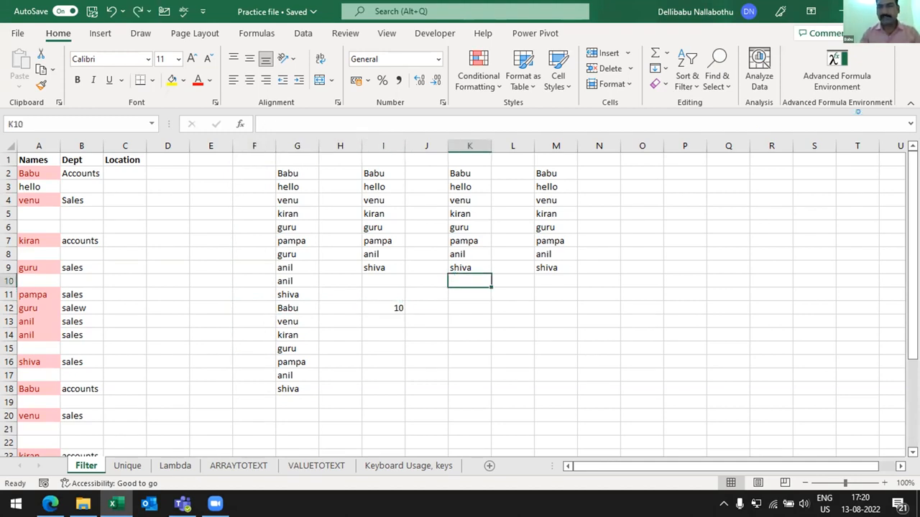
- Open the IFBLANK function for editing in a widened Advanced Formula Environment pane
left_click(812, 70)
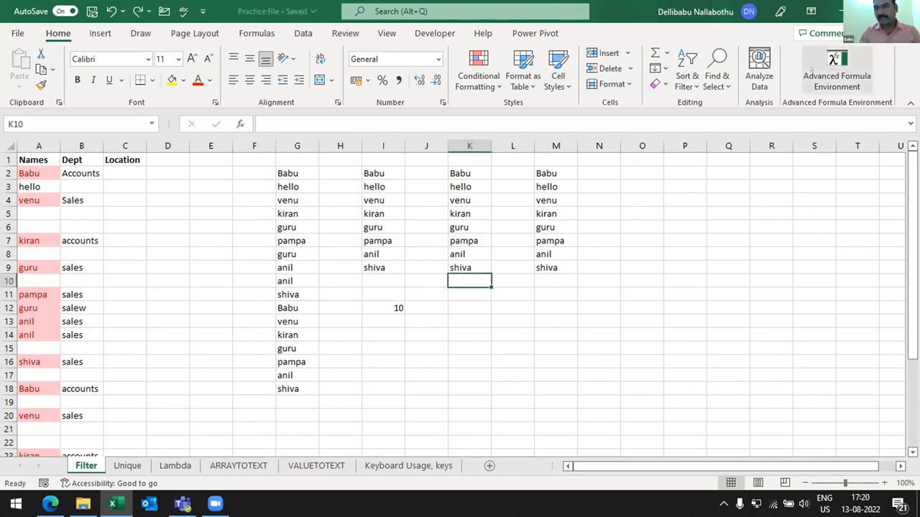
left_click(848, 81)
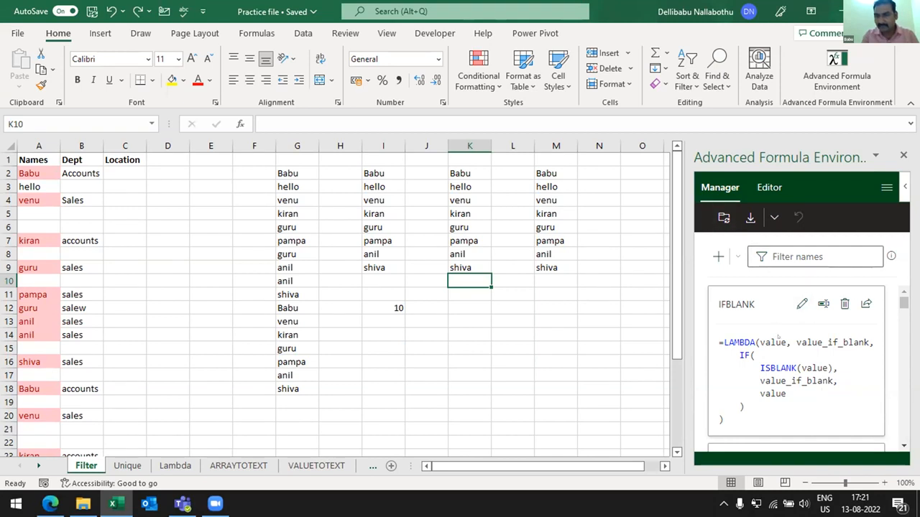
left_click(802, 304)
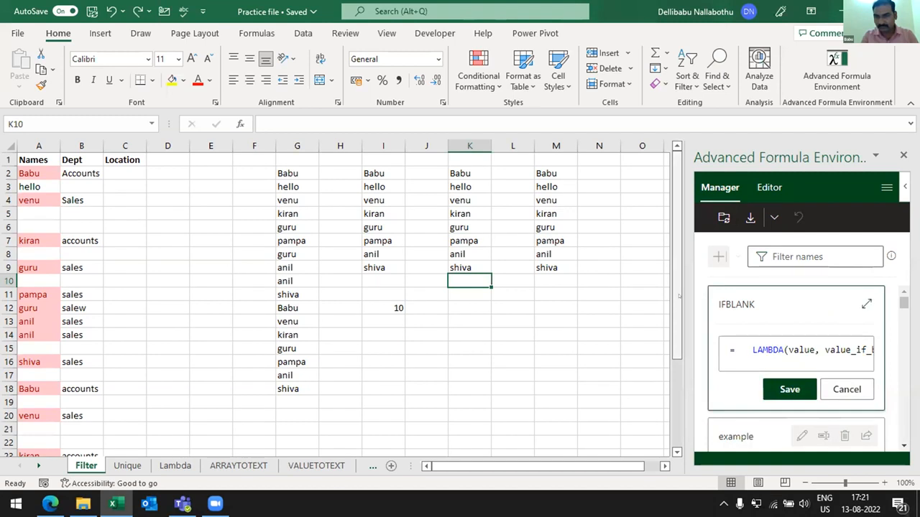
left_click_drag(617, 304, 472, 304)
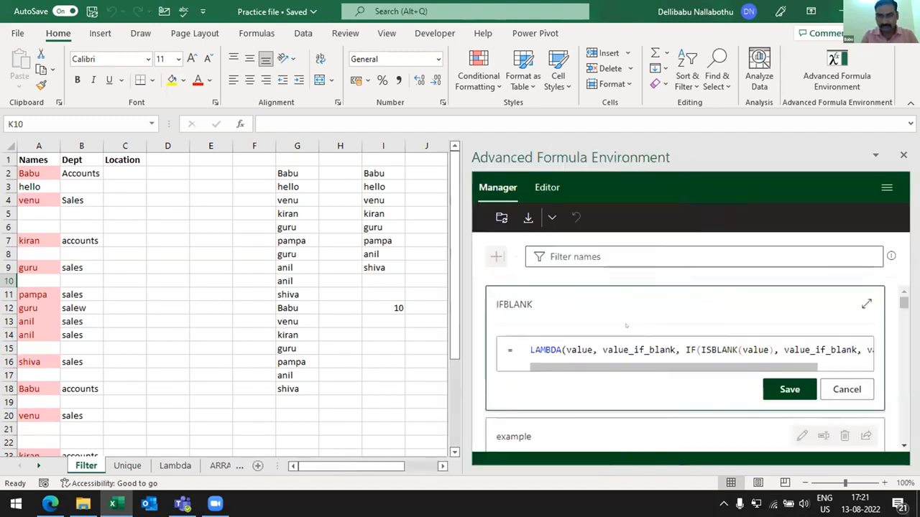
mouse_move(785, 367)
left_mouse_down()
mouse_move(833, 367)
mouse_move(783, 368)
left_mouse_up()
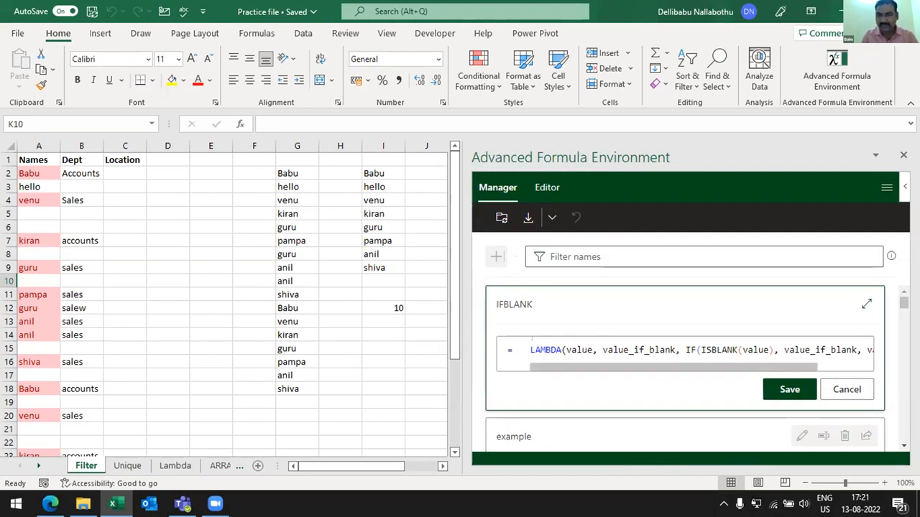
- Examine the parameters and IF calculation of IFBLANK, leaving the edit unsaved and narrowing the pane again
left_click(563, 350)
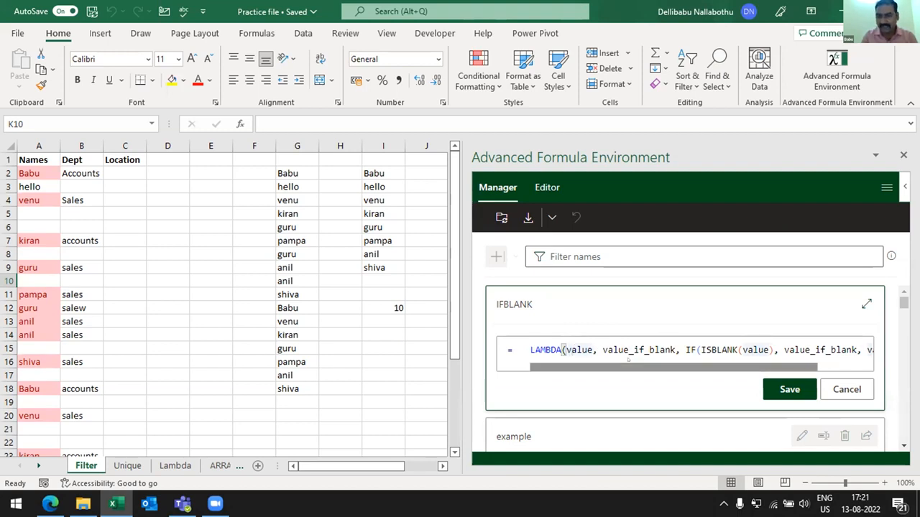
left_click(647, 350)
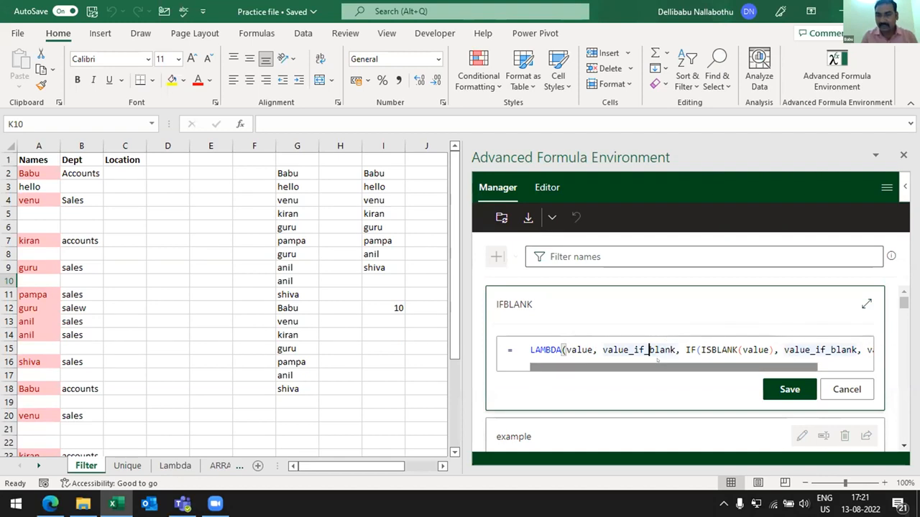
left_click_drag(670, 369, 737, 369)
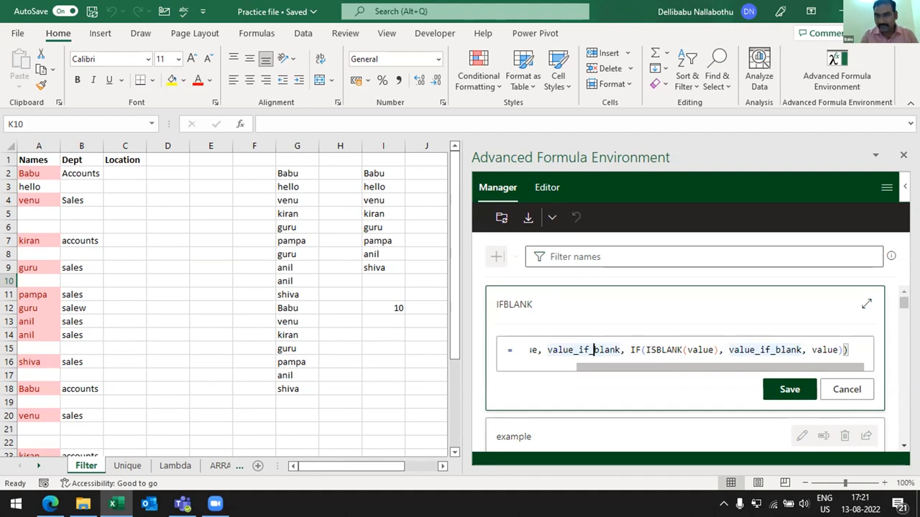
left_click(690, 342)
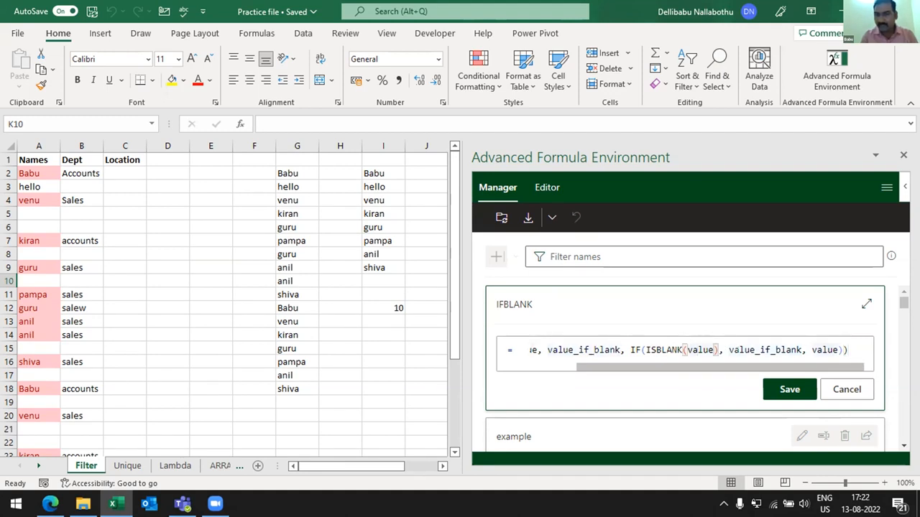
left_click(751, 341)
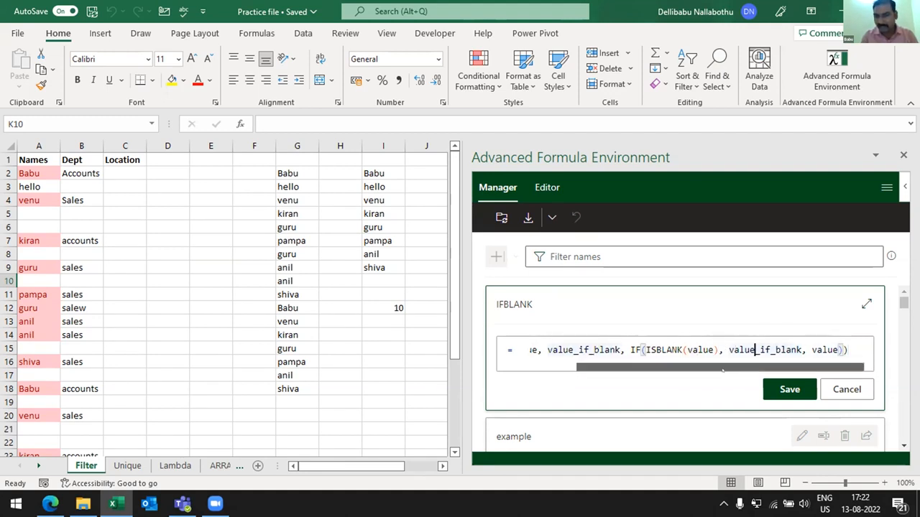
left_click(846, 390)
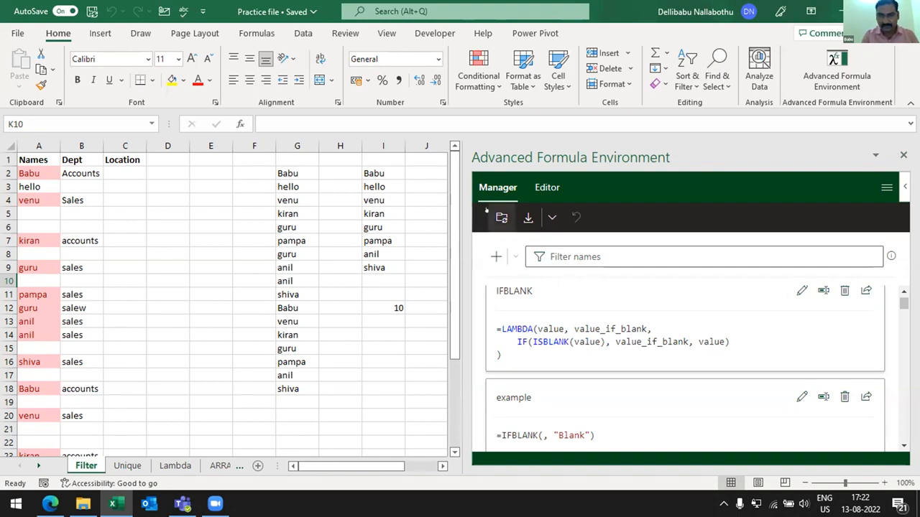
left_click_drag(464, 323, 694, 323)
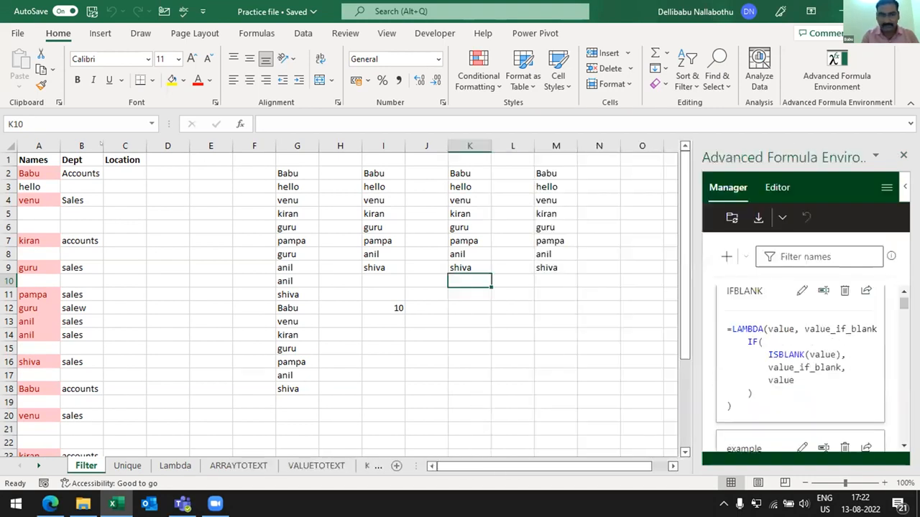
left_click(162, 186)
key("Left")
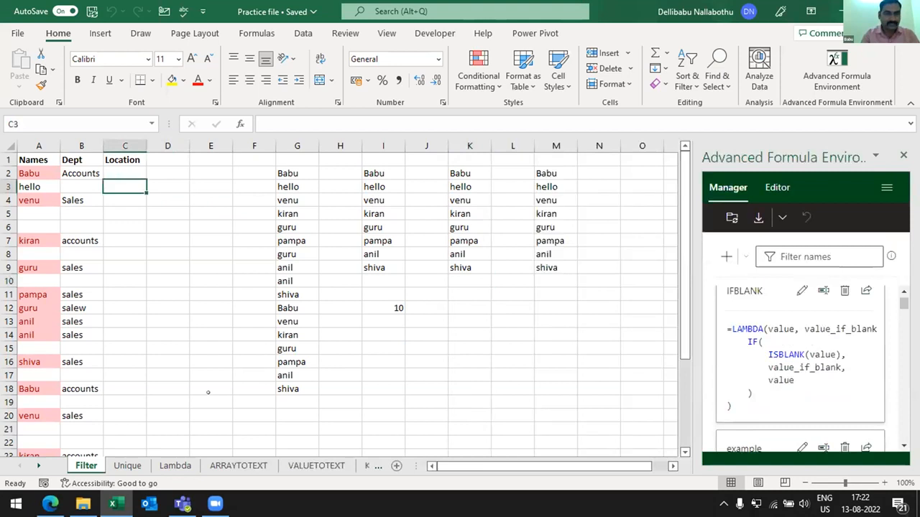
key("Up")
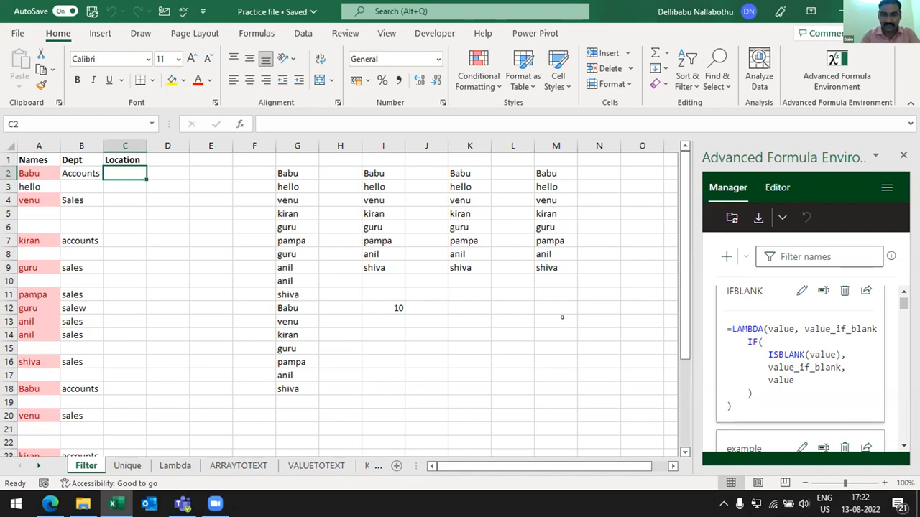
type("=")
key("BackSpace")
key("Right")
type("==")
type("ifb")
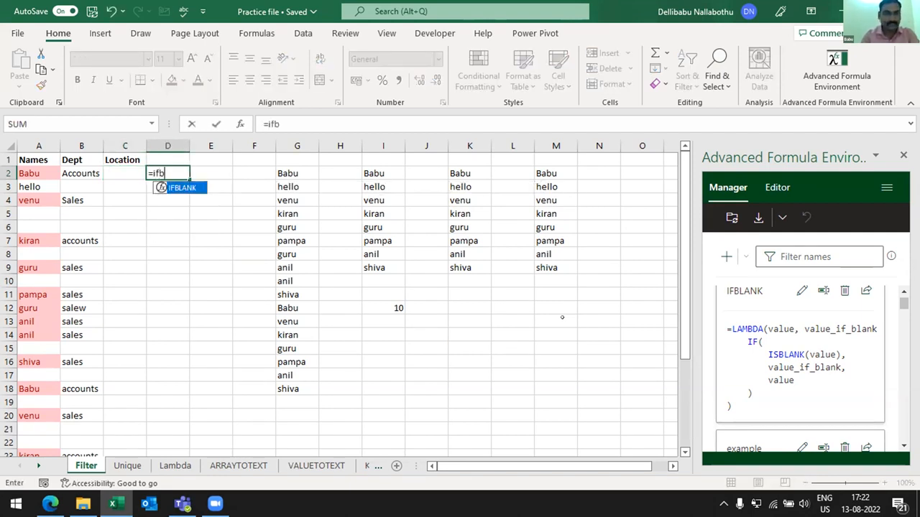
key("Tab")
key("Escape")
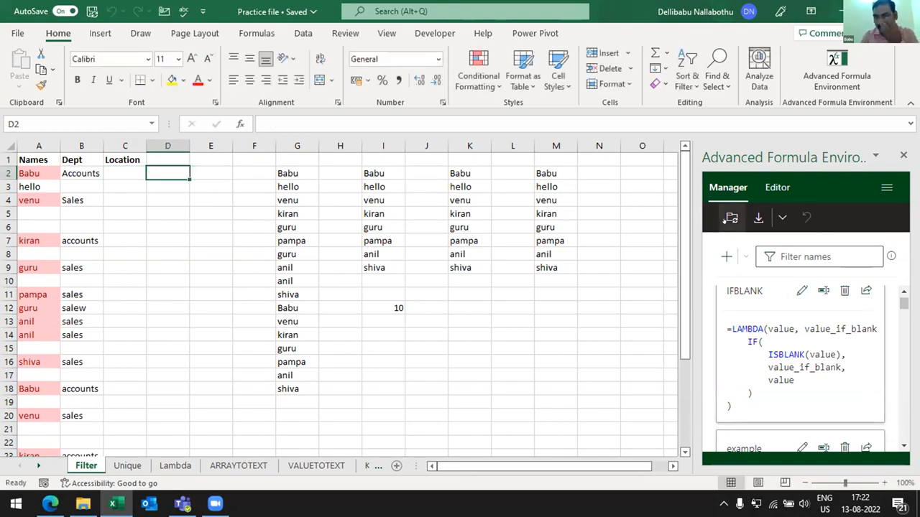
left_click(725, 219)
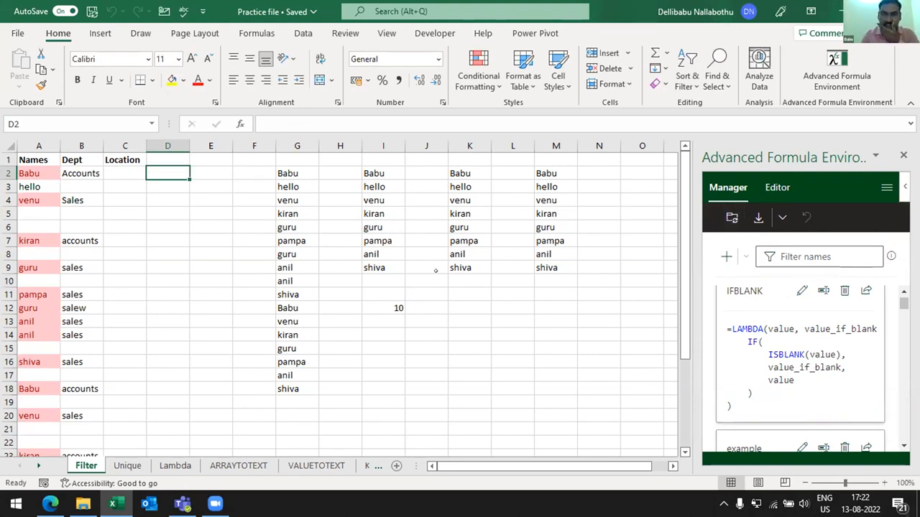
- Start an IFBLANK formula in cell D2
left_click(173, 196)
key("Up")
key("Up")
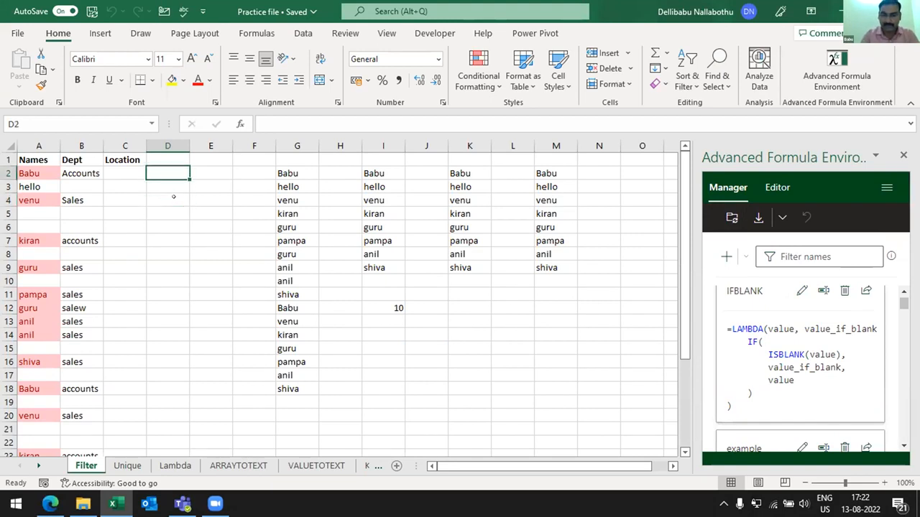
type("=uif")
key("BackSpace")
key("BackSpace")
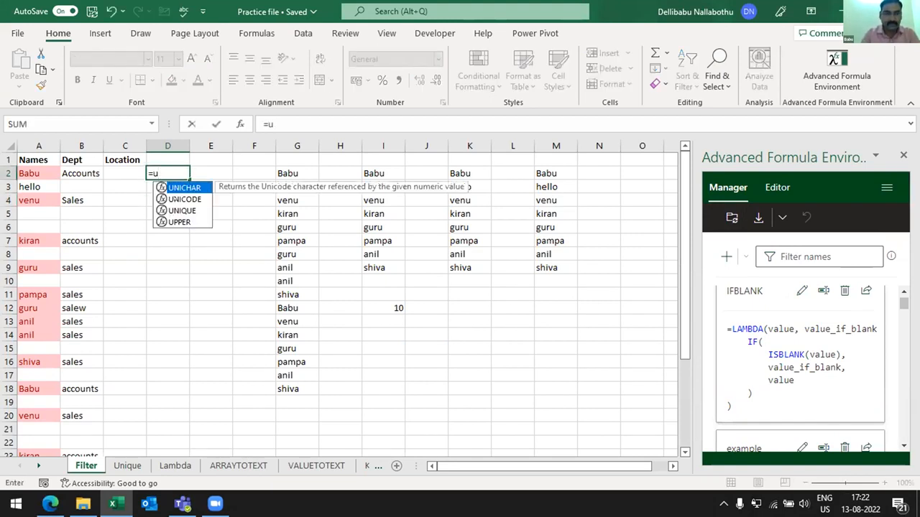
key("BackSpace")
type("if")
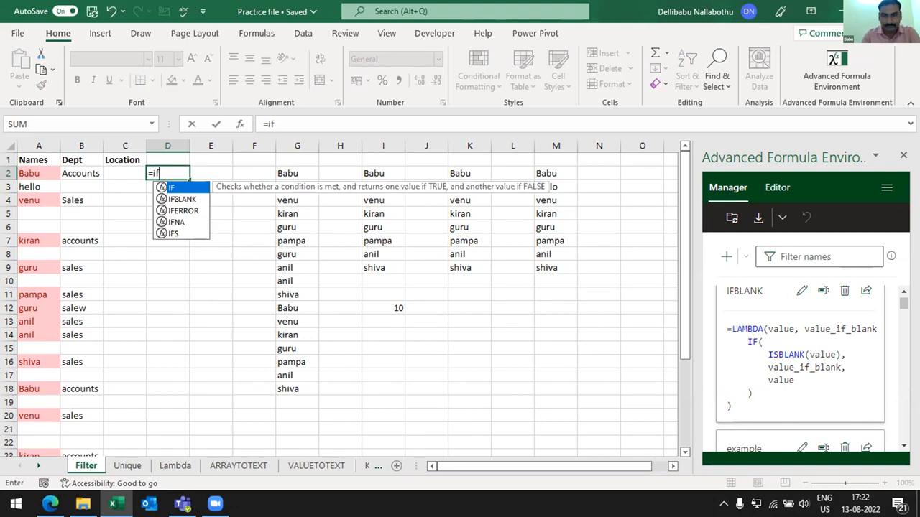
key("Down")
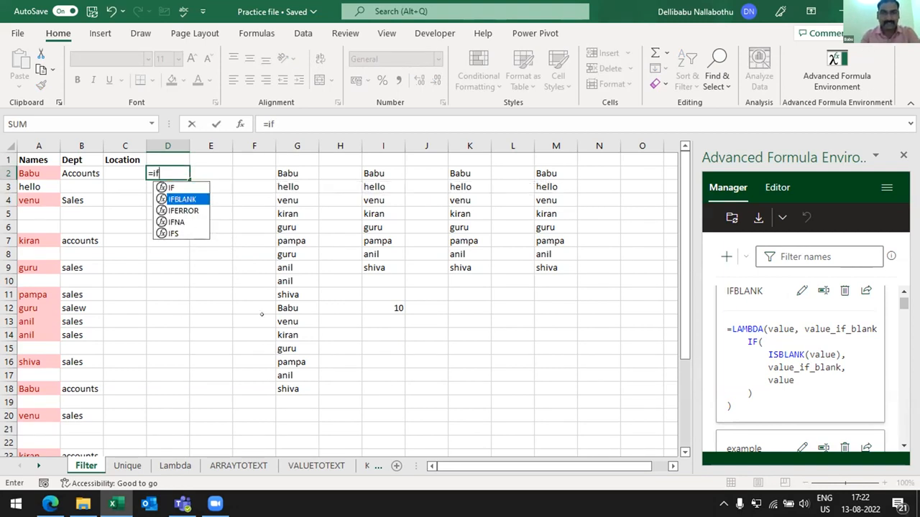
key("Tab")
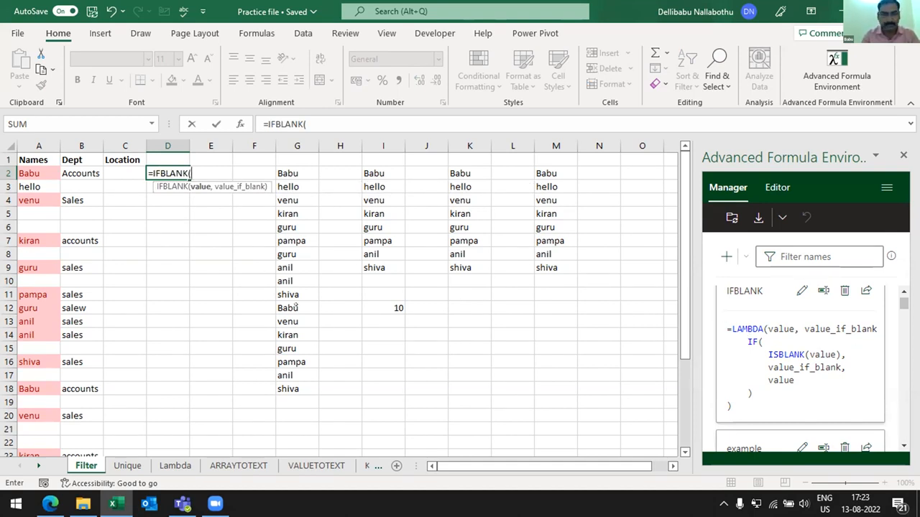
- Complete the D2 formula as =IFBLANK(B2,D1), using the department as the value and the cell above as the blank replacement
key("Left")
key("Left")
key("Left")
key("Right")
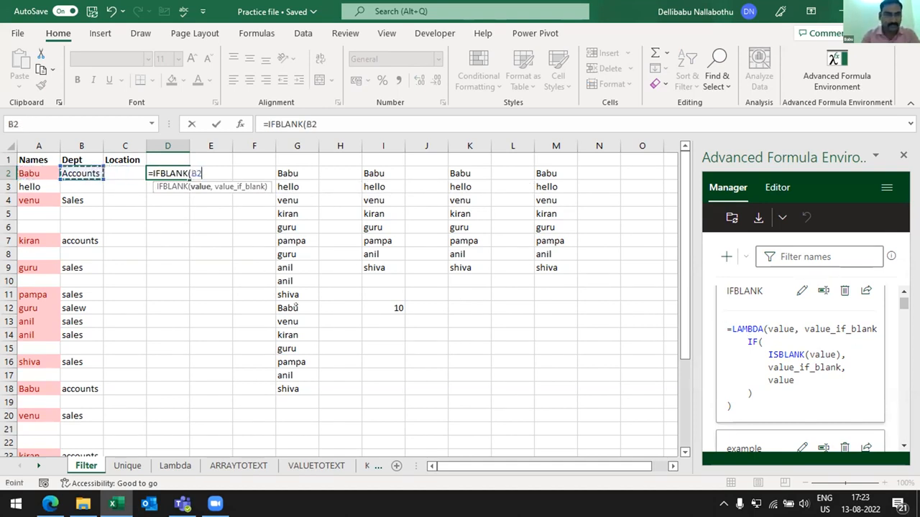
type(",")
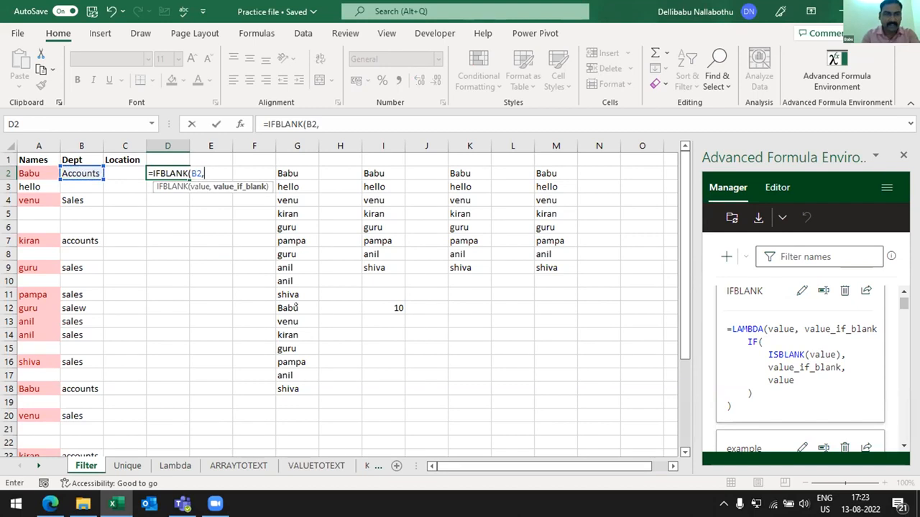
left_click(165, 154)
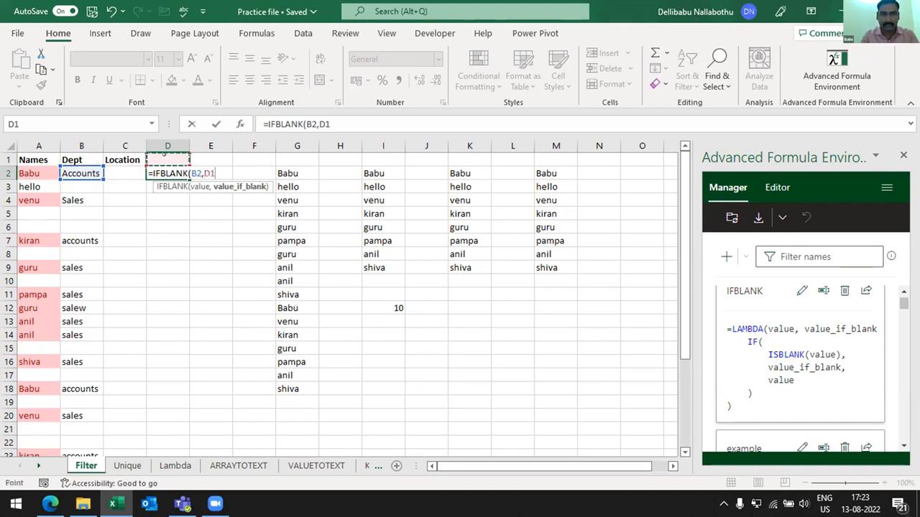
key("ctrl+Return")
- Fill the IFBLANK formula from D2 down to D32 to match the length of the name list
key("shift+Down")
key("shift+Down")
key("shift+Down")
key("shift+Down")
key("shift+Down")
key("shift+Down")
key("shift+Down")
key("shift+Down")
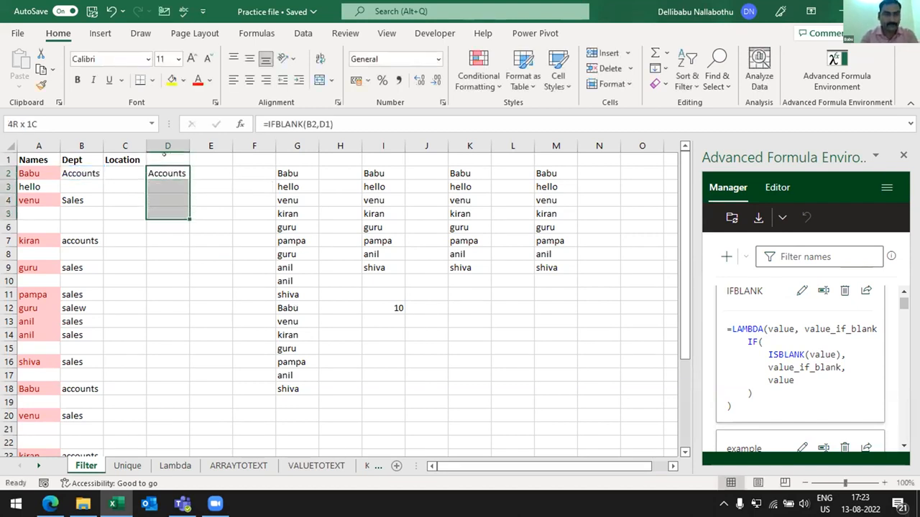
key("shift+Down")
key("ctrl+d")
key("Down")
key("Down")
key("ctrl+Down")
key("shift+Down")
key("shift+Down")
key("shift+Down")
key("shift+Down")
key("shift+Down")
key("shift+Down")
key("shift+Down")
key("shift+Down")
key("shift+Down")
key("shift+Down")
key("shift+Down")
key("shift+Down")
key("shift+Down")
key("shift+Down")
key("shift+Down")
key("shift+Down")
key("shift+Down")
key("shift+Down")
key("shift+Down")
key("shift+Down")
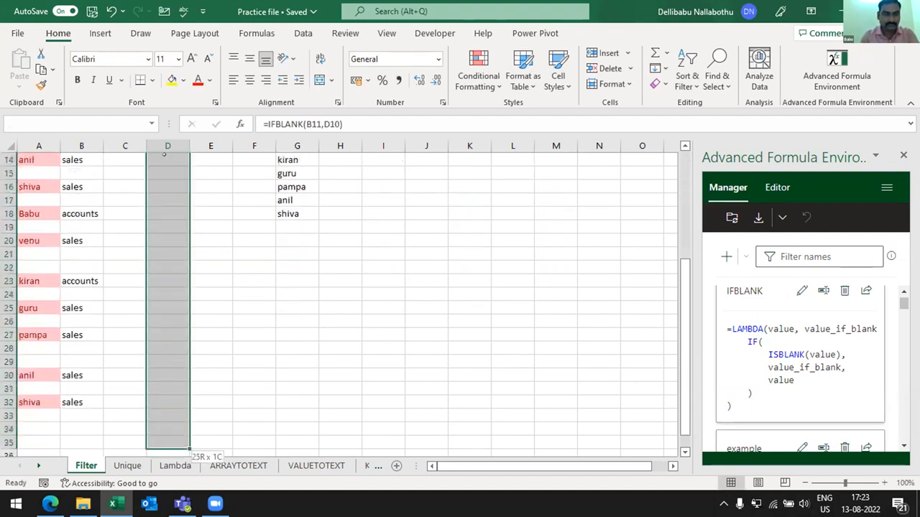
key("shift+Up")
key("shift+Up")
key("shift+Up")
key("shift+Up")
key("shift+Up")
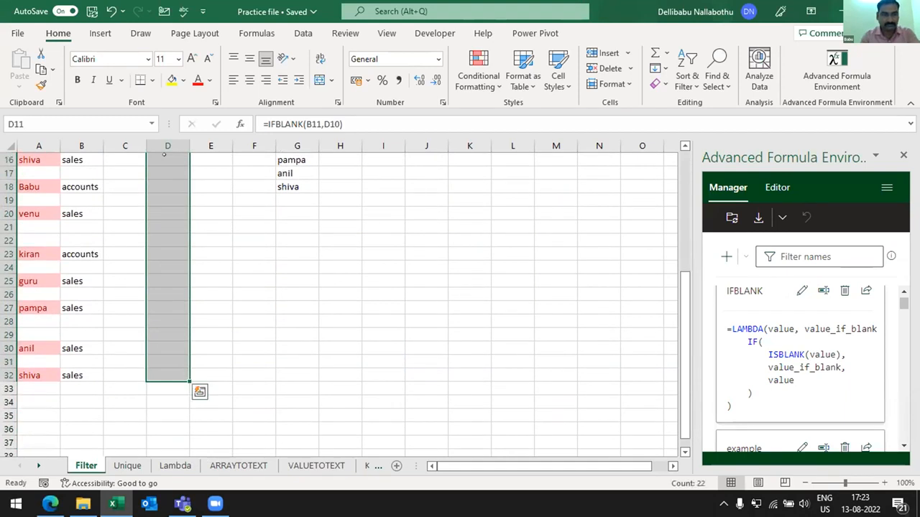
key("ctrl+d")
- Inspect the filled IFBLANK formulas in the first rows of column D without changing them
scroll(163, 154, "up", 3)
left_click(163, 154)
key("Up")
key("Up")
key("Up")
key("Up")
key("Up")
key("Up")
key("Up")
key("Down")
key("Down")
key("F2")
key("Return")
key("F2")
key("Return")
key("F2")
key("Return")
key("F2")
key("Return")
key("F2")
key("Return")
key("Up")
key("Up")
key("Up")
key("Up")
key("Up")
key("Up")
key("F2")
key("Escape")
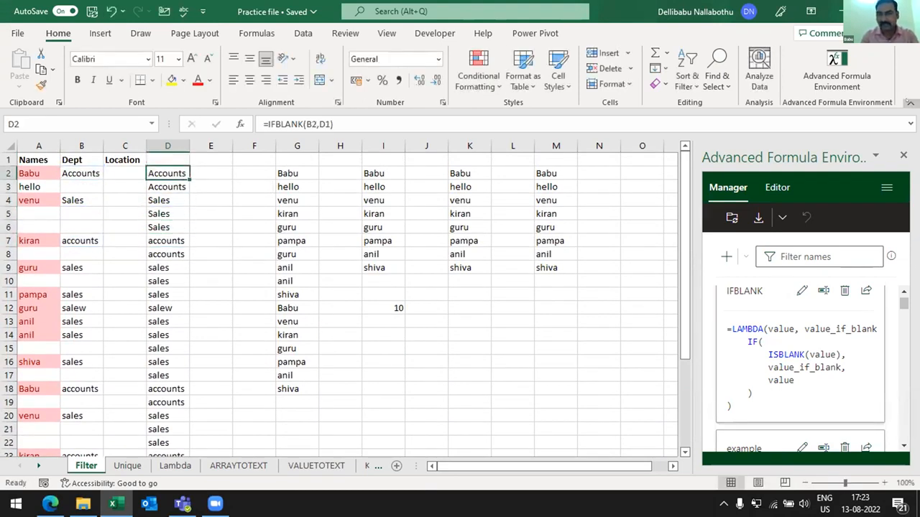
- Collapse the ribbon and change the D2 formula to =IFBLANK(B2,"na")
key("ctrl+F1")
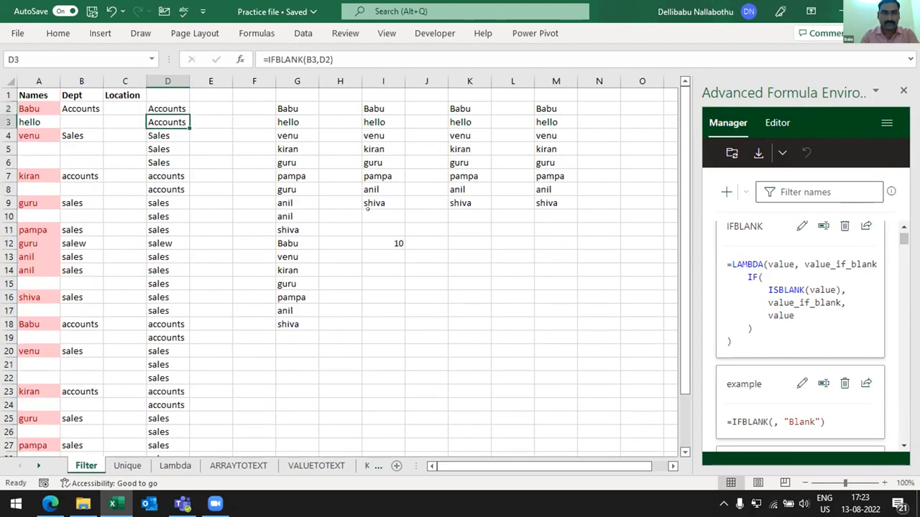
key("F2")
key("shift+Left")
key("shift+Left")
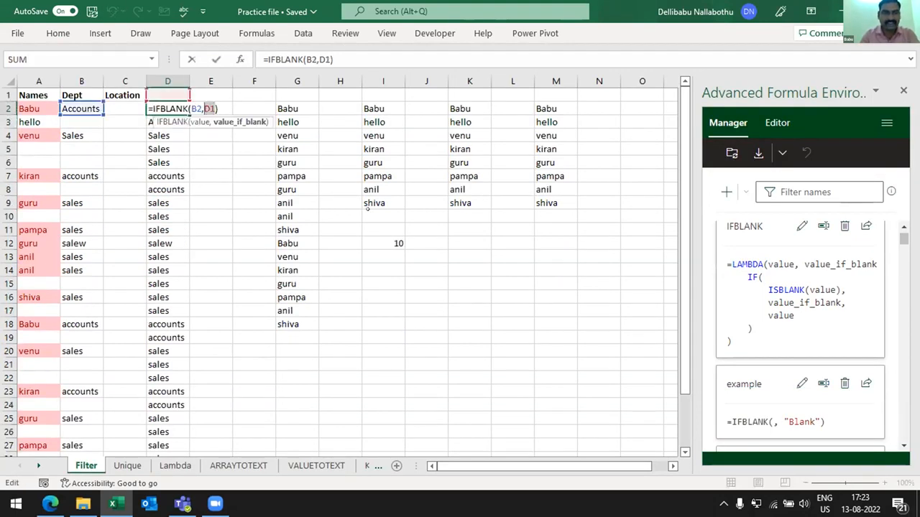
type("\"\"")
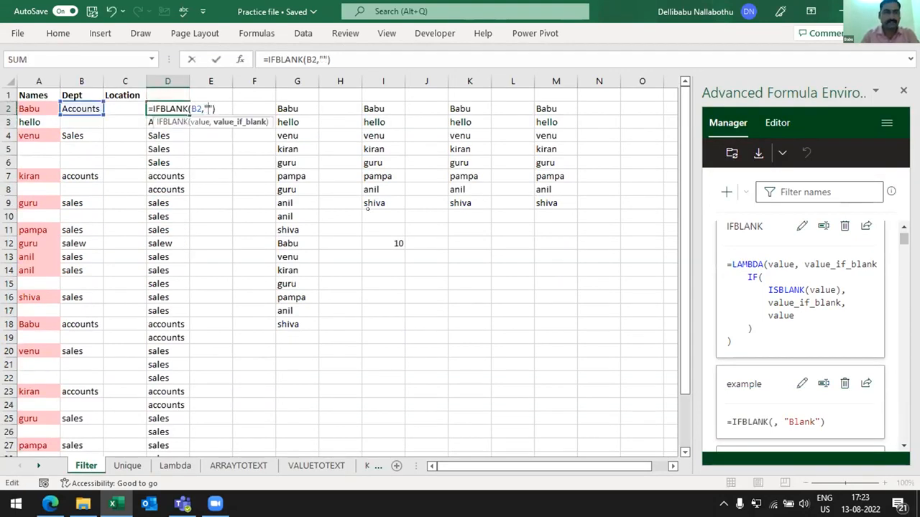
type("b")
key("BackSpace")
type("na")
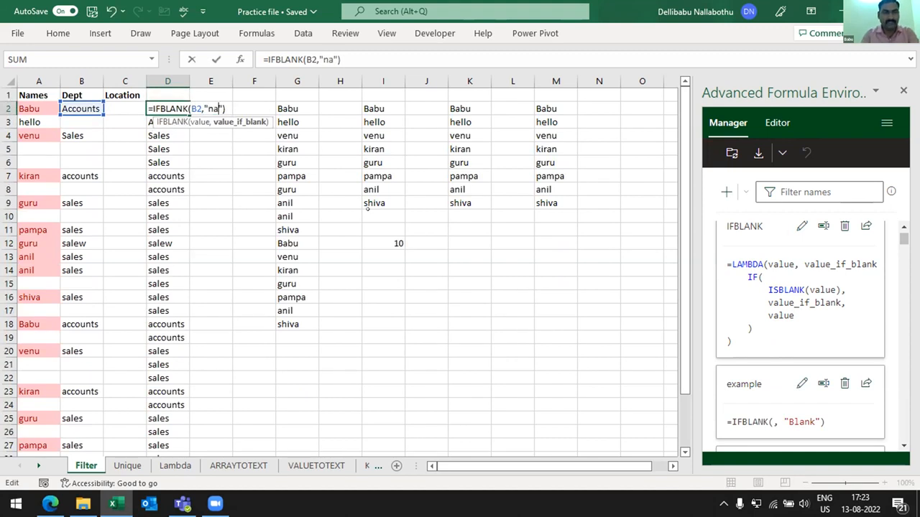
key("Return")
- Fill the revised D2 formula down through the existing results in column D
key("Up")
key("ctrl+shift+Down")
key("ctrl+d")
- Compare the column D results with the blank and filled department cells in column B
key("ctrl+Up")
key("Down")
key("Down")
key("Down")
key("Up")
key("Left")
key("Left")
key("Right")
key("Right")
key("Down")
key("Down")
key("Down")
key("Up")
key("Up")
key("Up")
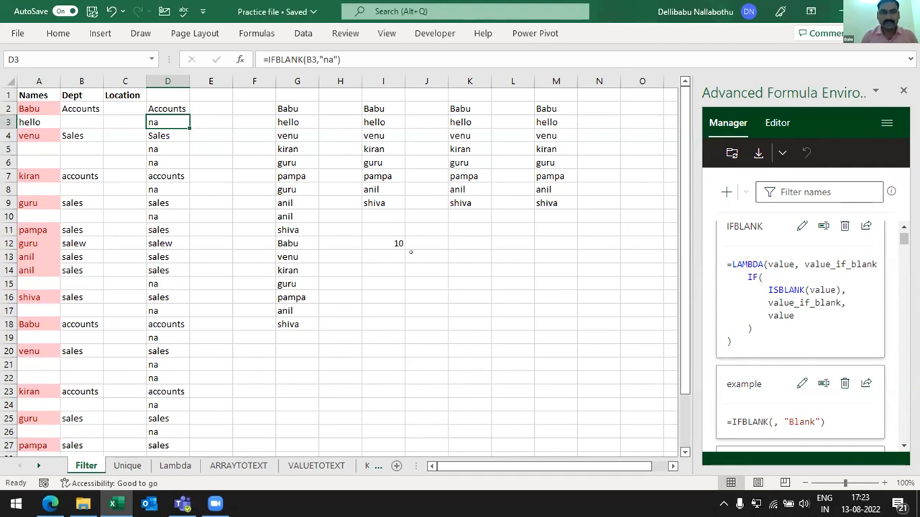
- Review the LAMBDA formula in I12 and the name lists starting in G2 and I2
left_click(371, 229)
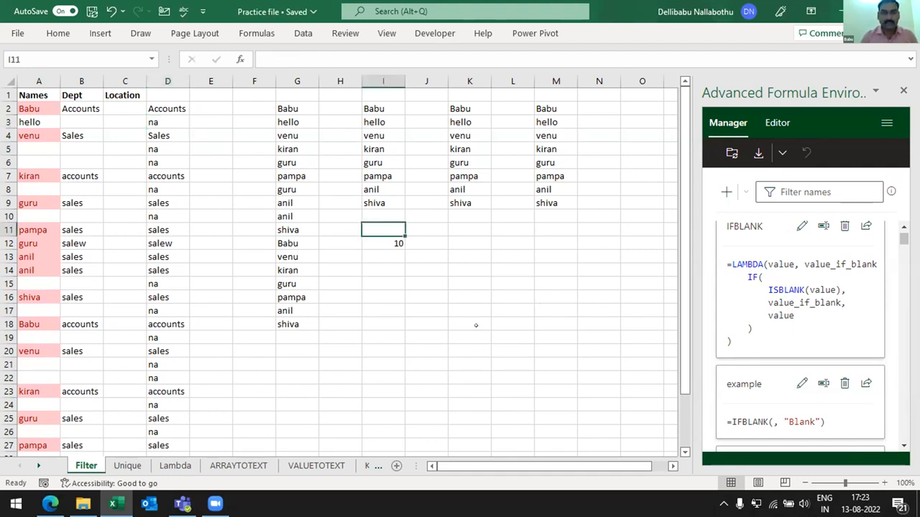
key("Down")
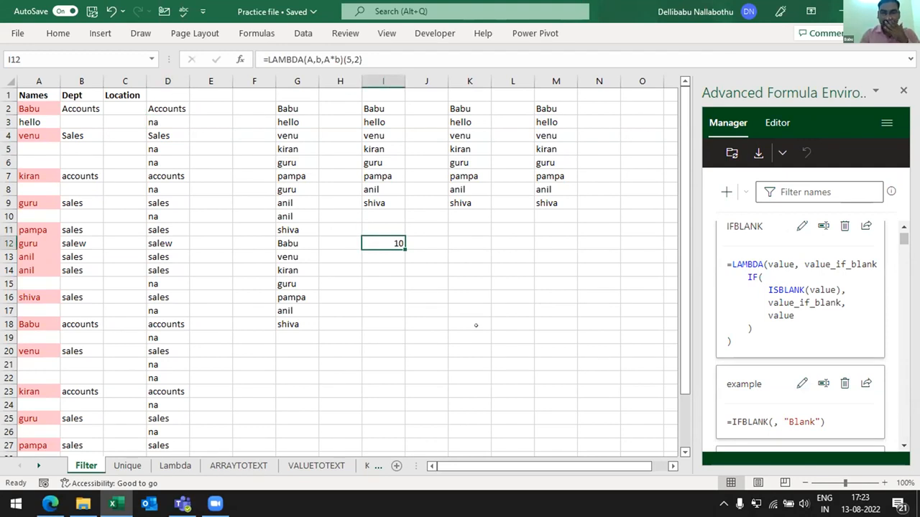
key("Left")
key("Up")
key("Left")
key("Up")
key("Up")
key("Up")
key("Up")
key("Up")
key("Up")
key("Up")
key("Up")
key("Up")
key("Right")
key("Right")
key("Right")
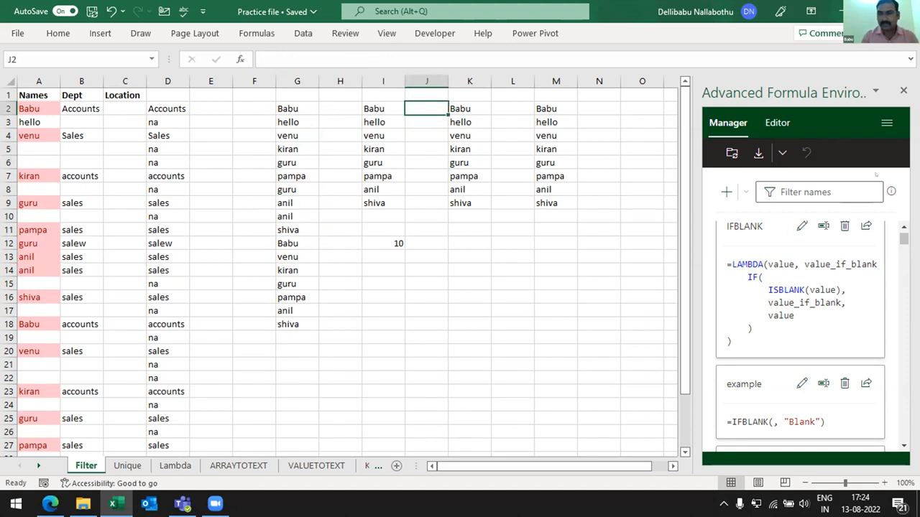
- Create a new named formula in the Advanced Formula Environment and name it FilterUniqVal
left_click(725, 192)
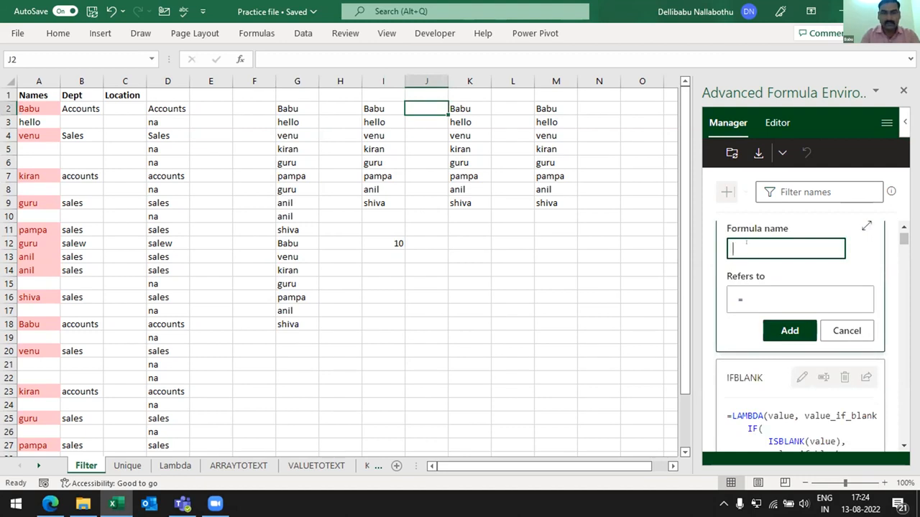
type("D")
key("BackSpace")
type("Filter")
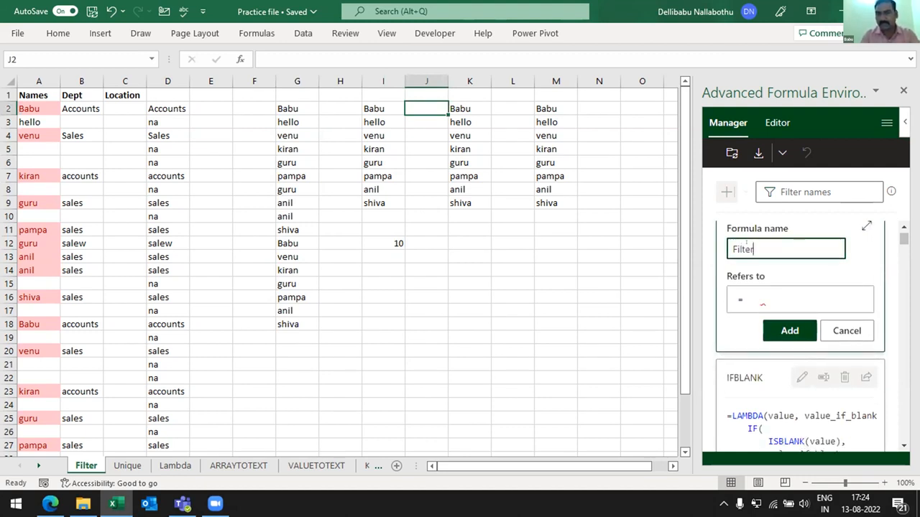
type("UniqVal")
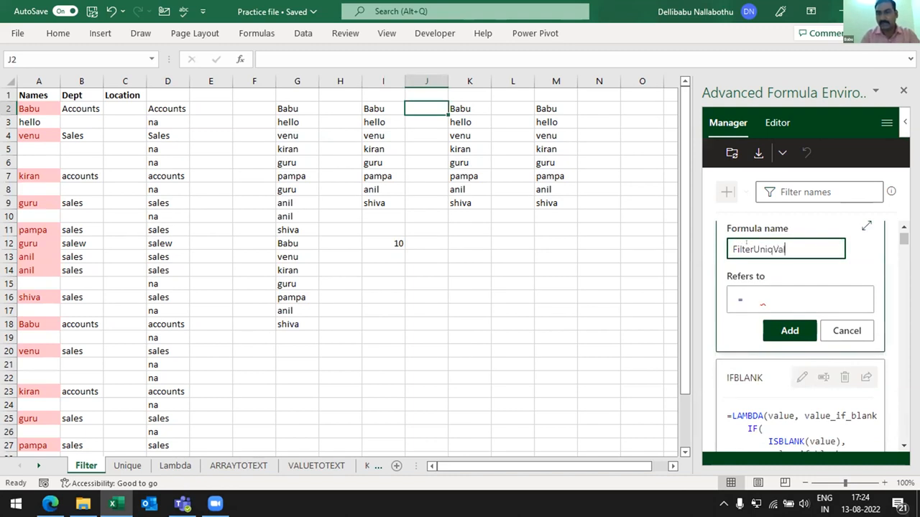
- Widen the Advanced Formula Environment pane and begin the FilterUniqVal definition as a LAMBDA with the parameter ranval
left_click(746, 304)
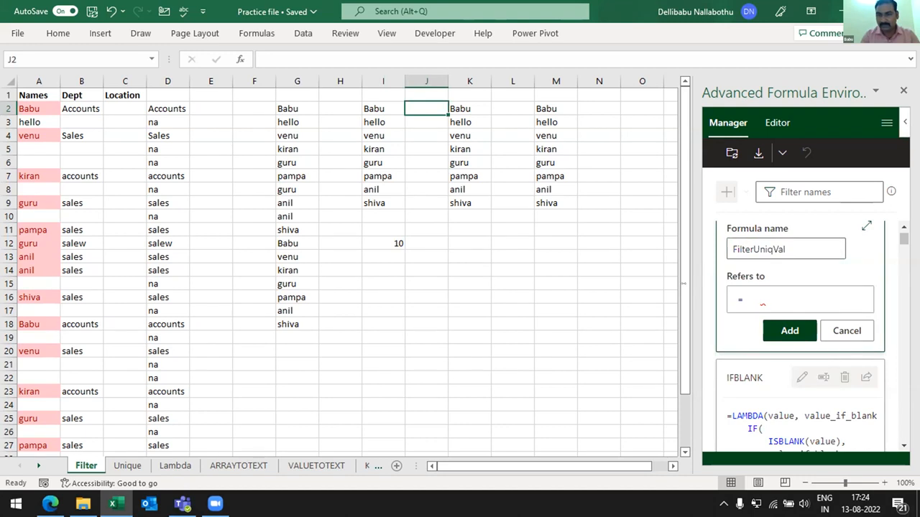
left_click_drag(490, 314, 490, 314)
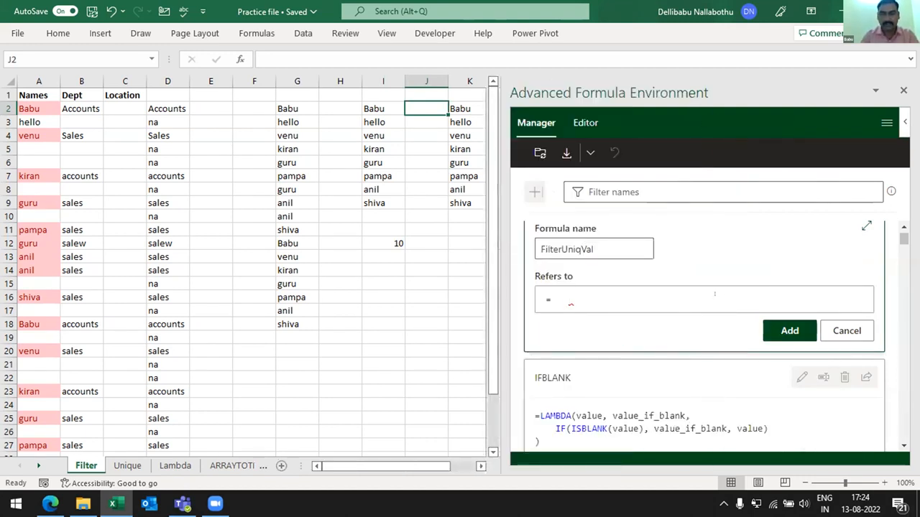
type("la")
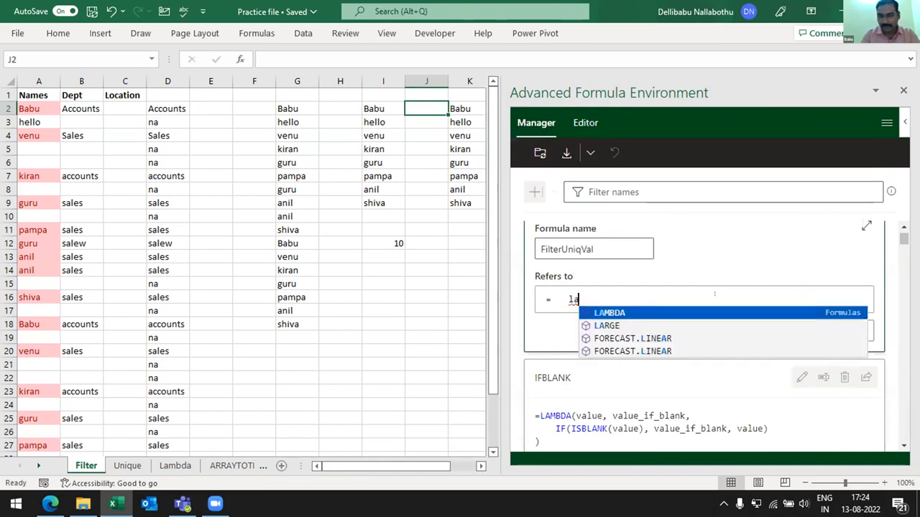
key("Tab")
type("(")
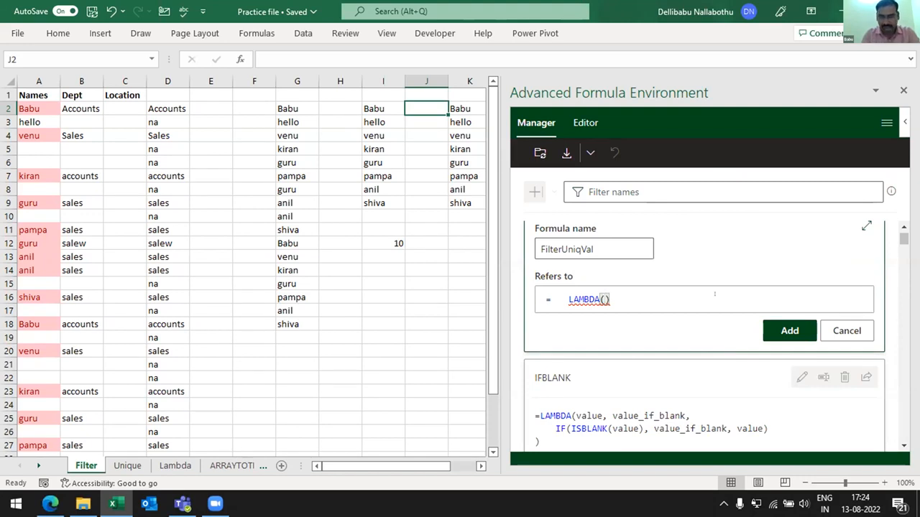
type("ran")
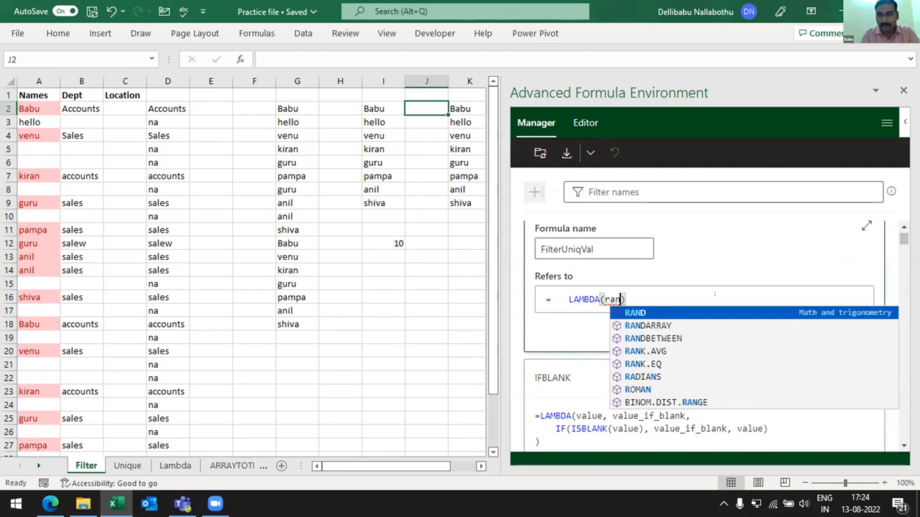
type("val")
type(",f")
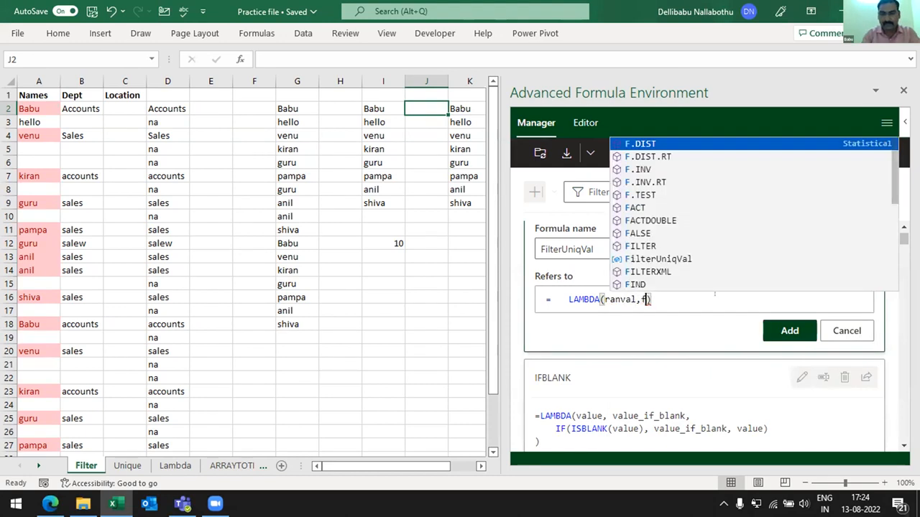
key("BackSpace")
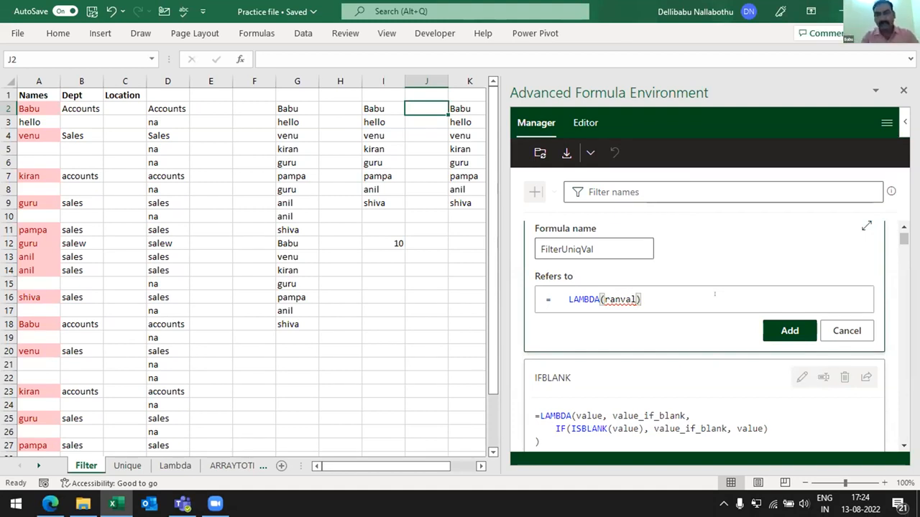
type(",")
type("fil")
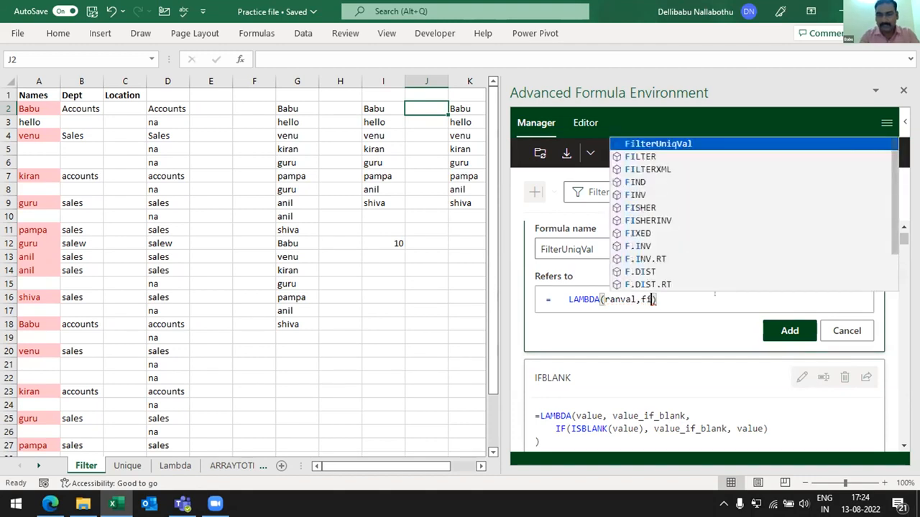
- Continue the FilterUniqVal LAMBDA with the calculation FILTER(ranval,ranval<>"","")
key("Down")
key("Tab")
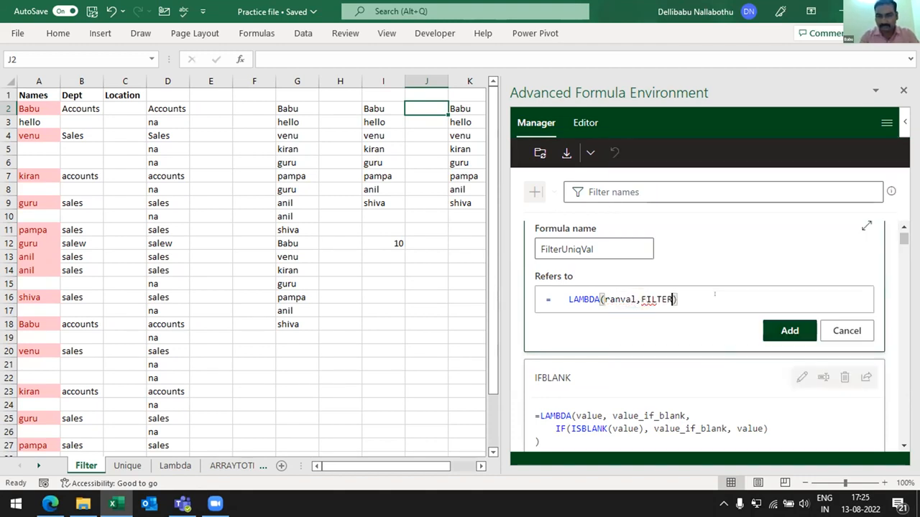
type("(")
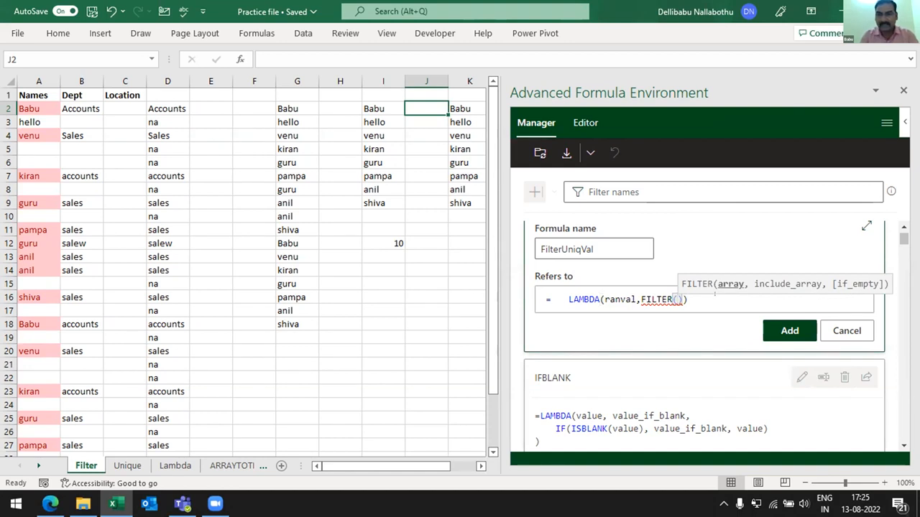
type("ran")
key("Tab")
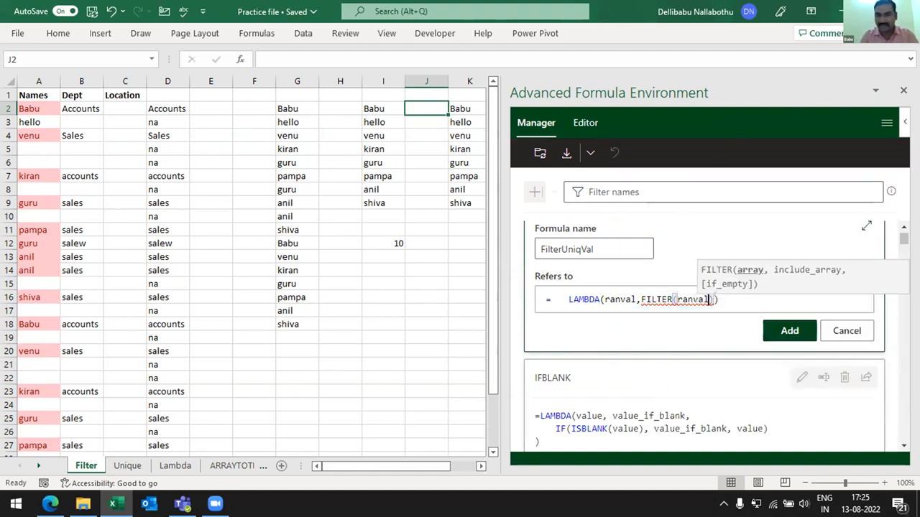
type(",")
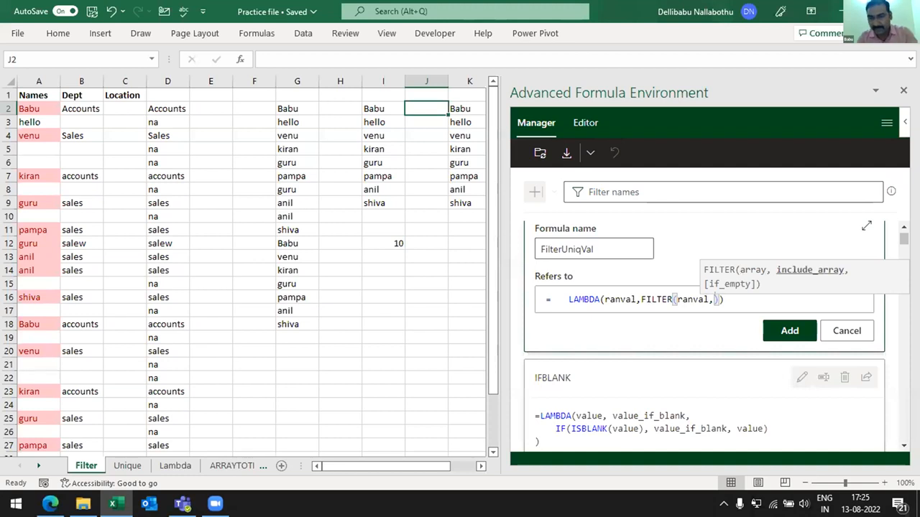
type("ranval<>")
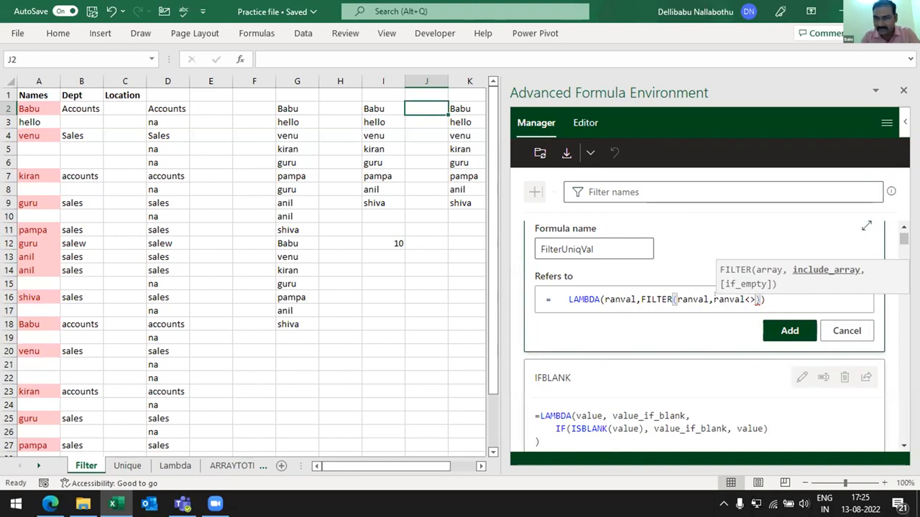
type("\"\",")
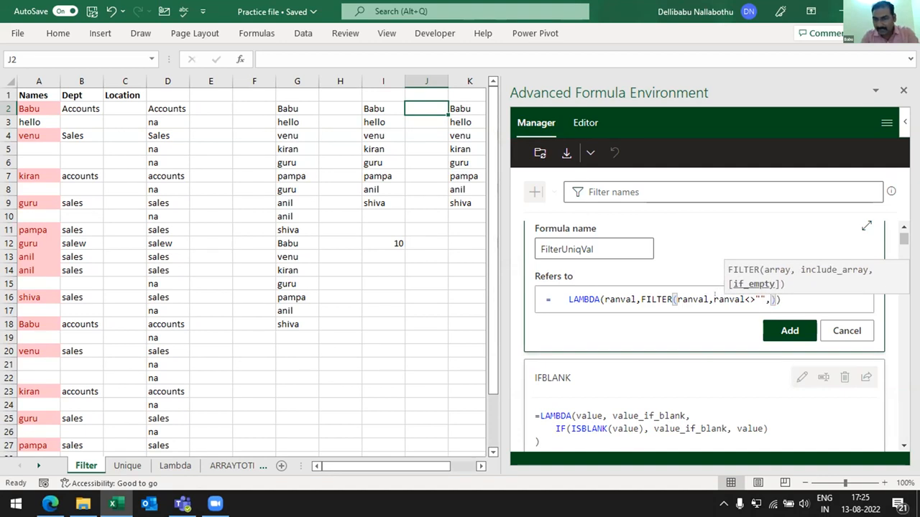
type("\"\"")
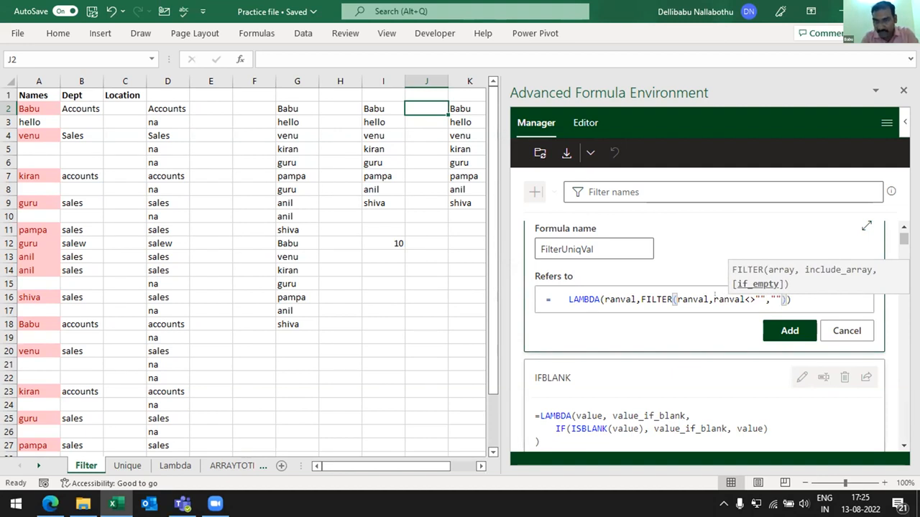
type(")")
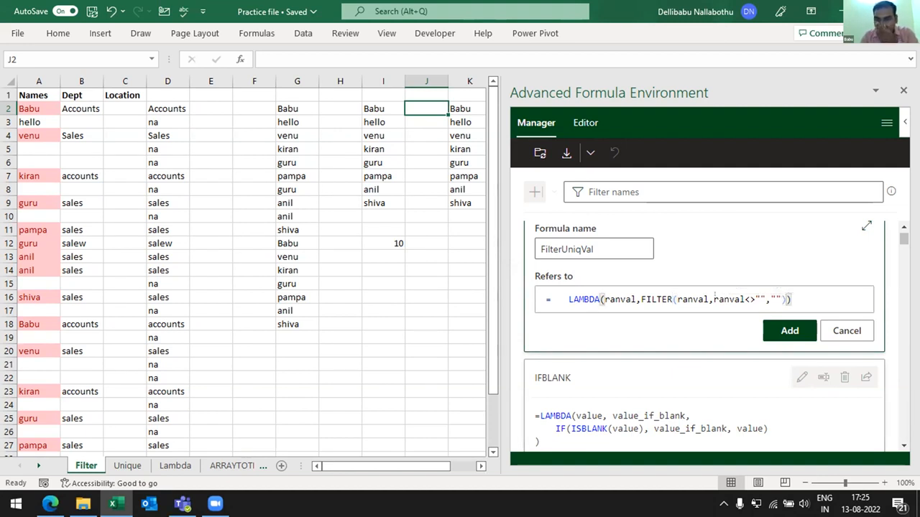
- Move the cursor in front of FILTER in the definition and try to add the FilterUniqVal formula
key("Left")
key("Right")
key("Left")
key("Left")
key("Left")
key("Left")
key("Left")
key("Left")
key("Left")
key("Left")
key("Left")
key("Left")
key("Left")
key("Left")
key("Left")
key("Left")
key("Left")
key("Left")
key("Left")
key("Left")
key("Left")
key("Left")
key("Left")
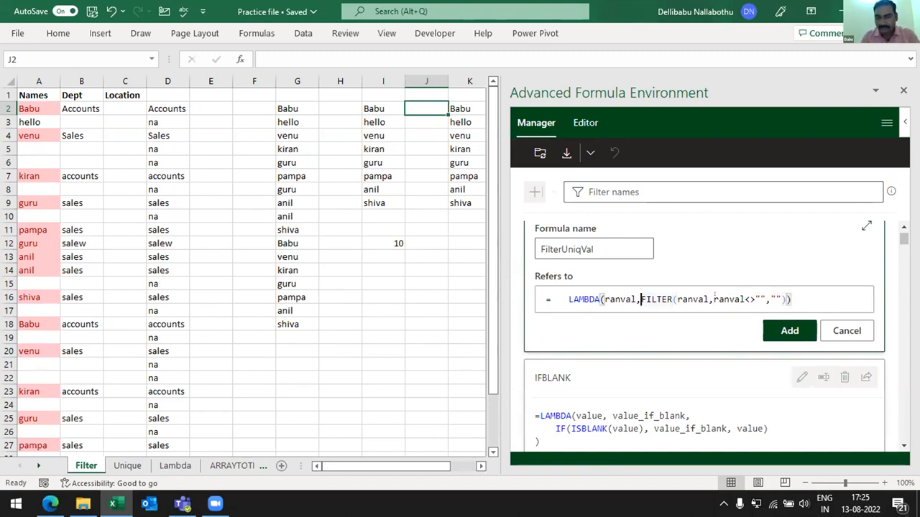
left_click(811, 330)
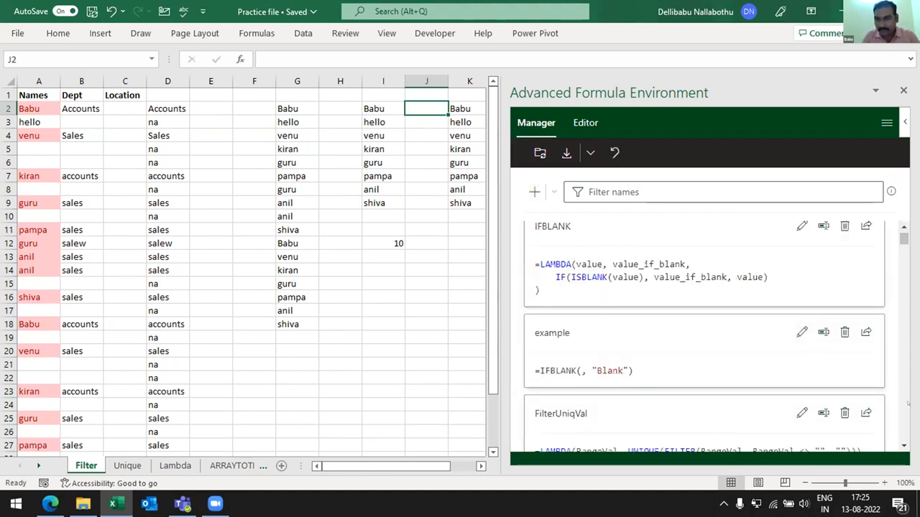
- Locate the FilterUniqVal entry in the list of named formulas and highlight its name
left_click(903, 447)
left_click(903, 446)
left_click(903, 446)
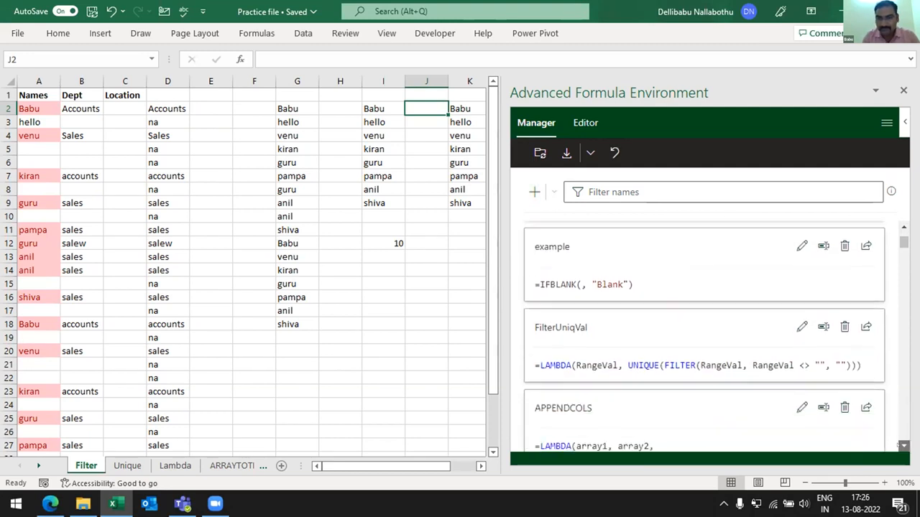
left_click(904, 446)
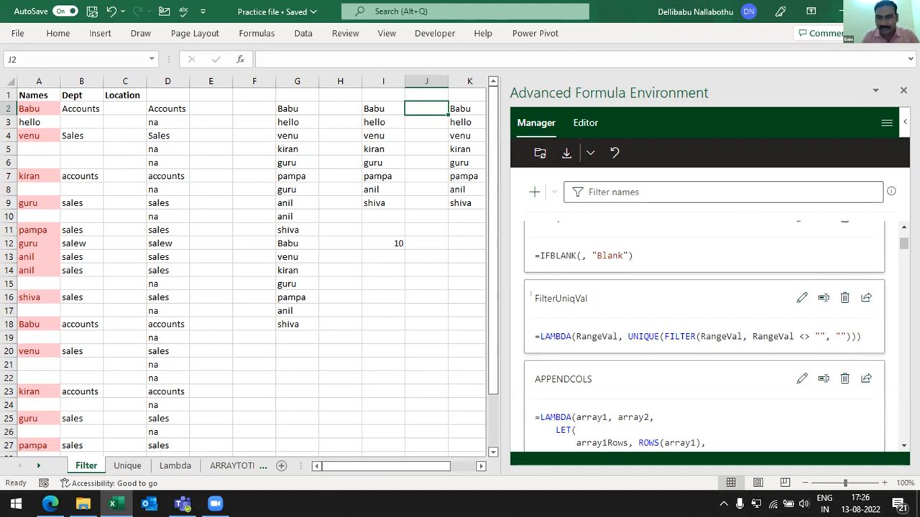
left_click_drag(531, 298, 587, 298)
- Try to enter a formula using FilterUniqVal in cell I16
left_click(362, 252)
left_click(380, 292)
type("=")
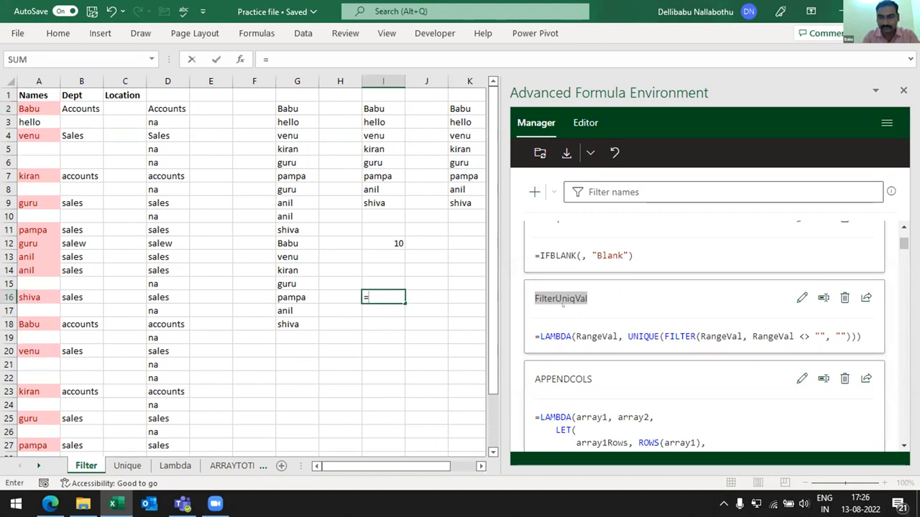
type("fil")
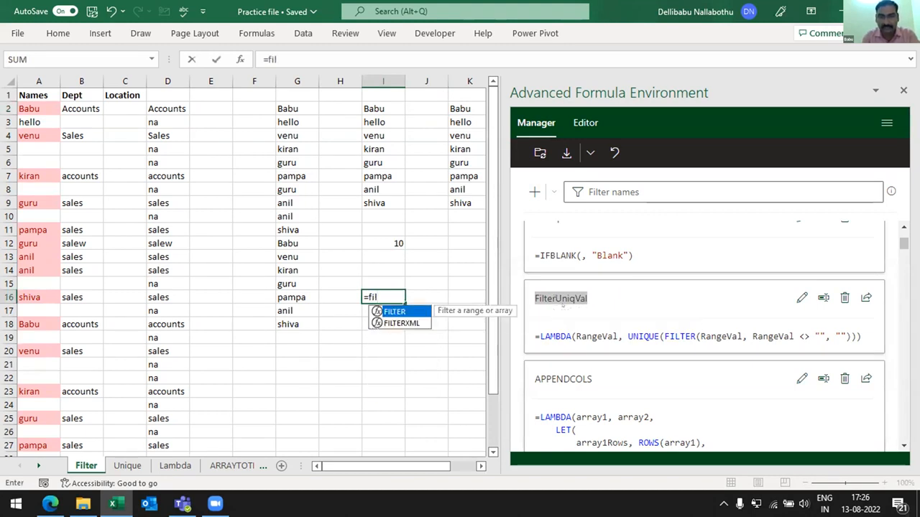
key("Escape")
key("Escape")
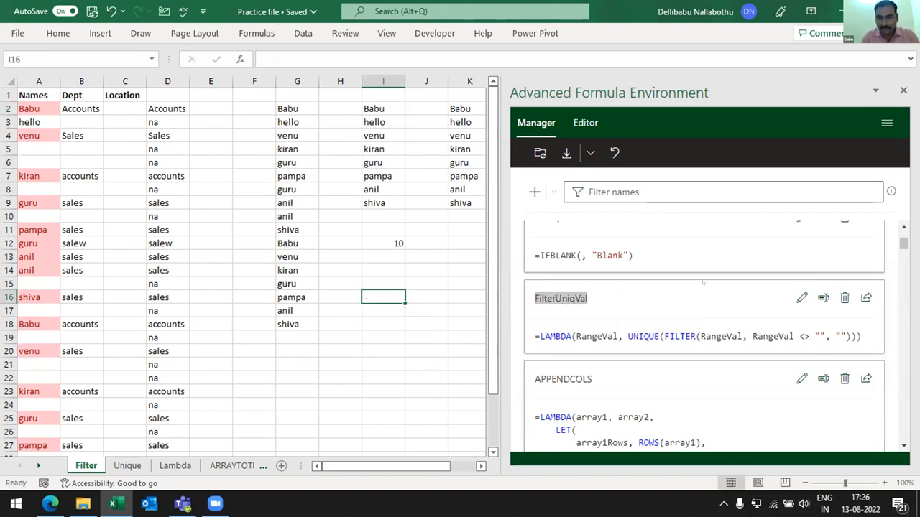
- Sync the named formulas with the workbook and try again to enter FilterUniqVal in I16
left_click(539, 154)
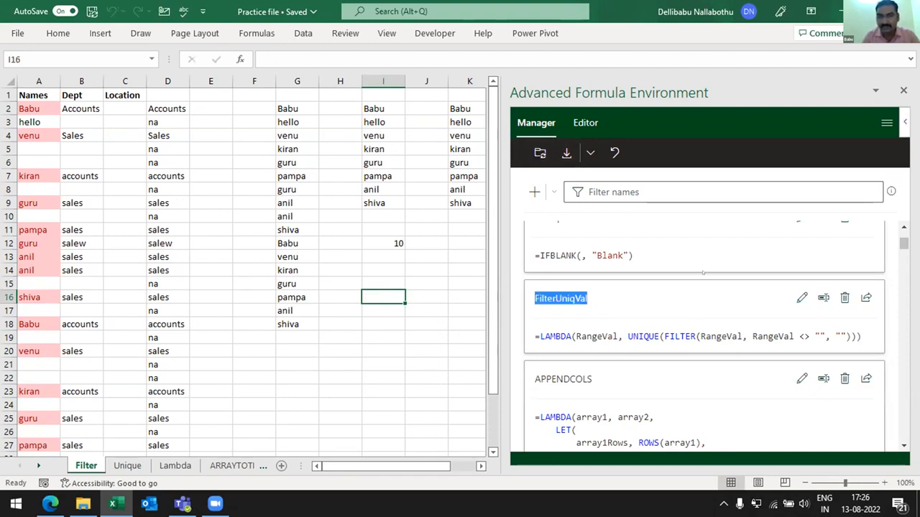
left_click(375, 295)
type("=fil")
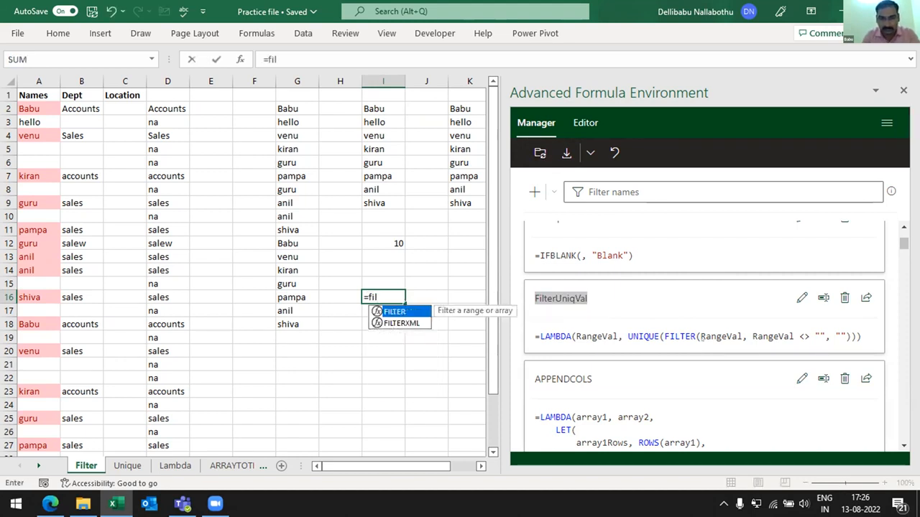
key("Escape")
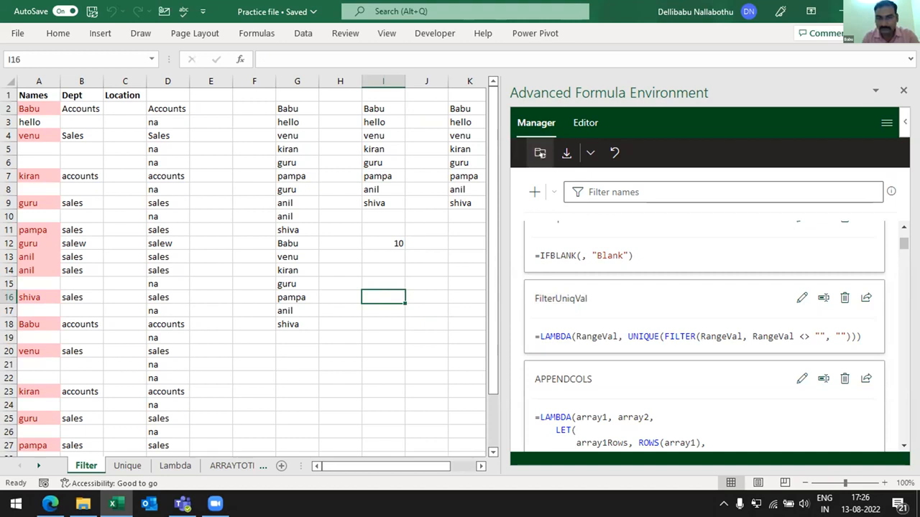
left_click(369, 295)
type("=")
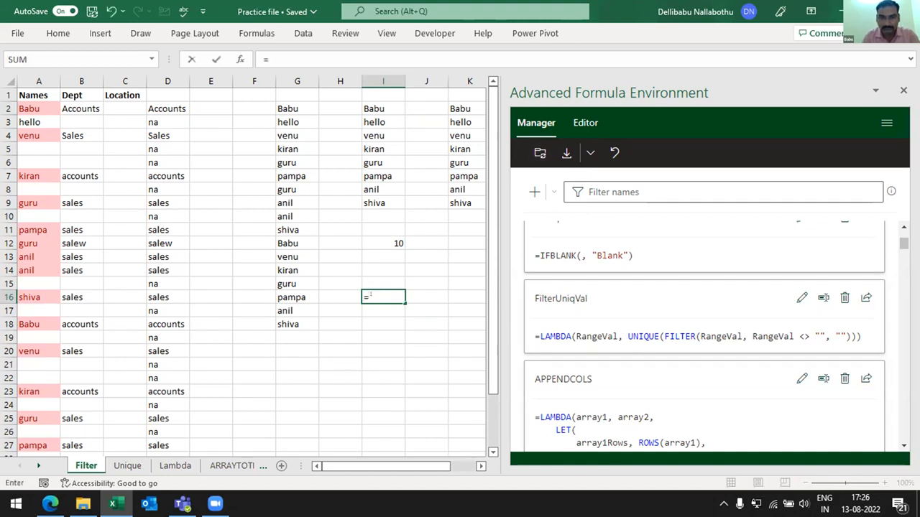
type("fil")
key("Escape")
key("Escape")
- Copy the whole LAMBDA definition of FilterUniqVal from its expanded editor and close it without saving
left_click(801, 297)
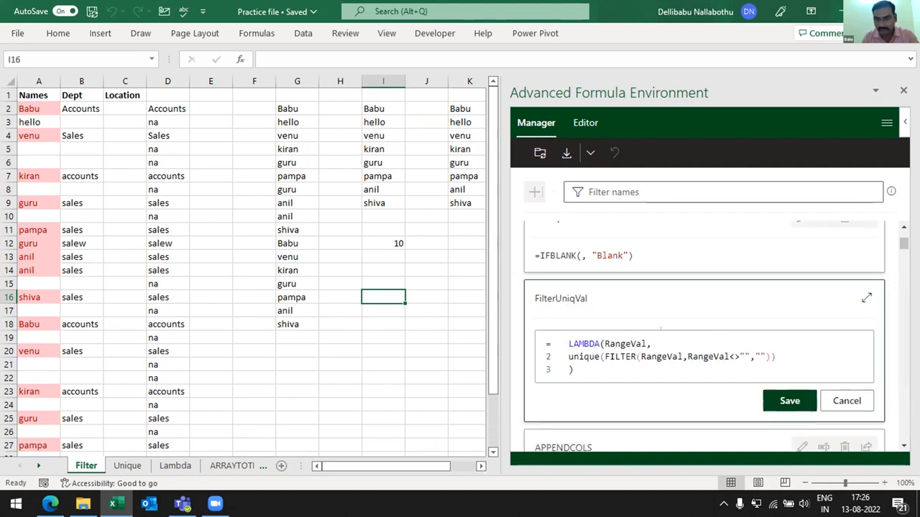
left_click(866, 297)
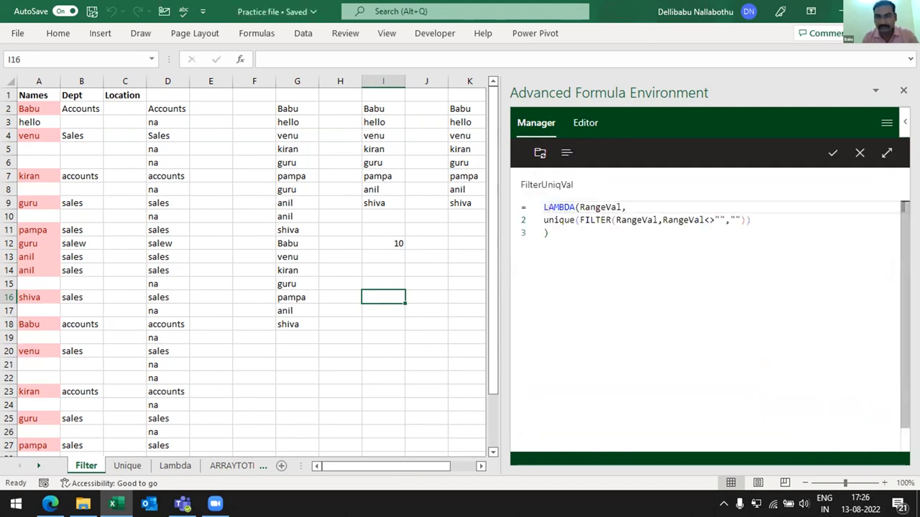
left_click_drag(550, 233, 544, 207)
key("ctrl+c")
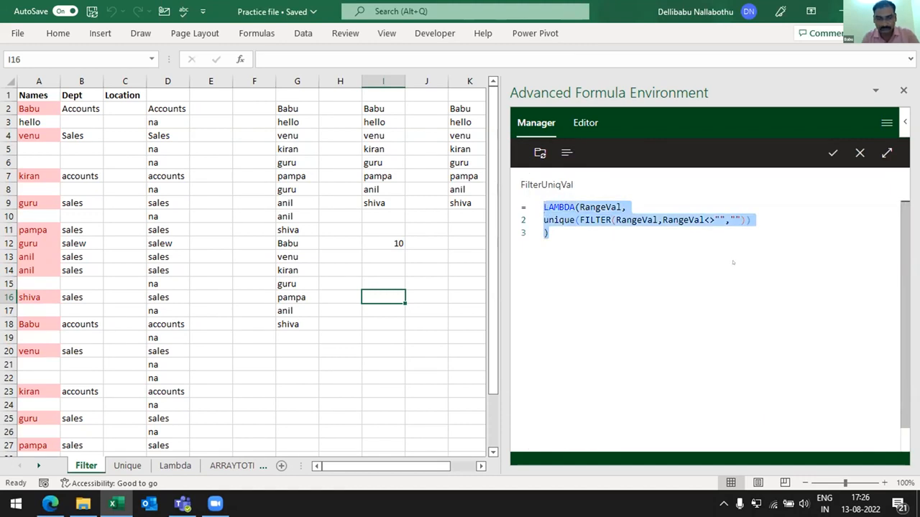
left_click(859, 152)
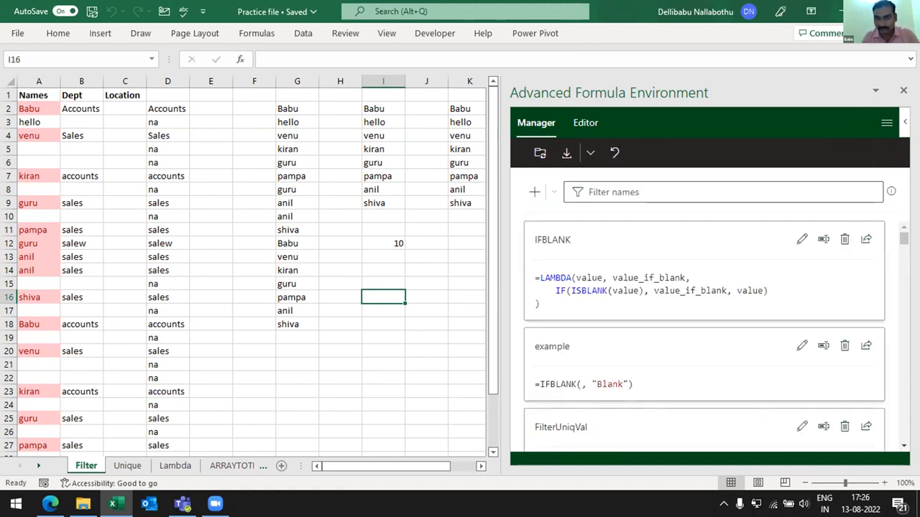
- Create a new named formula in the compact form and name it GetUniqVal
left_click(534, 192)
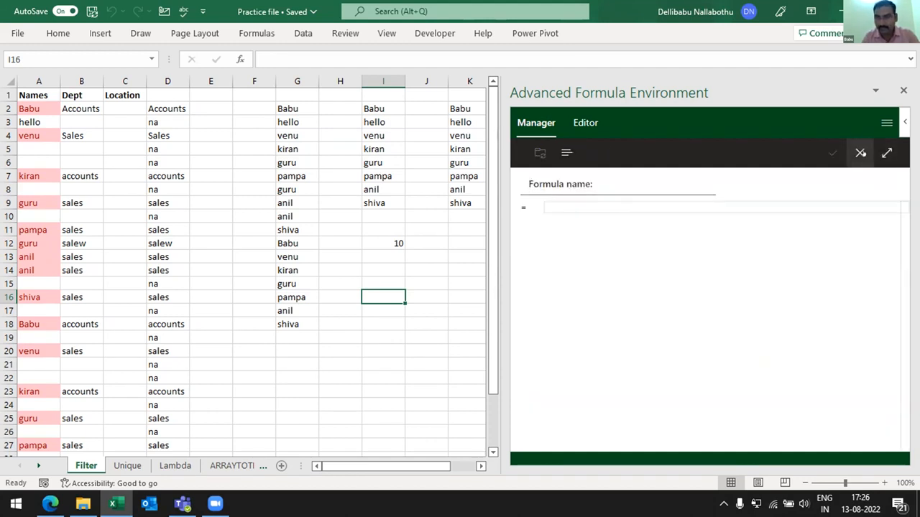
left_click(860, 153)
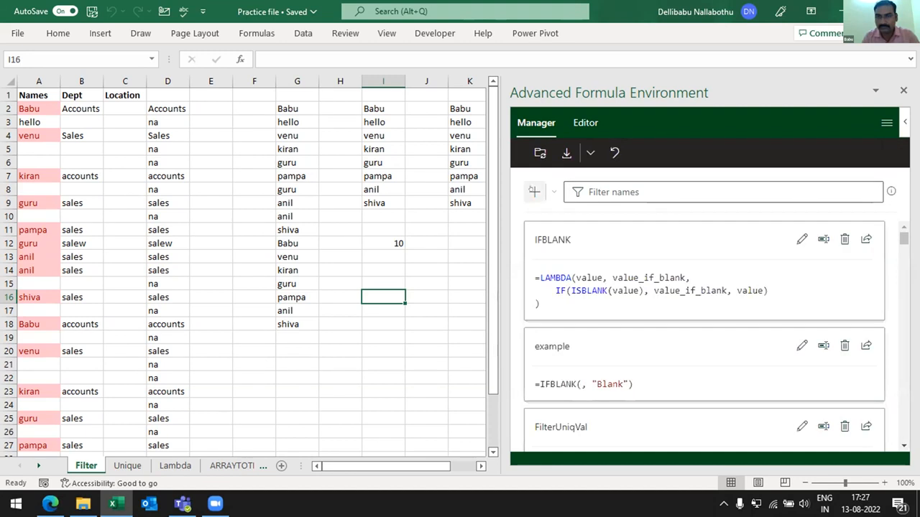
left_click(532, 191)
left_click(886, 153)
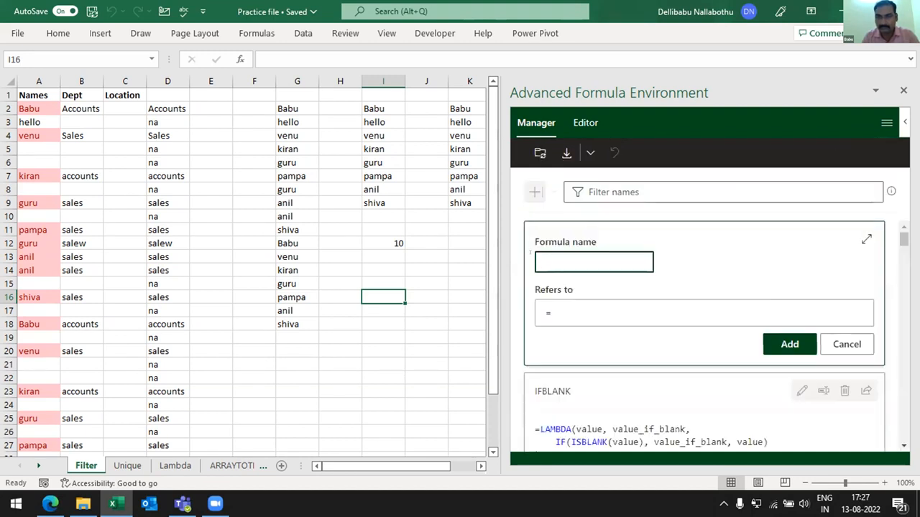
type("Fil")
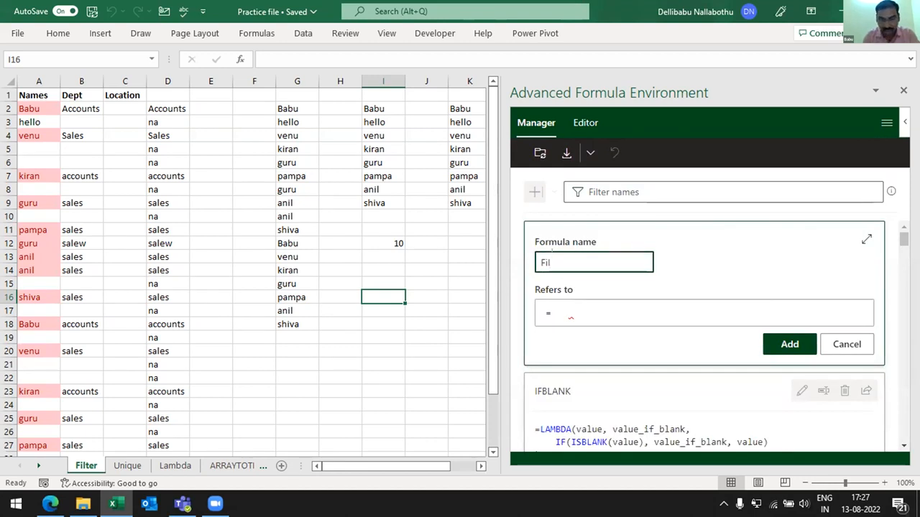
key("BackSpace")
key("BackSpace")
key("BackSpace")
type("Get")
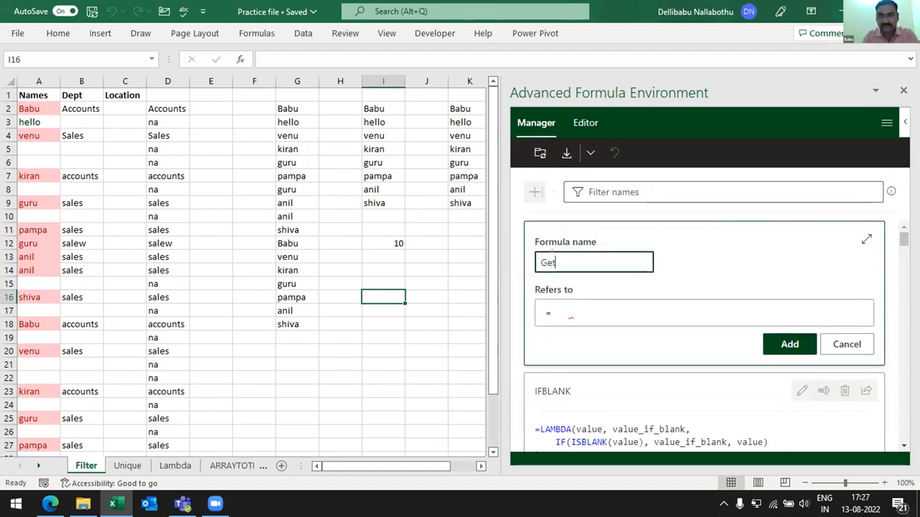
type("Uni")
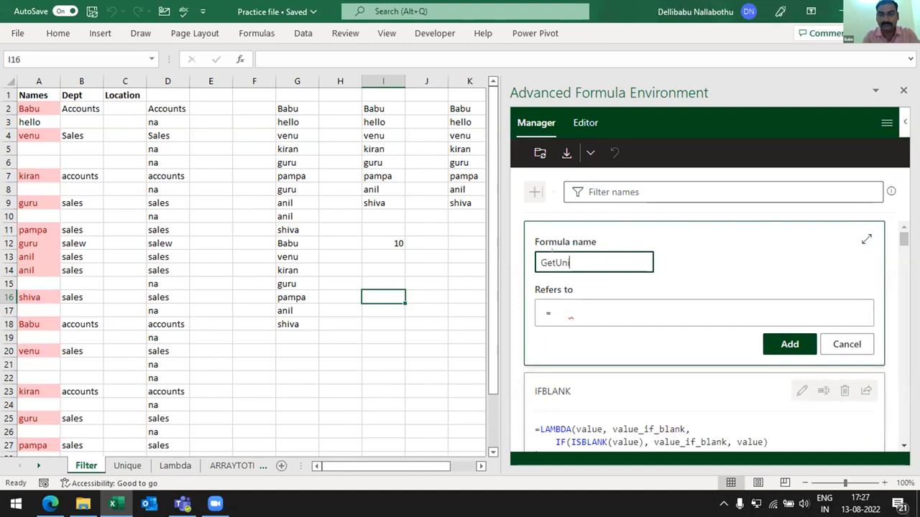
type("qVal")
- Paste the copied LAMBDA(RangeVal, unique(FILTER(RangeVal,RangeVal<>"",""))) as the GetUniqVal definition, add it and sync the names
left_click(569, 314)
key("ctrl+v")
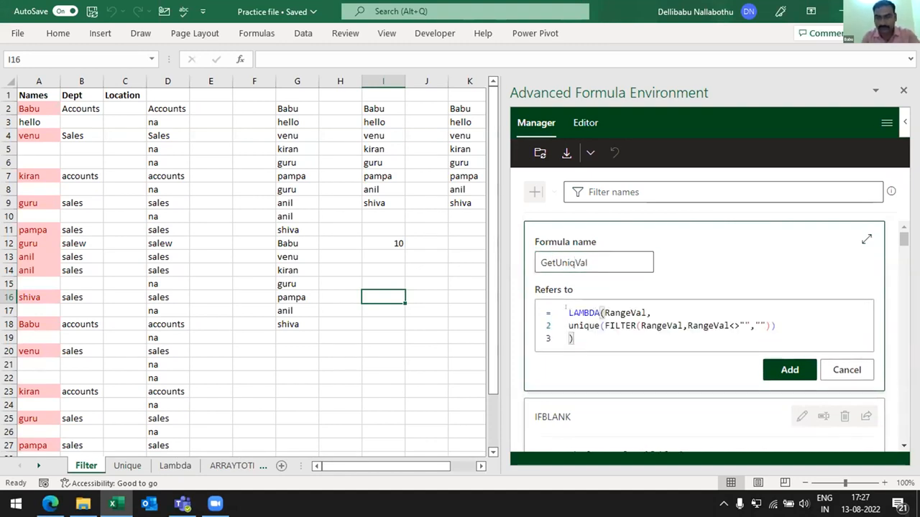
left_click(766, 371)
left_click(532, 153)
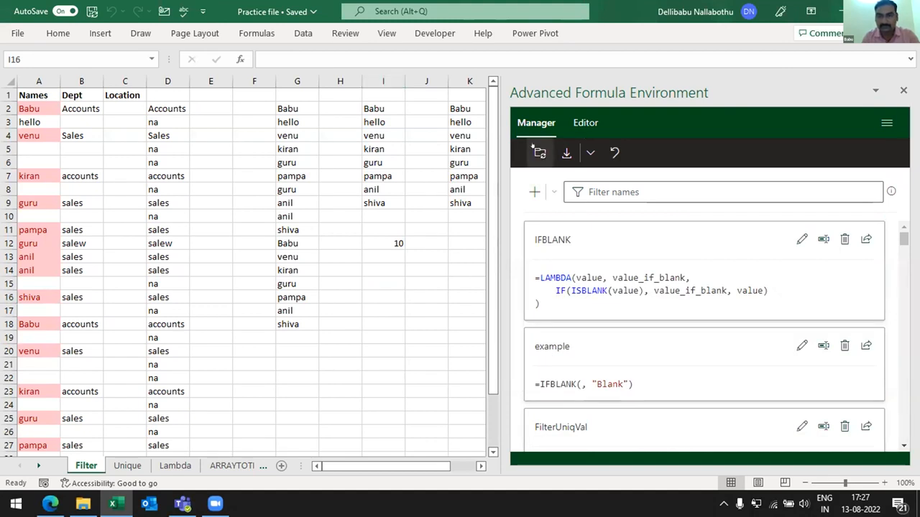
left_click(538, 152)
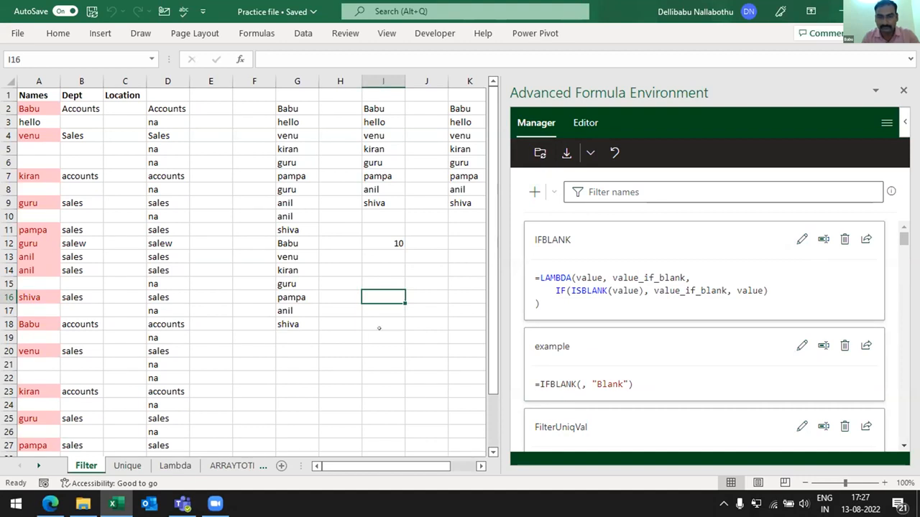
left_click(369, 264)
type("=ge")
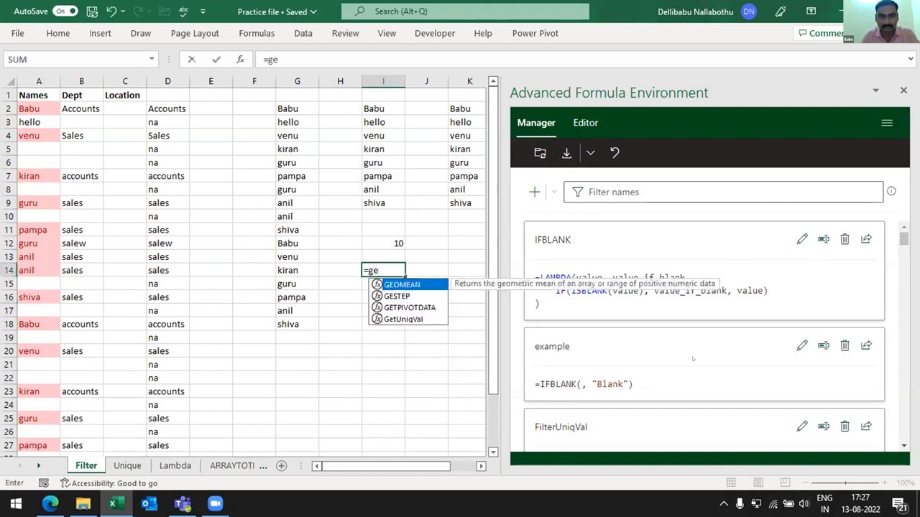
key("Down")
key("Down")
key("Down")
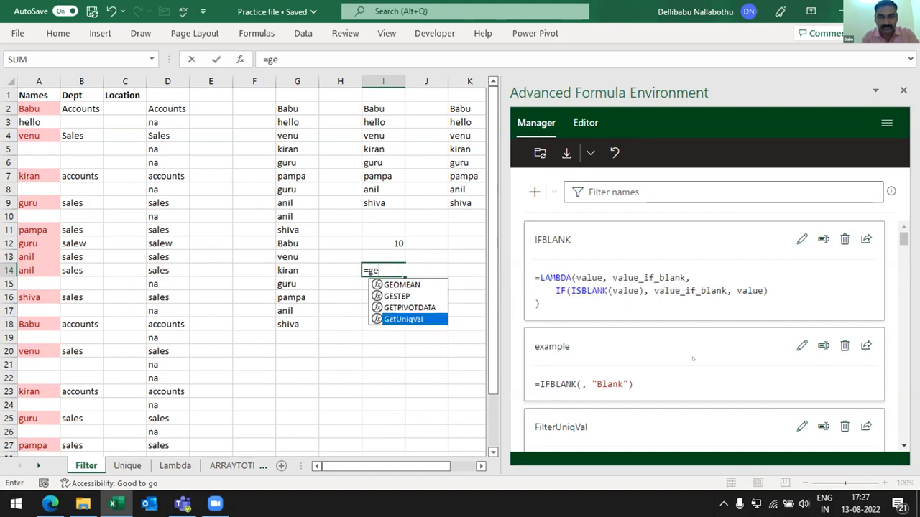
key("Tab")
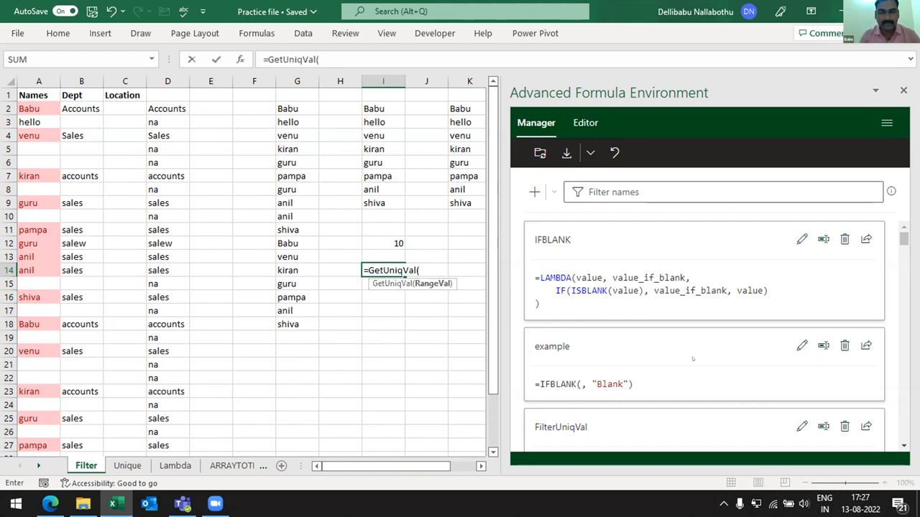
key("Escape")
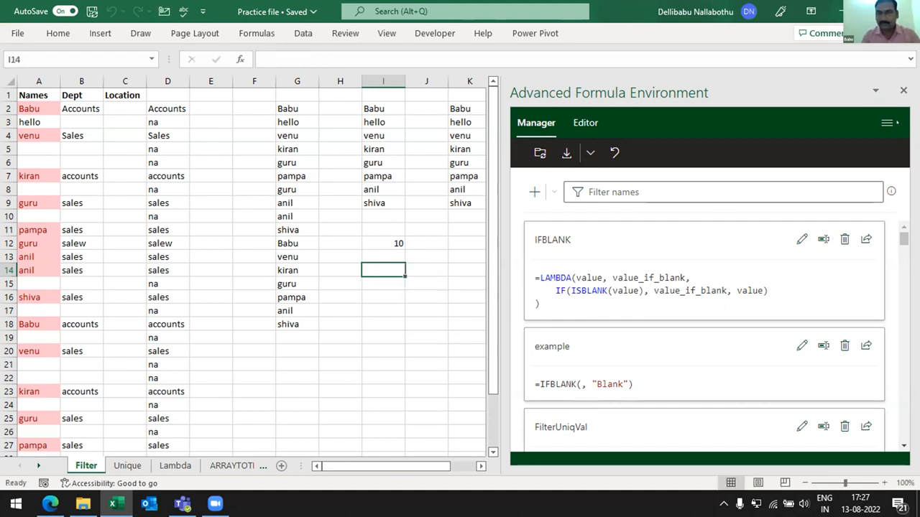
- Close the Advanced Formula Environment and insert seven blank columns at column F
left_click(903, 89)
left_click(254, 81)
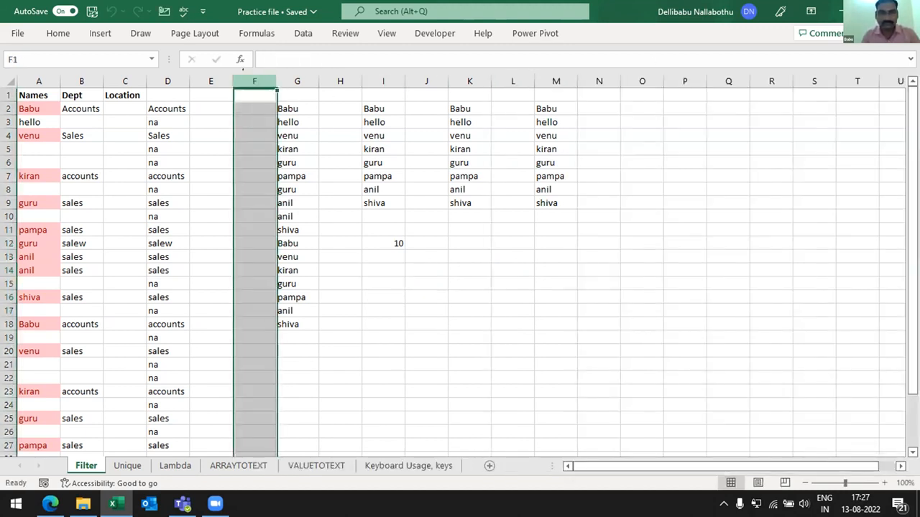
key("ctrl+shift+plus")
key("ctrl+shift+plus")
key("ctrl+shift+plus")
key("ctrl+shift+plus")
key("ctrl+shift+plus")
key("ctrl+shift+plus")
key("ctrl+shift+plus")
- Enter =GetUniqVal(A2:A32) in G3 to list the unique non-blank names from the Names column
key("Down")
key("Down")
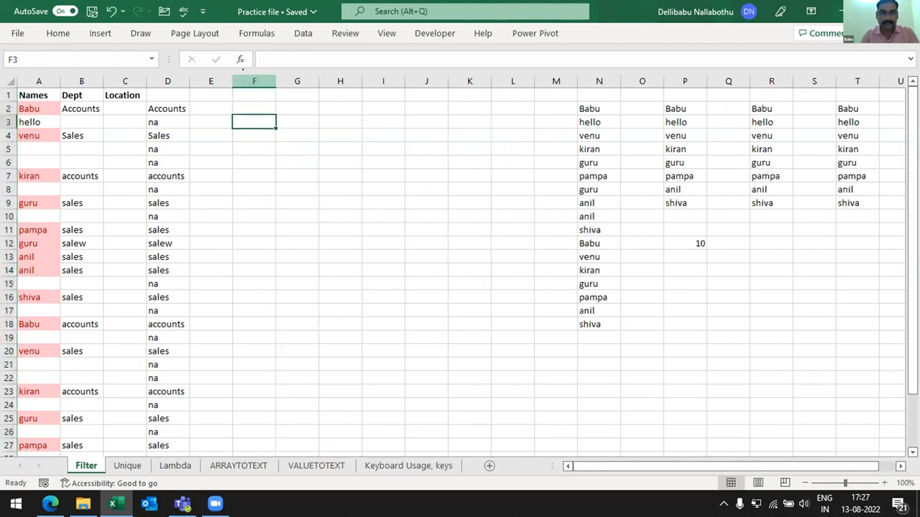
key("Right")
type("=ge")
key("Down")
key("Down")
key("Down")
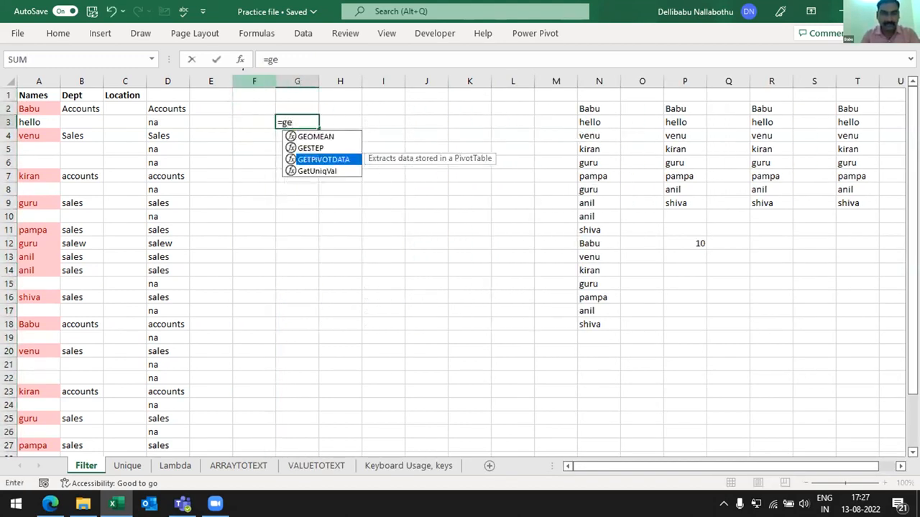
key("Tab")
key("Left")
key("Left")
key("Left")
key("Left")
key("Left")
key("Left")
key("Up")
key("shift+Down")
key("shift+Down")
key("shift+Down")
key("shift+Down")
key("shift+Down")
key("shift+Down")
key("shift+Down")
key("shift+Down")
key("shift+Down")
key("shift+Down")
key("shift+Down")
key("shift+Down")
key("shift+Down")
key("shift+Down")
key("shift+Down")
key("shift+Down")
key("shift+Down")
key("shift+Down")
key("shift+Down")
key("shift+Down")
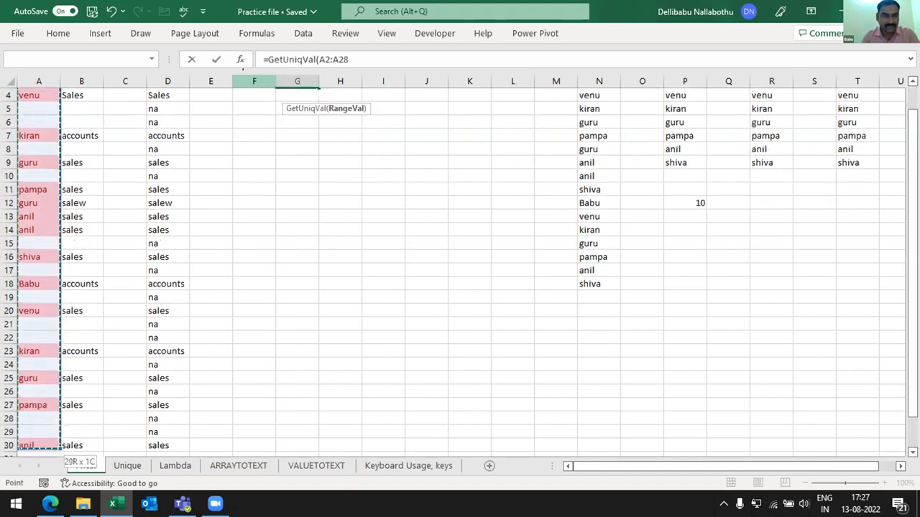
key("shift+Up")
key("shift+Up")
key("shift+Up")
key("shift+Up")
key("shift+Up")
key("shift+Up")
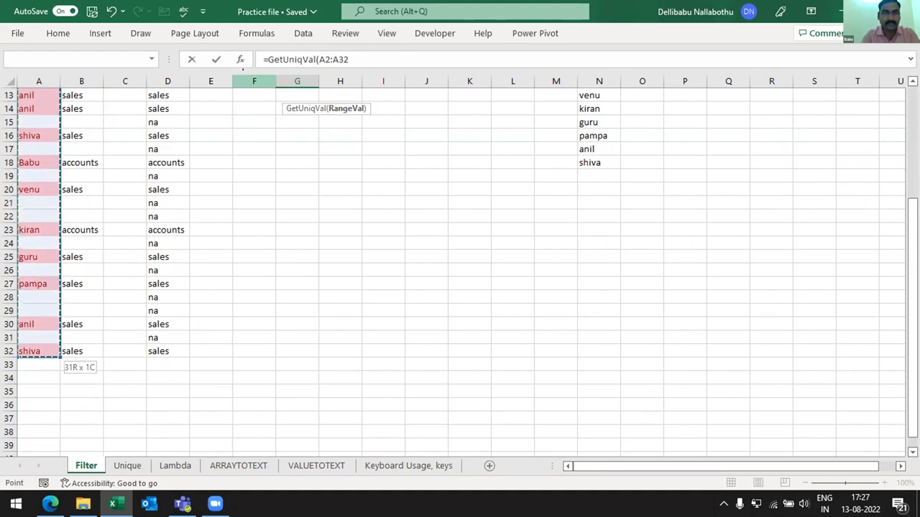
type(")")
key("ctrl+Return")
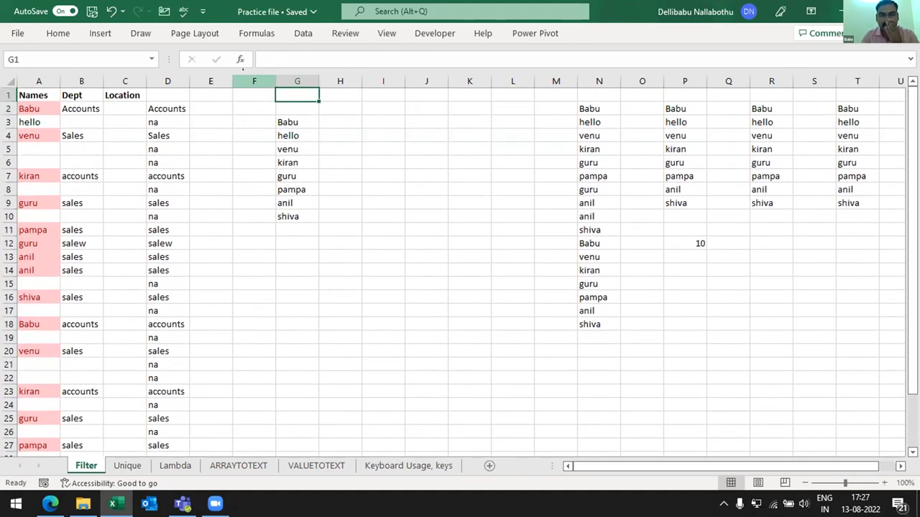
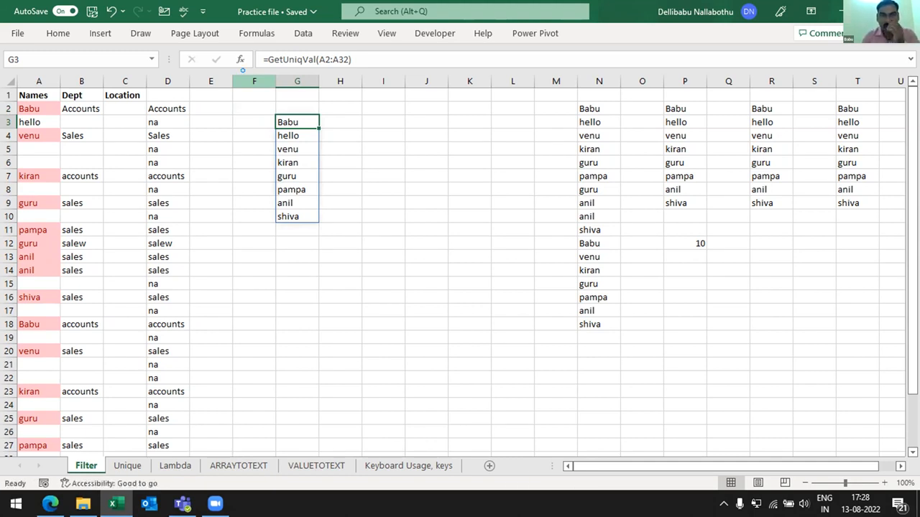
- Examine the cells of the GetUniqVal results in column G and the formula behind them
left_click(392, 174)
key("ctrl+n")
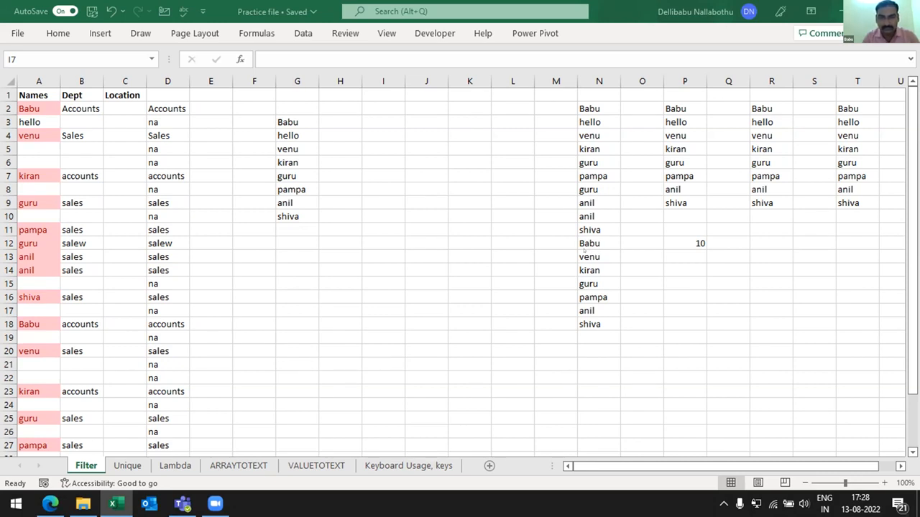
left_click(410, 285)
left_click(285, 230)
key("Up")
key("Up")
key("Up")
key("Up")
key("Up")
key("Up")
key("Up")
key("Up")
key("Up")
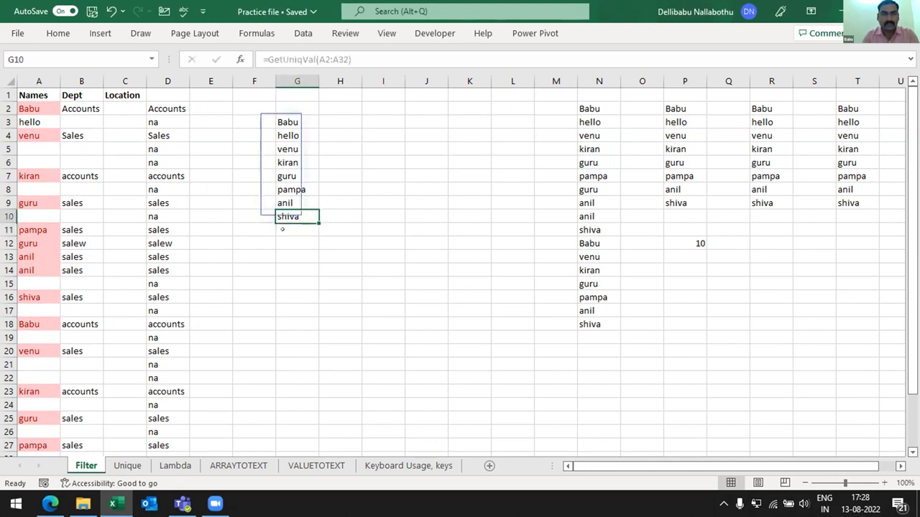
key("Down")
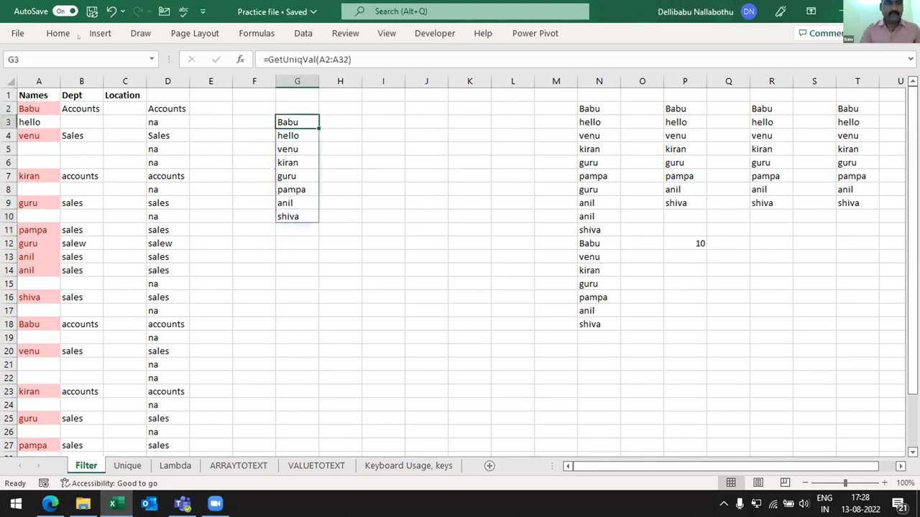
left_click(57, 33)
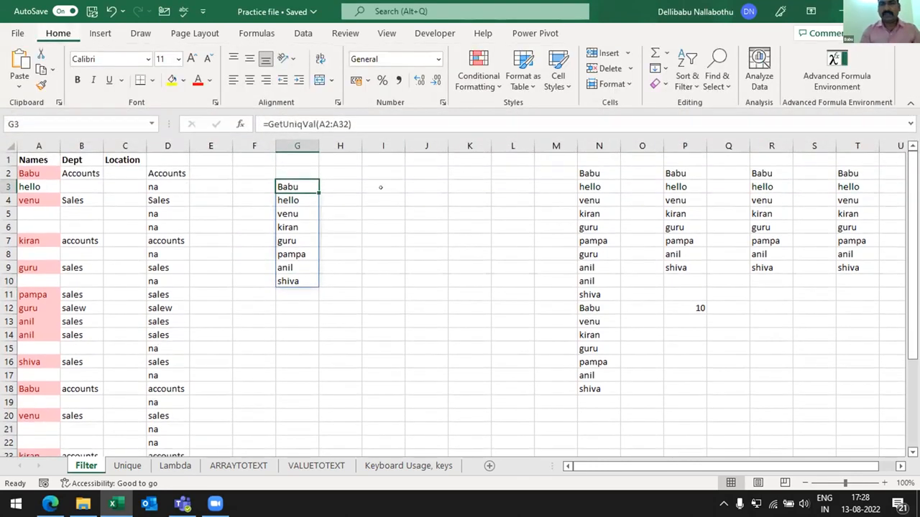
left_click(381, 188)
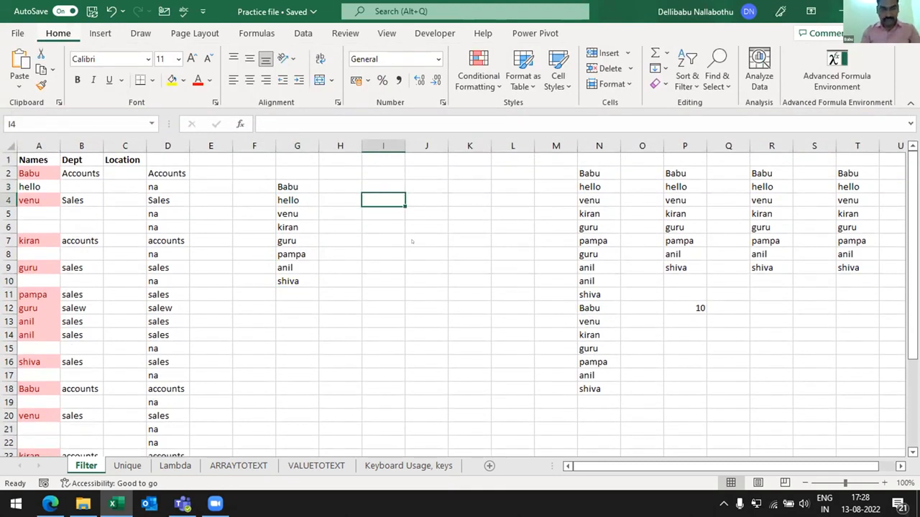
- Open the github text file in the 13th Session folder and copy the techcommunity.microsoft.com article link on announcing LAMBDAs
key("super+d")
double_click(78, 414)
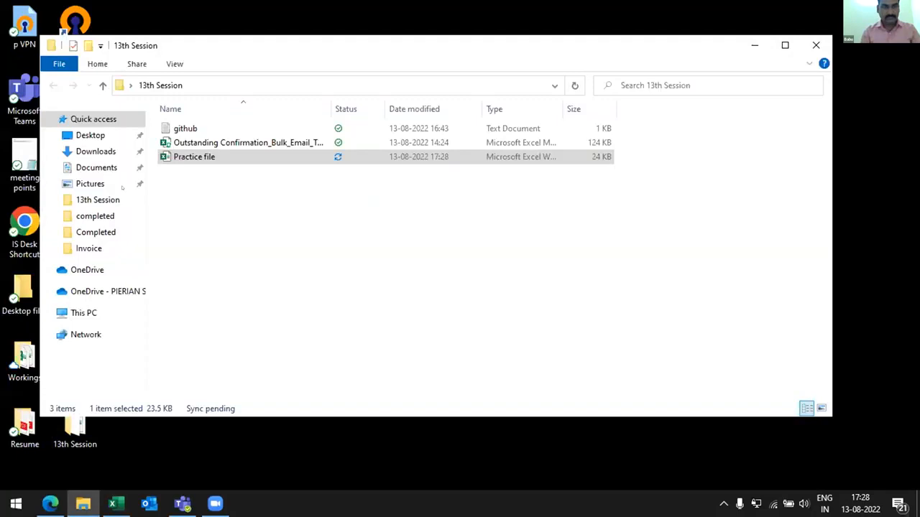
double_click(215, 128)
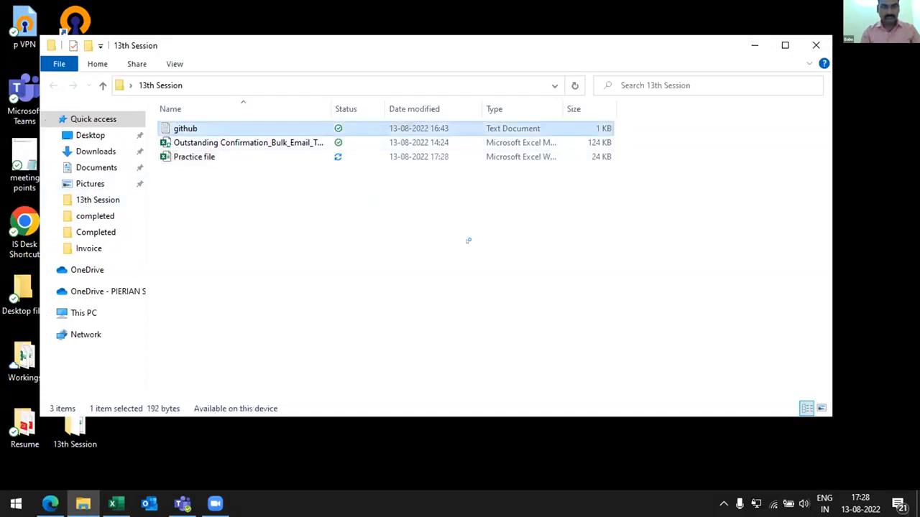
left_click_drag(555, 249, 262, 207)
key("ctrl+c")
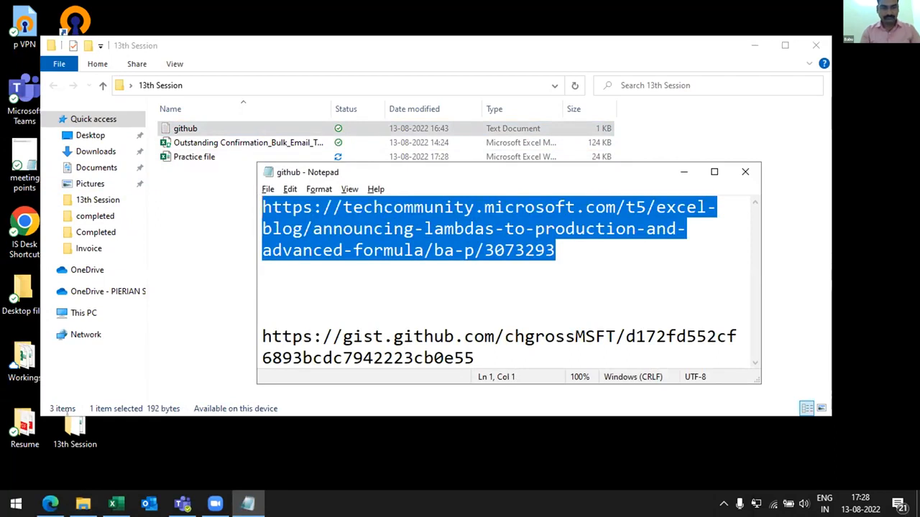
left_click(283, 457)
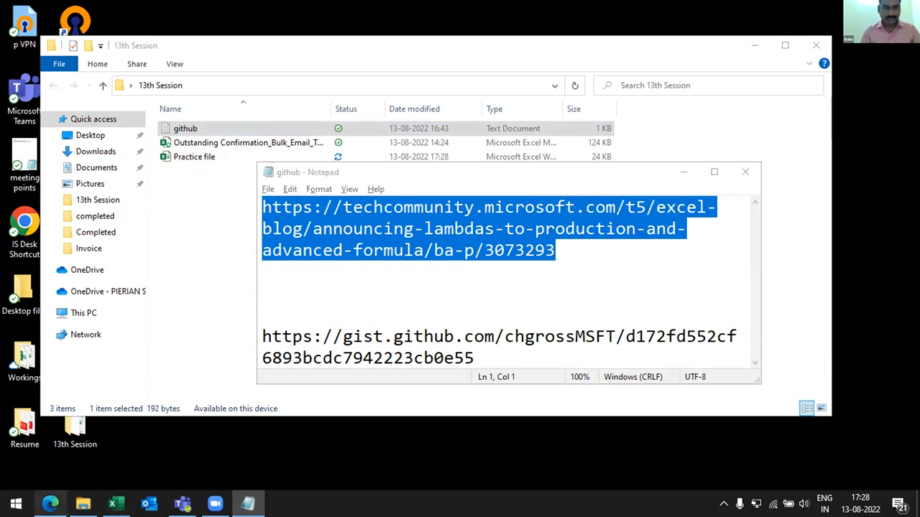
- Switch to Edge, load the copied techcommunity article link in the LAMBDA_Examples tab, and close the YouTube tab
left_click(50, 503)
key("ctrl+v")
key("Return")
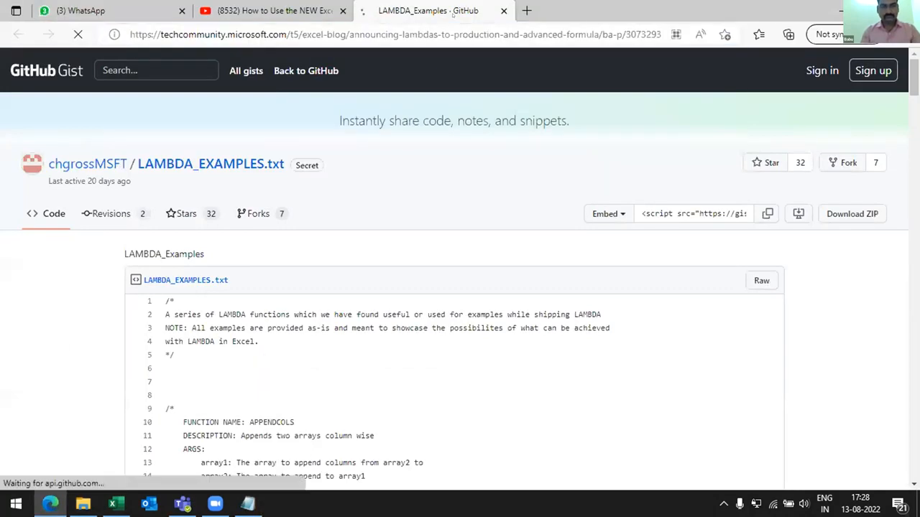
left_click(342, 10)
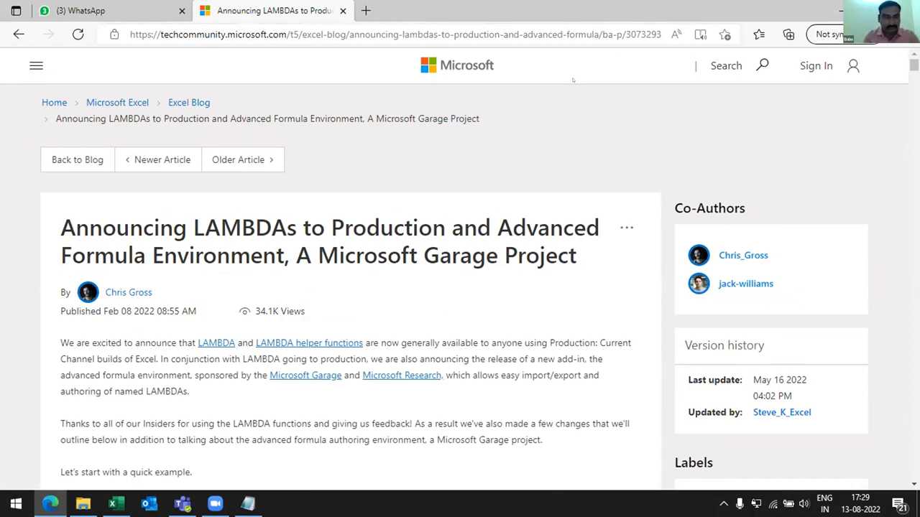
- Read through the Announcing LAMBDAs article, covering the IFBLANK example, LAMBDA changes, and the Manager and Editor views
scroll(444, 174, "down", 2)
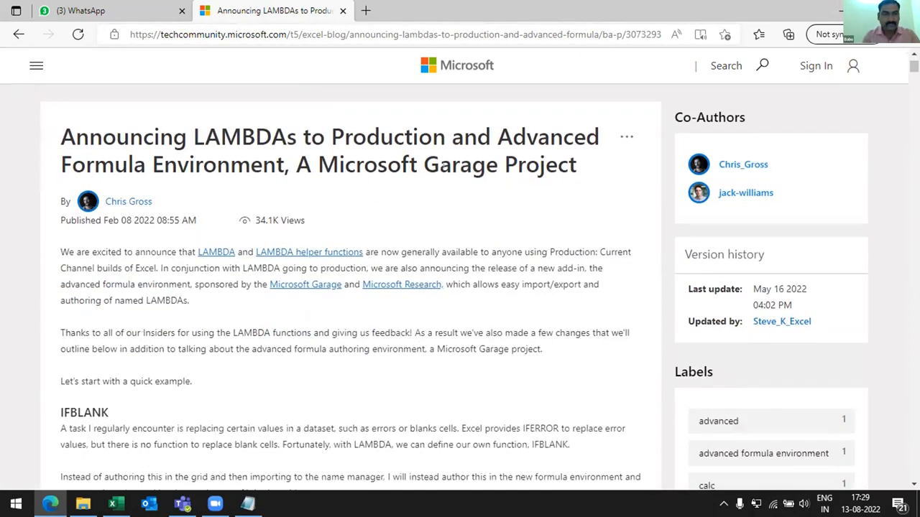
scroll(443, 166, "up", 1)
scroll(444, 166, "up", 1)
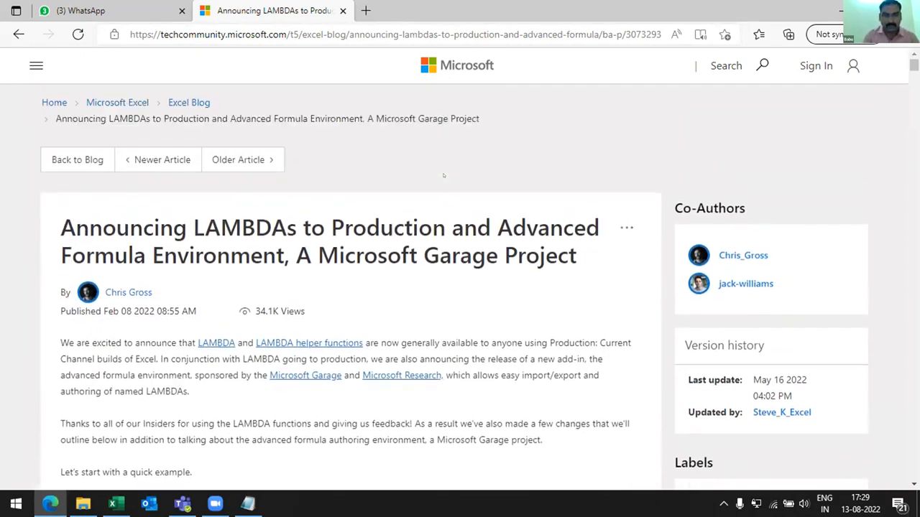
scroll(409, 188, "down", 5)
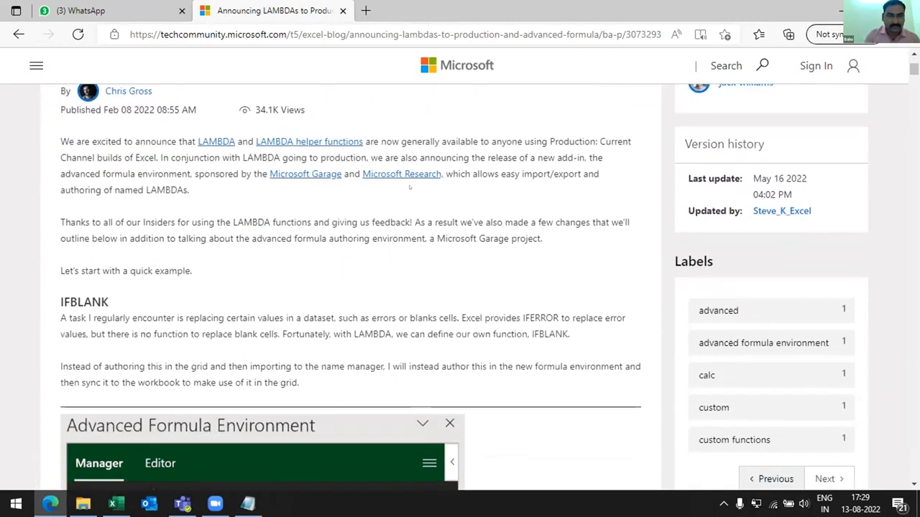
scroll(410, 188, "down", 5)
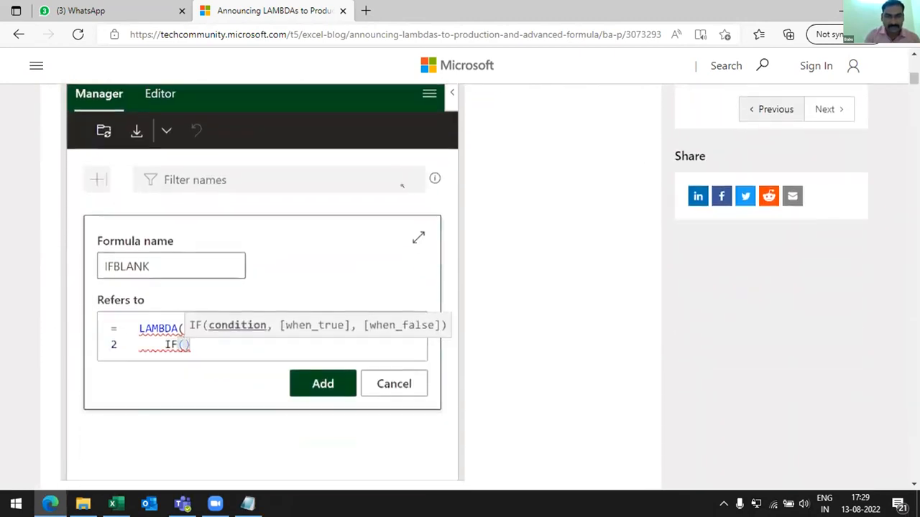
scroll(402, 186, "down", 11)
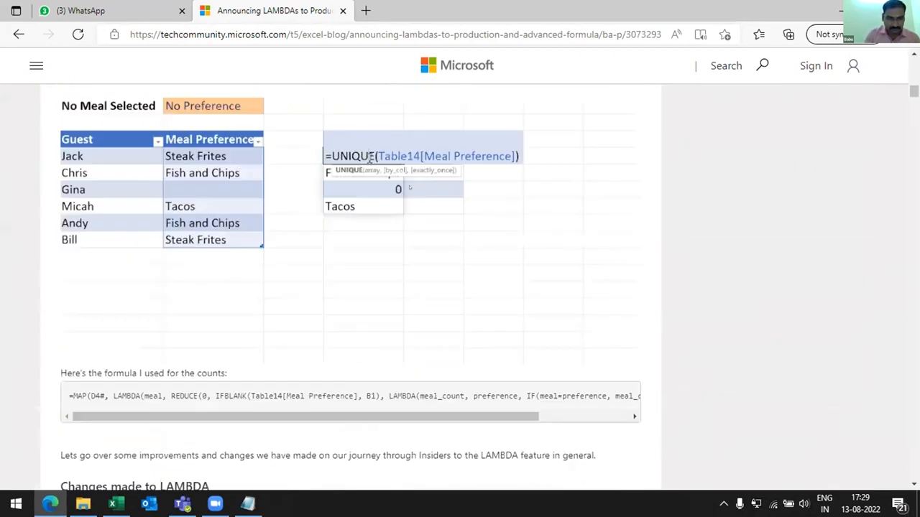
scroll(401, 186, "down", 15)
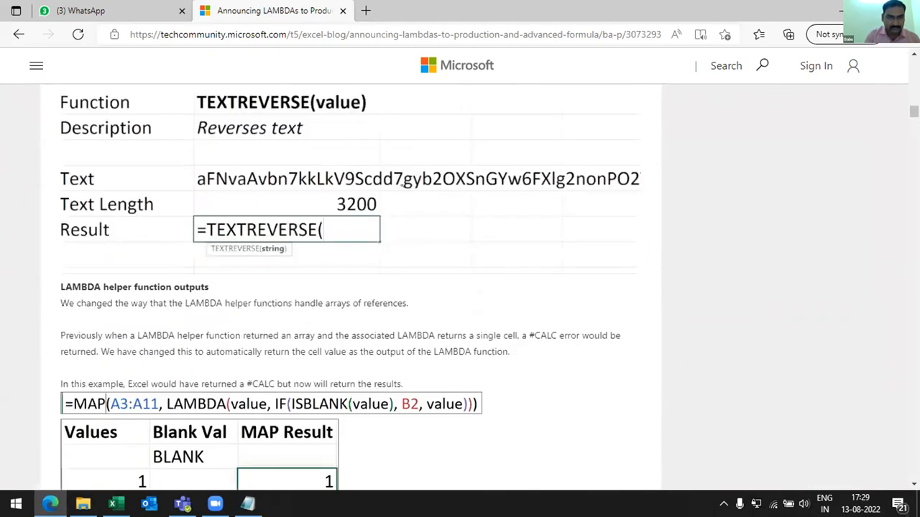
scroll(410, 188, "down", 6)
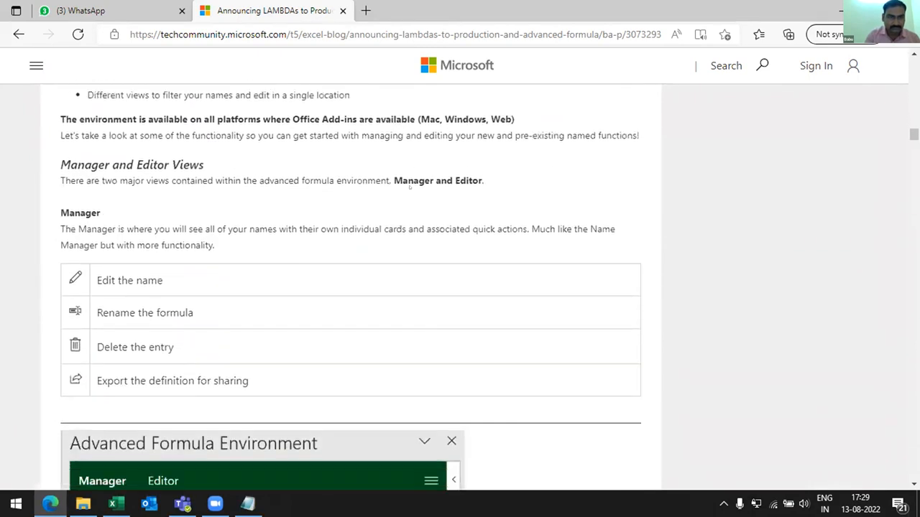
scroll(402, 186, "down", 8)
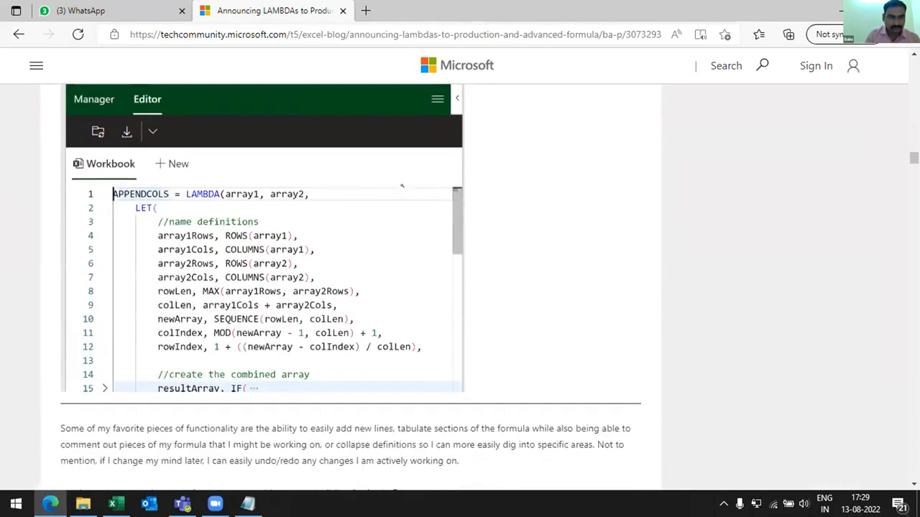
scroll(402, 186, "down", 8)
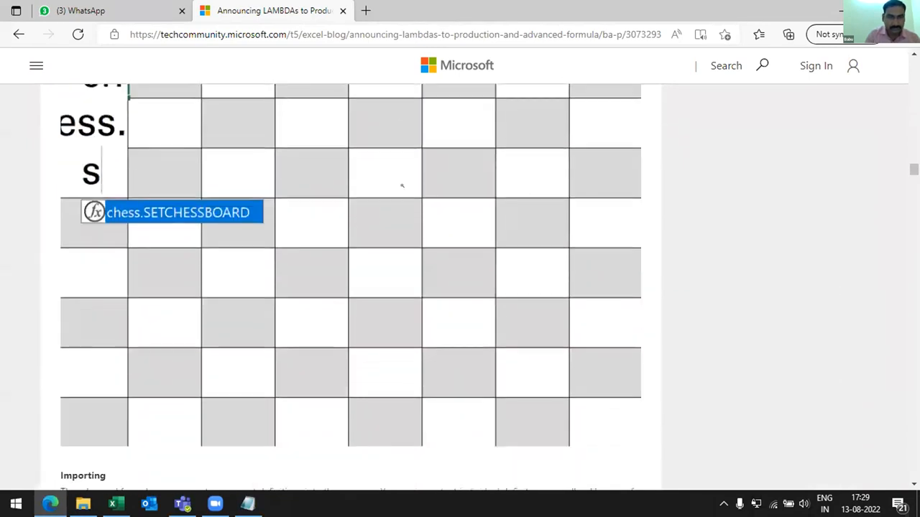
- Follow the github repository link in the article's Feedback section and open the repository's examples folder
scroll(401, 186, "down", 8)
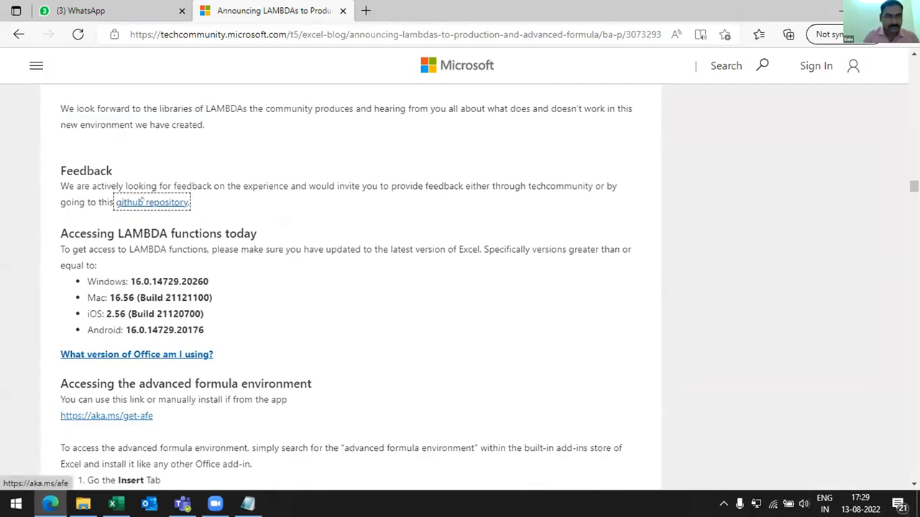
left_click(144, 204)
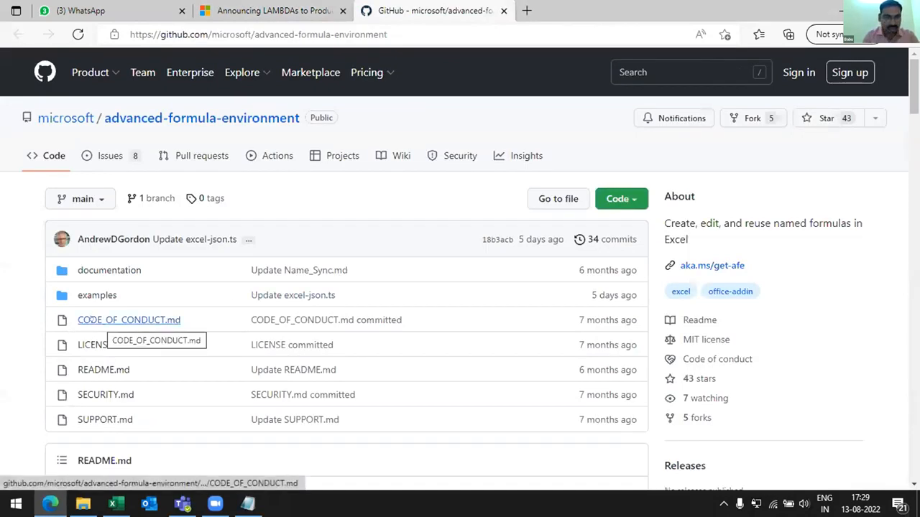
left_click(94, 296)
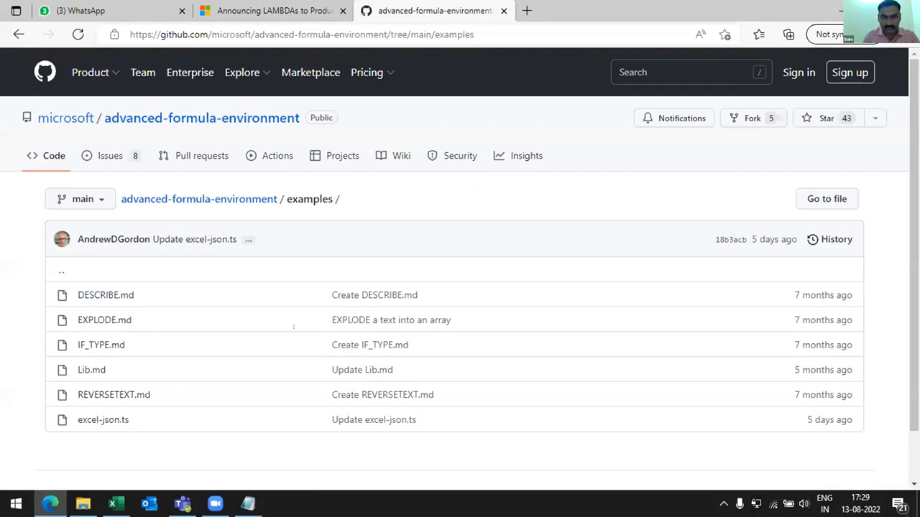
- Copy the gist.github.com link from the github text file, open it in a new browser tab and review the LAMBDA examples
key("alt+Tab")
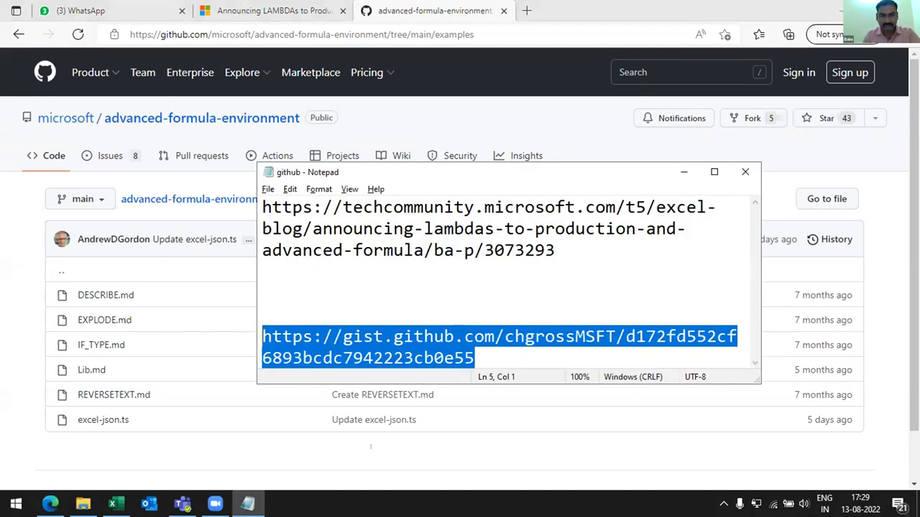
key("alt+Tab")
key("ctrl+t")
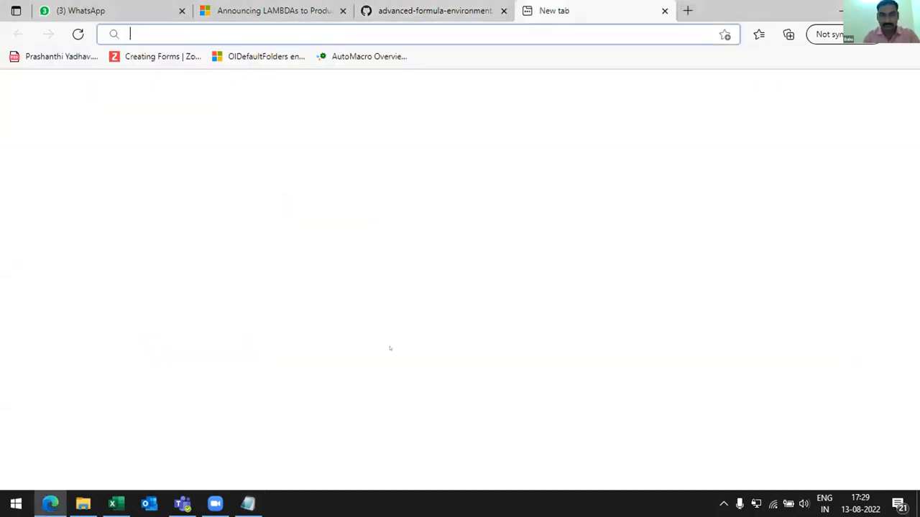
type("https://gist.github.com/chgrossMSFT/d172fd552cf6893bcdc7942223cb0e55")
key("Return")
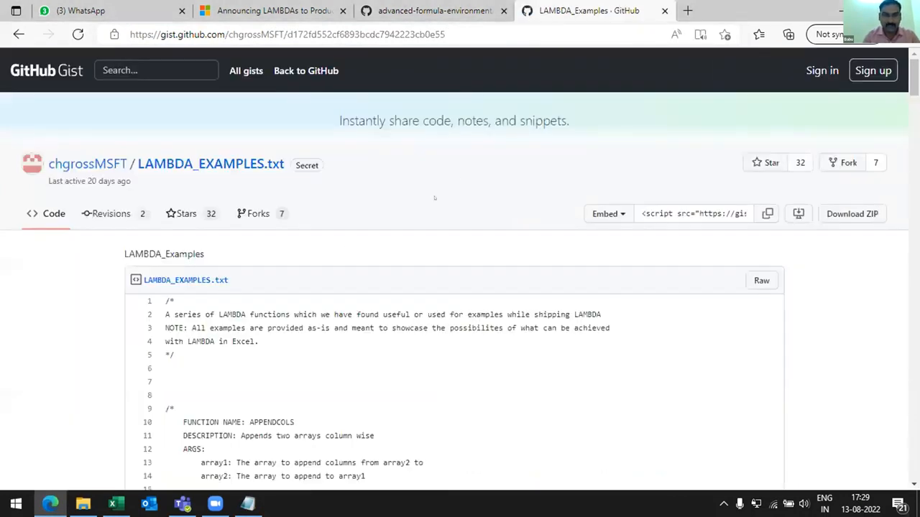
scroll(454, 228, "down", 5)
scroll(434, 197, "down", 6)
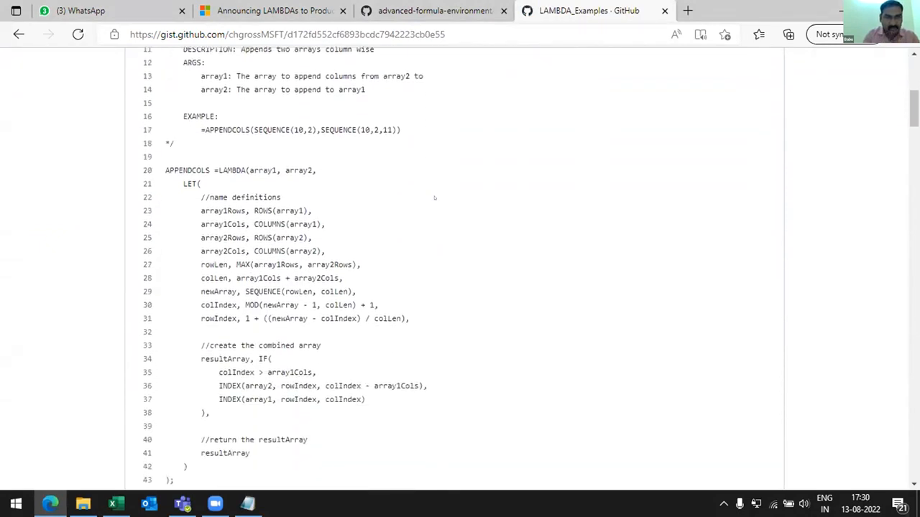
scroll(434, 197, "down", 12)
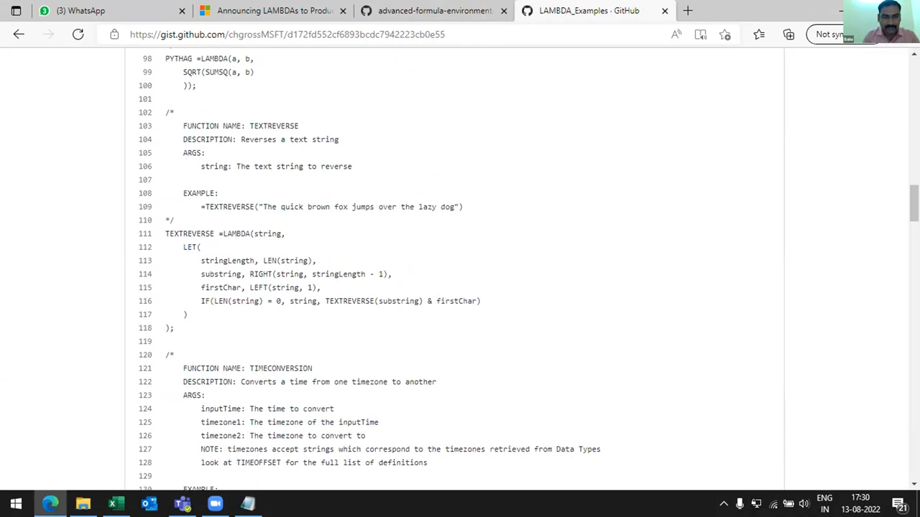
- Return to the Excel workbook and import the formulas from the copied GitHub Gist URL into the Advanced Formula Environment
key("alt+Tab")
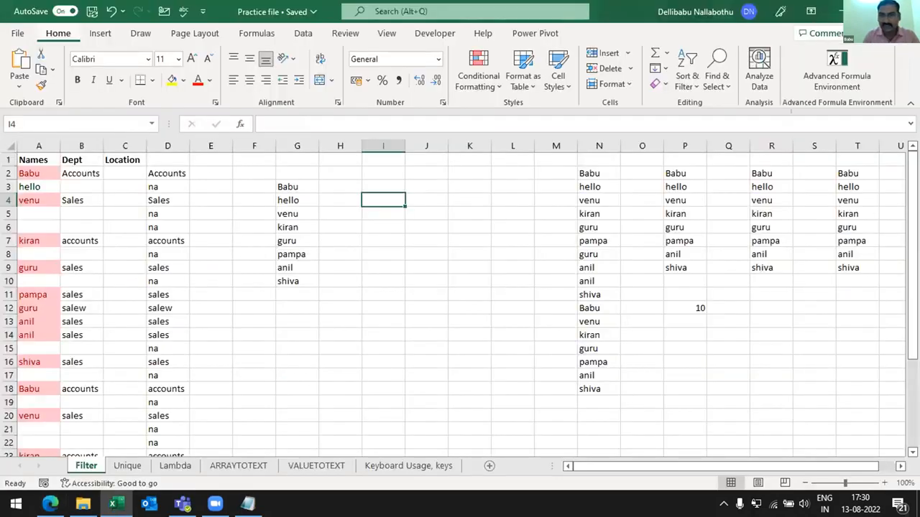
left_click(836, 72)
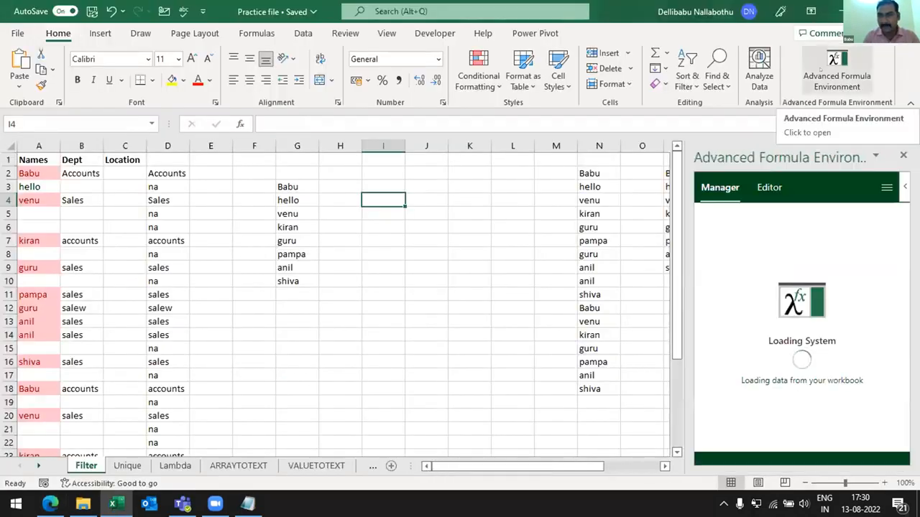
left_click(910, 103)
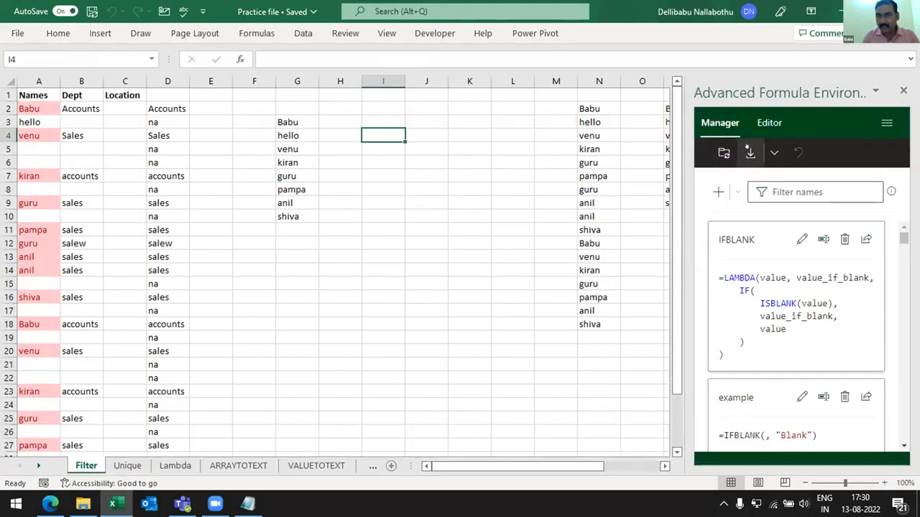
left_click(749, 151)
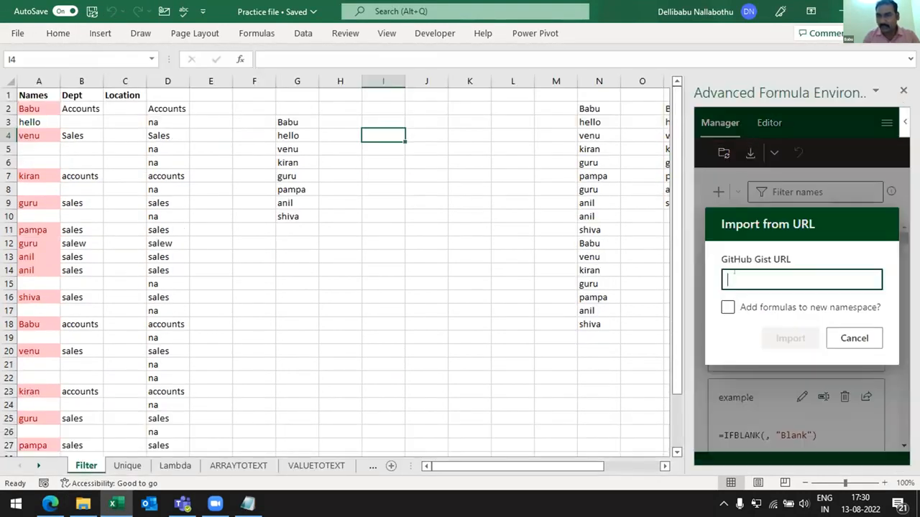
key("ctrl+v")
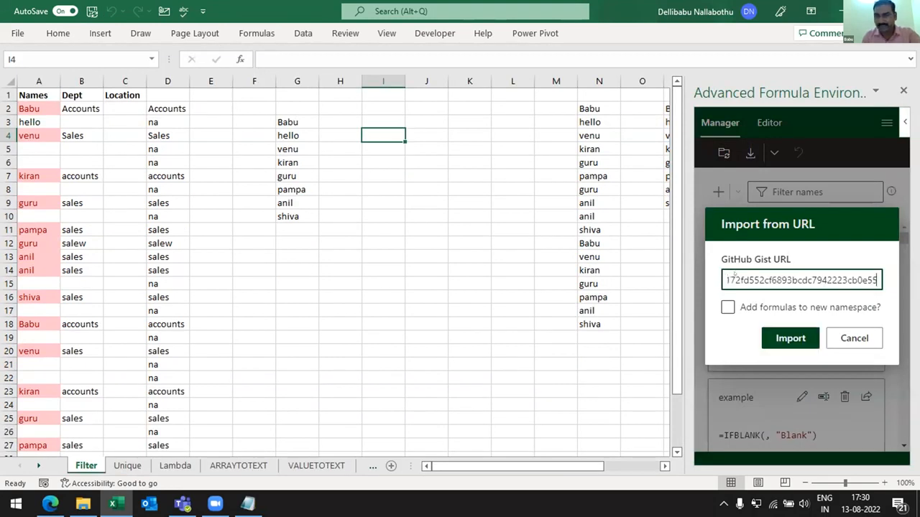
left_click(777, 338)
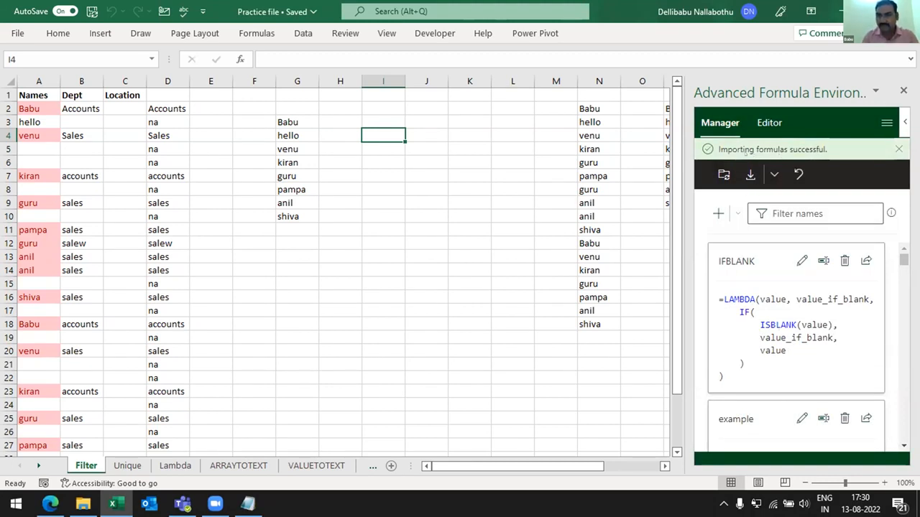
left_click(898, 146)
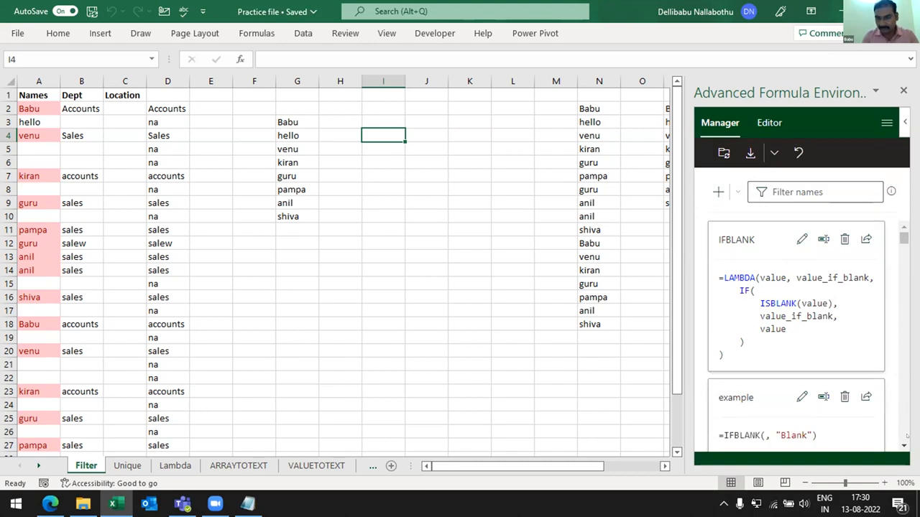
- Look through the imported LAMBDA formulas in the Advanced Formula Environment's list, down to FilterUniqVal
left_click(902, 446)
left_click(903, 446)
left_click(903, 446)
left_click(903, 446)
left_click(903, 446)
left_click(903, 446)
left_click(903, 446)
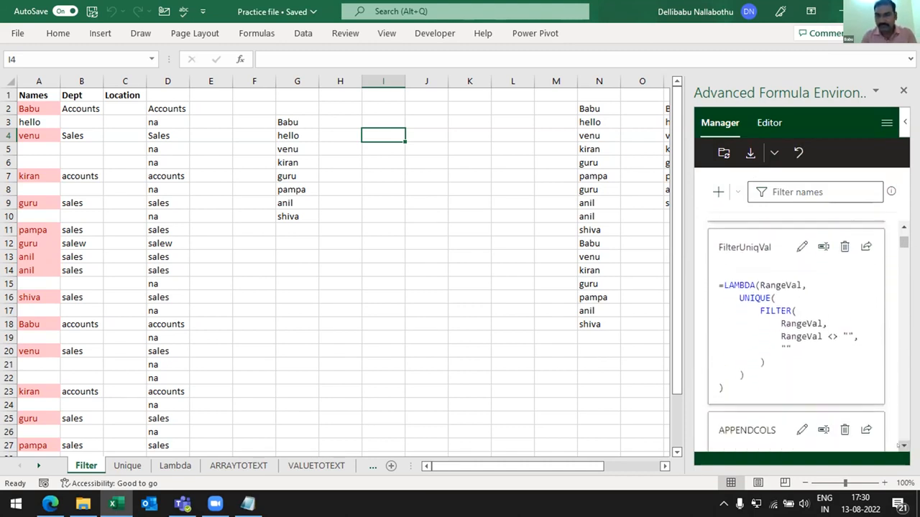
- Switch to the LAMBDA_Examples gist in the browser and review the remaining functions and user comments through the end of the page
key("alt+Tab")
scroll(325, 262, "down", 10)
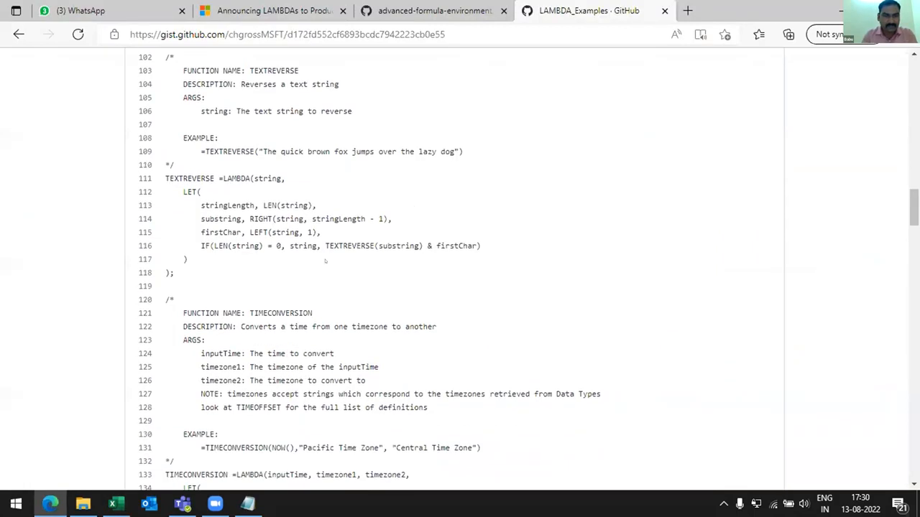
scroll(324, 261, "down", 9)
scroll(325, 262, "down", 13)
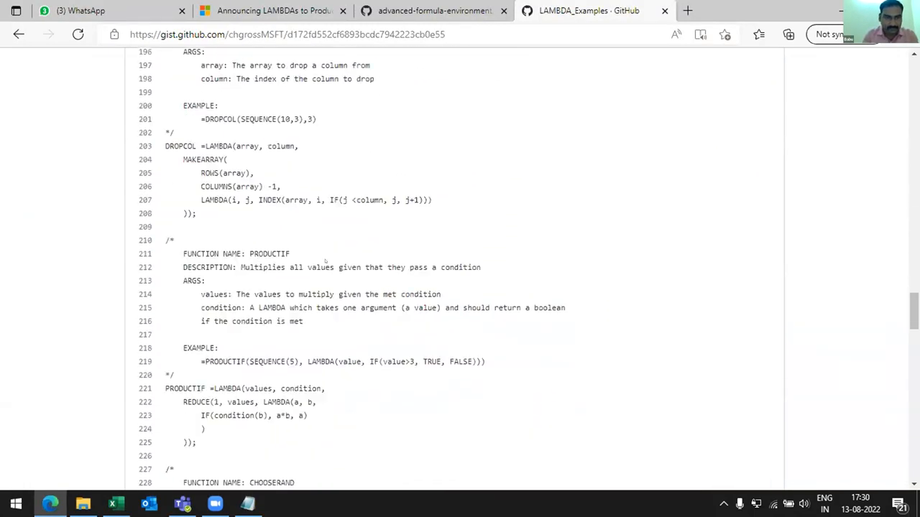
scroll(325, 261, "down", 2)
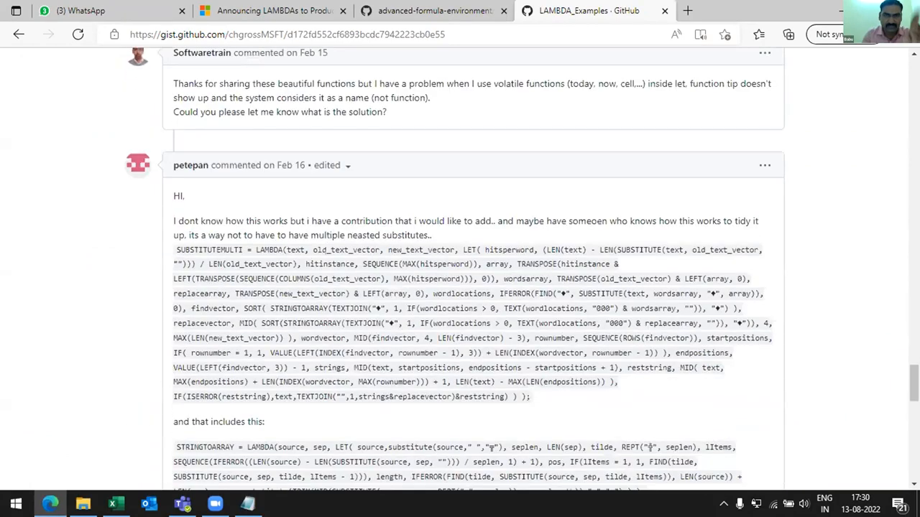
scroll(325, 261, "down", 3)
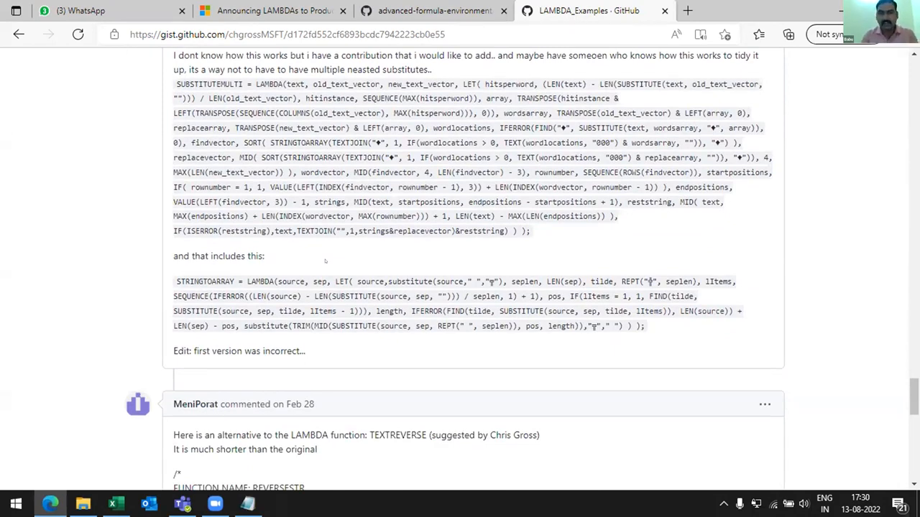
scroll(325, 262, "down", 7)
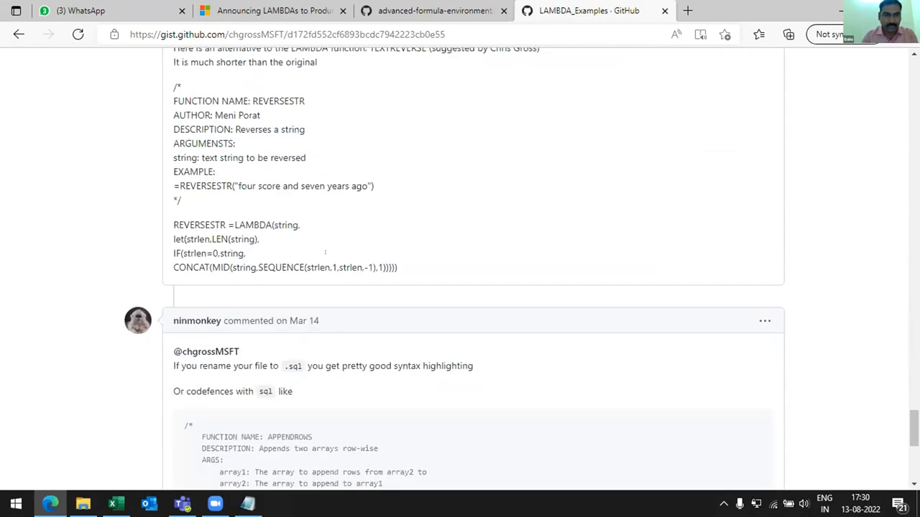
scroll(324, 253, "down", 7)
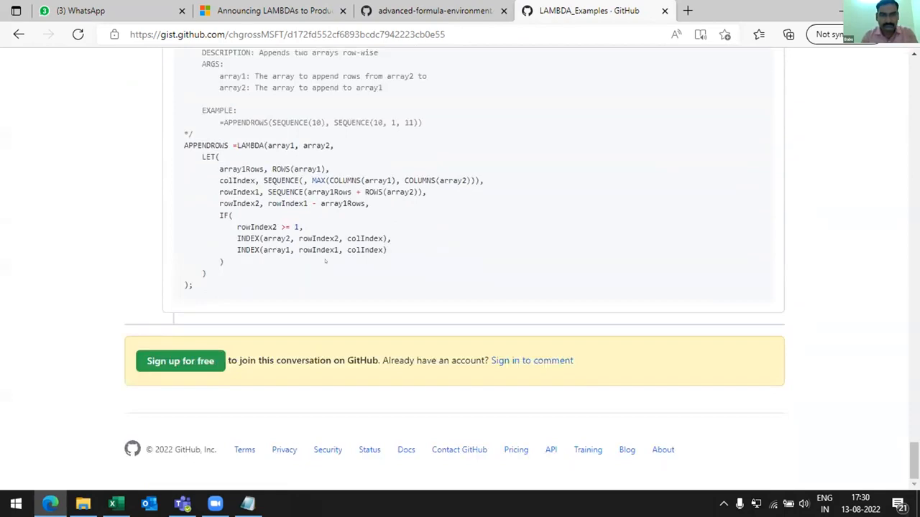
- Return to the Excel workbook, widen the Advanced Formula Environment pane and browse its formulas down to COUNTWORDS
key("alt+Tab")
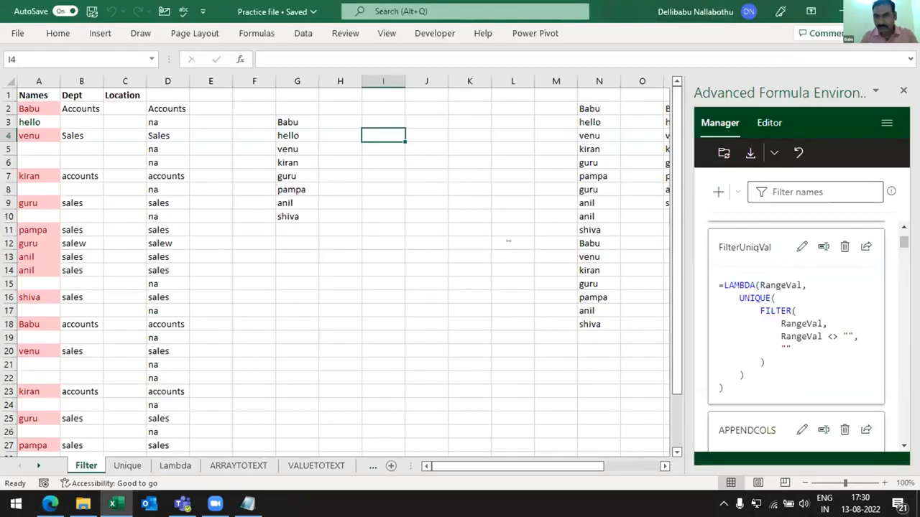
left_click_drag(684, 241, 508, 240)
left_click_drag(904, 243, 906, 328)
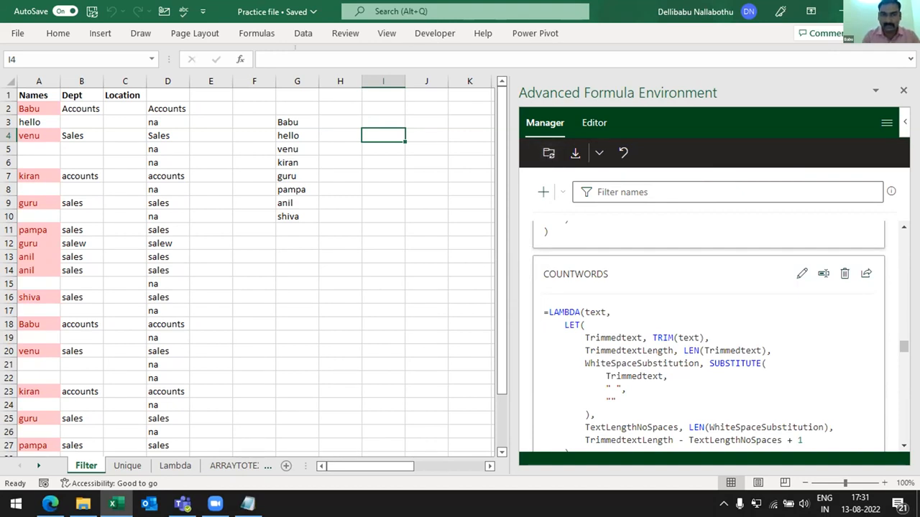
- Check the workbook's Name Manager for the imported LAMBDA functions, then close it
left_click(399, 34)
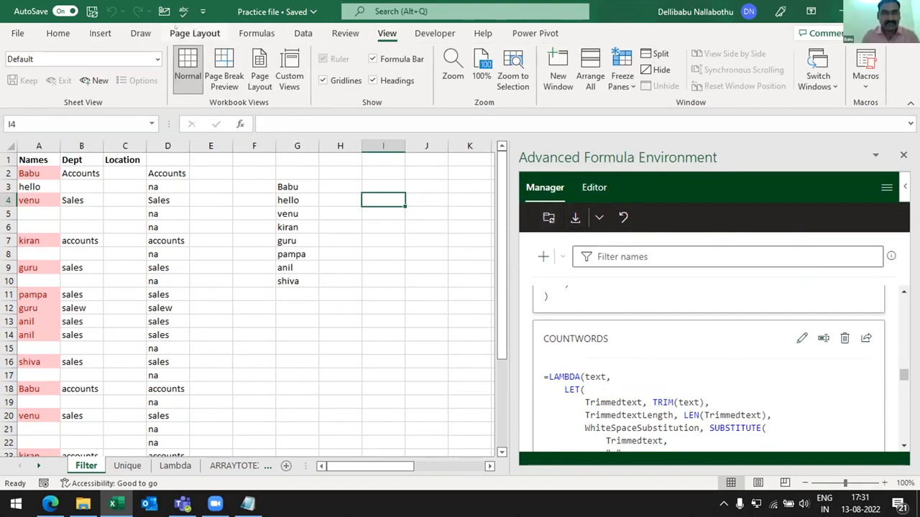
left_click(256, 33)
left_click(397, 75)
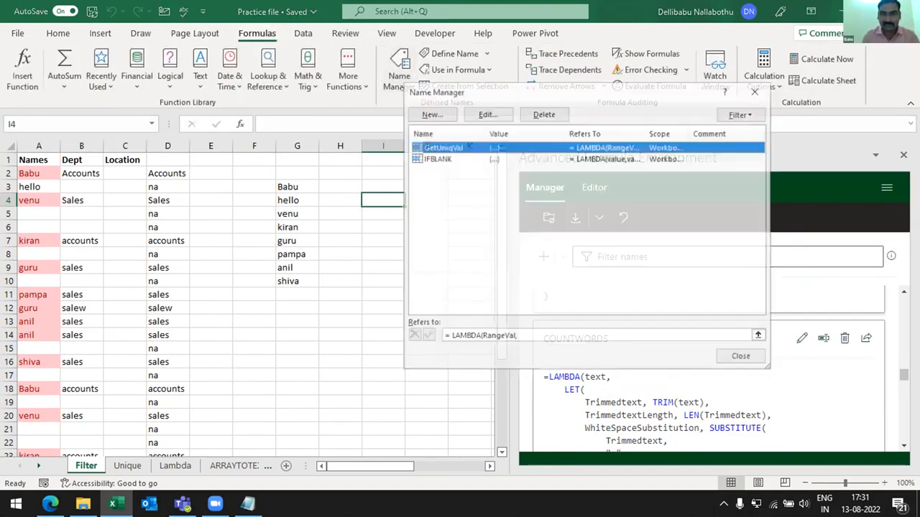
left_click(756, 91)
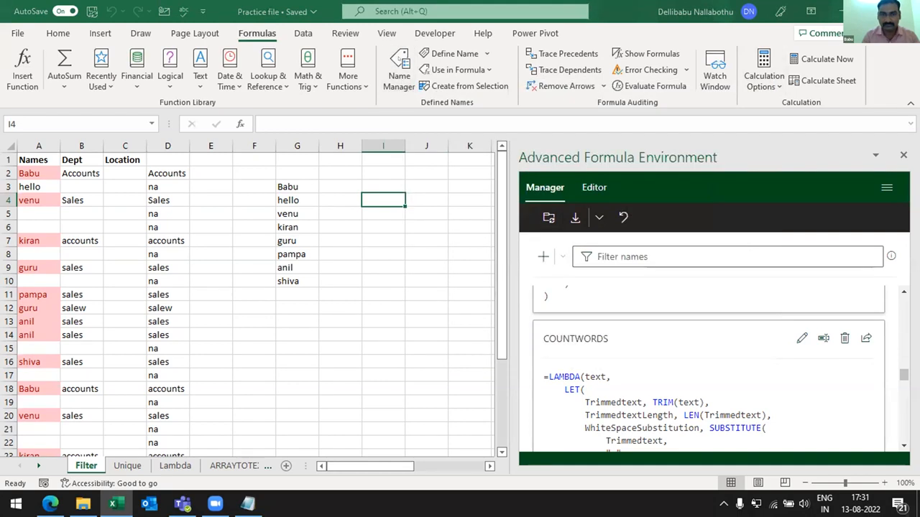
left_click(399, 72)
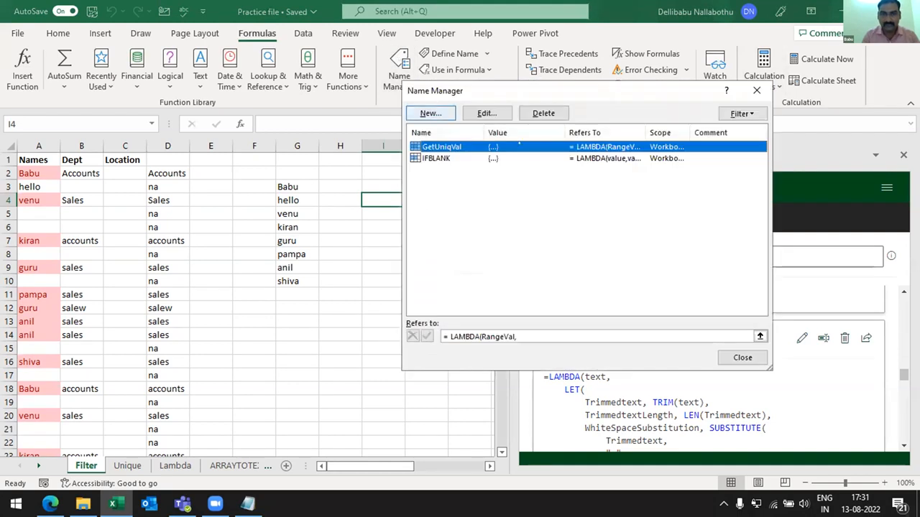
left_click(743, 357)
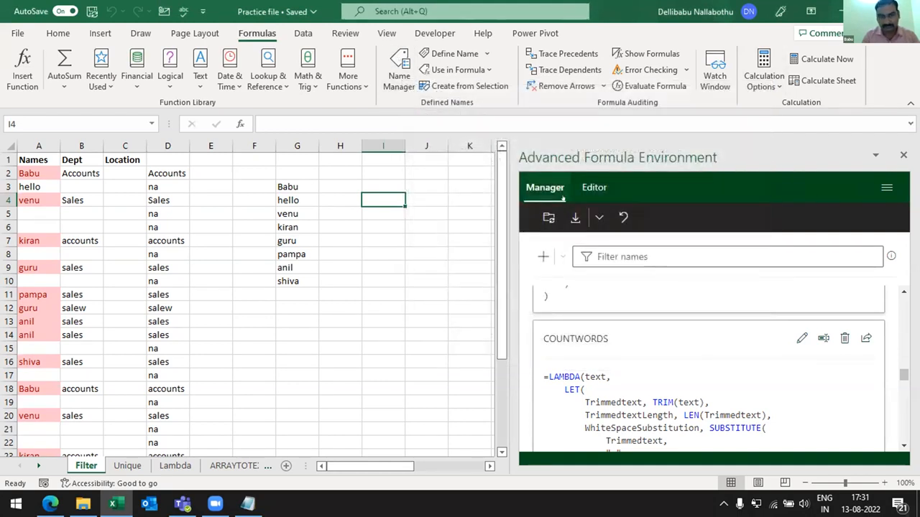
- Close the Practice file workbook
left_click(463, 194)
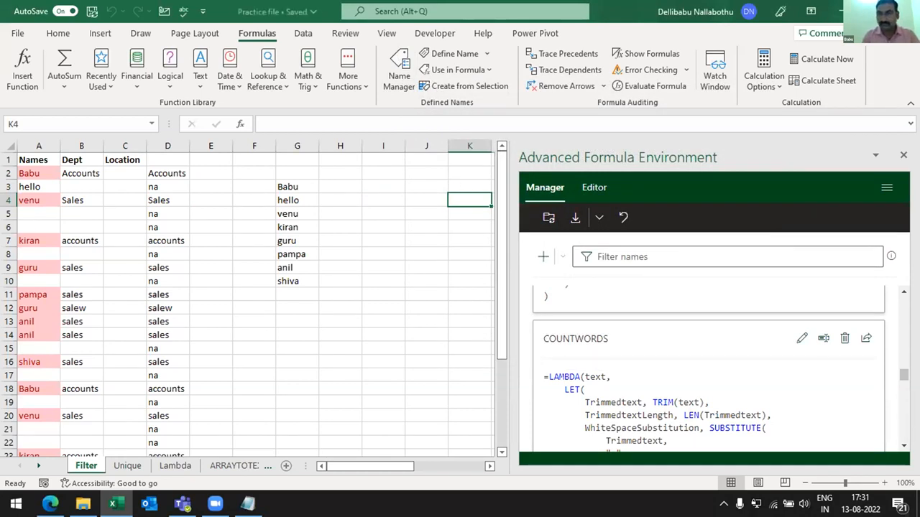
key("ctrl+w")
key("alt+Tab")
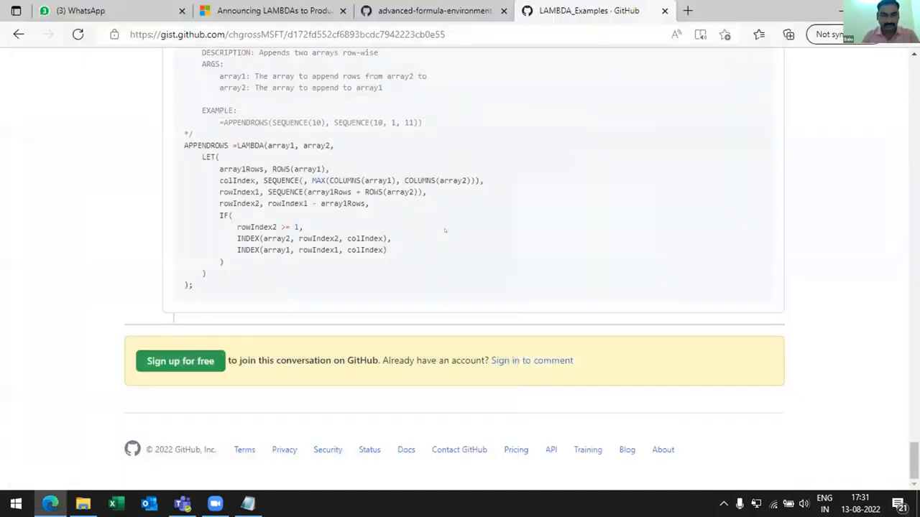
- Launch Excel again and create a blank workbook in a full-size window
key("super+r")
type("excel")
key("Return")
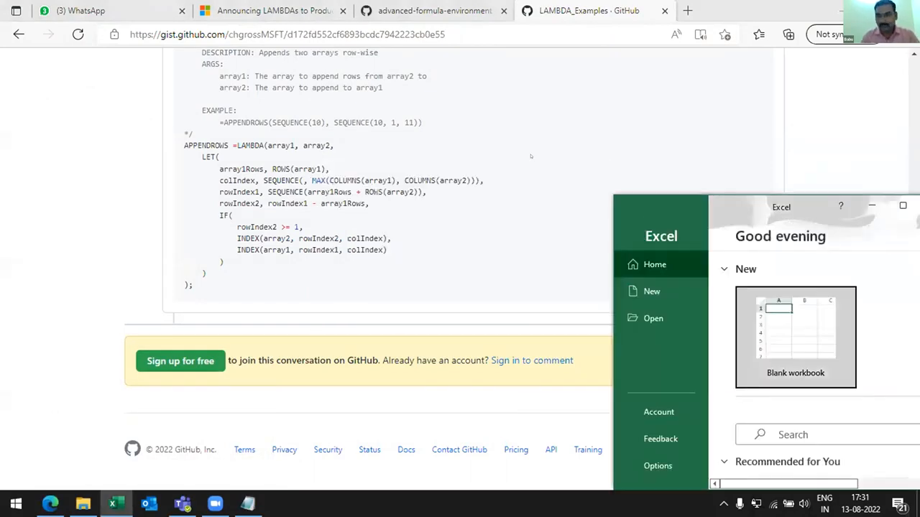
left_click(796, 338)
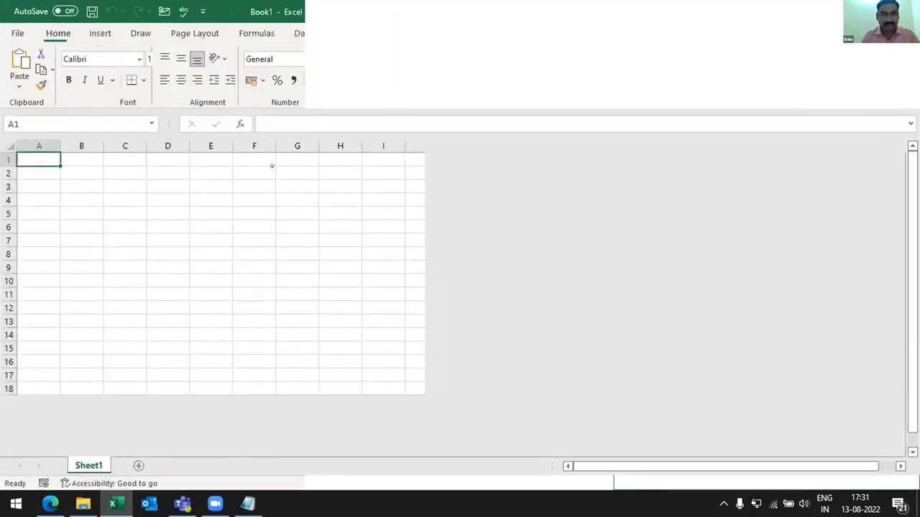
left_click(219, 181)
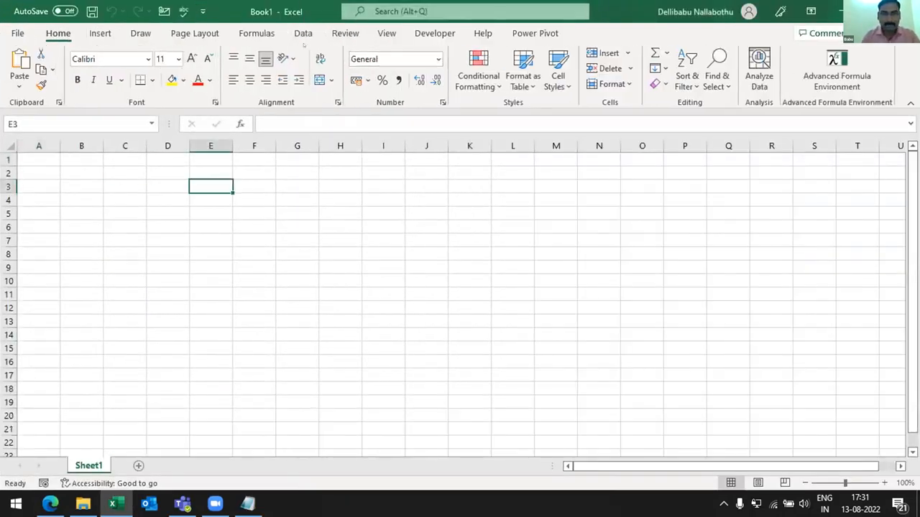
- Open the Advanced Formula Environment in the new workbook, load its built-in examples and dismiss the Try it out tip
left_click(836, 72)
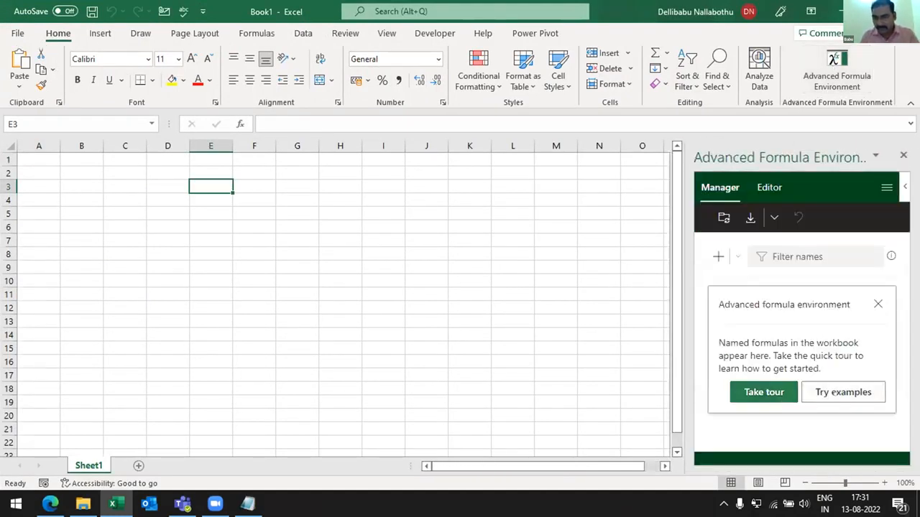
left_click(834, 393)
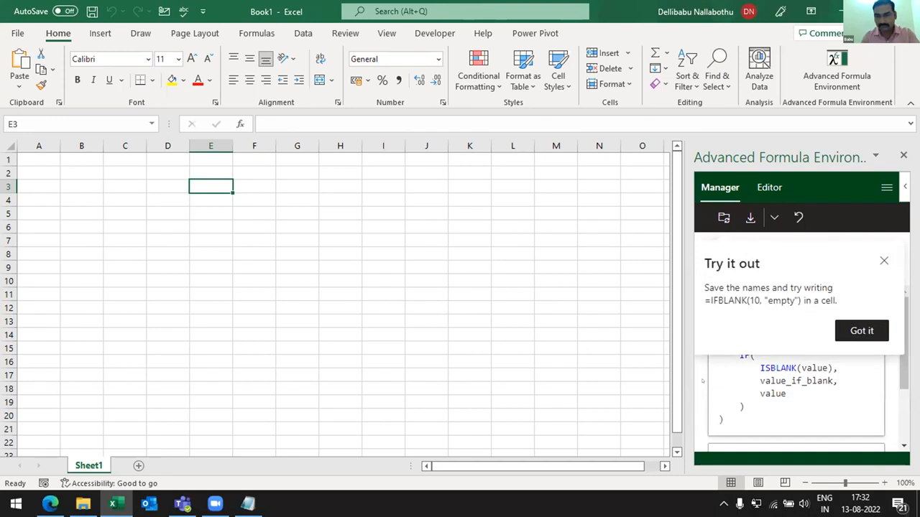
left_click(861, 330)
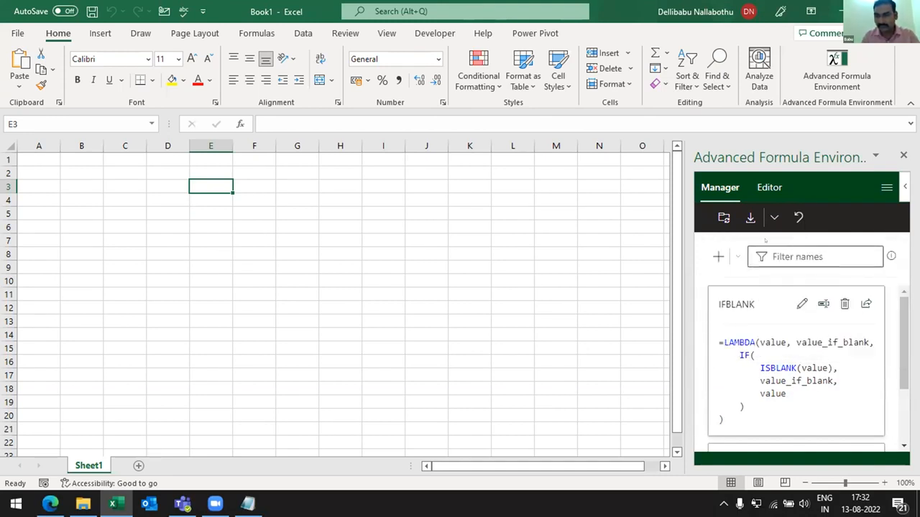
- Import the LAMBDA formulas from the copied GitHub Gist URL without a new namespace and look through the resulting list
left_click(749, 217)
left_click(735, 310)
key("ctrl+v")
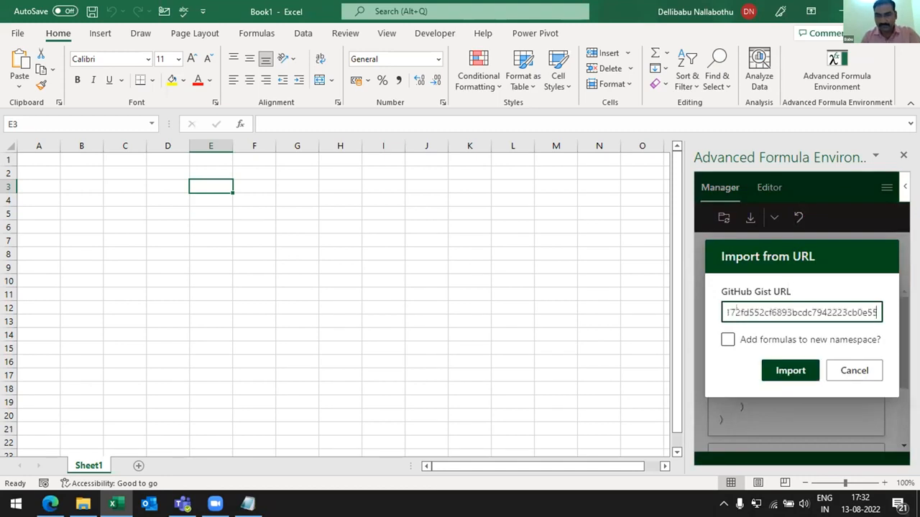
left_click(781, 367)
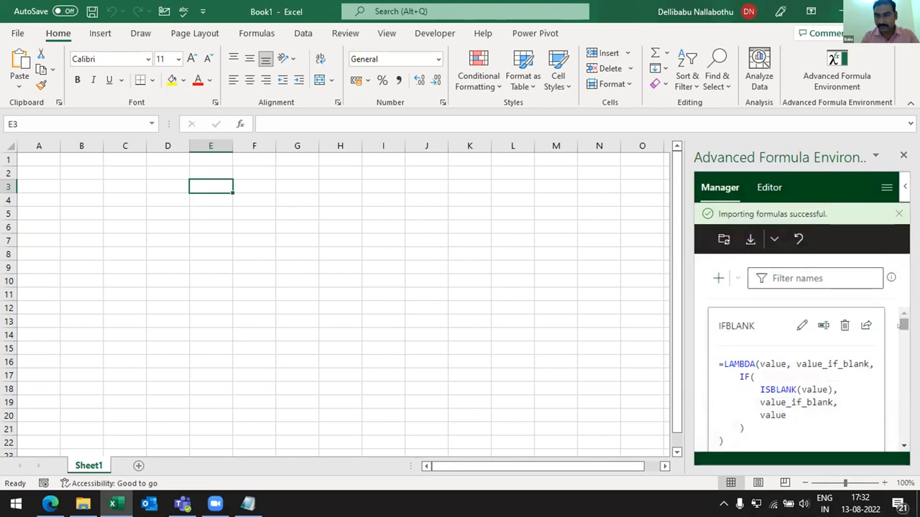
scroll(798, 381, "down", 10)
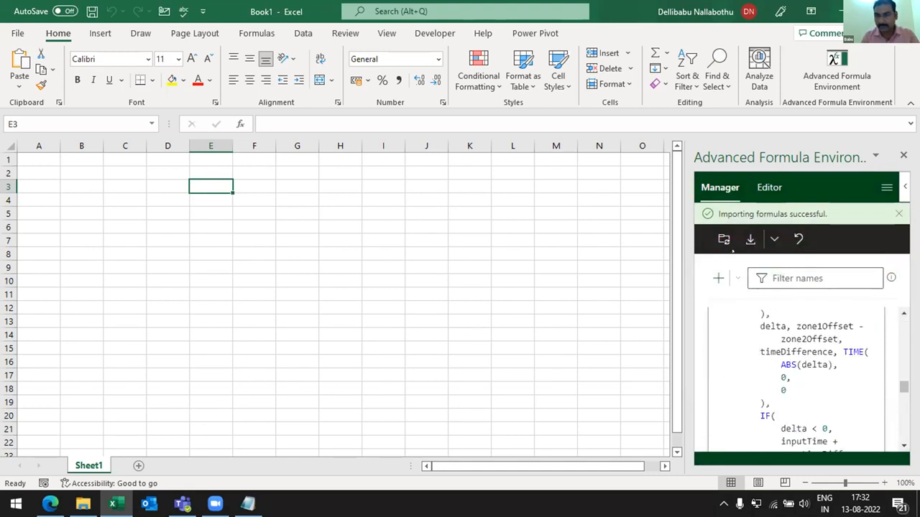
- Check the workbook's Name Manager, close it and sync the imported formulas with the workbook's defined names
left_click(257, 33)
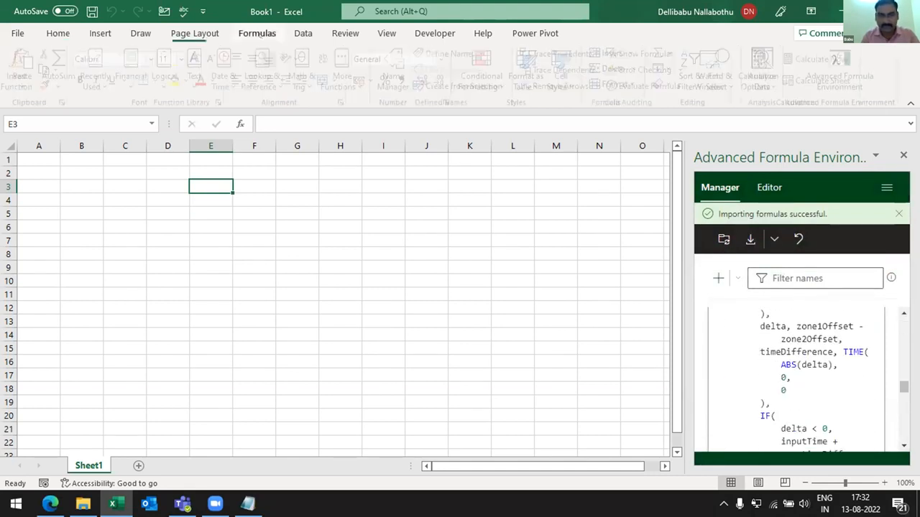
left_click(399, 70)
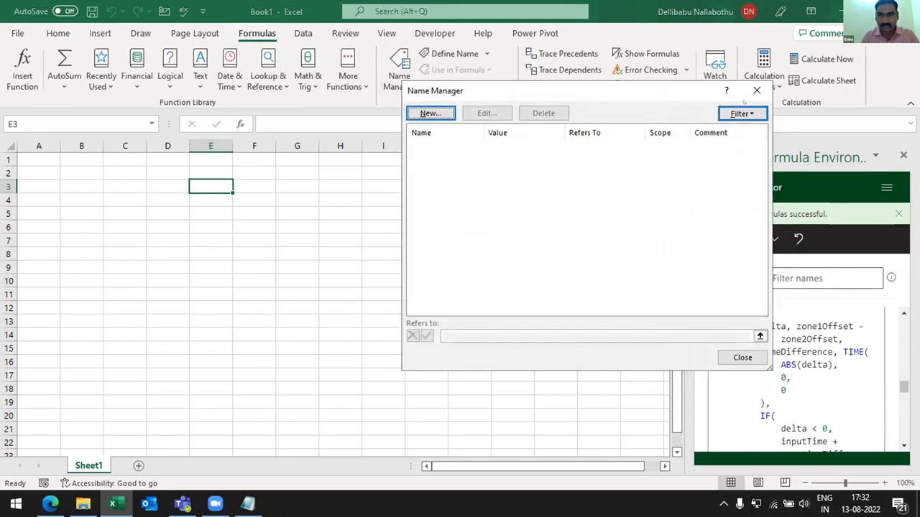
left_click(756, 90)
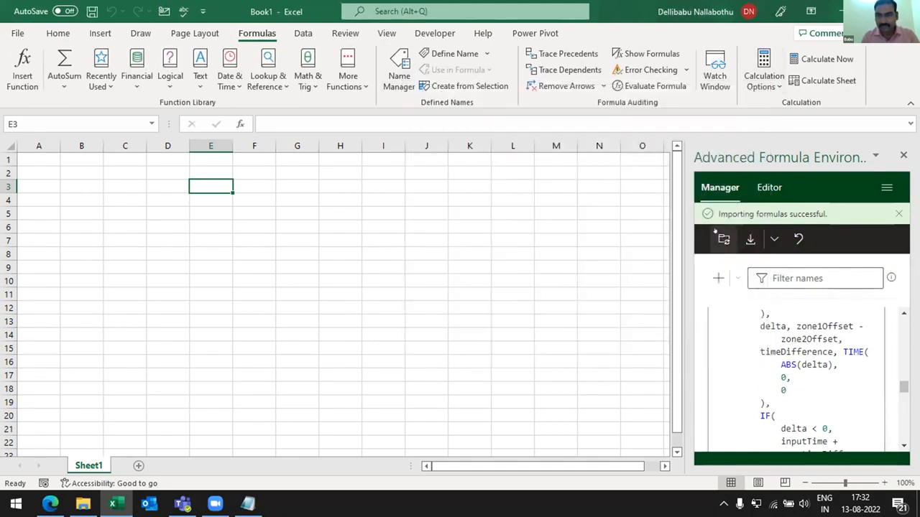
left_click(715, 240)
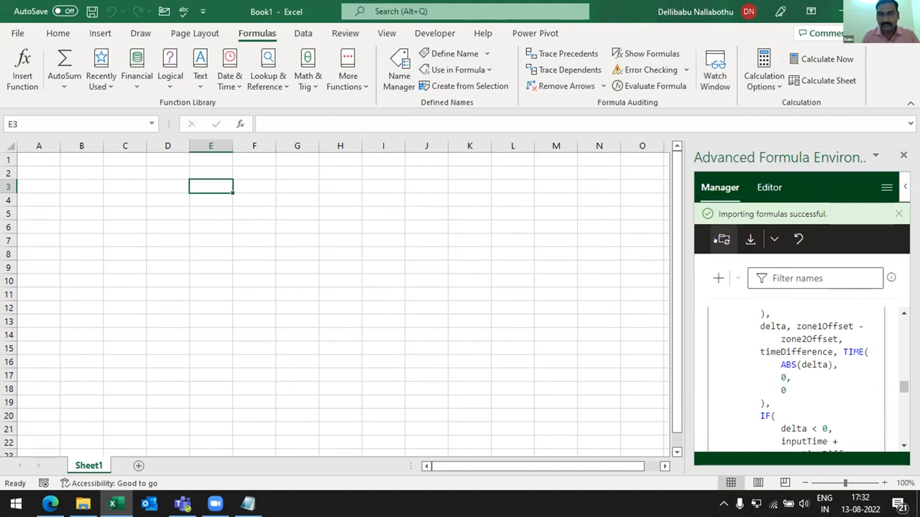
- Review the defined LAMBDA names in the Name Manager, including COUNTWORDS, IFBLANK, PYTHAG, the time conversion function and APPENDROWS
left_click(398, 73)
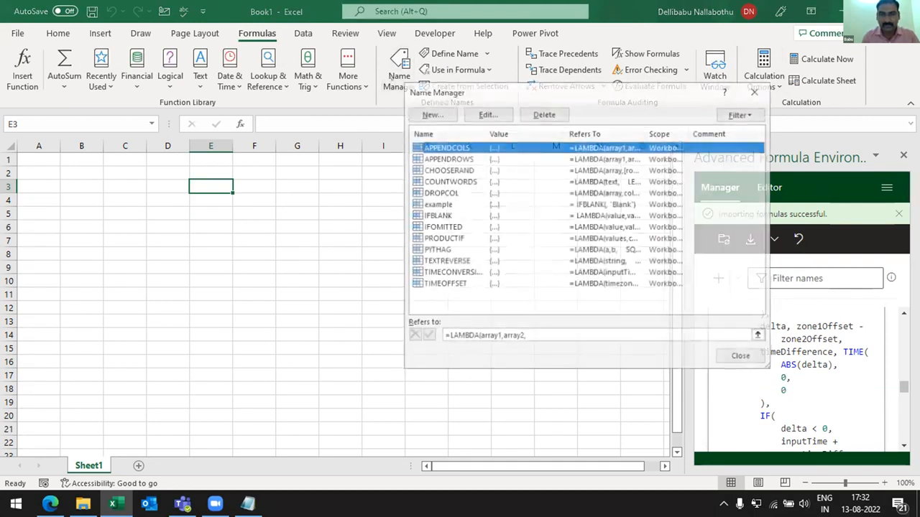
left_click(439, 183)
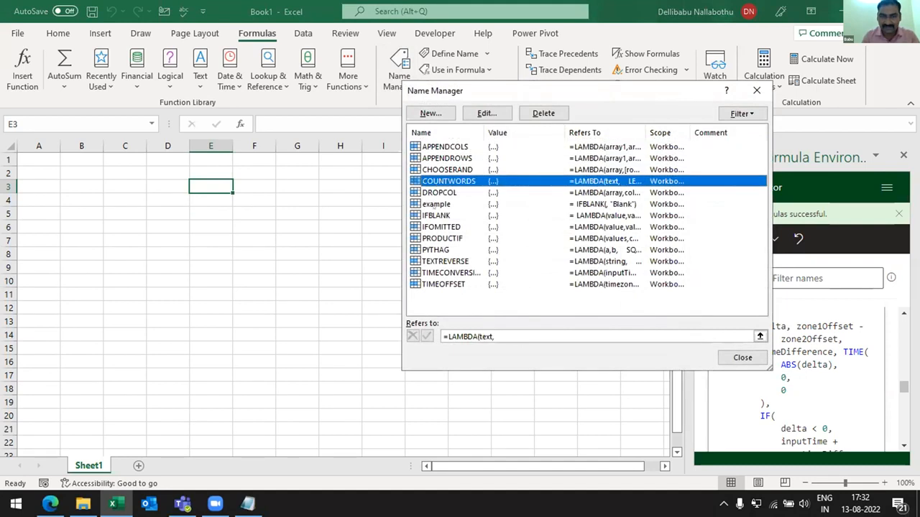
left_click(436, 205)
left_click(435, 228)
left_click(436, 216)
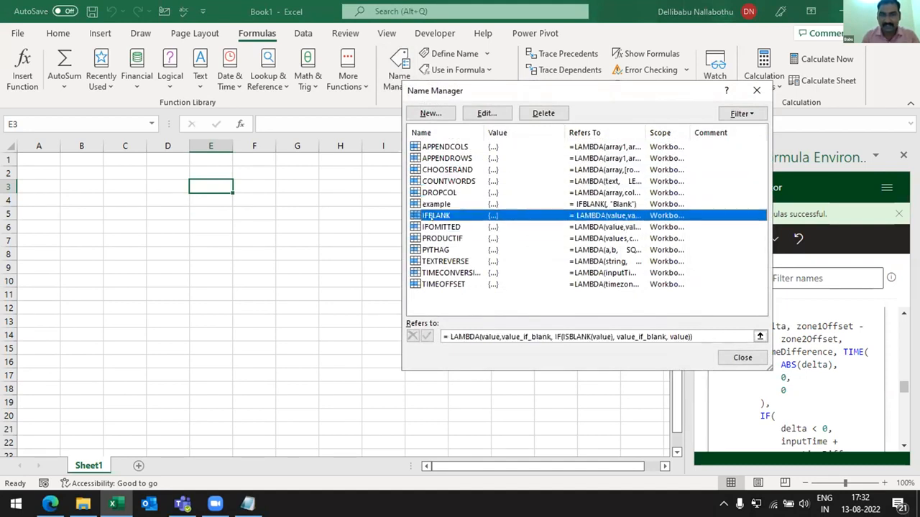
left_click(435, 250)
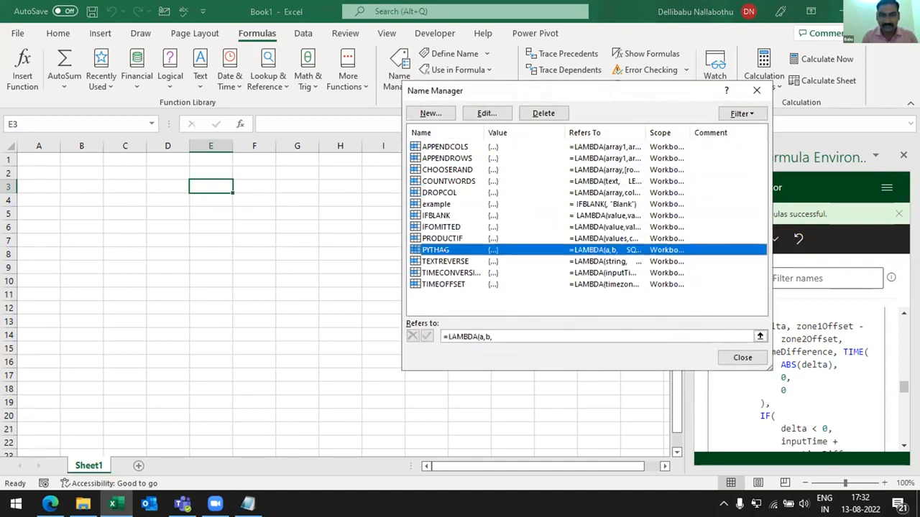
left_click(445, 261)
left_click(445, 273)
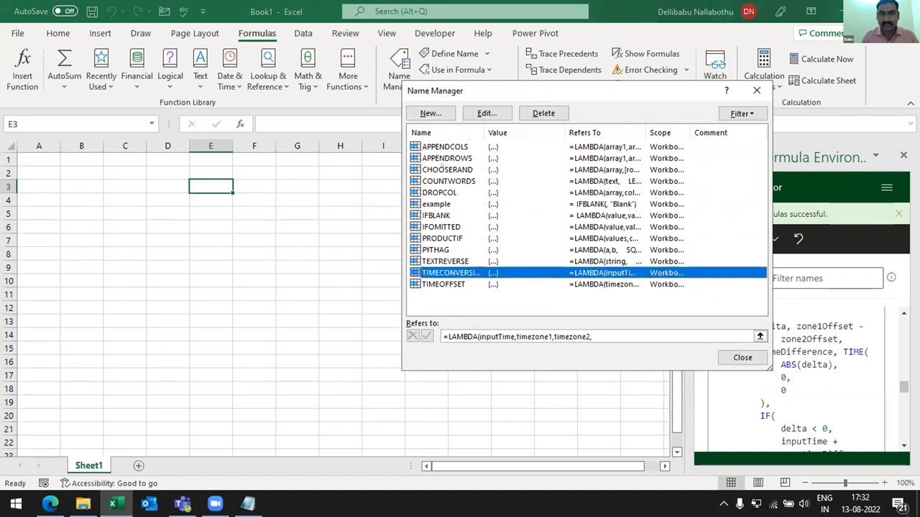
left_click(433, 158)
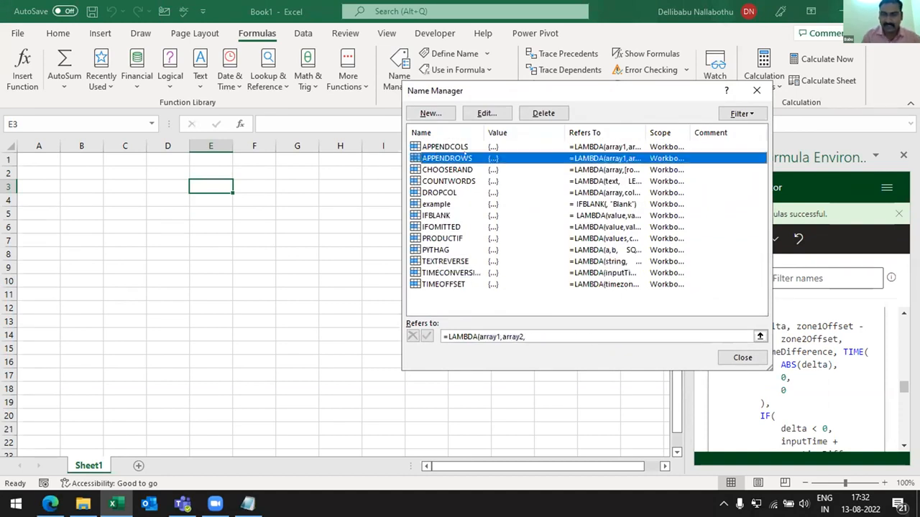
- View the APPENDCOLS definition, then close the Name Manager and the Advanced Formula Environment pane
left_click(431, 149)
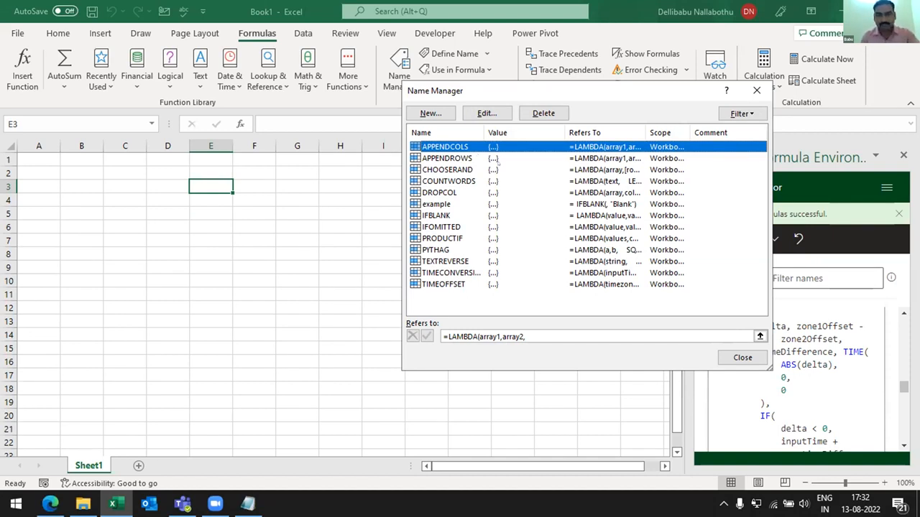
left_click(756, 89)
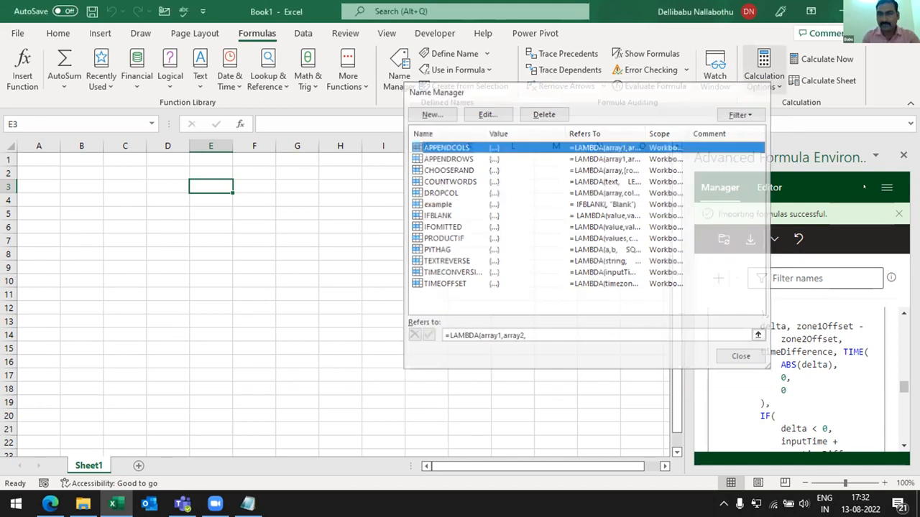
left_click(903, 156)
left_click(647, 184)
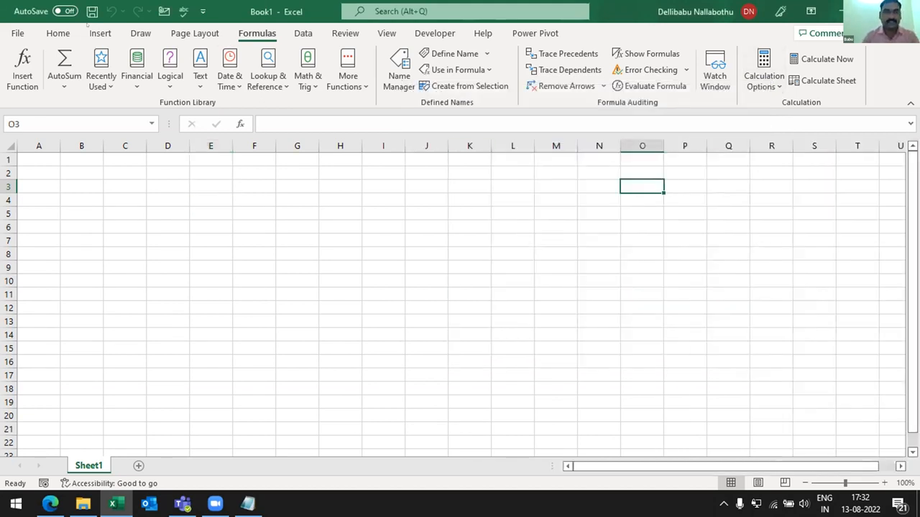
left_click(58, 33)
left_click(100, 33)
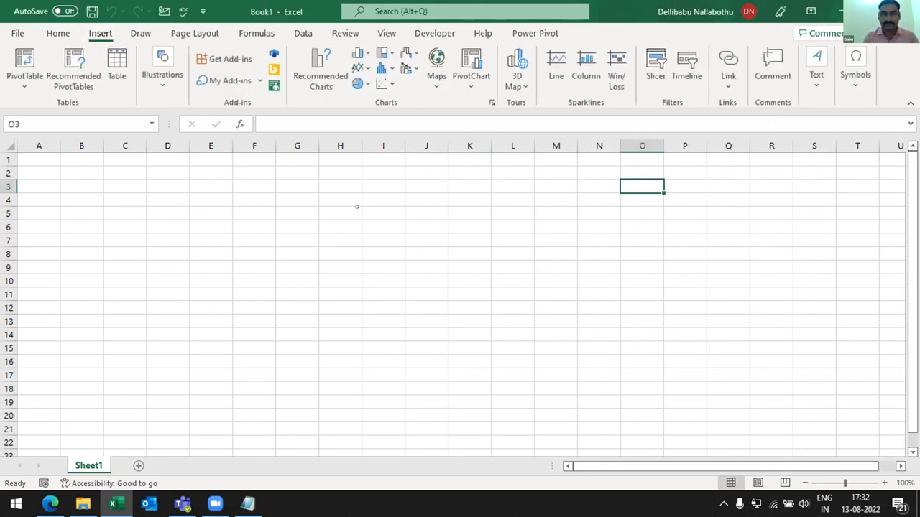
left_click(426, 241)
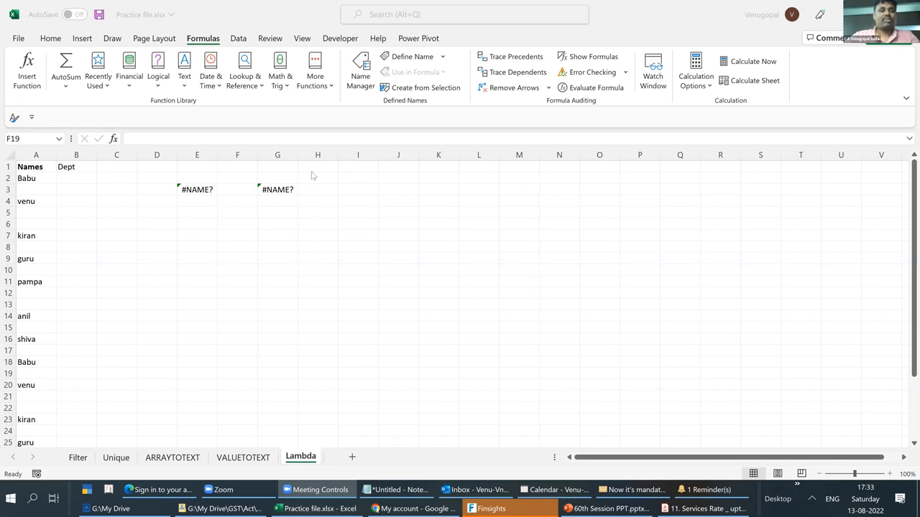
- Clear the old formulas from cells E3:H3 on the Lambda sheet of Practice file.xlsx
left_click(9, 125)
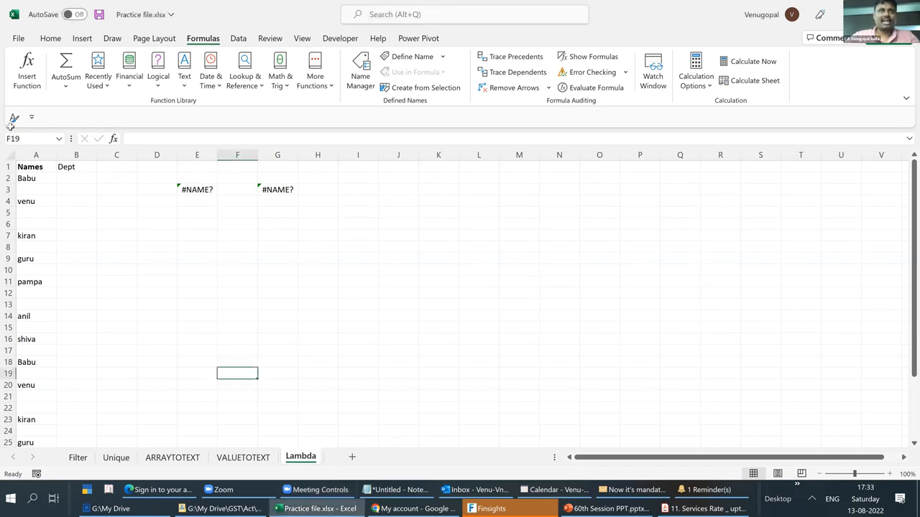
left_click_drag(195, 190, 314, 191)
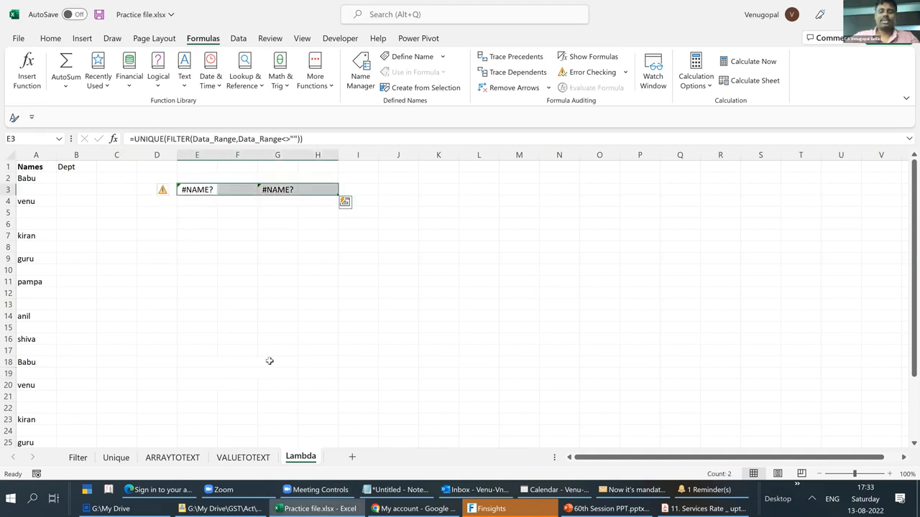
key("Delete")
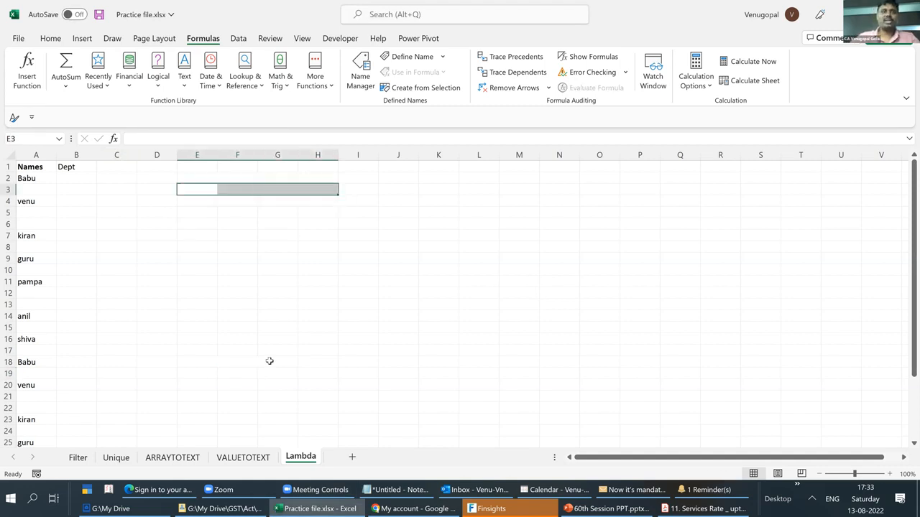
left_click(254, 228)
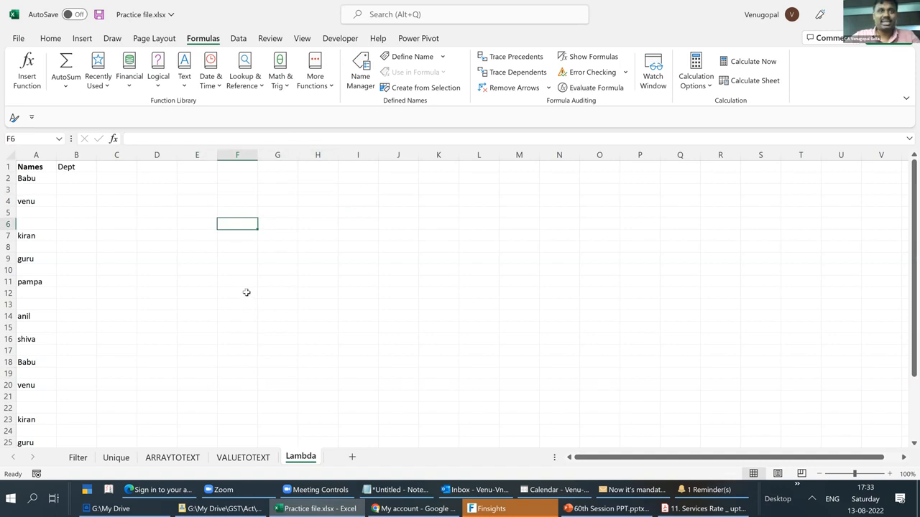
- Define the workbook-level name DATASET for the names in cells A2:A34 of the Lambda sheet
left_click(28, 179)
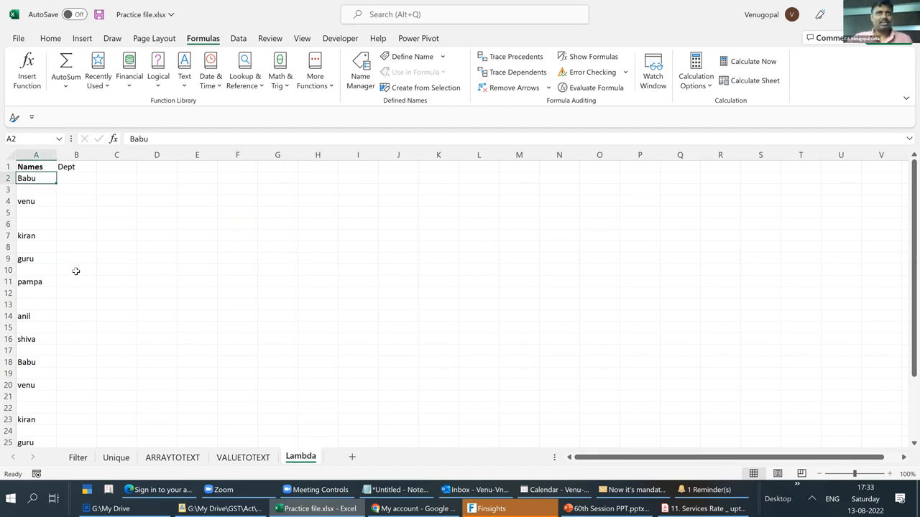
scroll(76, 270, "down", 6)
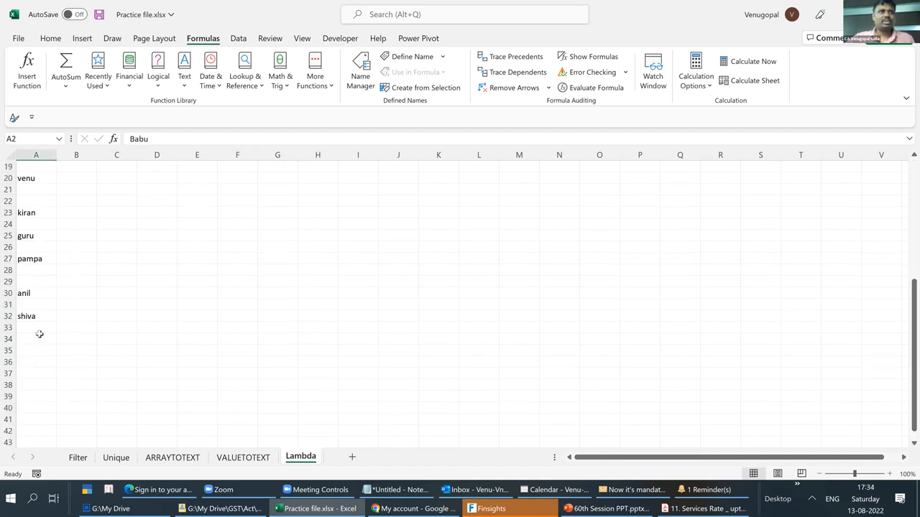
left_click(39, 335, "shift")
scroll(302, 168, "up", 6)
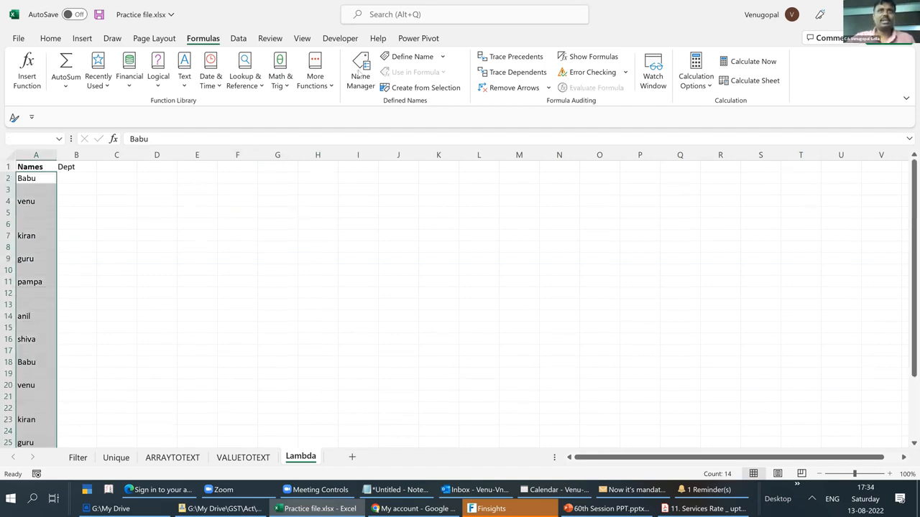
left_click(361, 77)
left_click(151, 29)
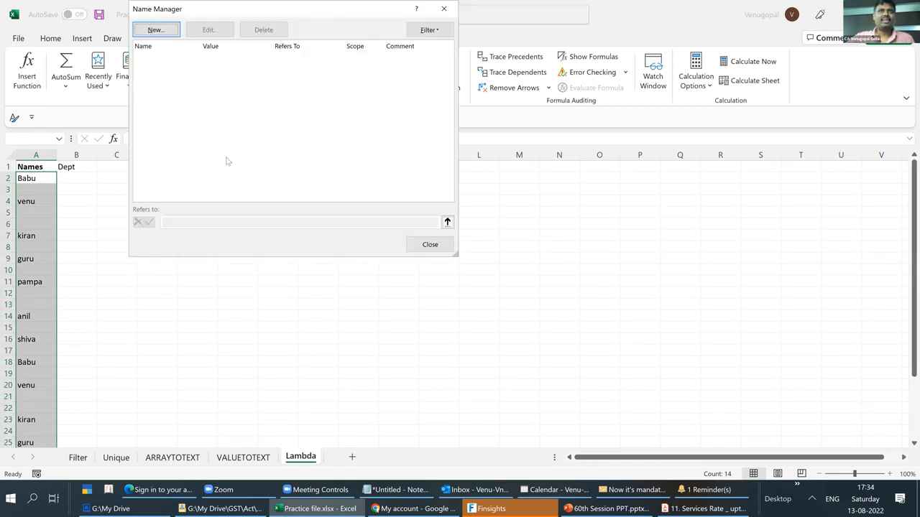
type("DATASET")
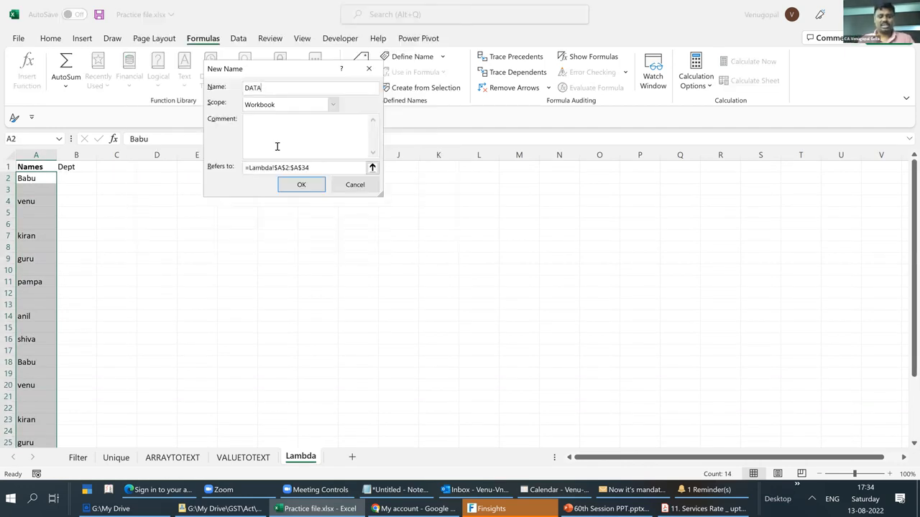
left_click(300, 185)
left_click(431, 245)
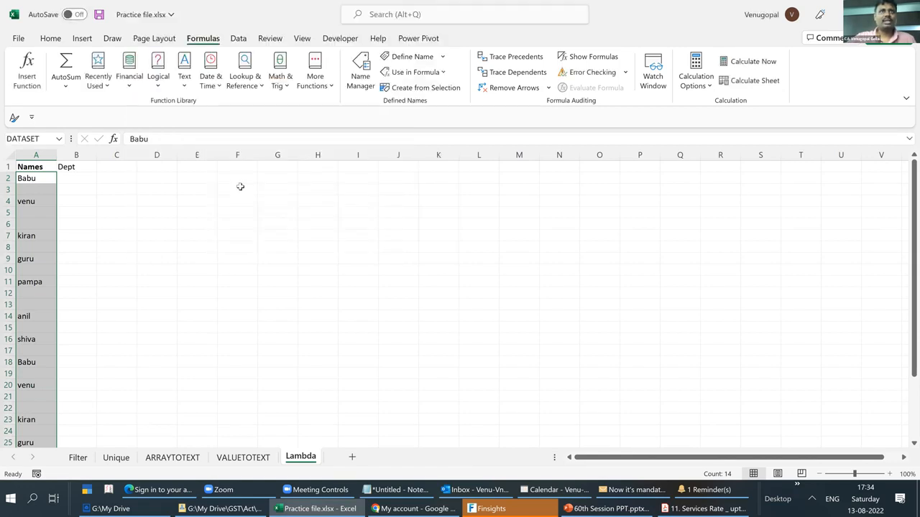
- Enter =FILTER(DATASET,DATASET<>"") in cell F3 to list the names without the blank cells
left_click(240, 187)
type("=")
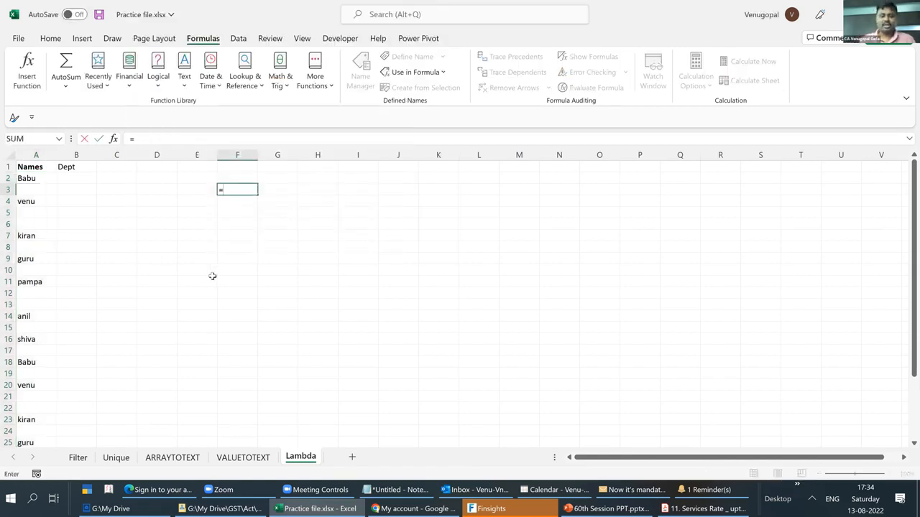
type("FIL")
key("Tab")
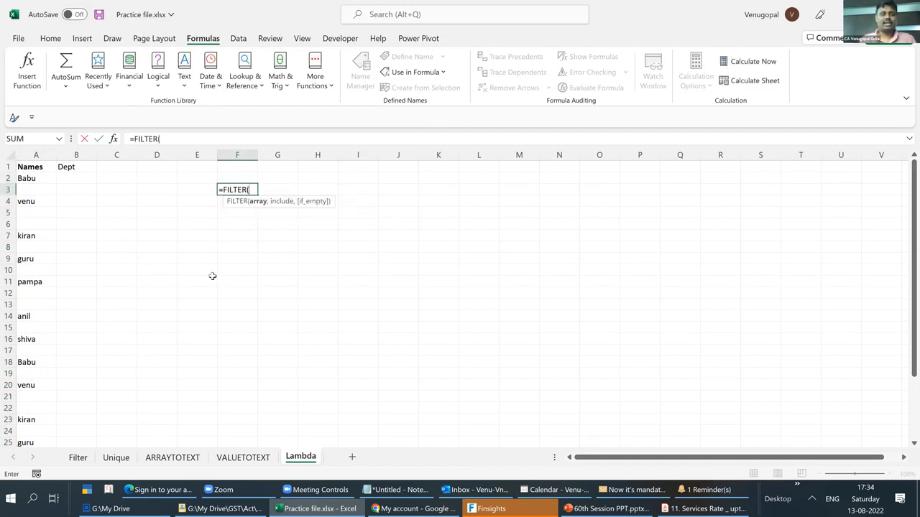
key("F3")
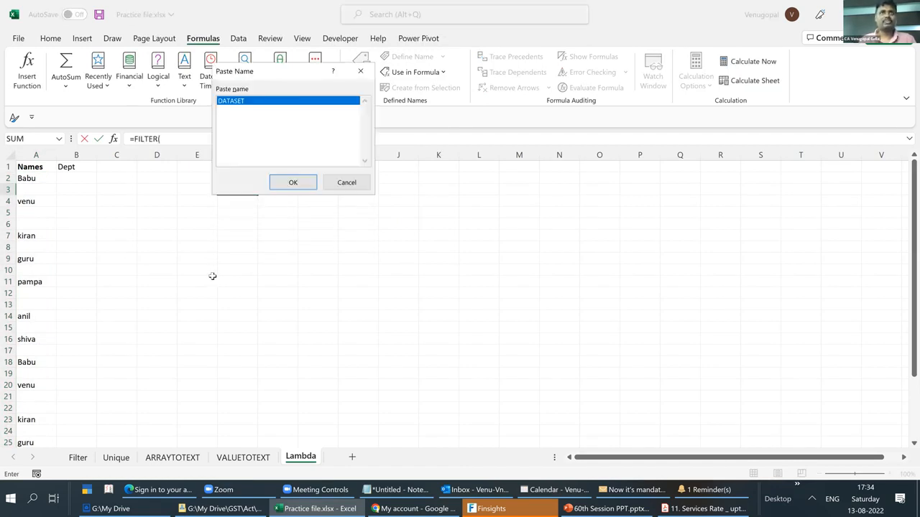
key("Return")
type(",")
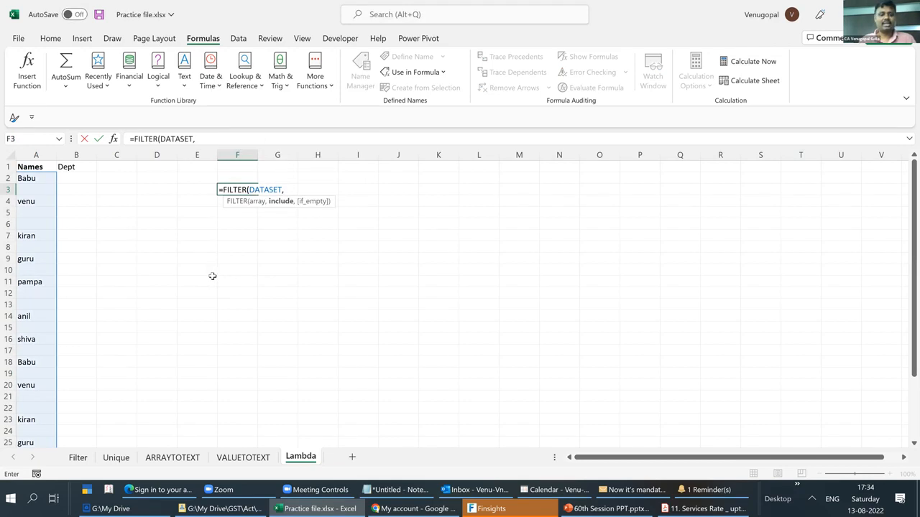
key("F3")
key("Return")
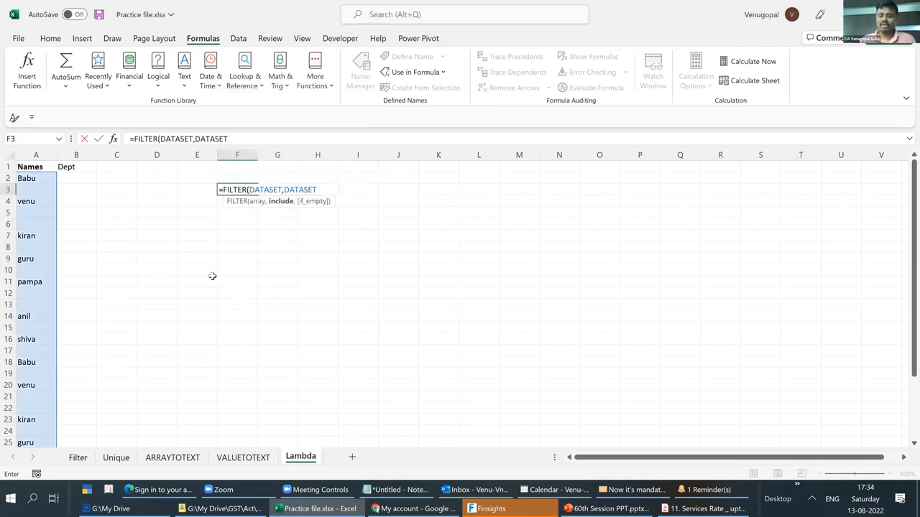
type("<>\"\"")
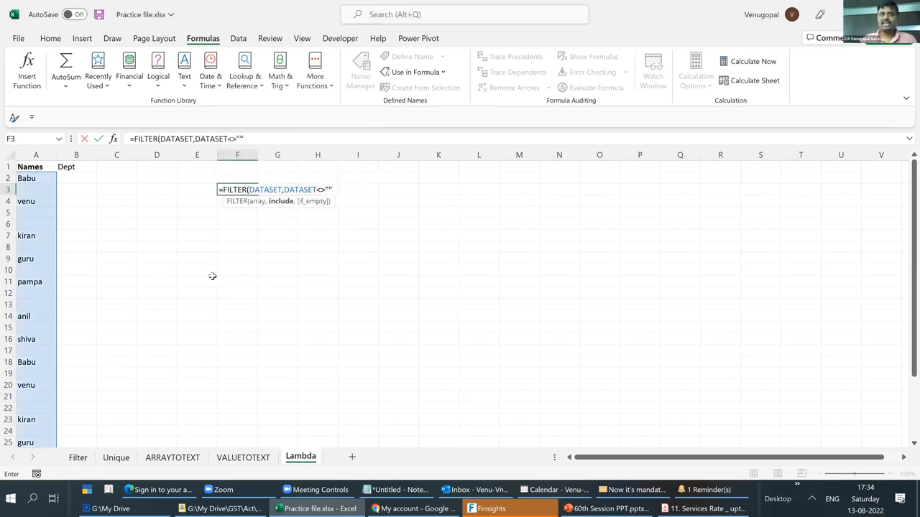
key("Return")
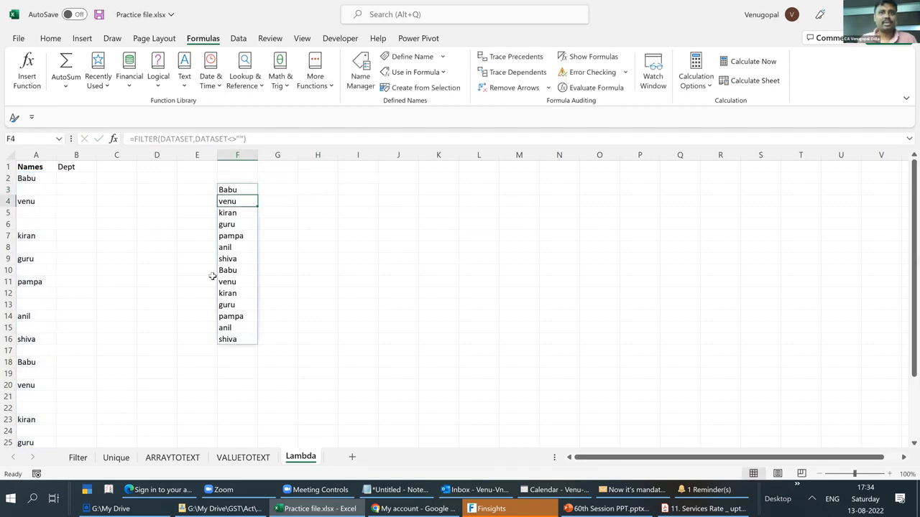
- Wrap the F3 formula in UNIQUE so it reads =UNIQUE(FILTER(DATASET,DATASET<>""))
key("Up")
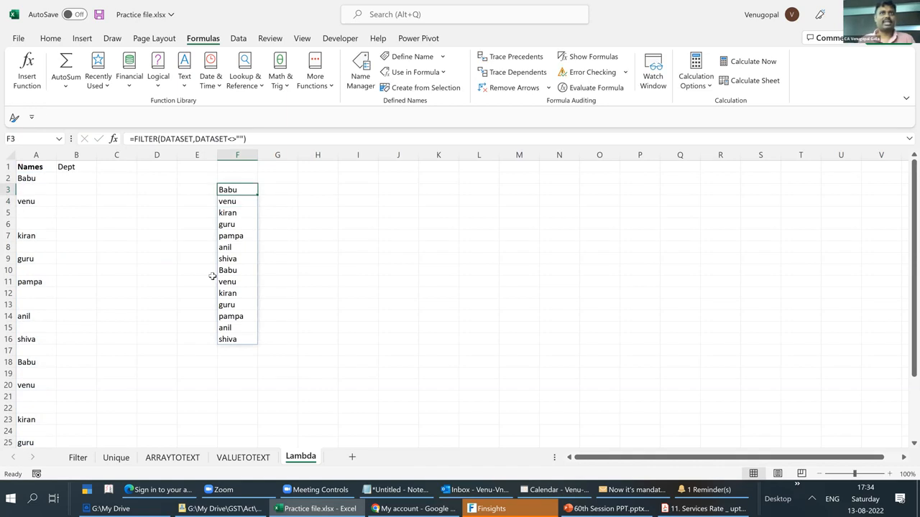
key("F2")
key("Home")
key("Right")
type("UNI")
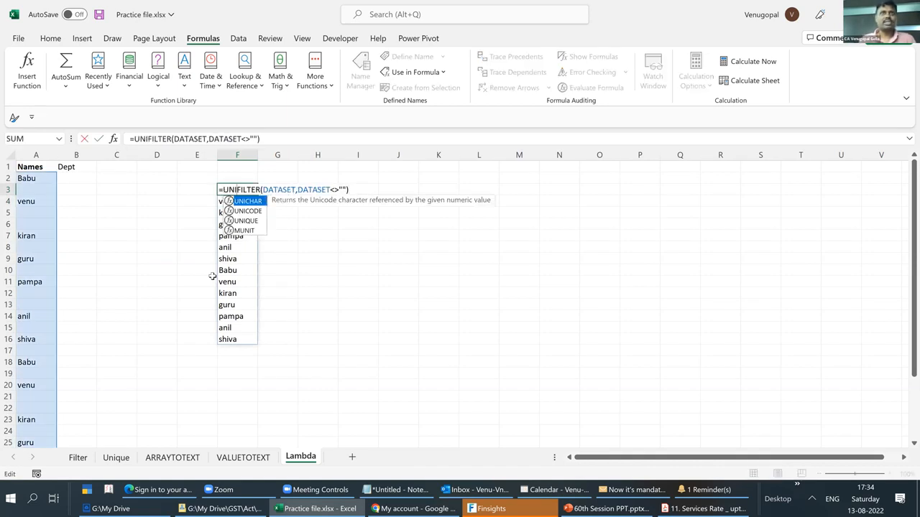
key("Down")
key("Down")
key("Tab")
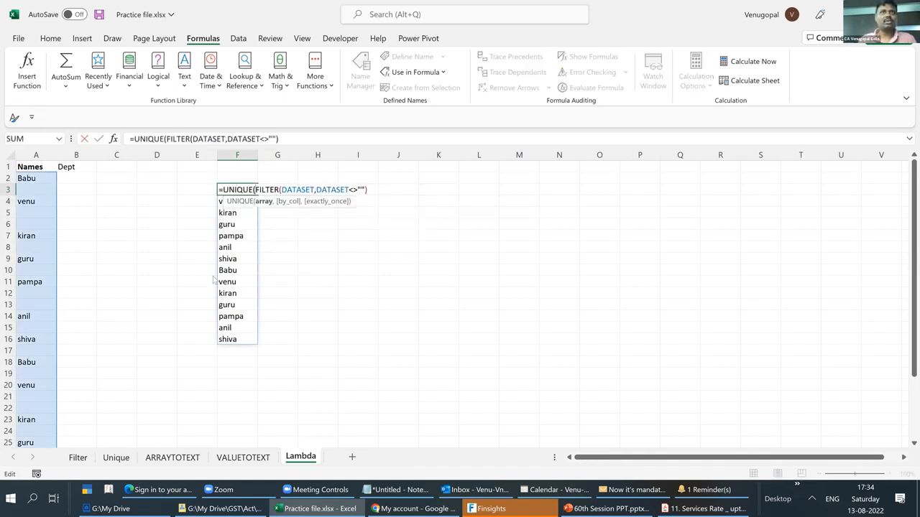
key("Return")
key("Return")
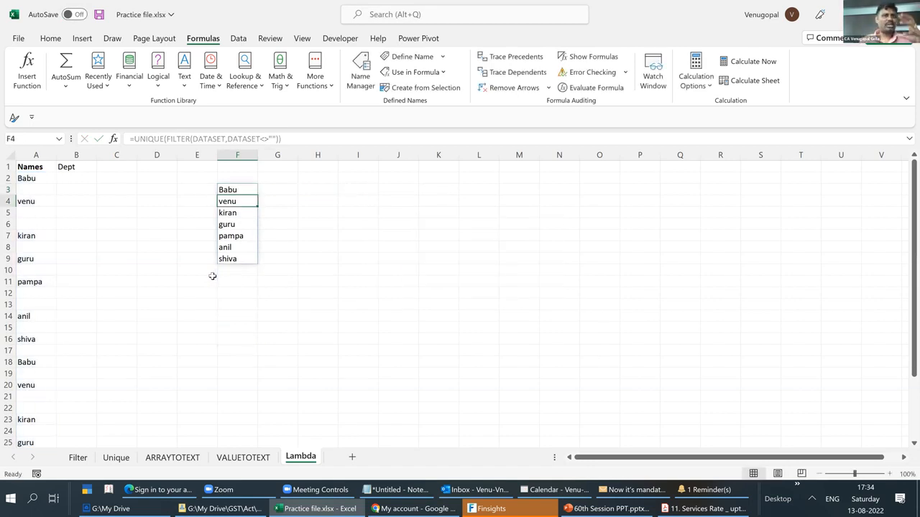
- Start a LAMBDA formula in cell I4 with xyz as its parameter
key("Right")
key("Right")
key("Right")
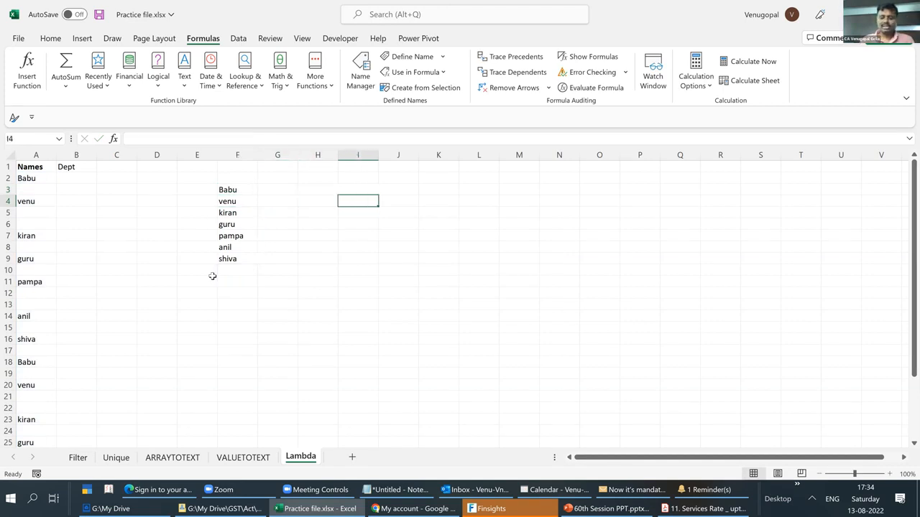
type("=LAM")
key("Tab")
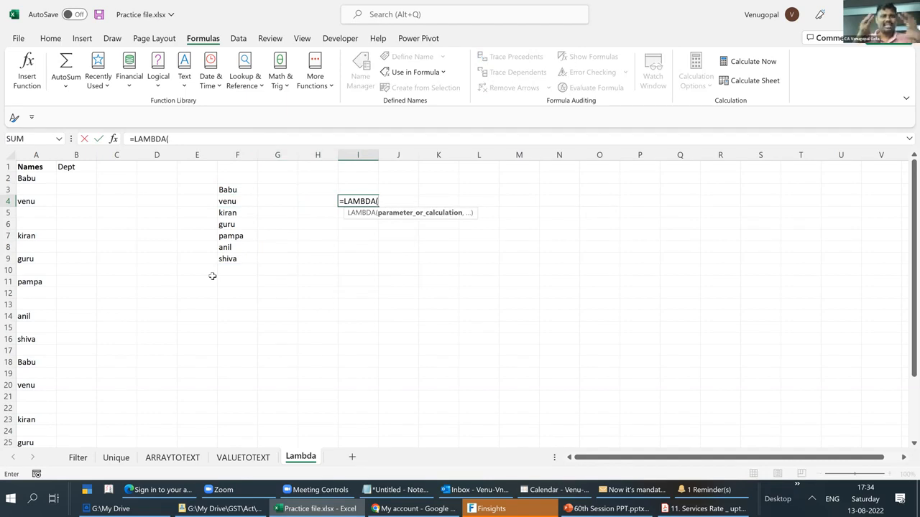
type("A")
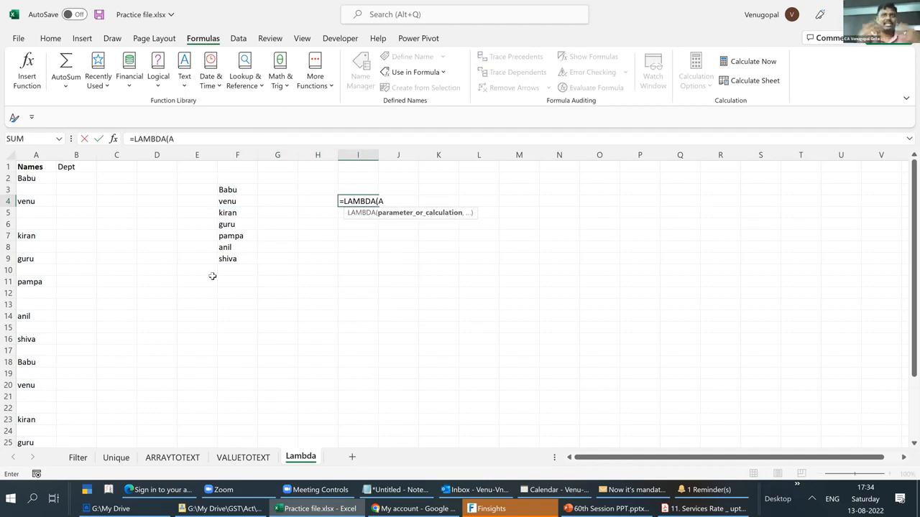
key("BackSpace")
type("XYZ")
key("BackSpace")
key("BackSpace")
key("BackSpace")
type("x")
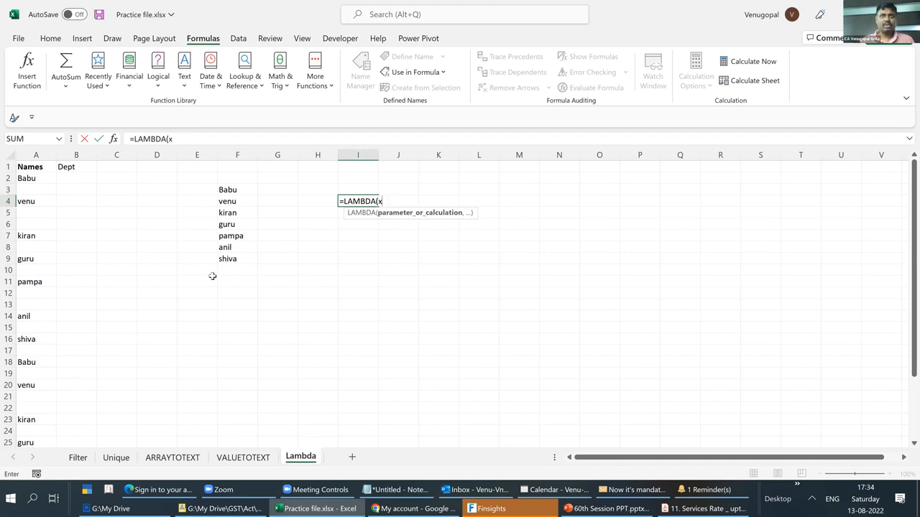
type("yz,")
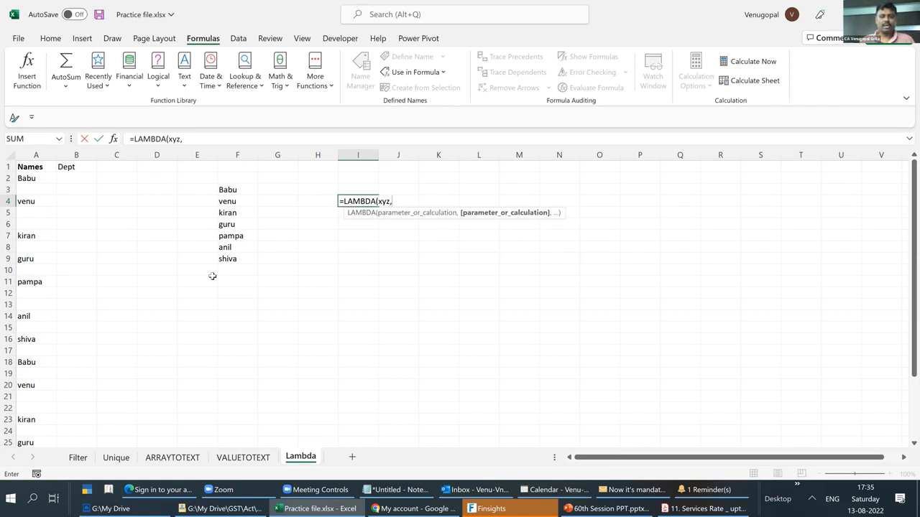
- Complete the LAMBDA calculation in I4 as UNIQUE(FILTER(xyz,xyz<>"")) and close its brackets
type("uni")
key("Down")
key("Down")
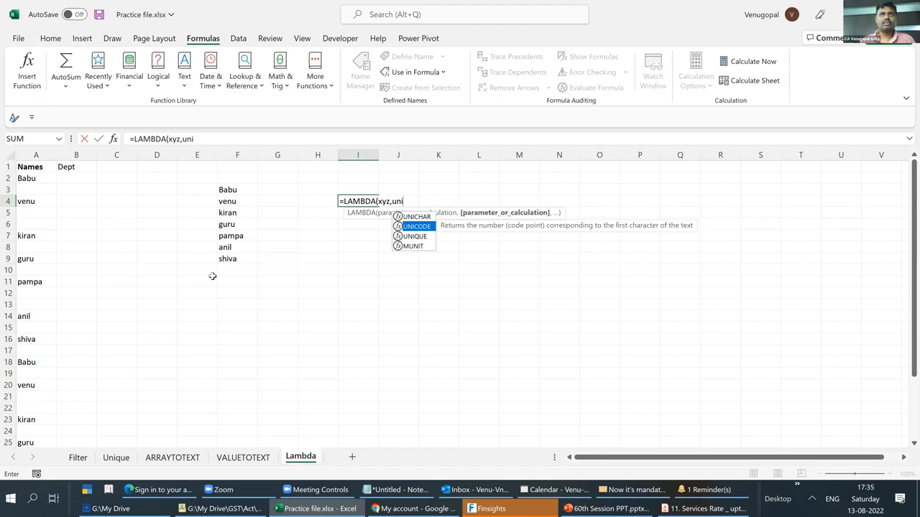
key("Tab")
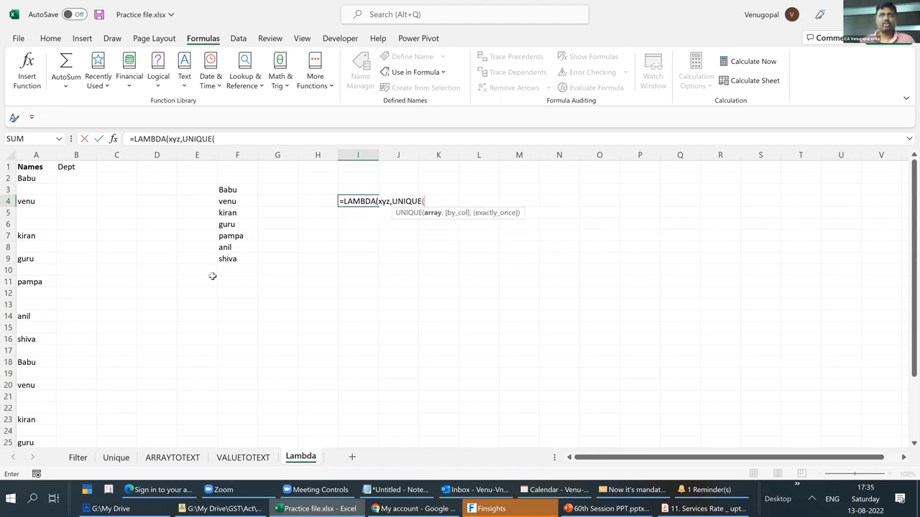
type("fil")
key("Tab")
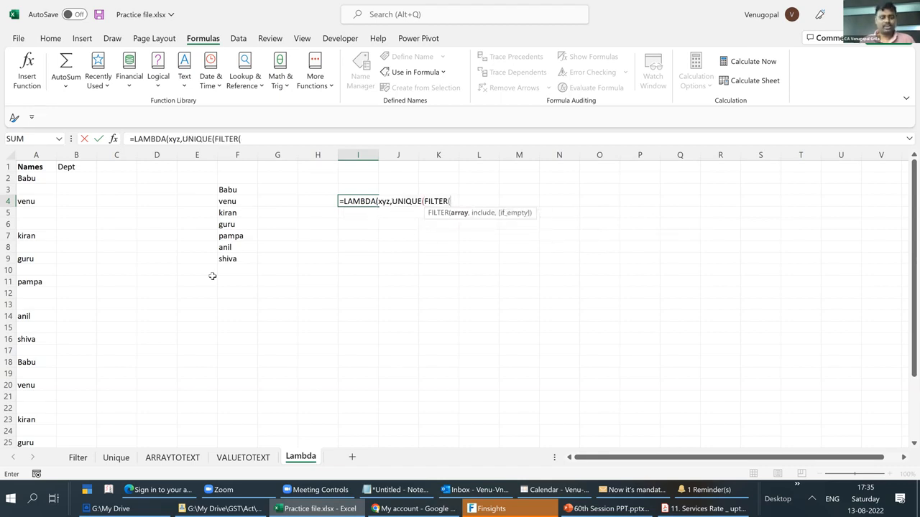
type("xyz")
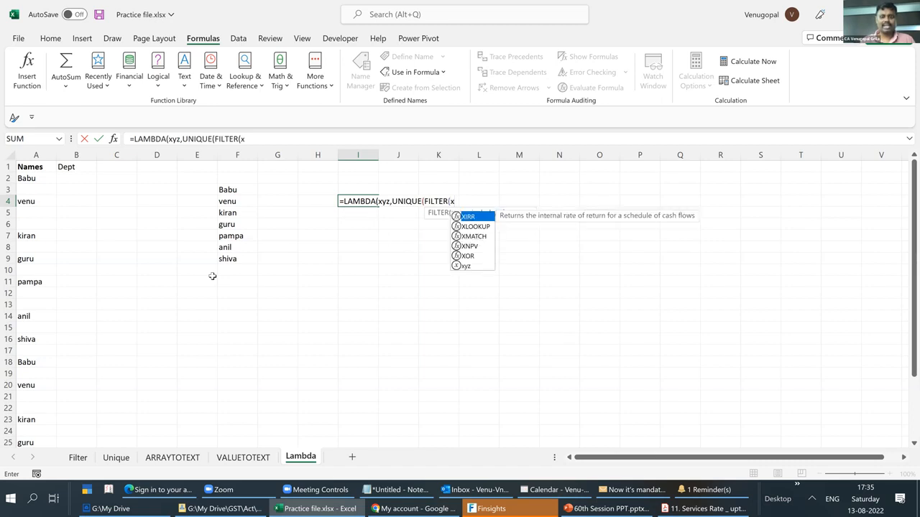
type(",xyz<>\"\"))")
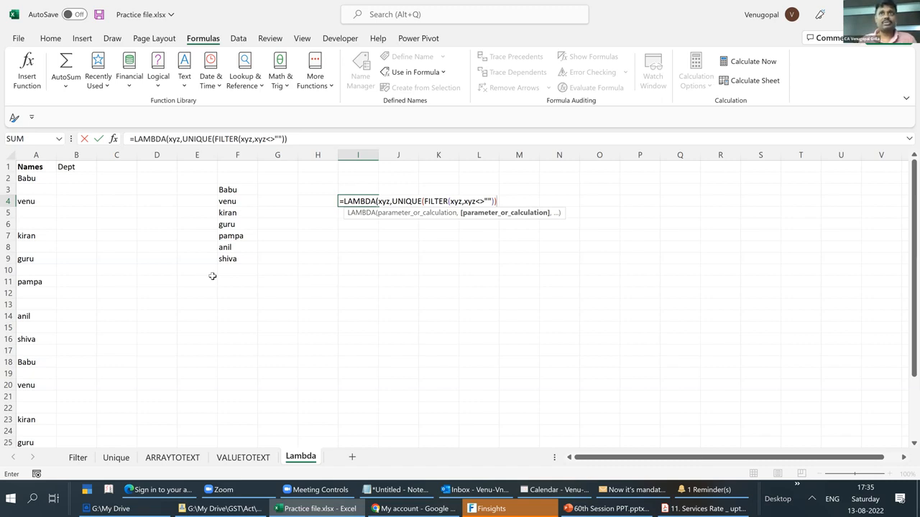
type(")")
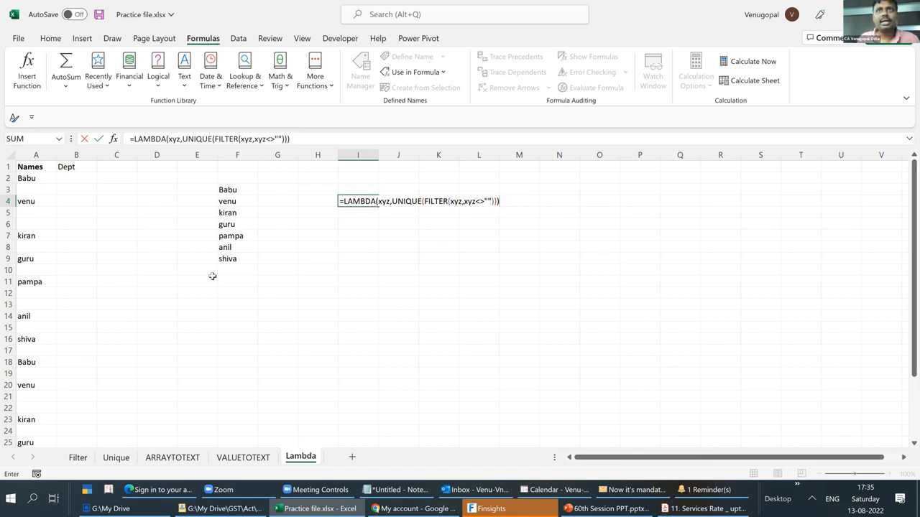
- Append the named range DATASET in brackets as the LAMBDA's argument in I4 and accept the suggested formula correction
key("BackSpace")
key("BackSpace")
type("(")
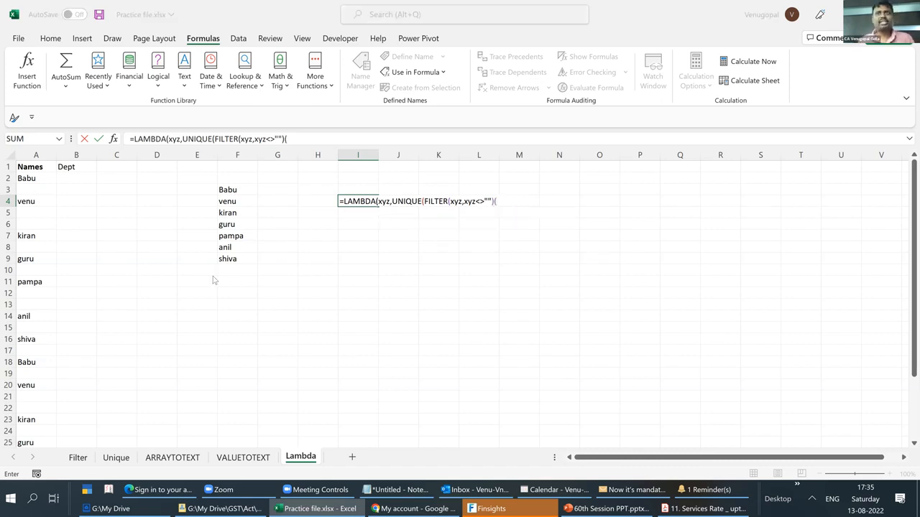
key("F3")
key("Return")
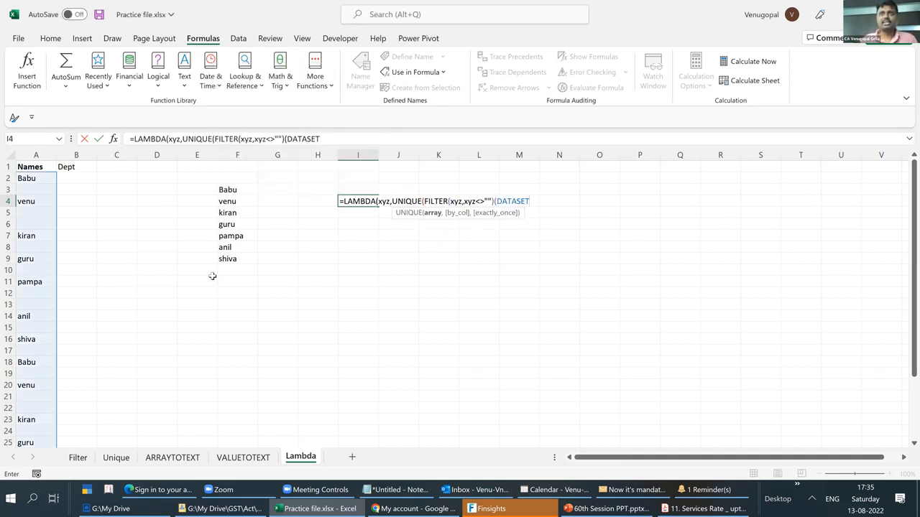
key("Return")
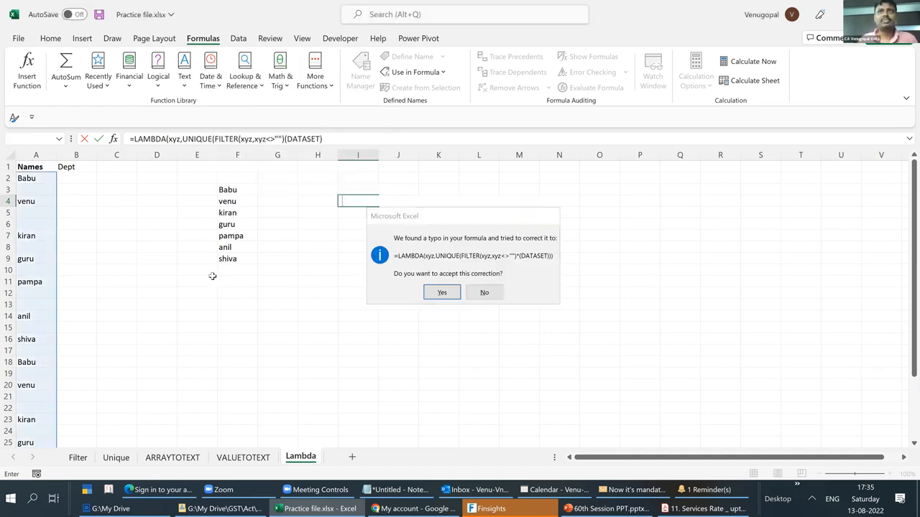
key("Return")
- Edit the I4 formula so UNIQUE is closed before (DATASET), and accept the suggested correction
key("F2")
key("Left")
key("Left")
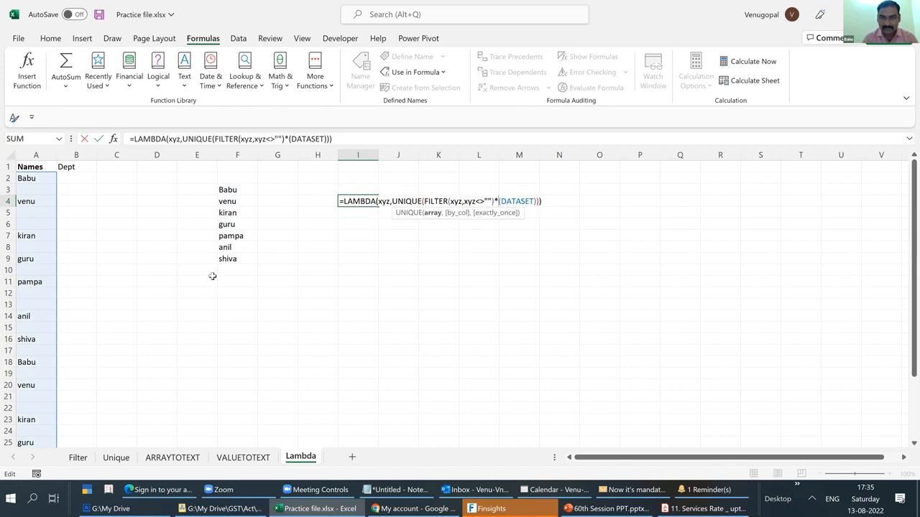
key("BackSpace")
key("Return")
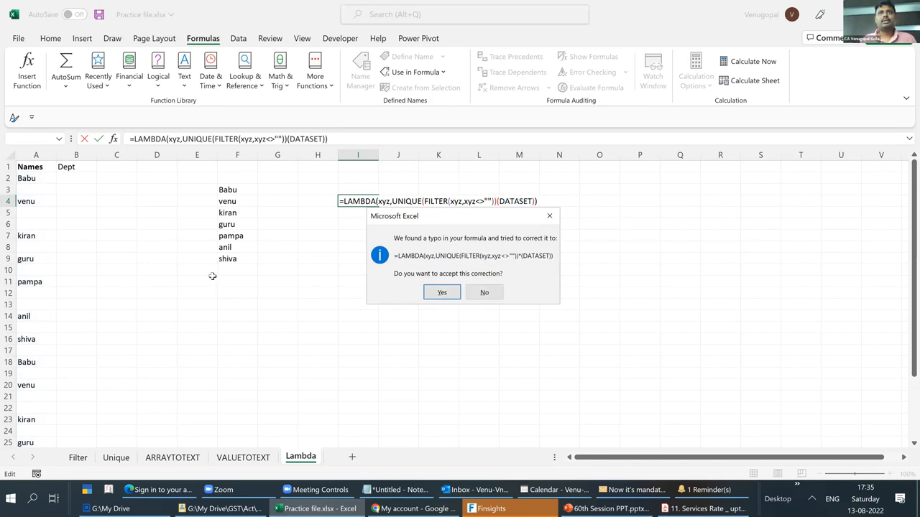
key("Return")
- Correct the I4 formula to =LAMBDA(xyz,UNIQUE(FILTER(xyz,xyz<>"")))(DATASET)
key("Up")
key("F2")
key("Left")
key("Left")
key("Left")
key("Left")
key("Left")
key("Left")
key("Left")
key("Left")
key("Left")
key("Left")
key("Left")
key("Left")
key("Left")
key("Left")
key("Left")
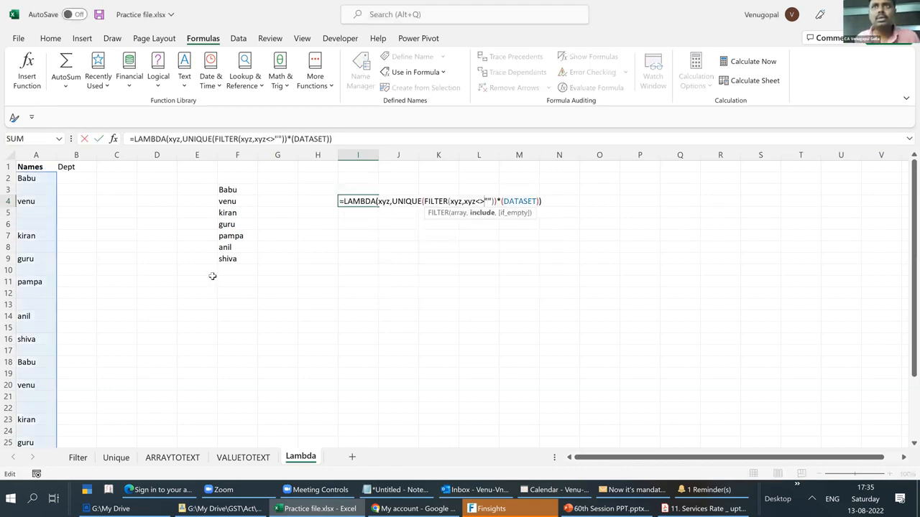
key("Right")
key("Right")
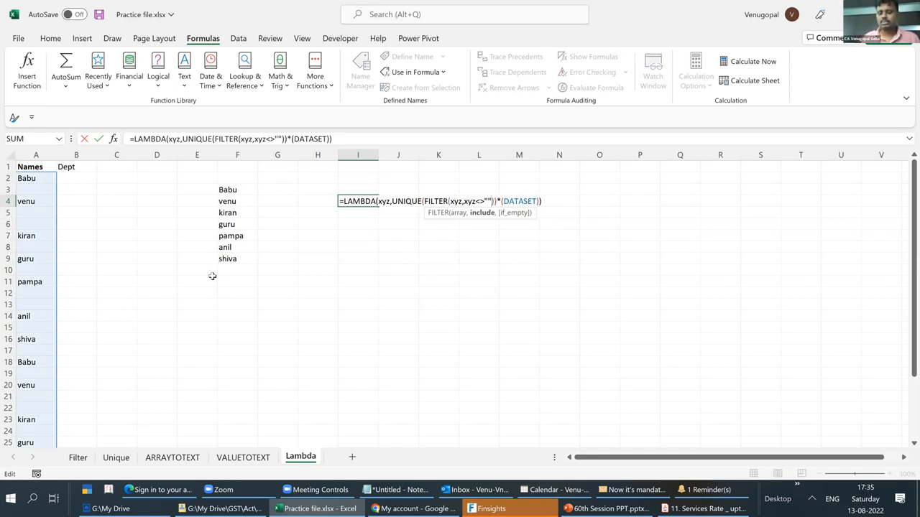
type(")")
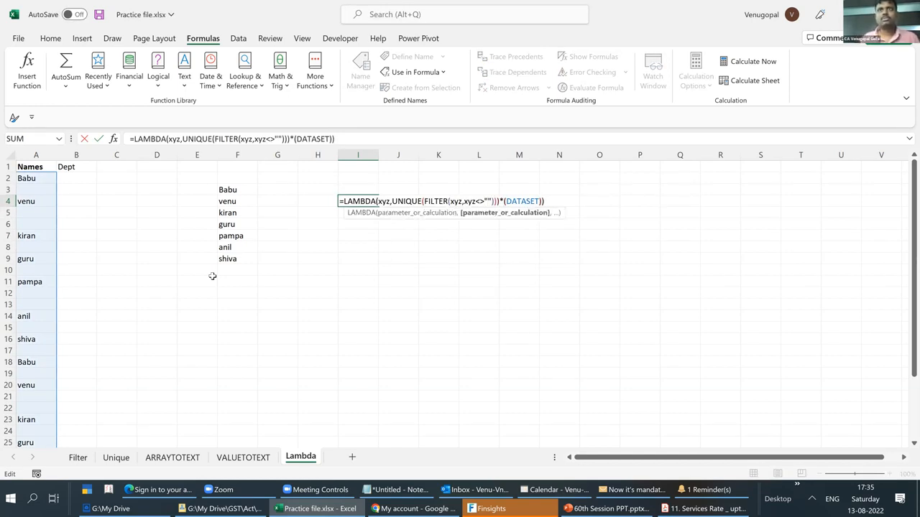
key("Delete")
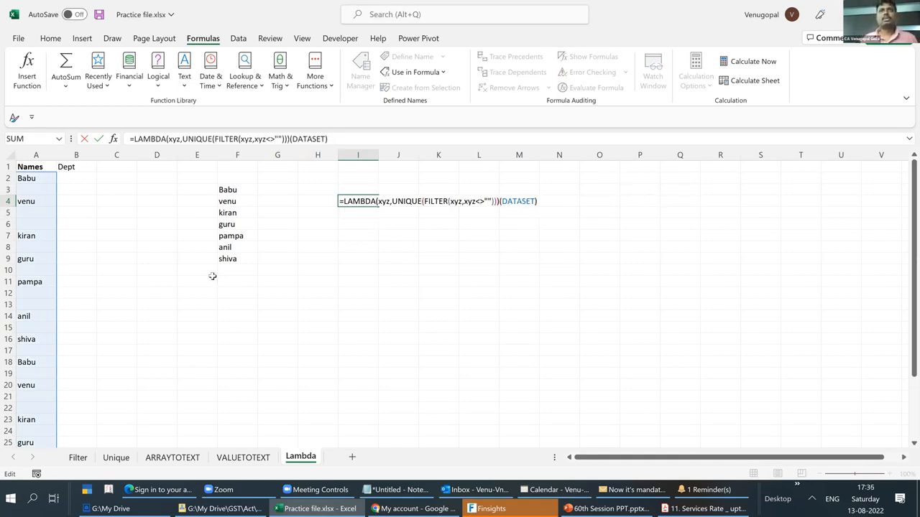
key("Return")
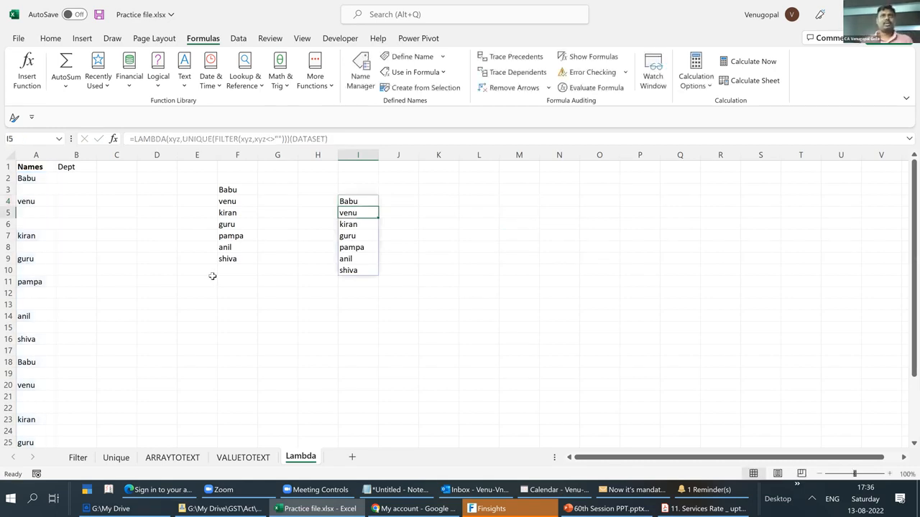
- Examine the LAMBDA formula in I4 and the defined names in the Name Manager, dismissing the e-mail password prompt
key("Up")
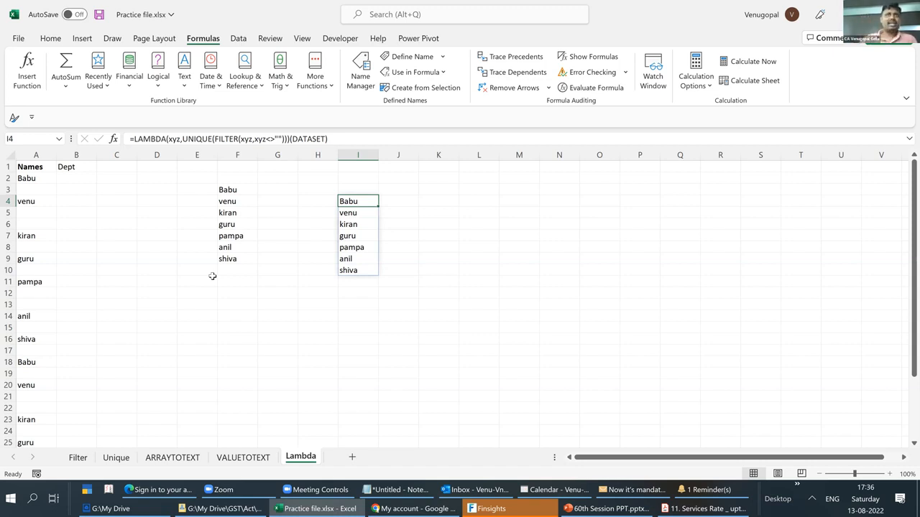
left_click(289, 139)
left_click_drag(287, 139, 168, 139)
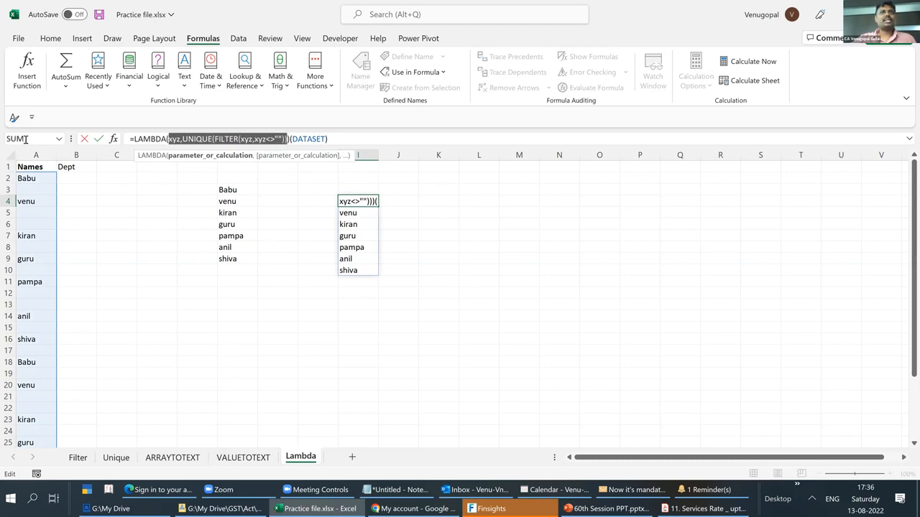
key("ctrl+a")
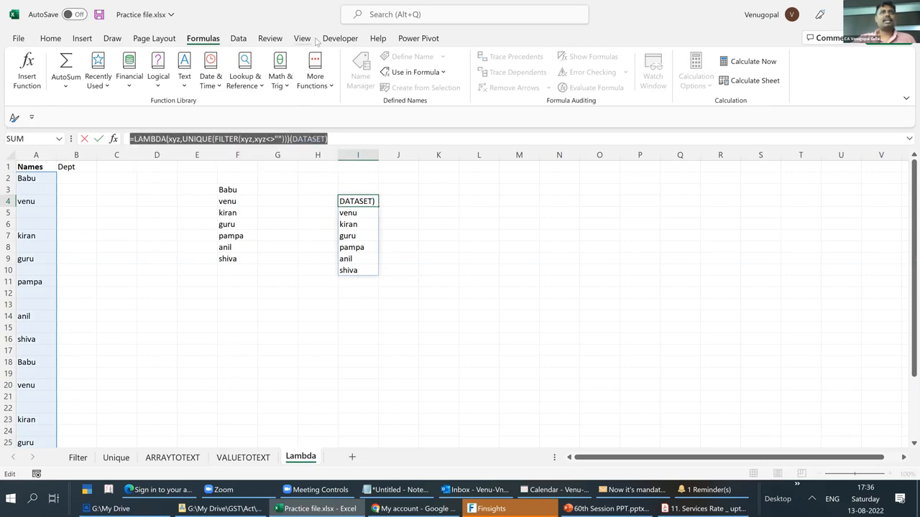
left_click(365, 79)
left_click(533, 291)
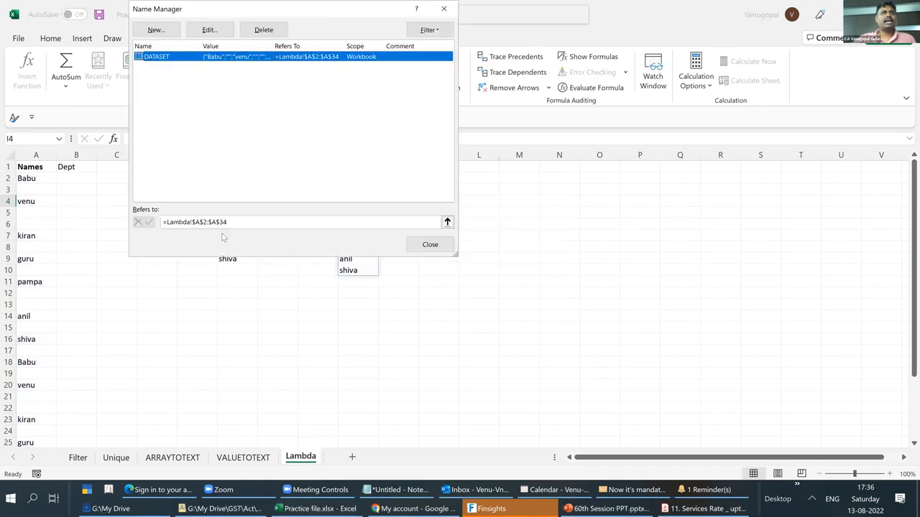
key("Escape")
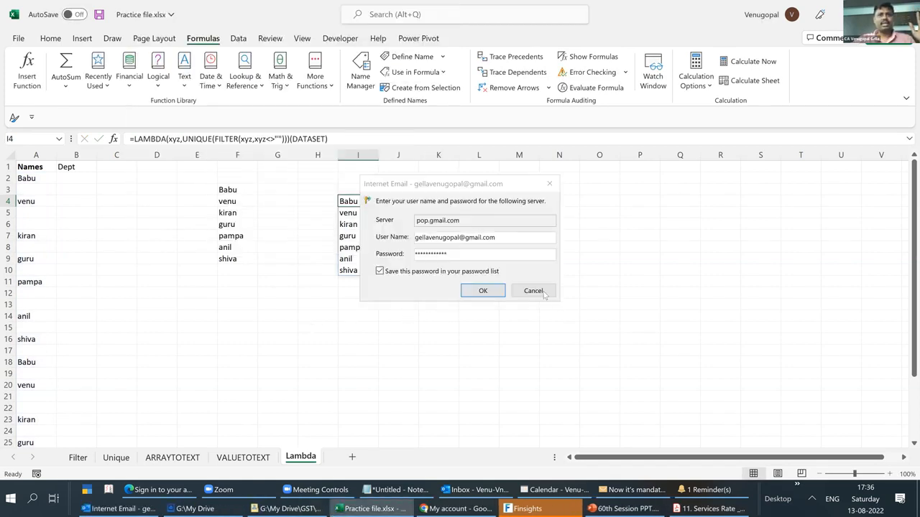
left_click(541, 293)
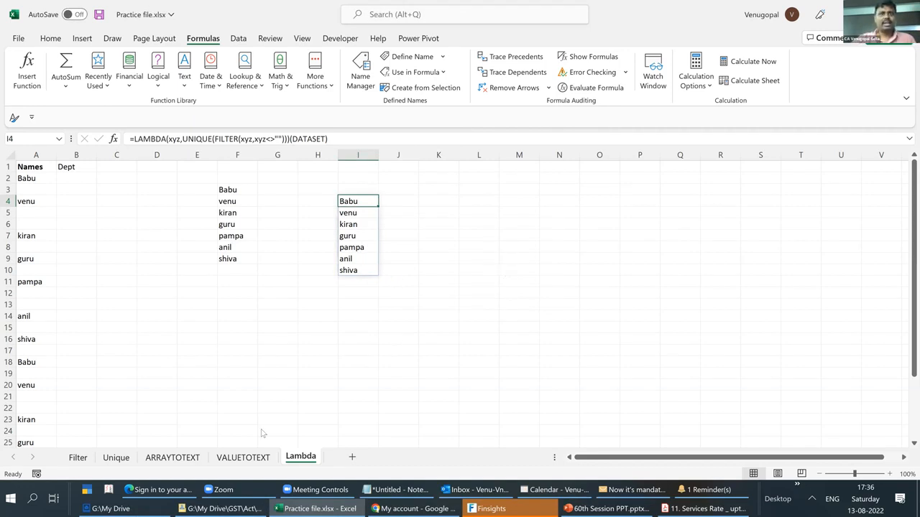
- Switch to File Explorer and open the Google Drive sharing settings for Outstanding Confirmation_Bulk_Email_Template.xlsm in My Drive
key("alt+Tab")
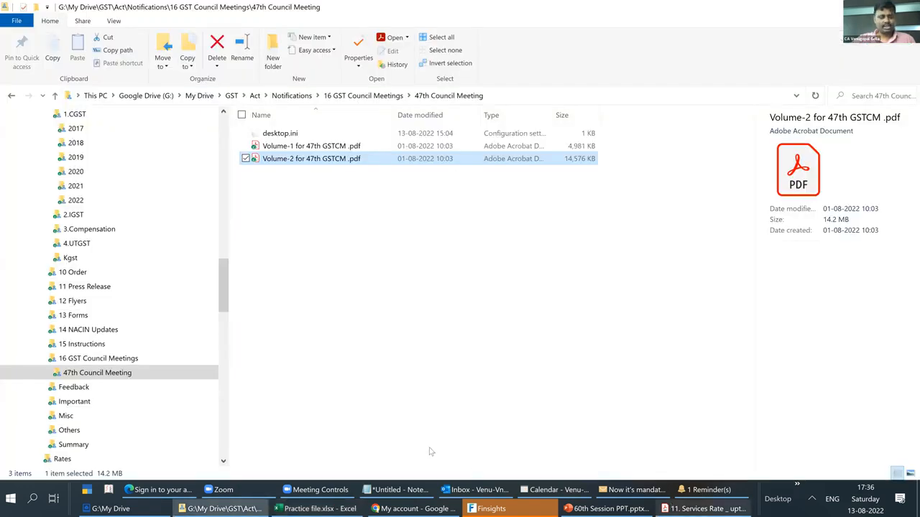
key("super+e")
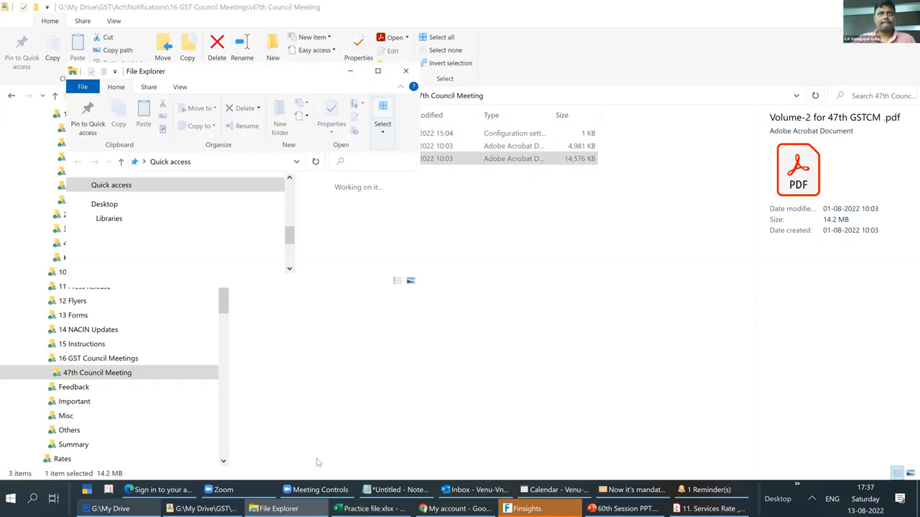
key("alt+Tab")
right_click(77, 147)
left_click(337, 200)
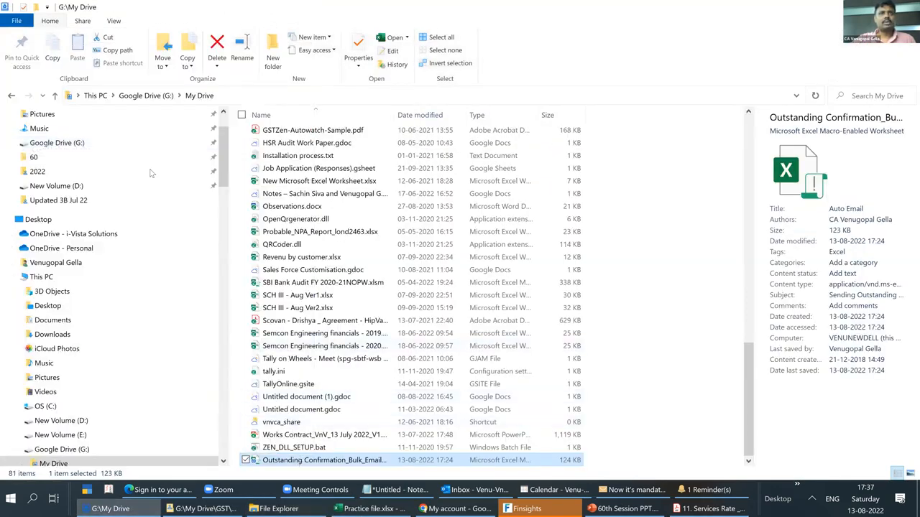
key("shift+F10")
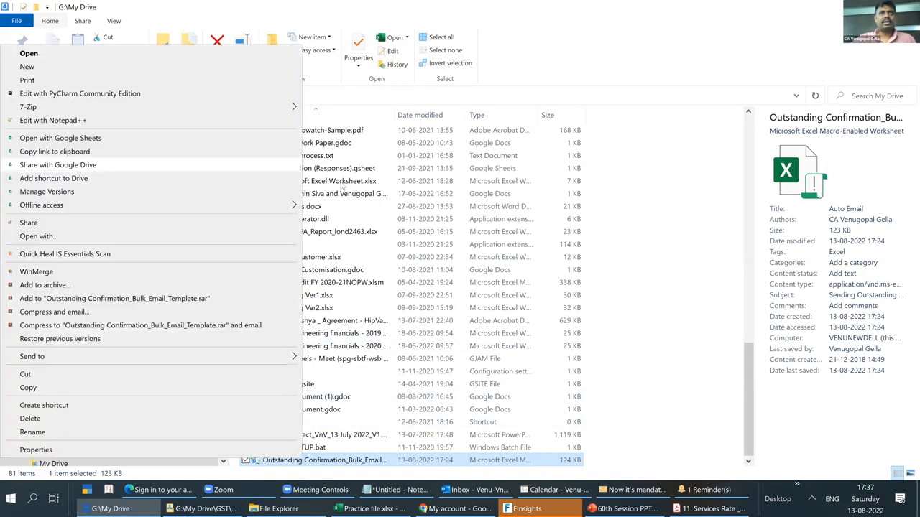
key("Return")
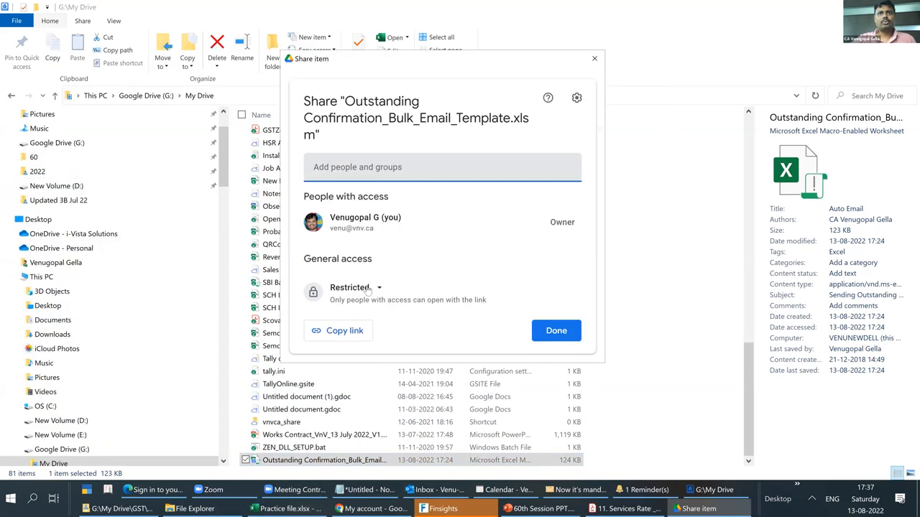
- Set the template's general access to Anyone with the link and copy its sharing link
left_click(367, 288)
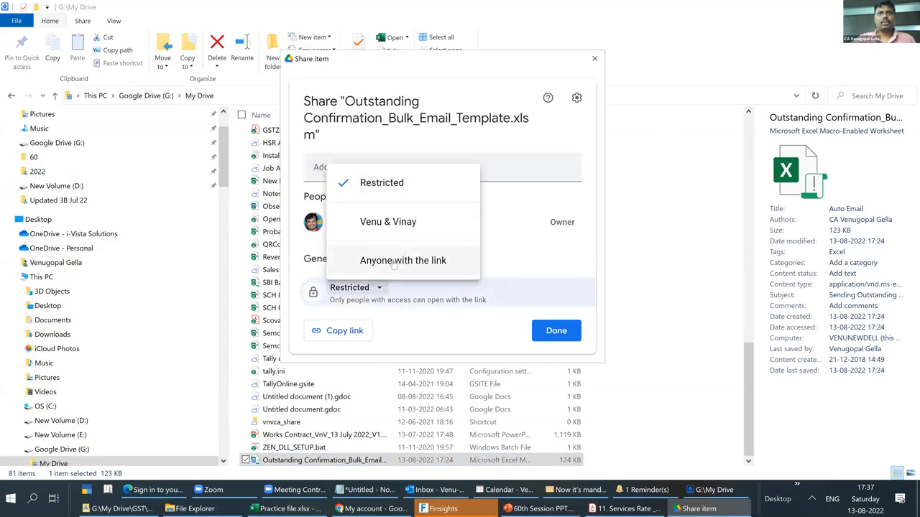
left_click(394, 263)
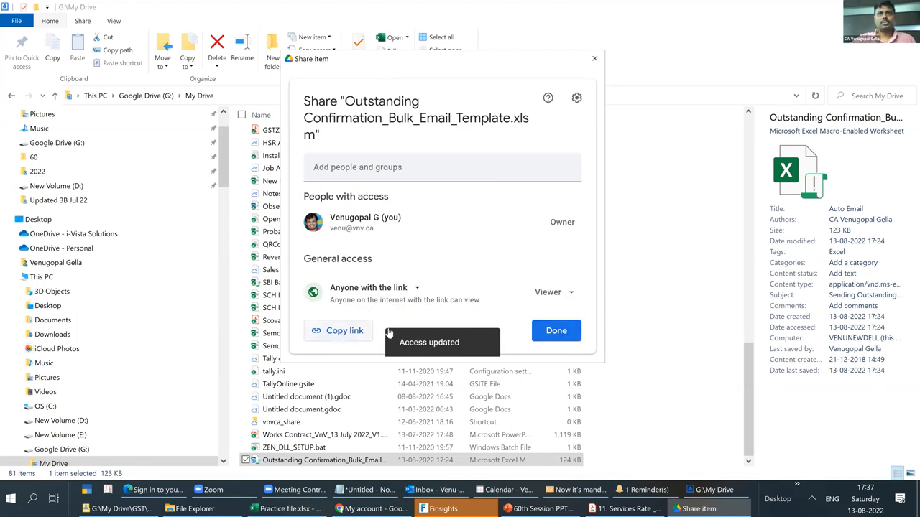
left_click(556, 331)
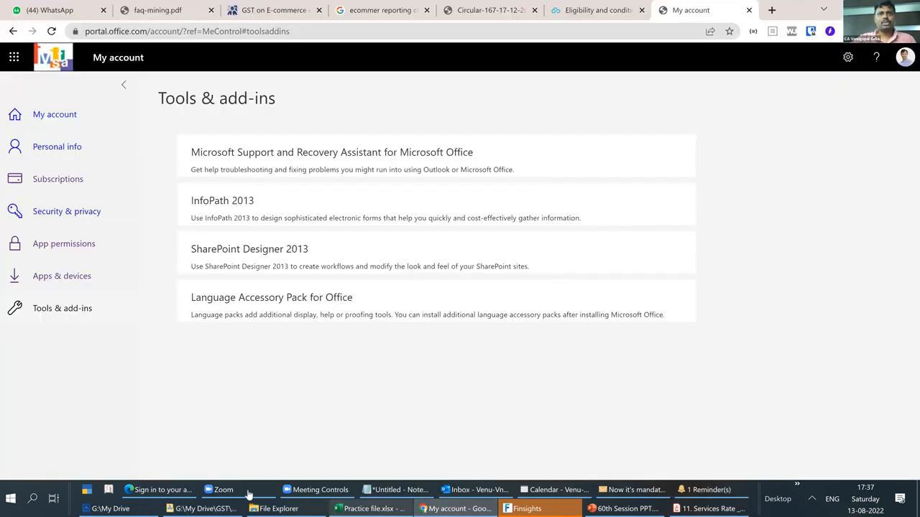
- Switch to Excel, close Practice file.xlsx without saving, and open Outstanding Confirmation_Bulk_Email_Template.xlsm
left_click(250, 494)
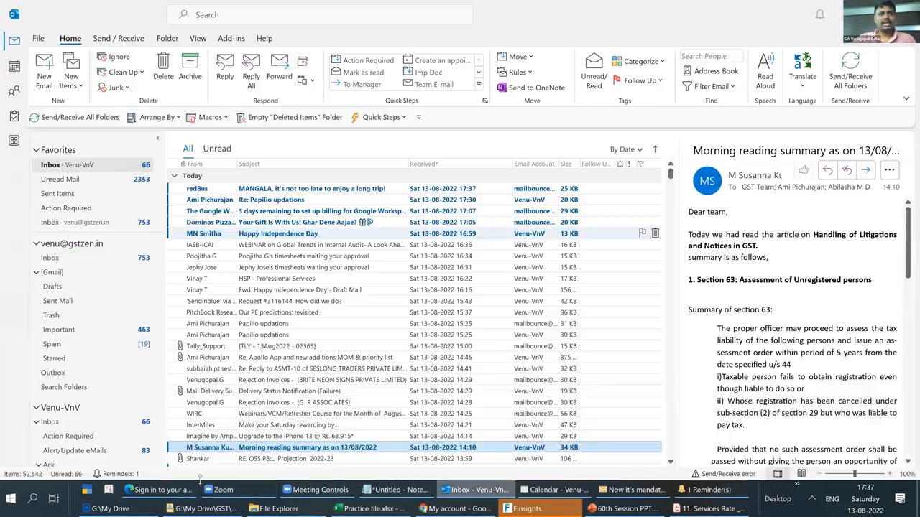
left_click(367, 507)
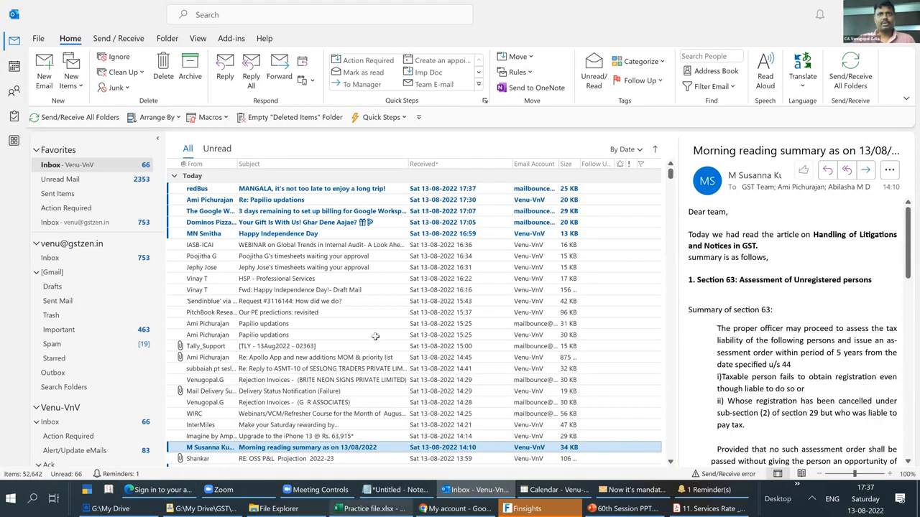
key("alt+F4")
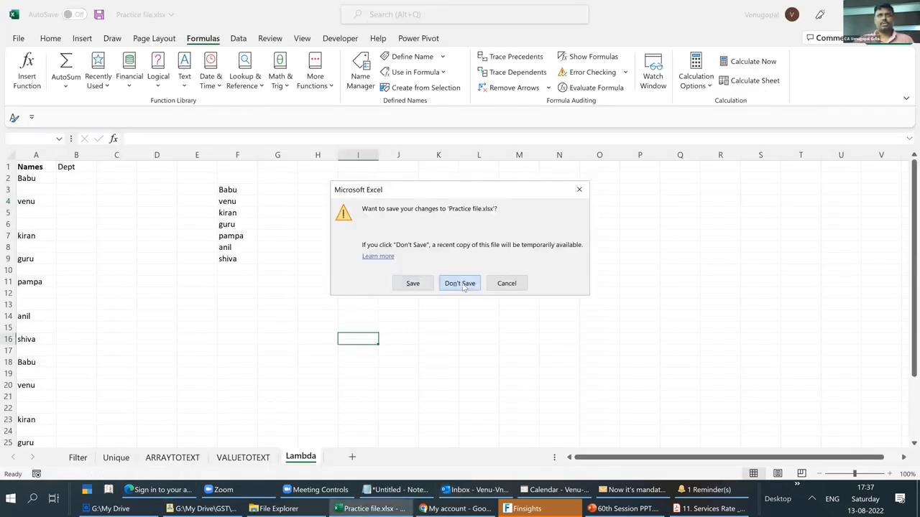
left_click(466, 284)
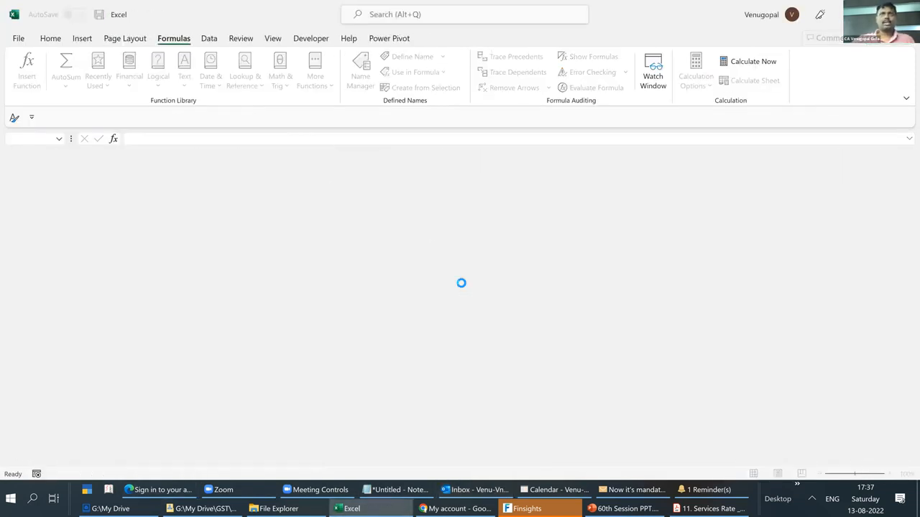
key("ctrl+o")
left_click(388, 214)
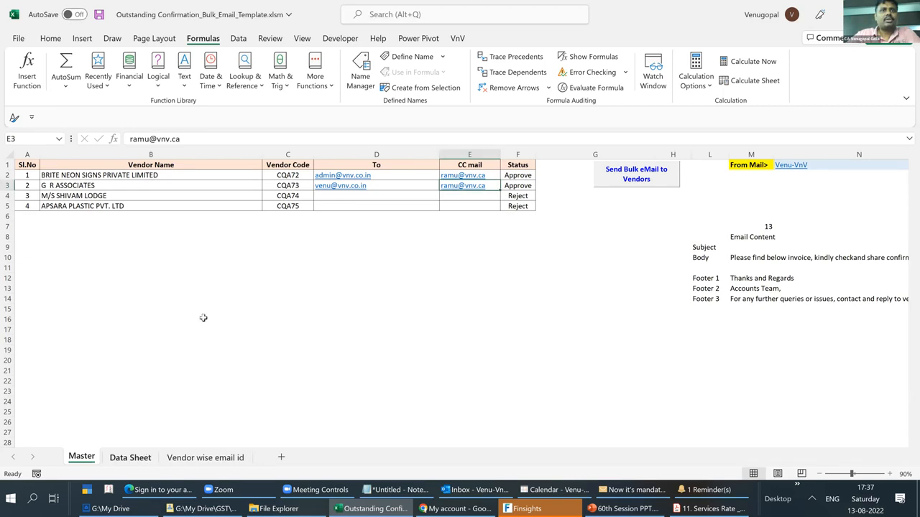
- Examine the vendor invoice rows on the Data Sheet
key("ctrl+Page_Down")
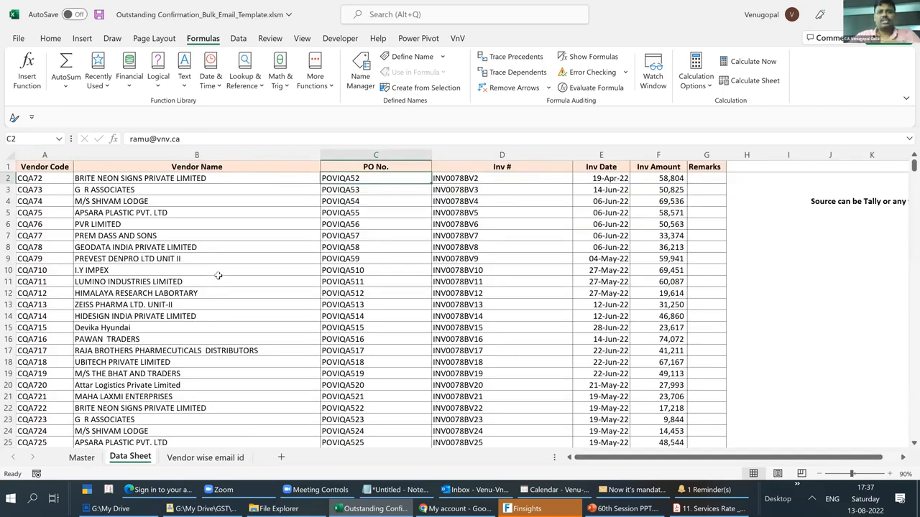
scroll(218, 275, "down", 2)
scroll(207, 288, "down", 4)
scroll(207, 288, "up", 5)
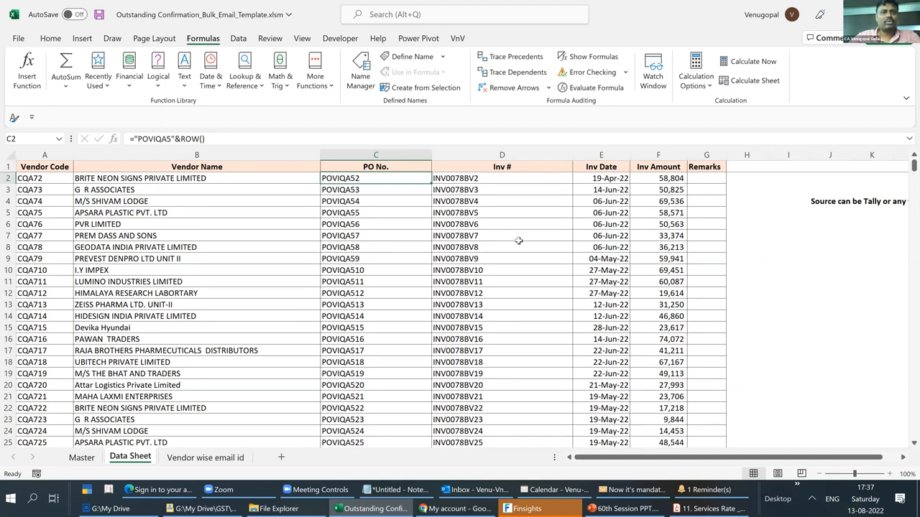
scroll(512, 245, "down", 1)
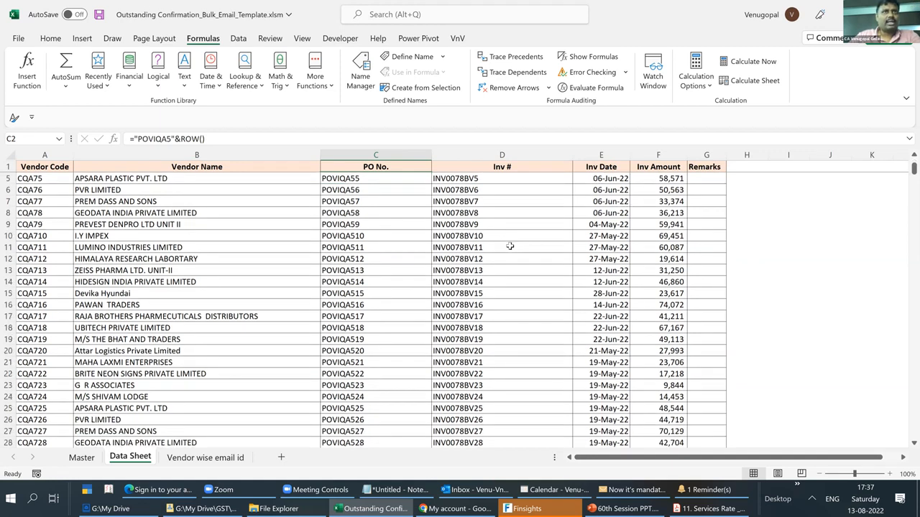
scroll(510, 246, "down", 11)
scroll(82, 464, "up", 12)
- Highlight the G R ASSOCIATES vendor names in B3 and B23 of the Data Sheet with yellow fill and red font
left_click(80, 456)
left_click(84, 186)
left_click(130, 458)
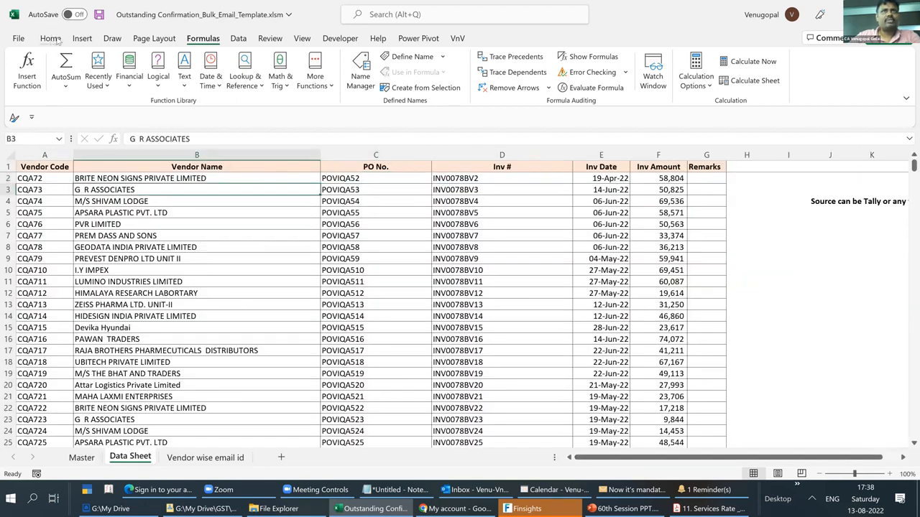
left_click(200, 84)
left_click(114, 419)
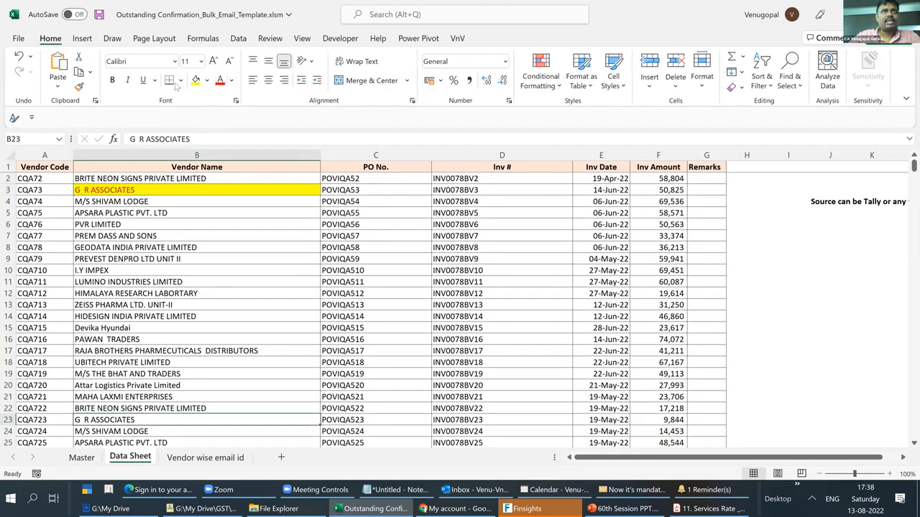
left_click(220, 80)
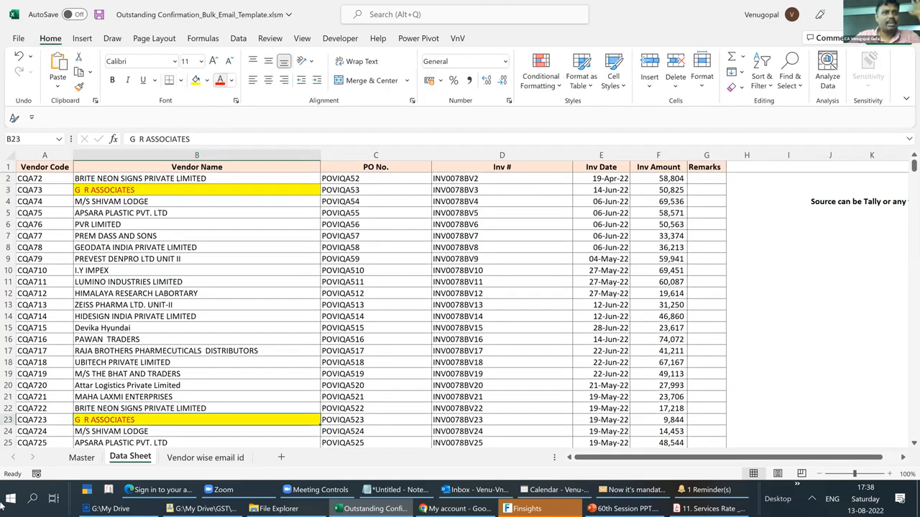
- Return to the Master sheet, then switch to Outlook and view the sender accounts available in a new message
left_click(73, 459)
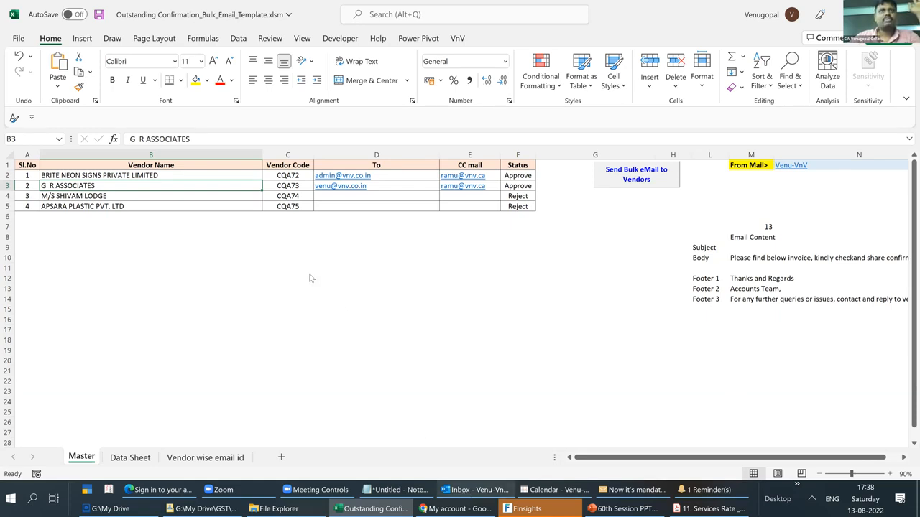
key("alt+Tab")
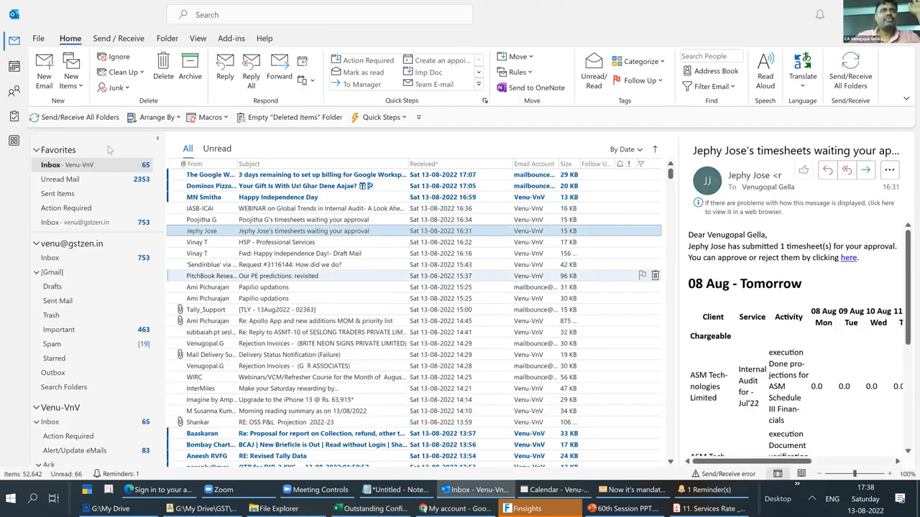
left_click(45, 81)
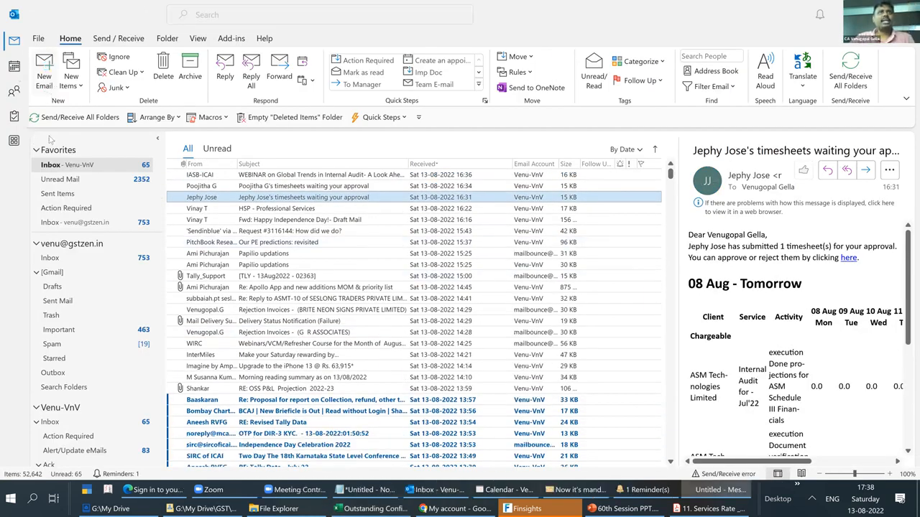
left_click(96, 134)
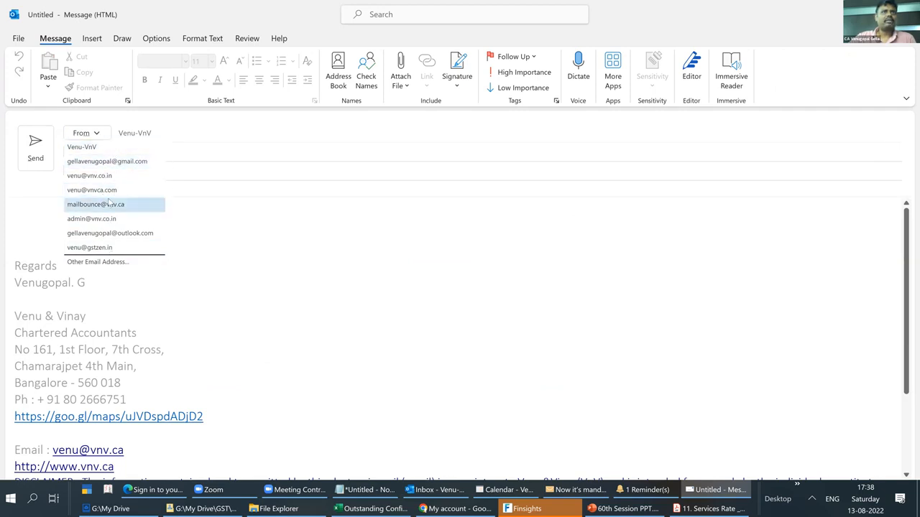
left_click(120, 262)
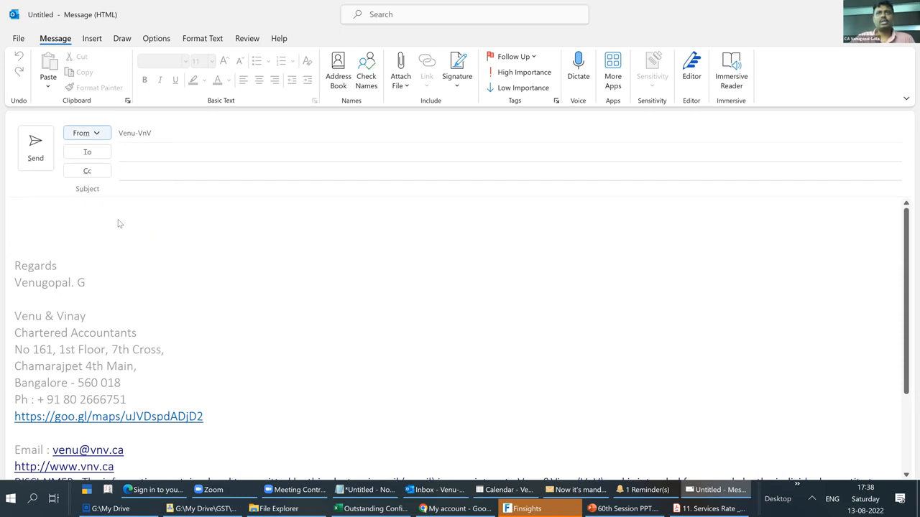
- Switch to Excel and inspect the From Mail sender account in N1 of the Master sheet
key("alt+Tab")
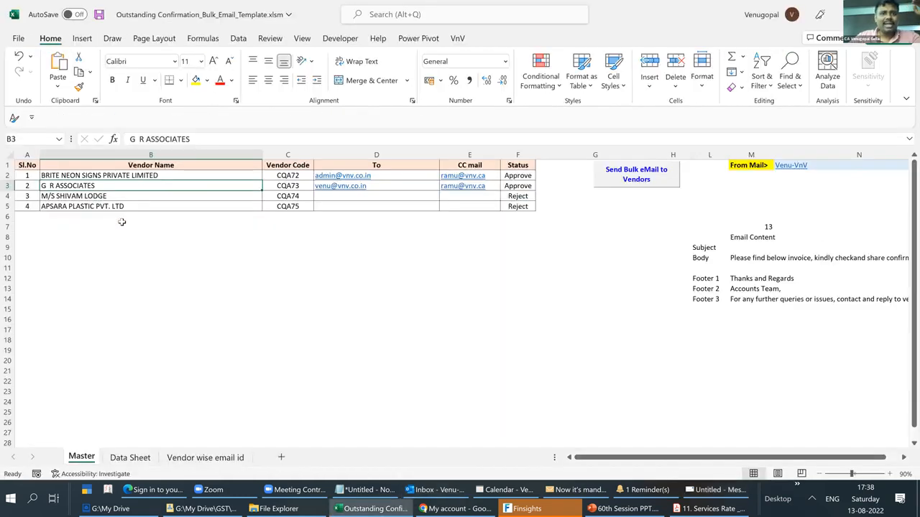
left_click(812, 183)
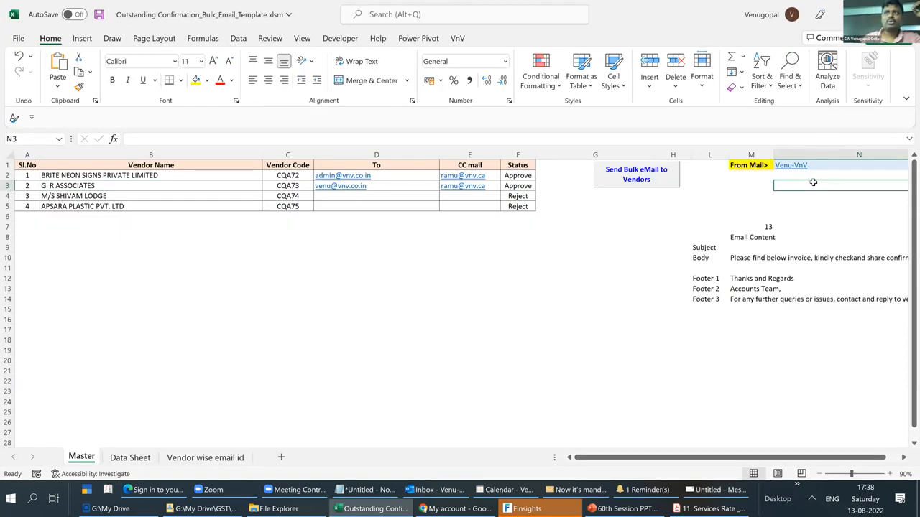
key("Up")
key("Up")
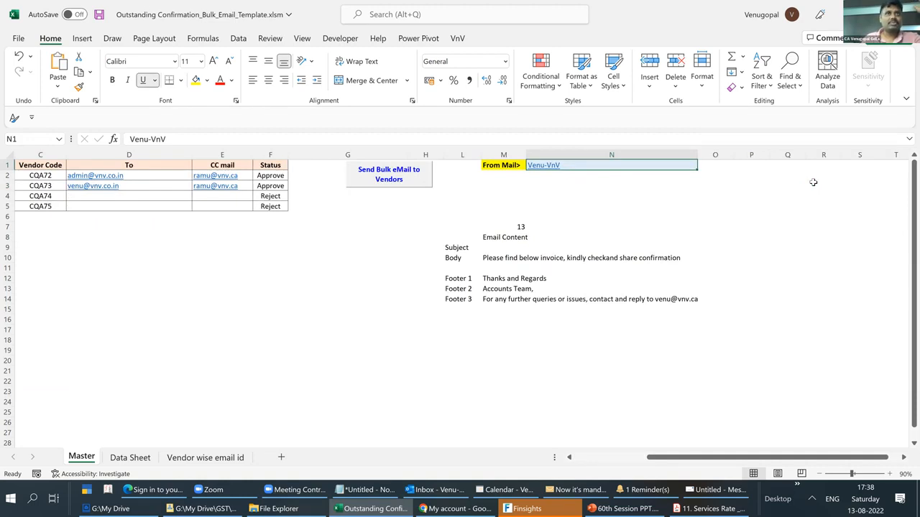
- Run Send Bulk eMail to Vendors from the Master sheet, answering No to direct sending so the messages open for review
key("ctrl+Home")
key("Right")
key("Down")
key("Down")
key("Up")
key("Down")
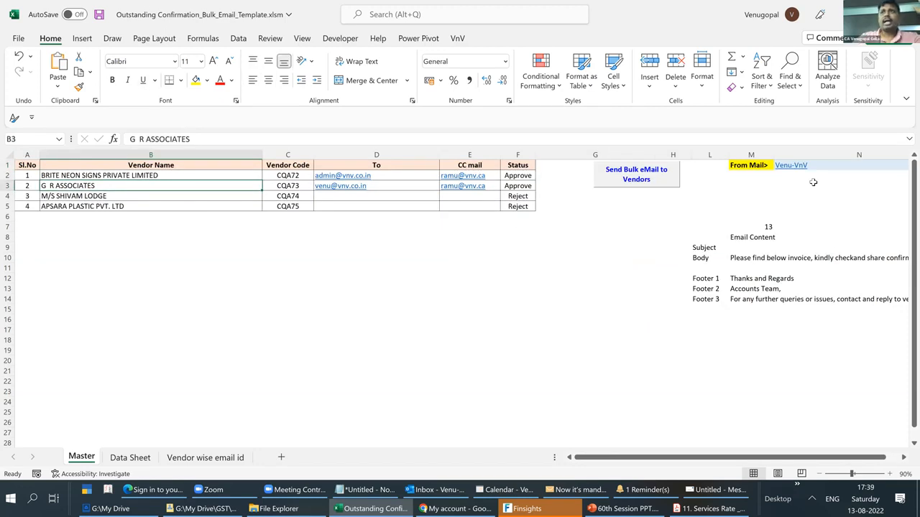
left_click(630, 185)
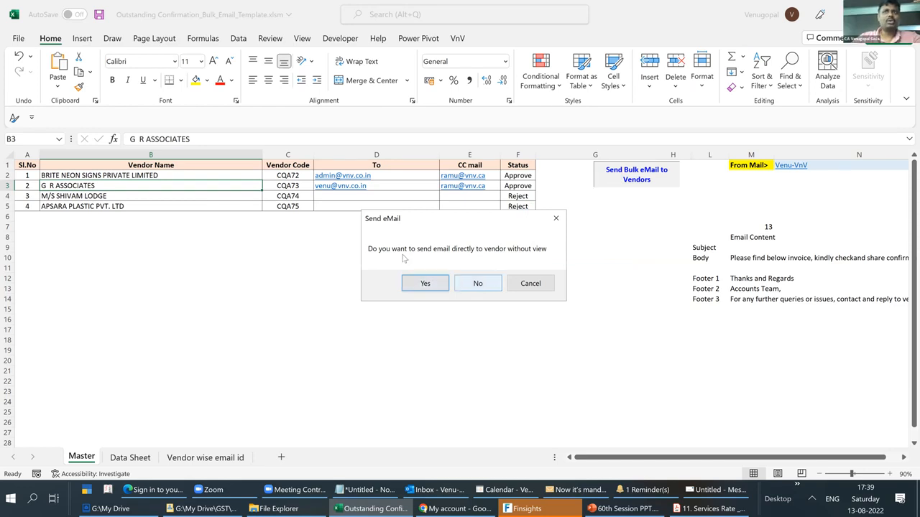
left_click(477, 283)
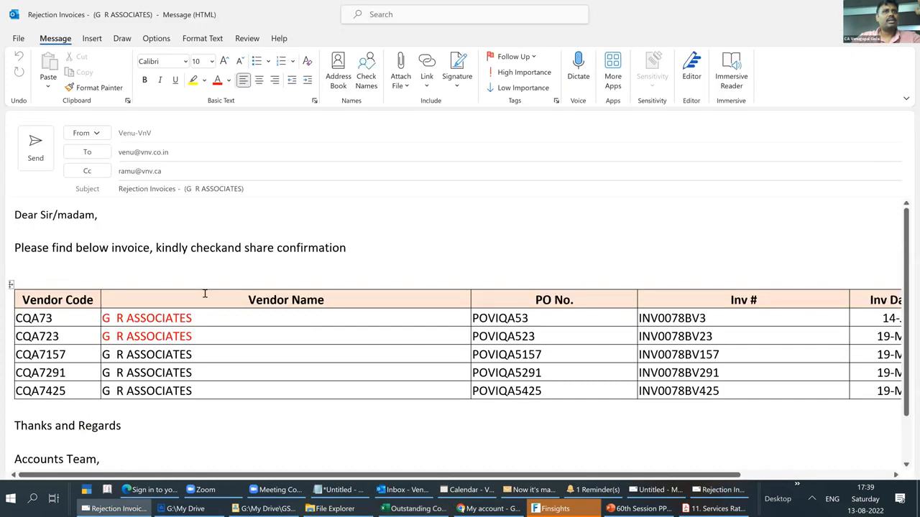
- Examine the G R ASSOCIATES draft's invoice table, red vendor names, body sentence and contact footer
scroll(194, 300, "down", 1)
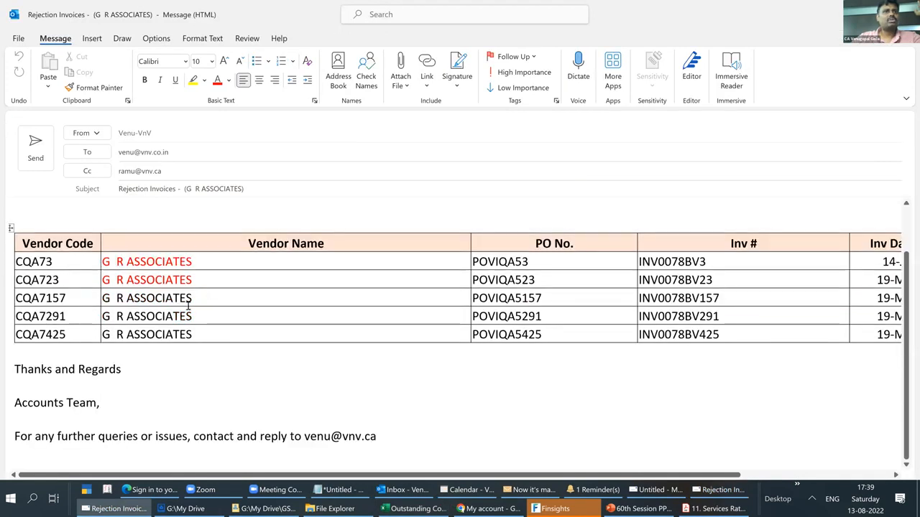
scroll(188, 306, "up", 1)
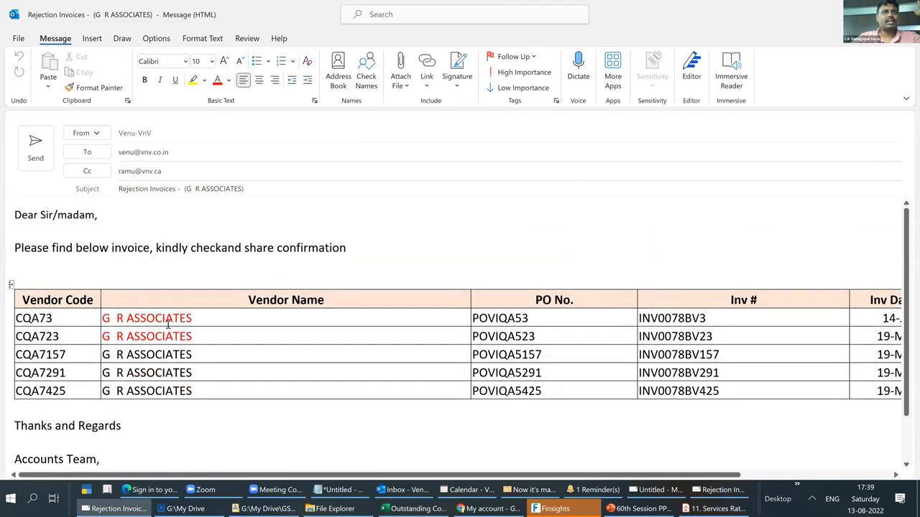
left_click_drag(168, 324, 170, 338)
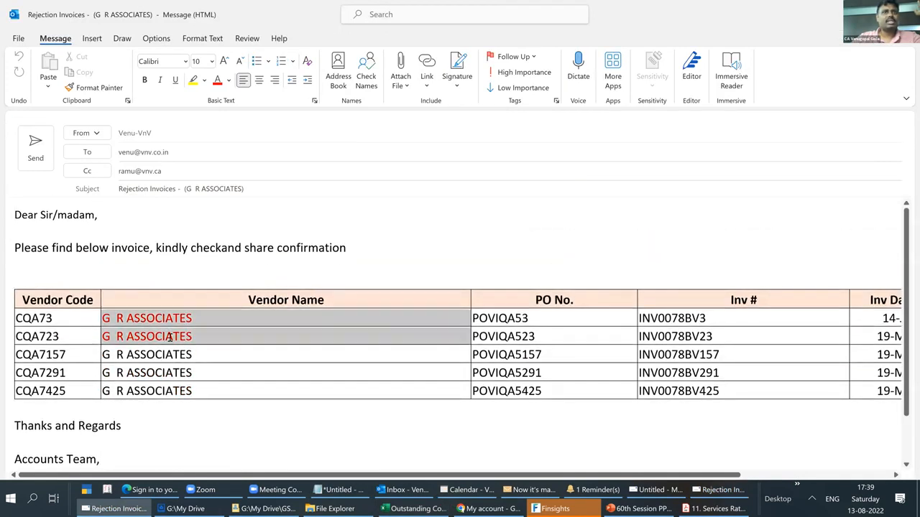
left_click(240, 374)
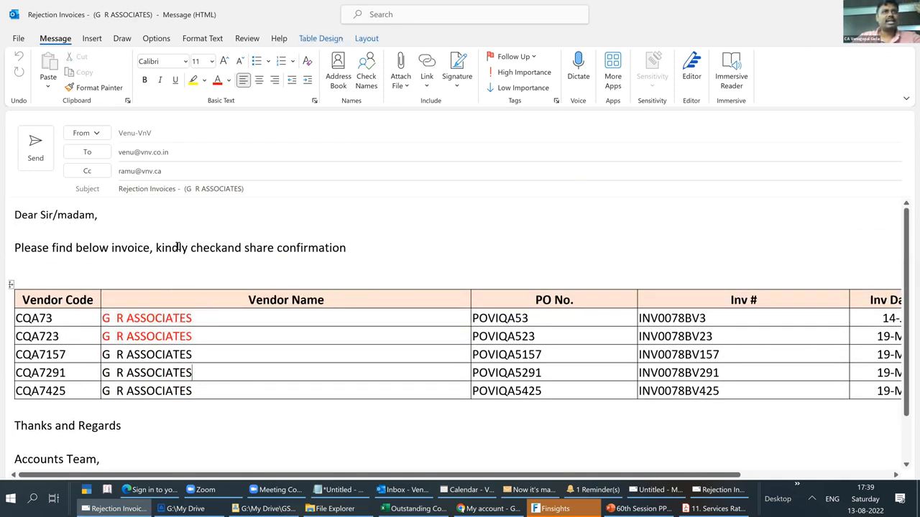
scroll(276, 273, "down", 1)
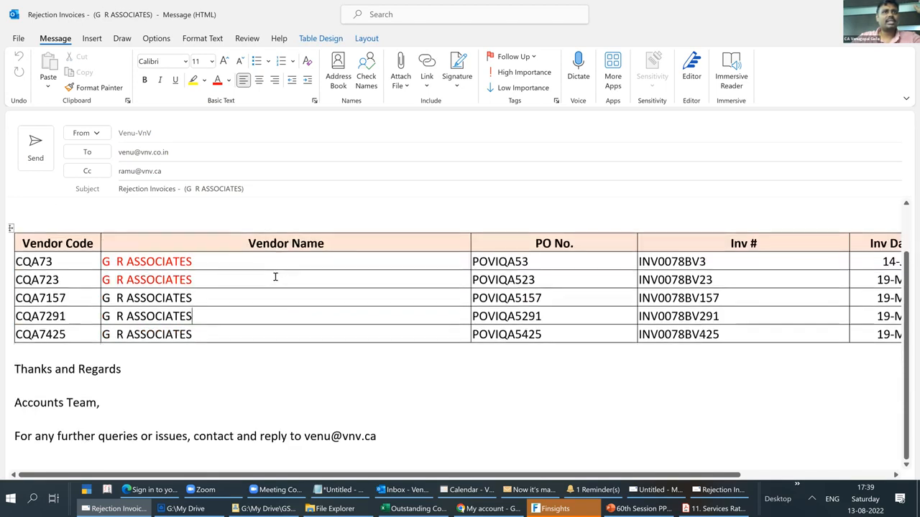
left_click_drag(58, 436, 392, 442)
left_click(195, 403)
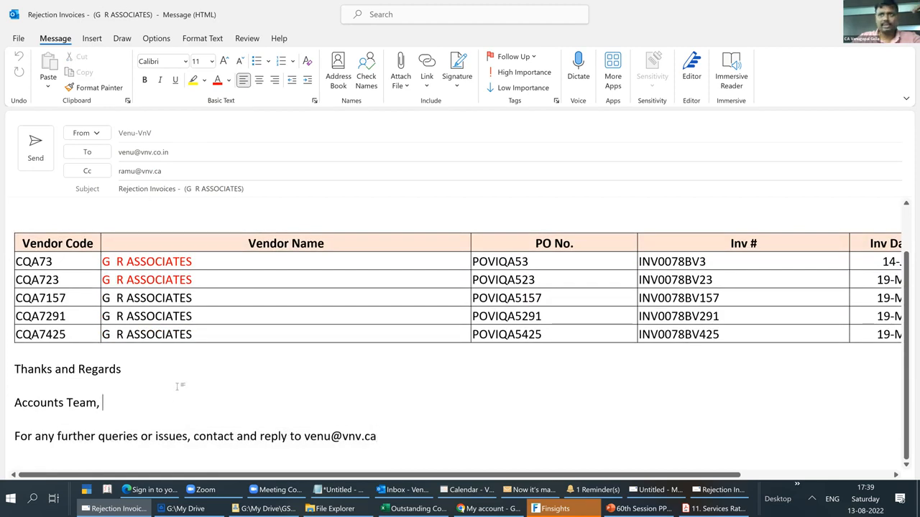
scroll(178, 387, "up", 2)
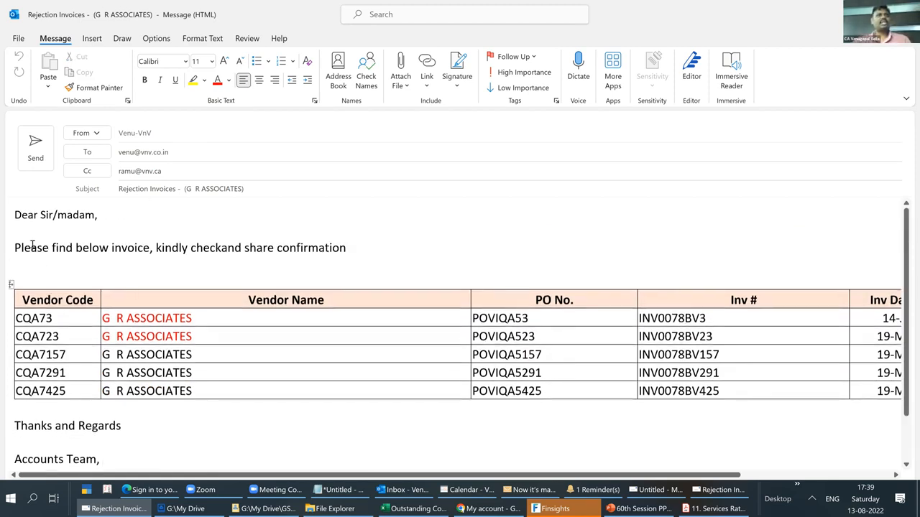
left_click_drag(15, 248, 345, 276)
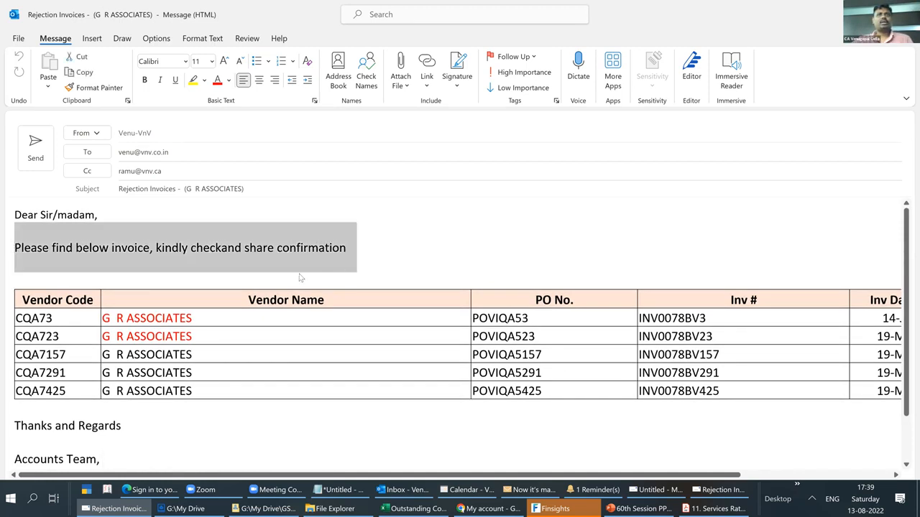
key("Escape")
- Switch to Excel, dismiss the mail notice, and set the e-mail body in M10 to "Hey here is outstanding statement"
left_click(464, 279)
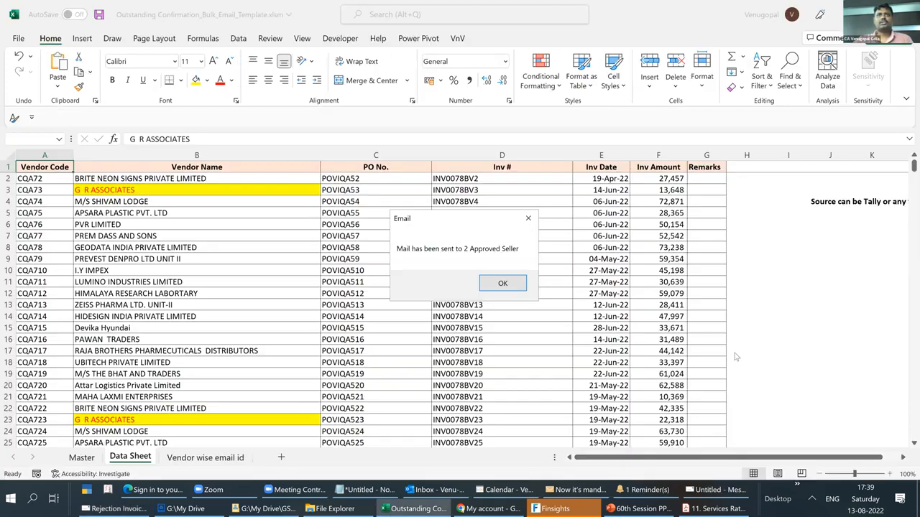
key("Return")
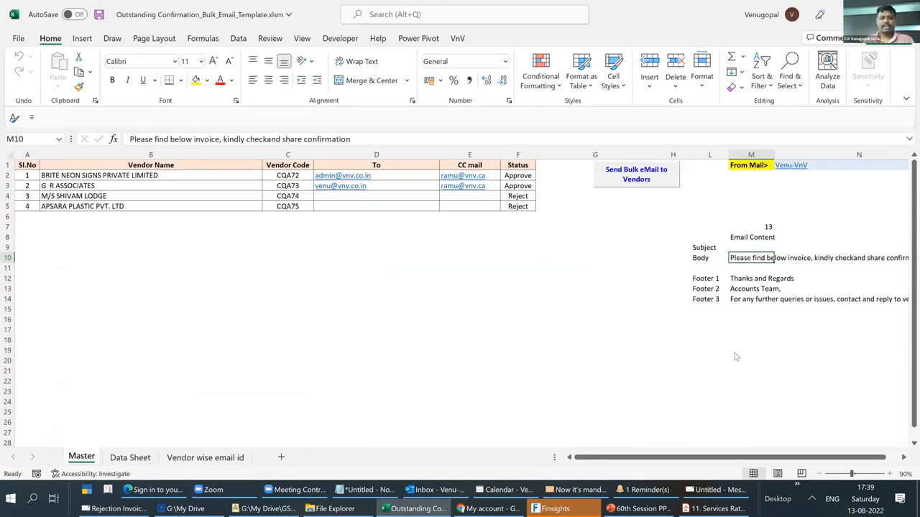
type("Hey here is outstanding statement")
key("Return")
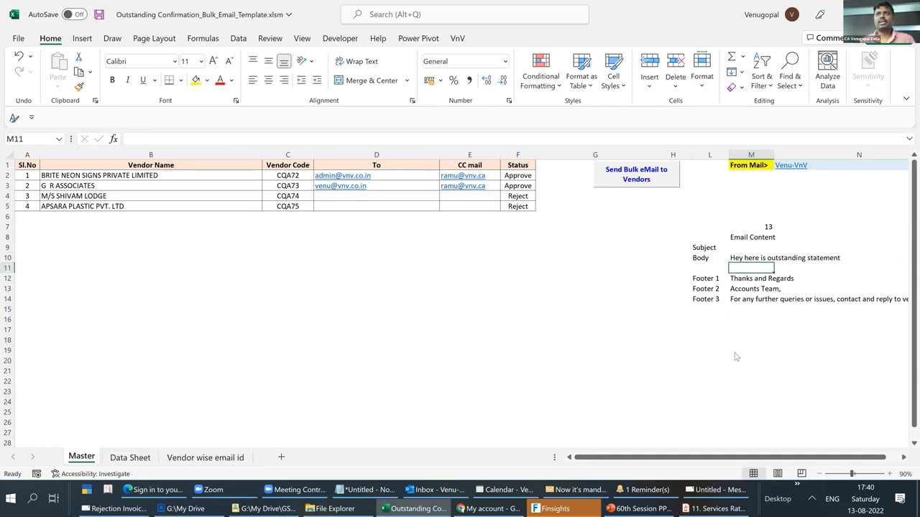
key("Down")
key("Down")
key("Down")
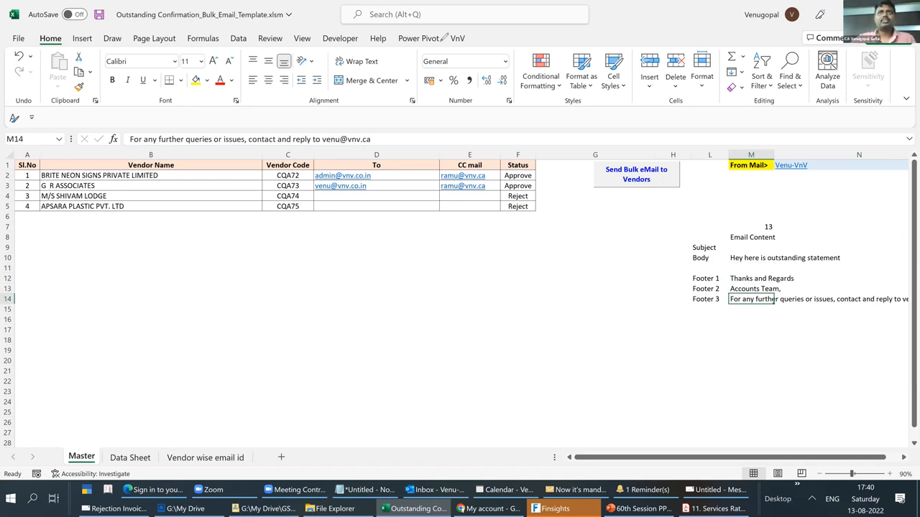
- Run the VnV add-in's Bulk eMail command, answering No to direct sending so the vendor messages open for review
mouse_move(497, 27)
left_mouse_down()
mouse_move(479, 58)
mouse_move(478, 21)
left_mouse_up()
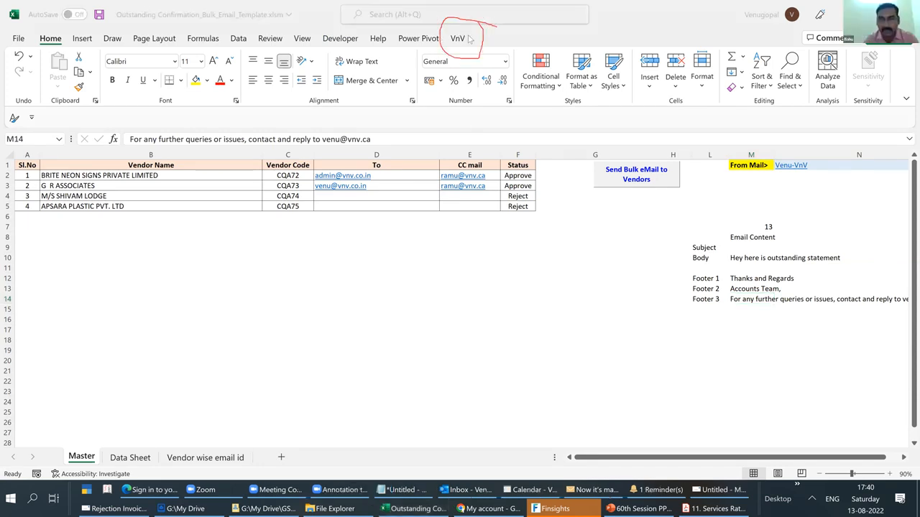
key("Escape")
left_click(457, 38)
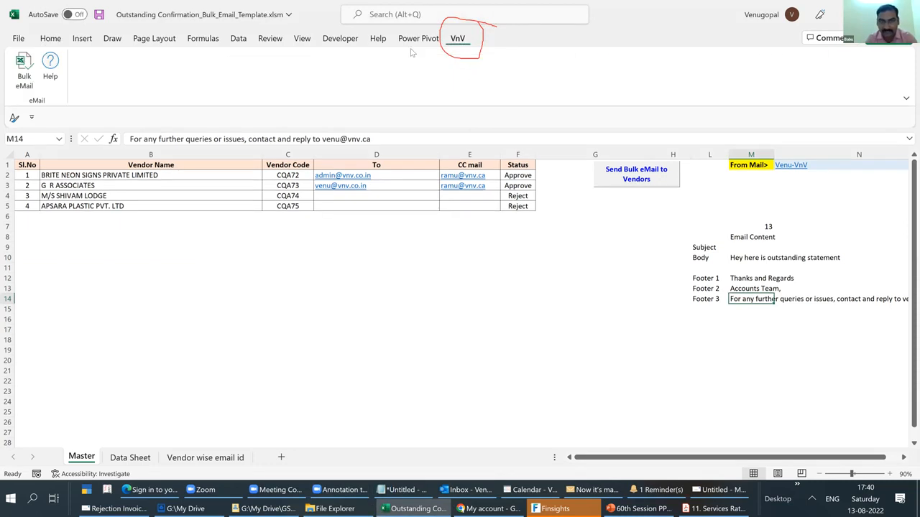
mouse_move(56, 47)
left_mouse_down()
mouse_move(8, 49)
mouse_move(4, 89)
mouse_move(66, 104)
mouse_move(52, 41)
left_mouse_up()
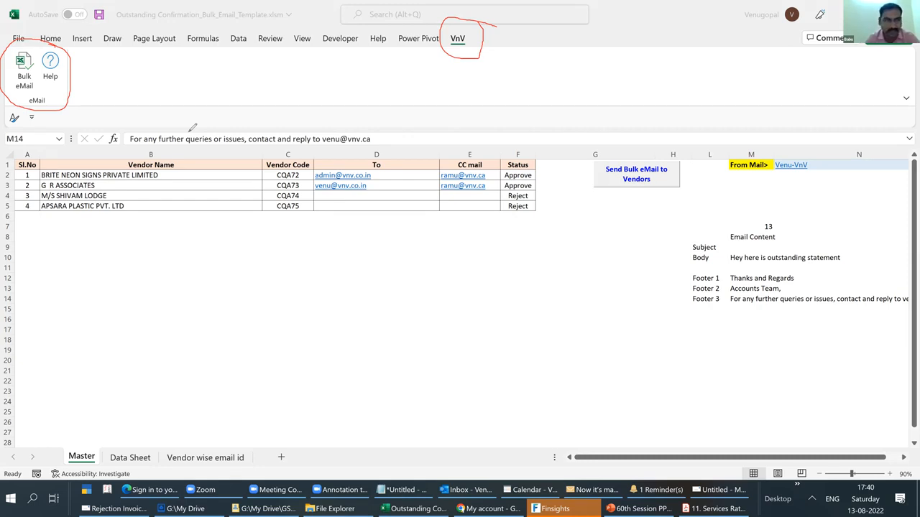
left_click(190, 131)
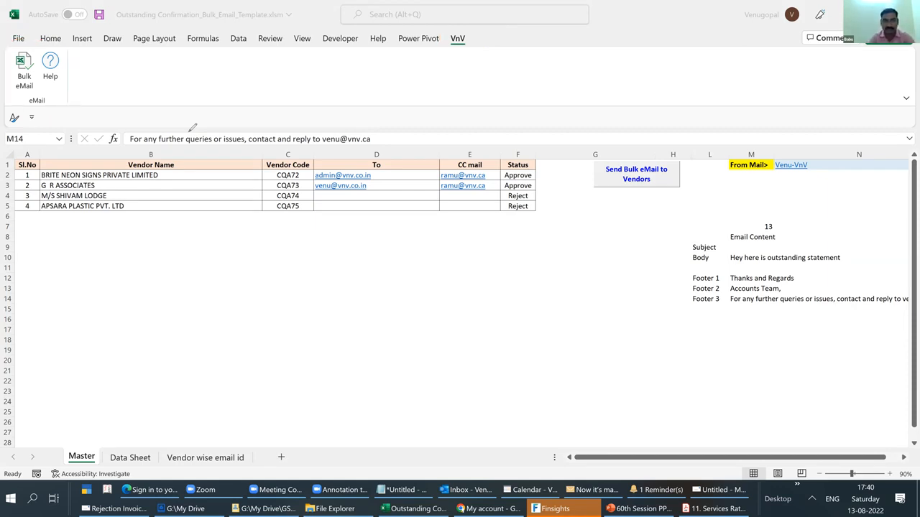
left_click(23, 76)
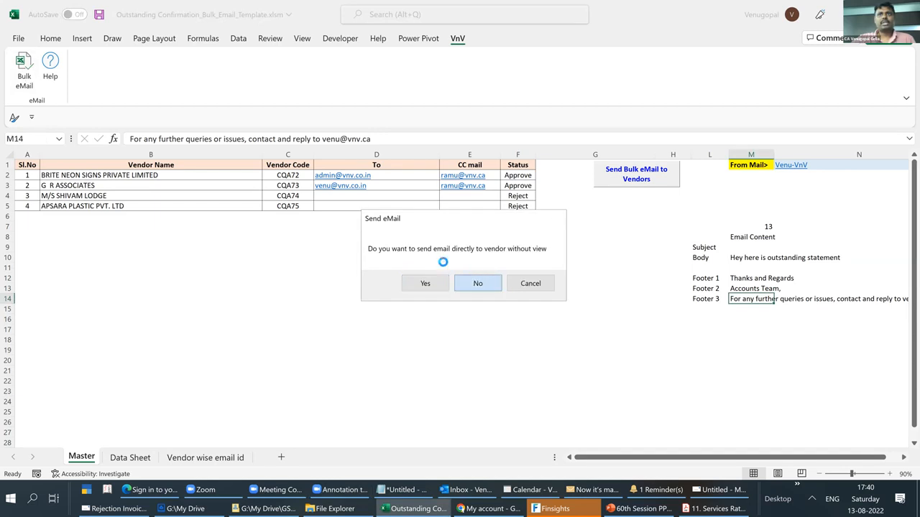
left_click(472, 282)
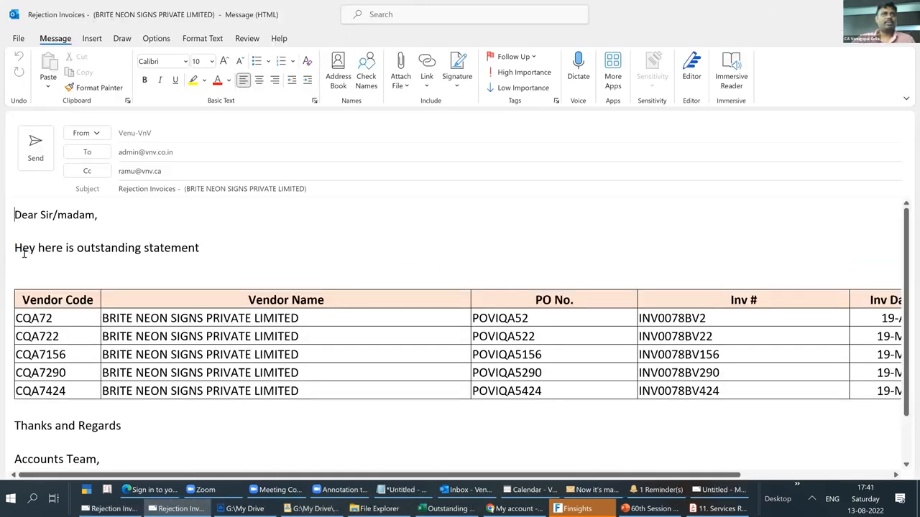
- Send the G R ASSOCIATES and BRITE NEON SIGNS drafts, ignoring all flagged occurrences of "Inv" in the spelling check, and dismiss Excel's mail notice
left_click_drag(14, 248, 199, 256)
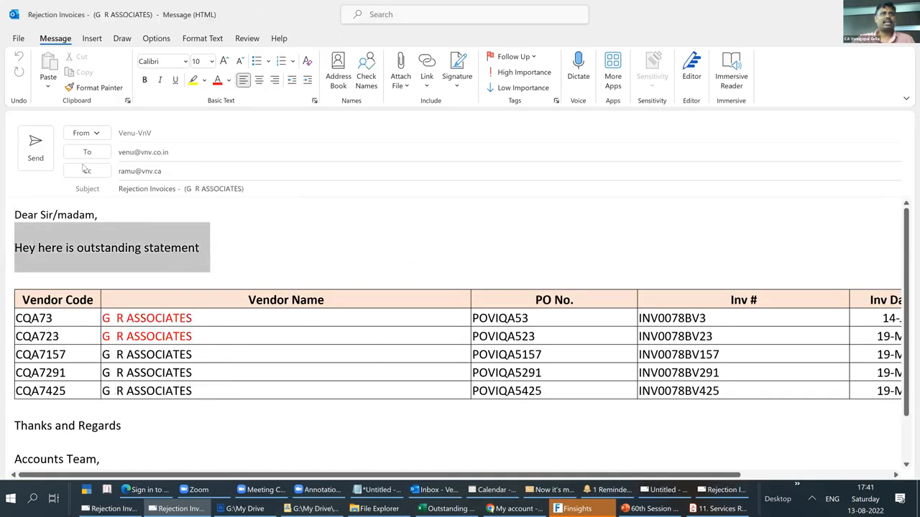
left_click(35, 151)
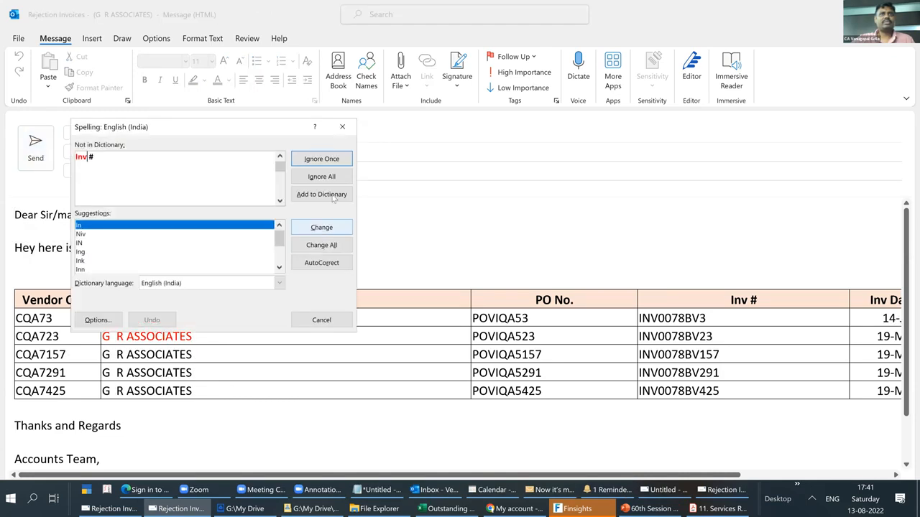
left_click(322, 178)
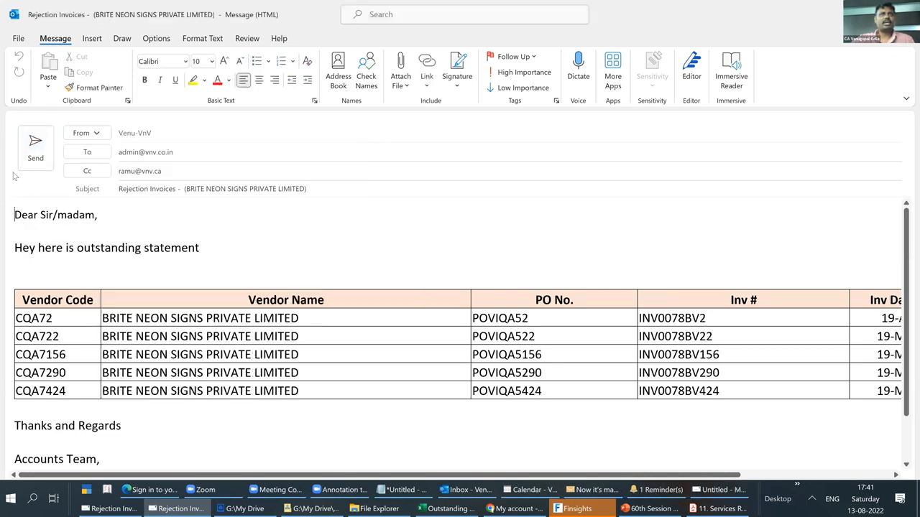
left_click(33, 146)
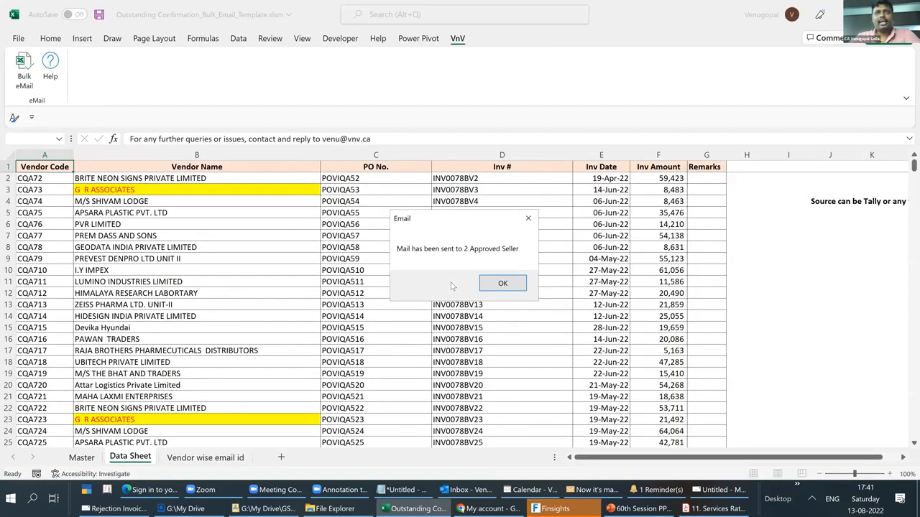
left_click(502, 283)
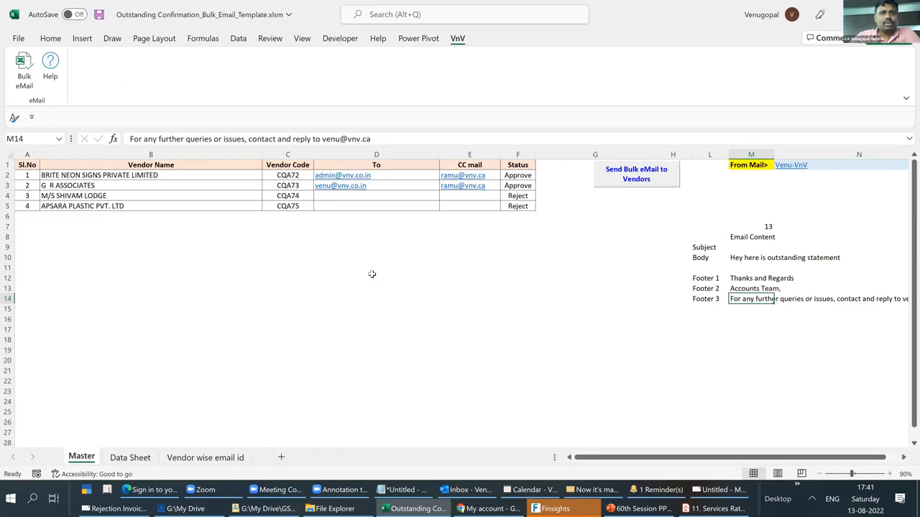
- Switch to Outlook, dismiss the mail login prompt, and check the BRITE NEON SIGNS and G R ASSOCIATES messages in Sent Items
left_click(470, 506)
left_click(847, 6)
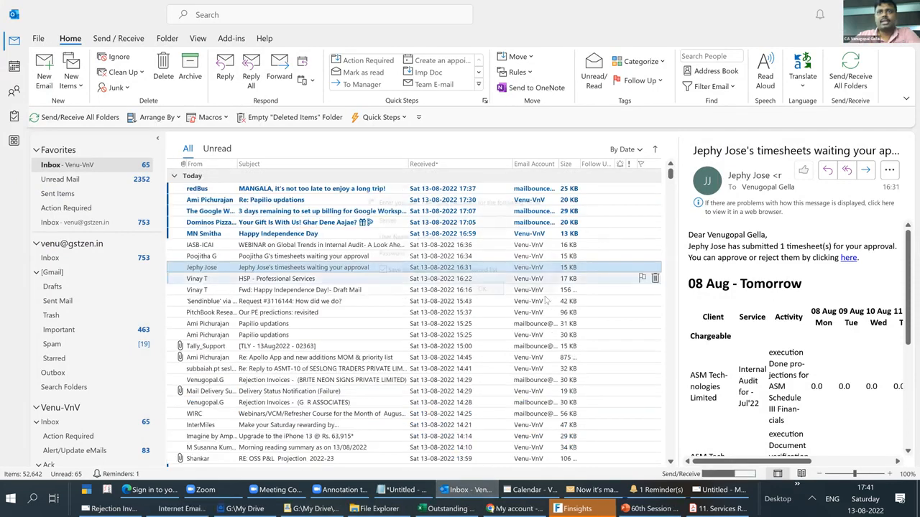
left_click(539, 293)
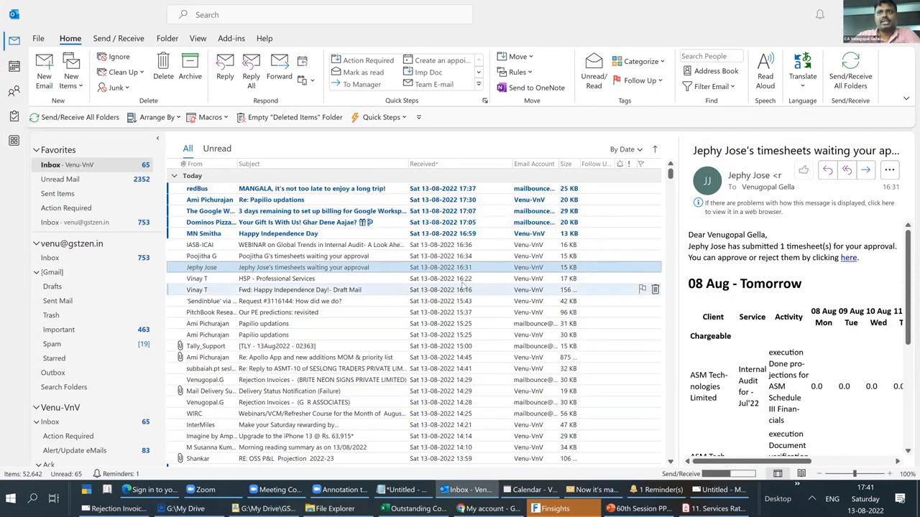
left_click(70, 199)
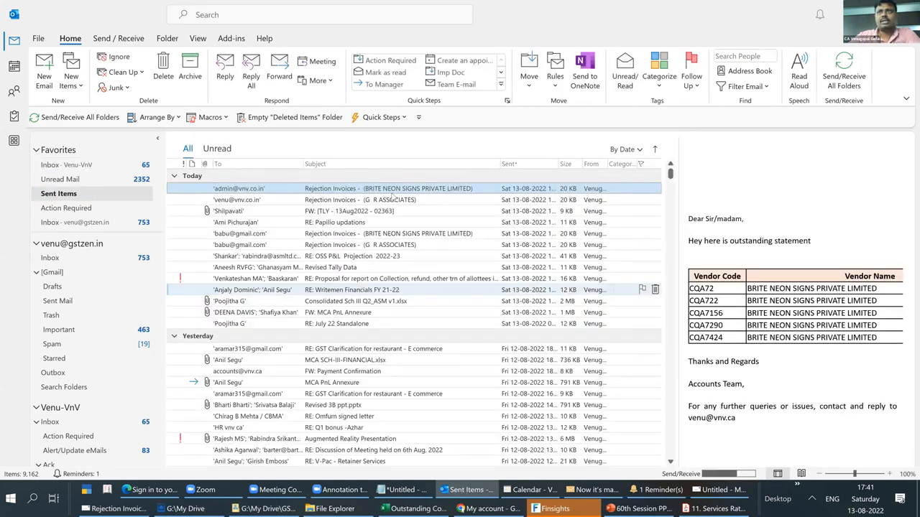
left_click(381, 196)
left_click(380, 192)
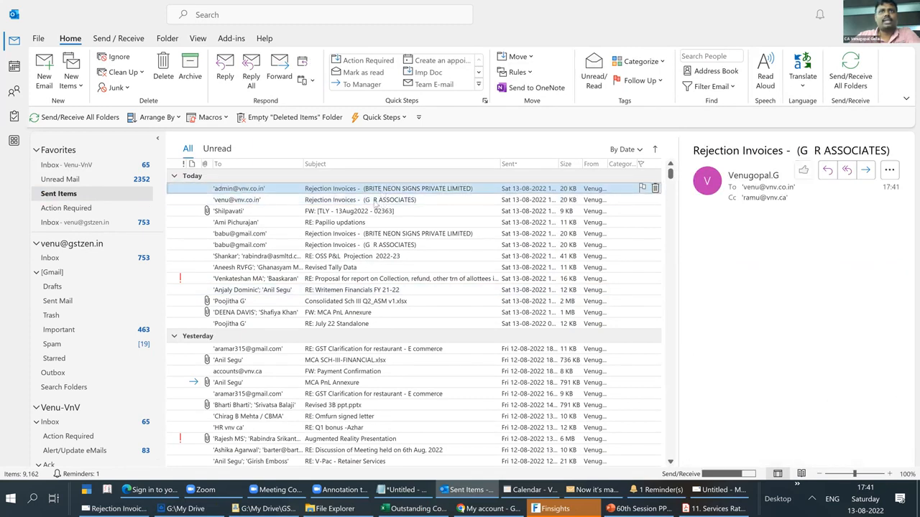
- Check the Venu-VnV inbox for both Rejection Invoices e-mails, opening the received BRITE NEON SIGNS message and closing it again
left_click(90, 165)
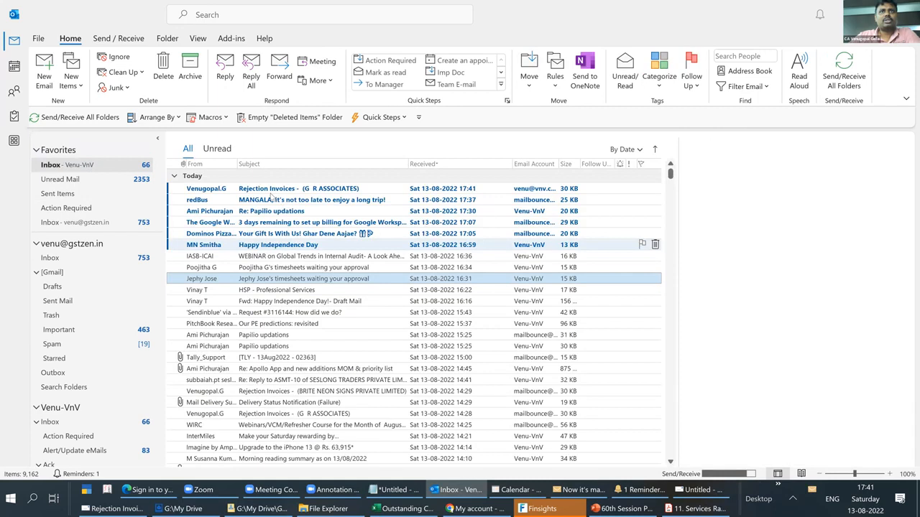
left_click(265, 193)
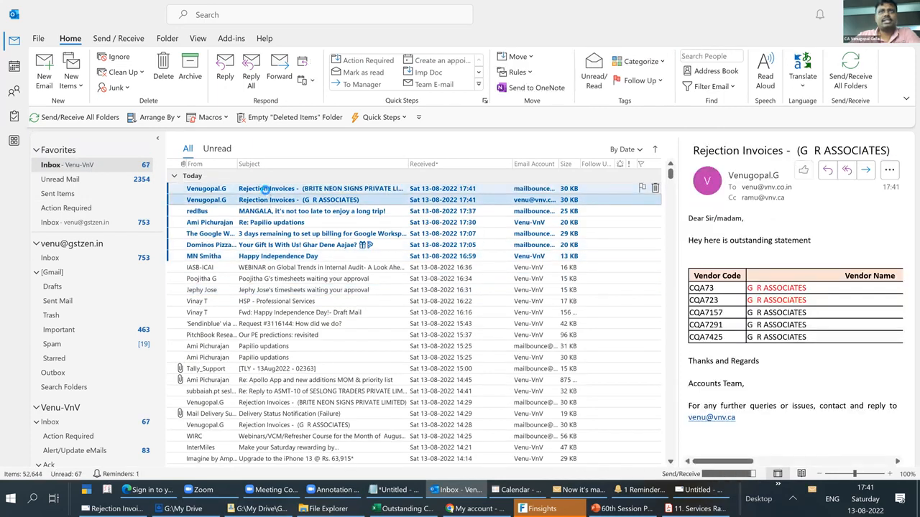
left_click(265, 192)
double_click(266, 188)
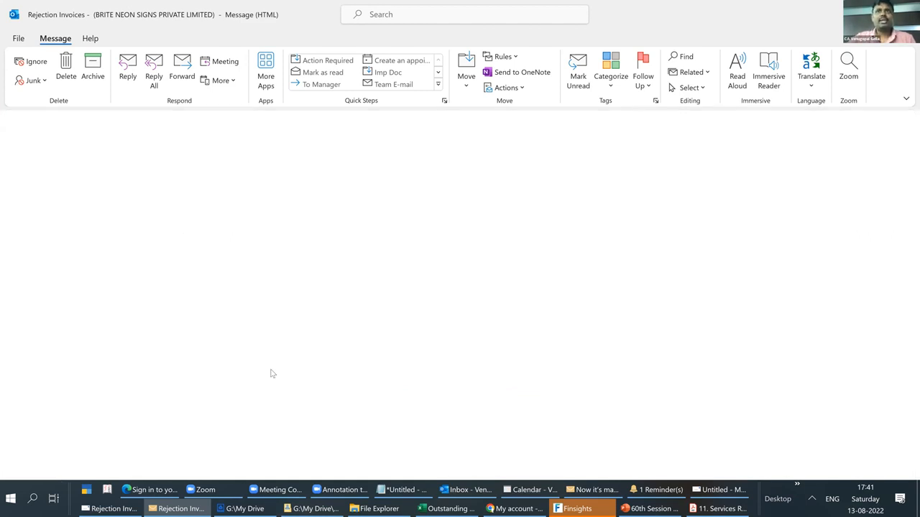
key("Escape")
- Switch to Excel and review the Master sheet's subject, body and footer cells M9 to M14, then bring up Zoom's annotation window
key("alt+Tab")
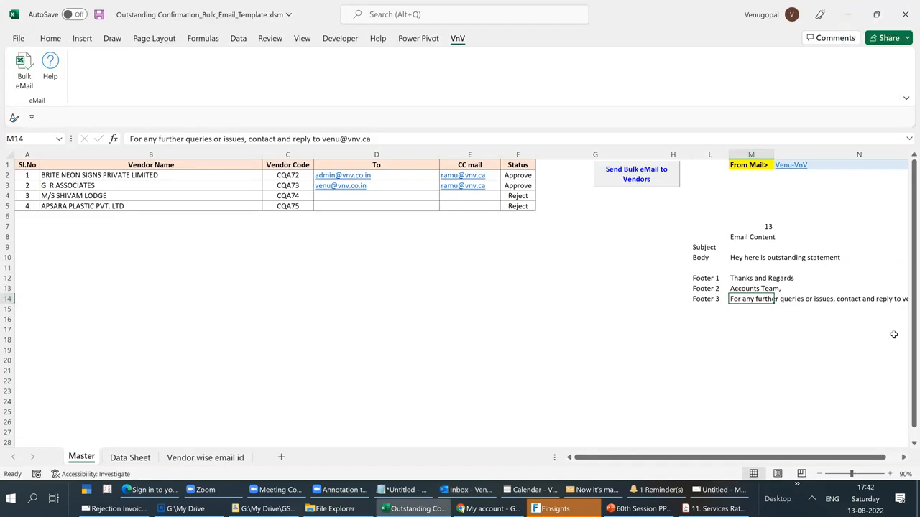
left_click(705, 248)
key("Right")
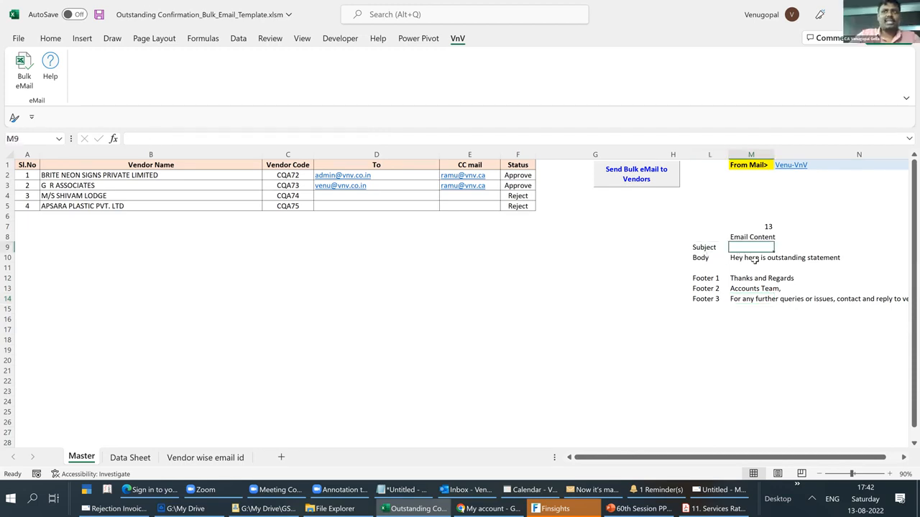
left_click(751, 257)
left_click_drag(754, 279, 751, 304)
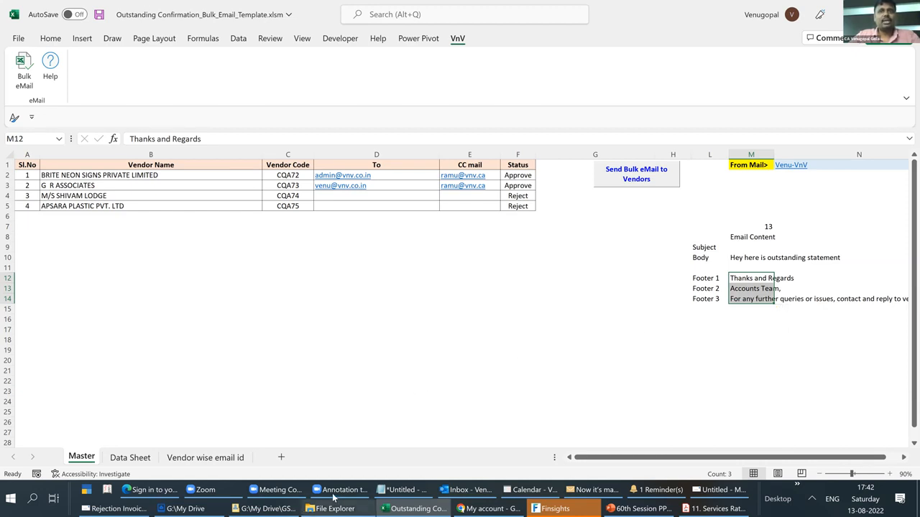
left_click(333, 494)
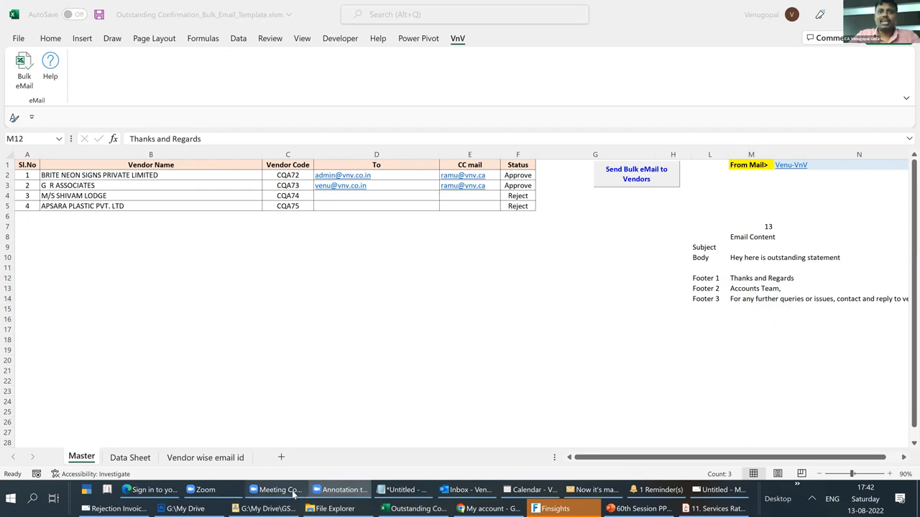